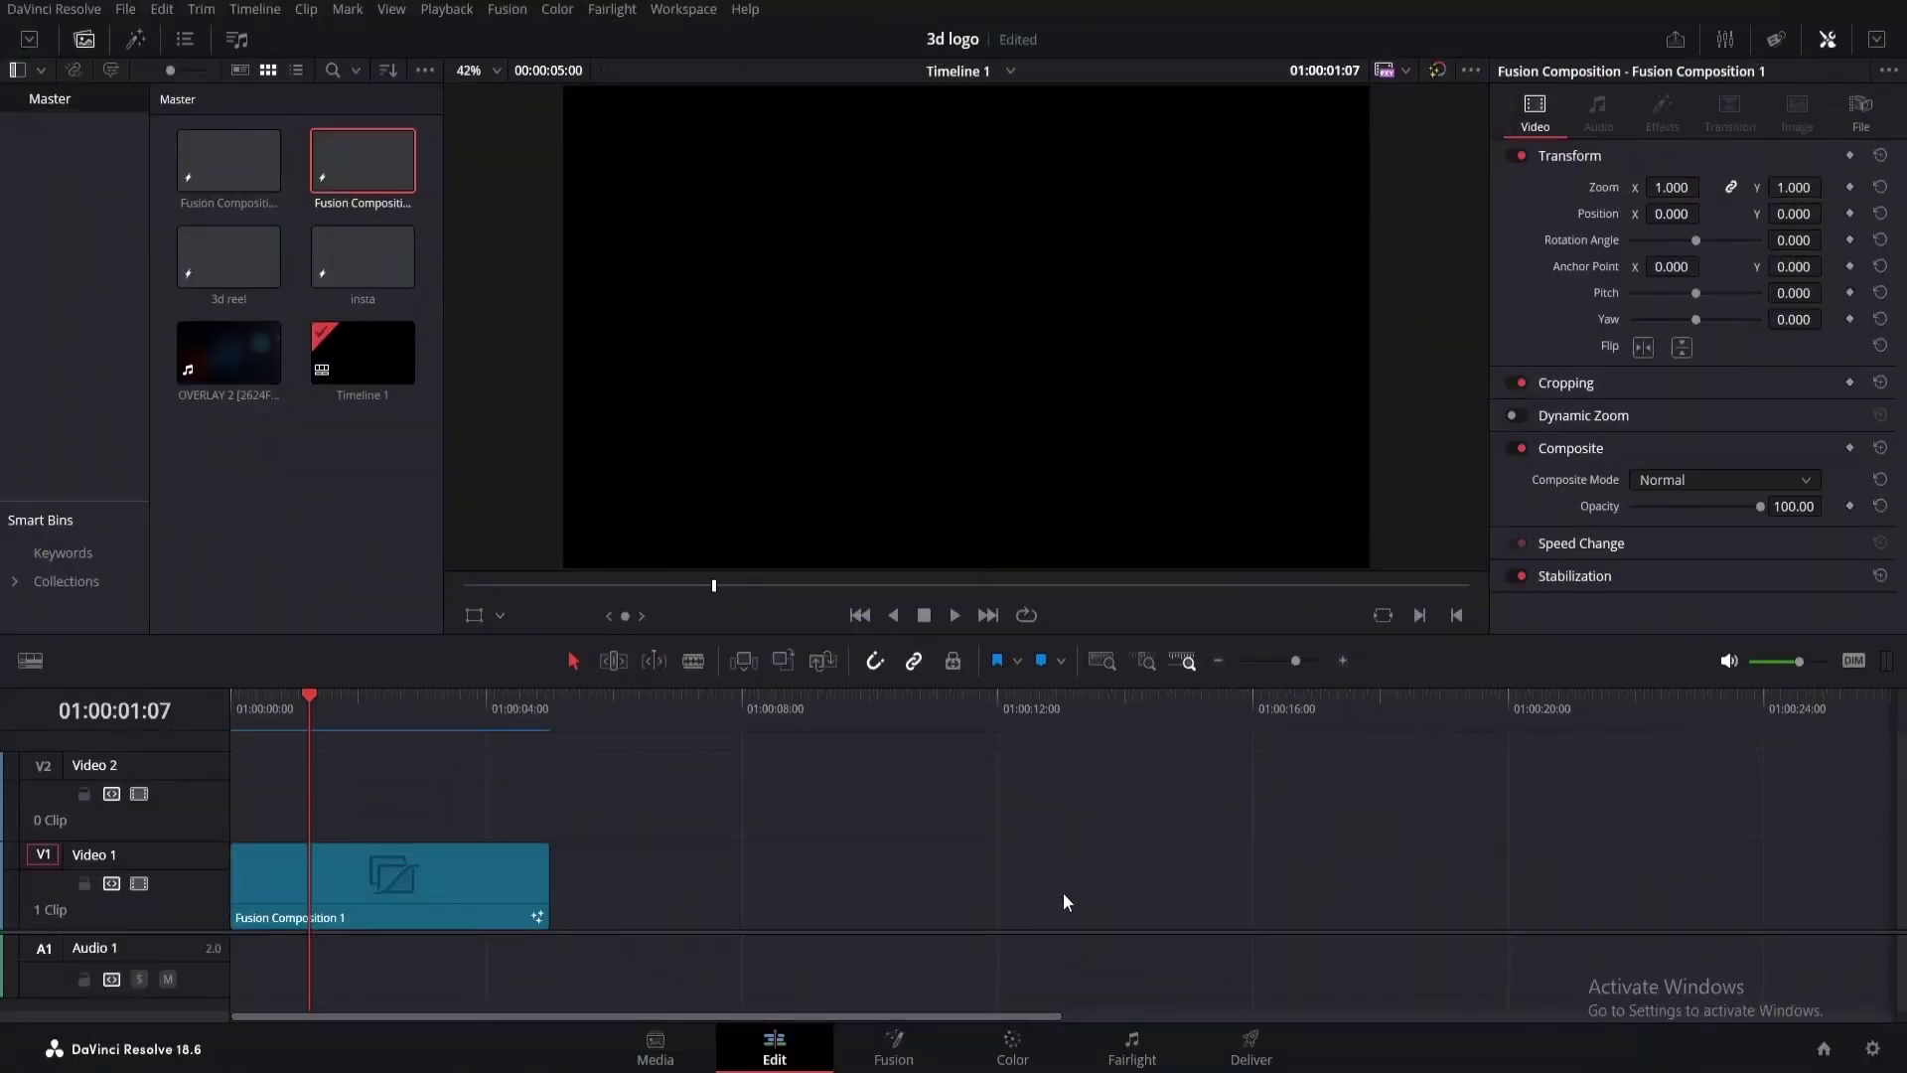
Switch to the Fusion page and move the MediaOut1 node to the far end of the empty node graph.
click(930, 1040)
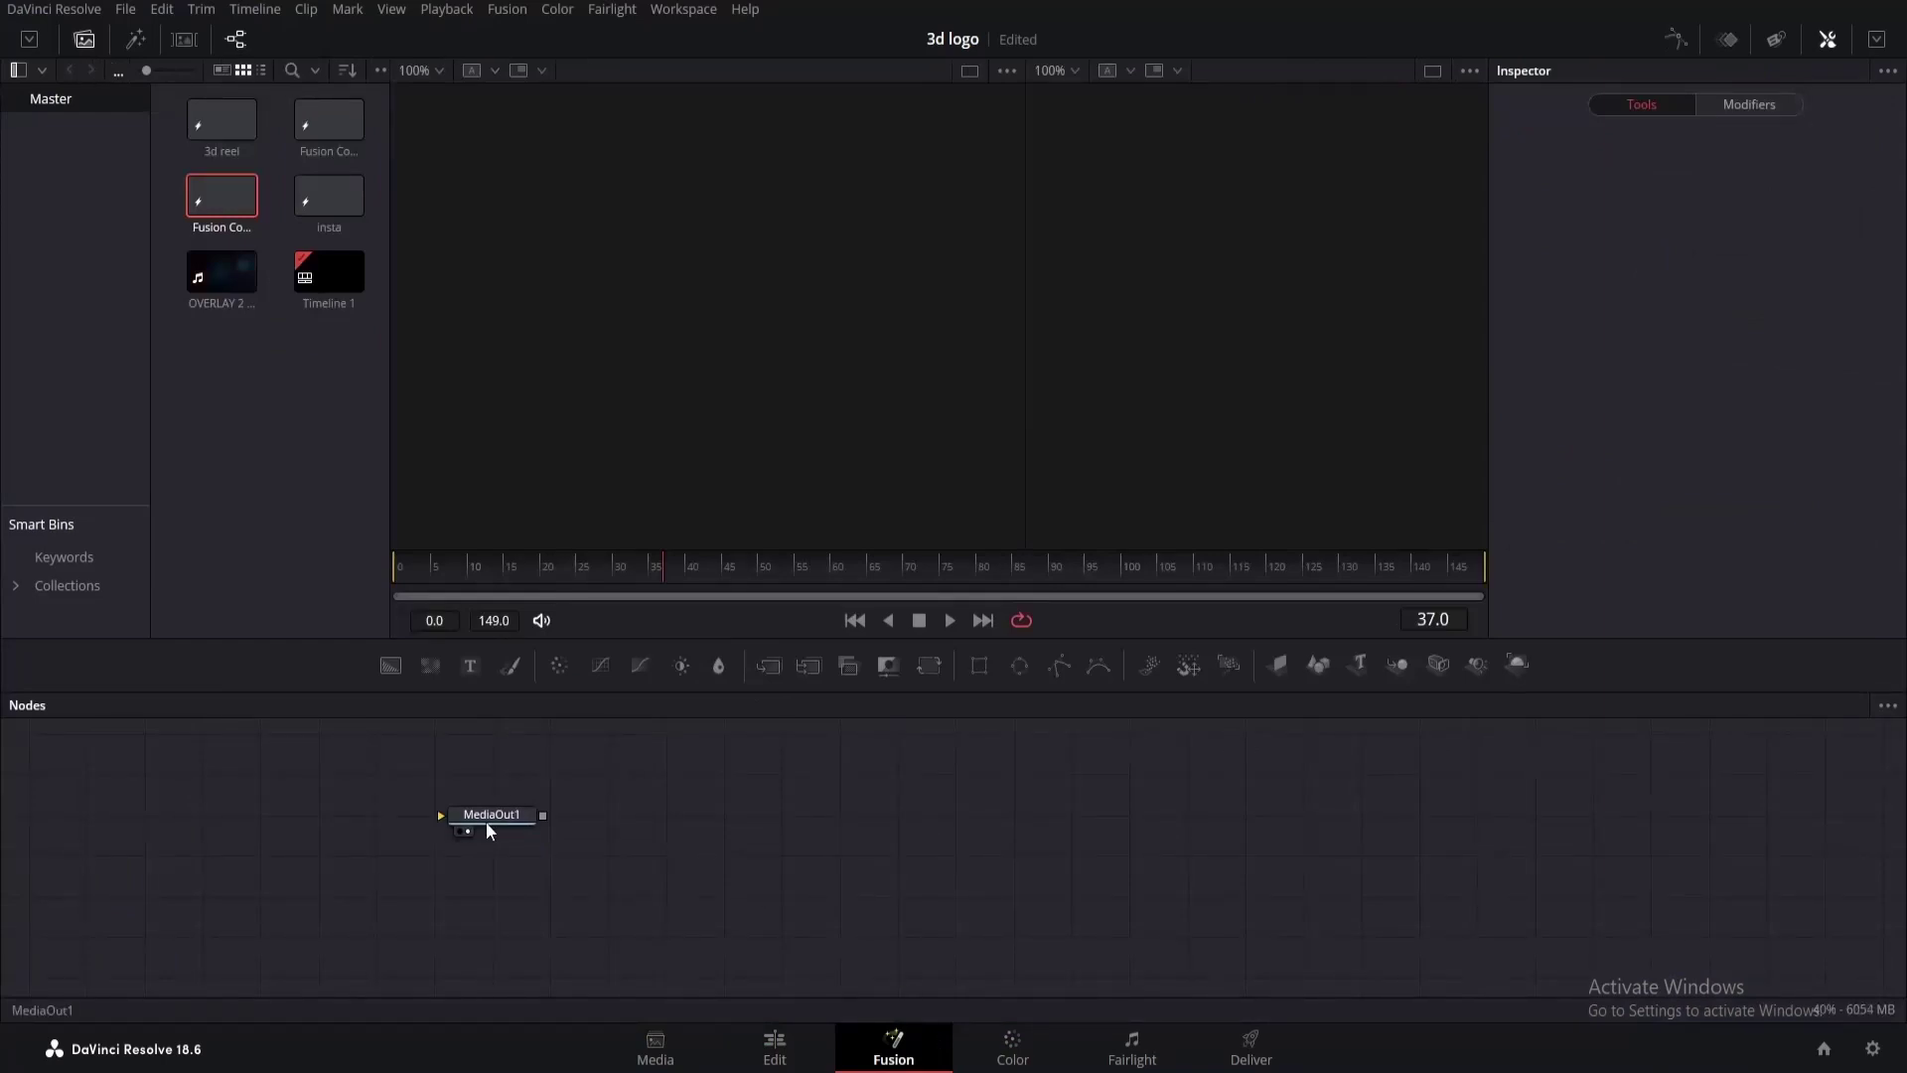
drag(488, 831, 1508, 871)
click(1533, 874)
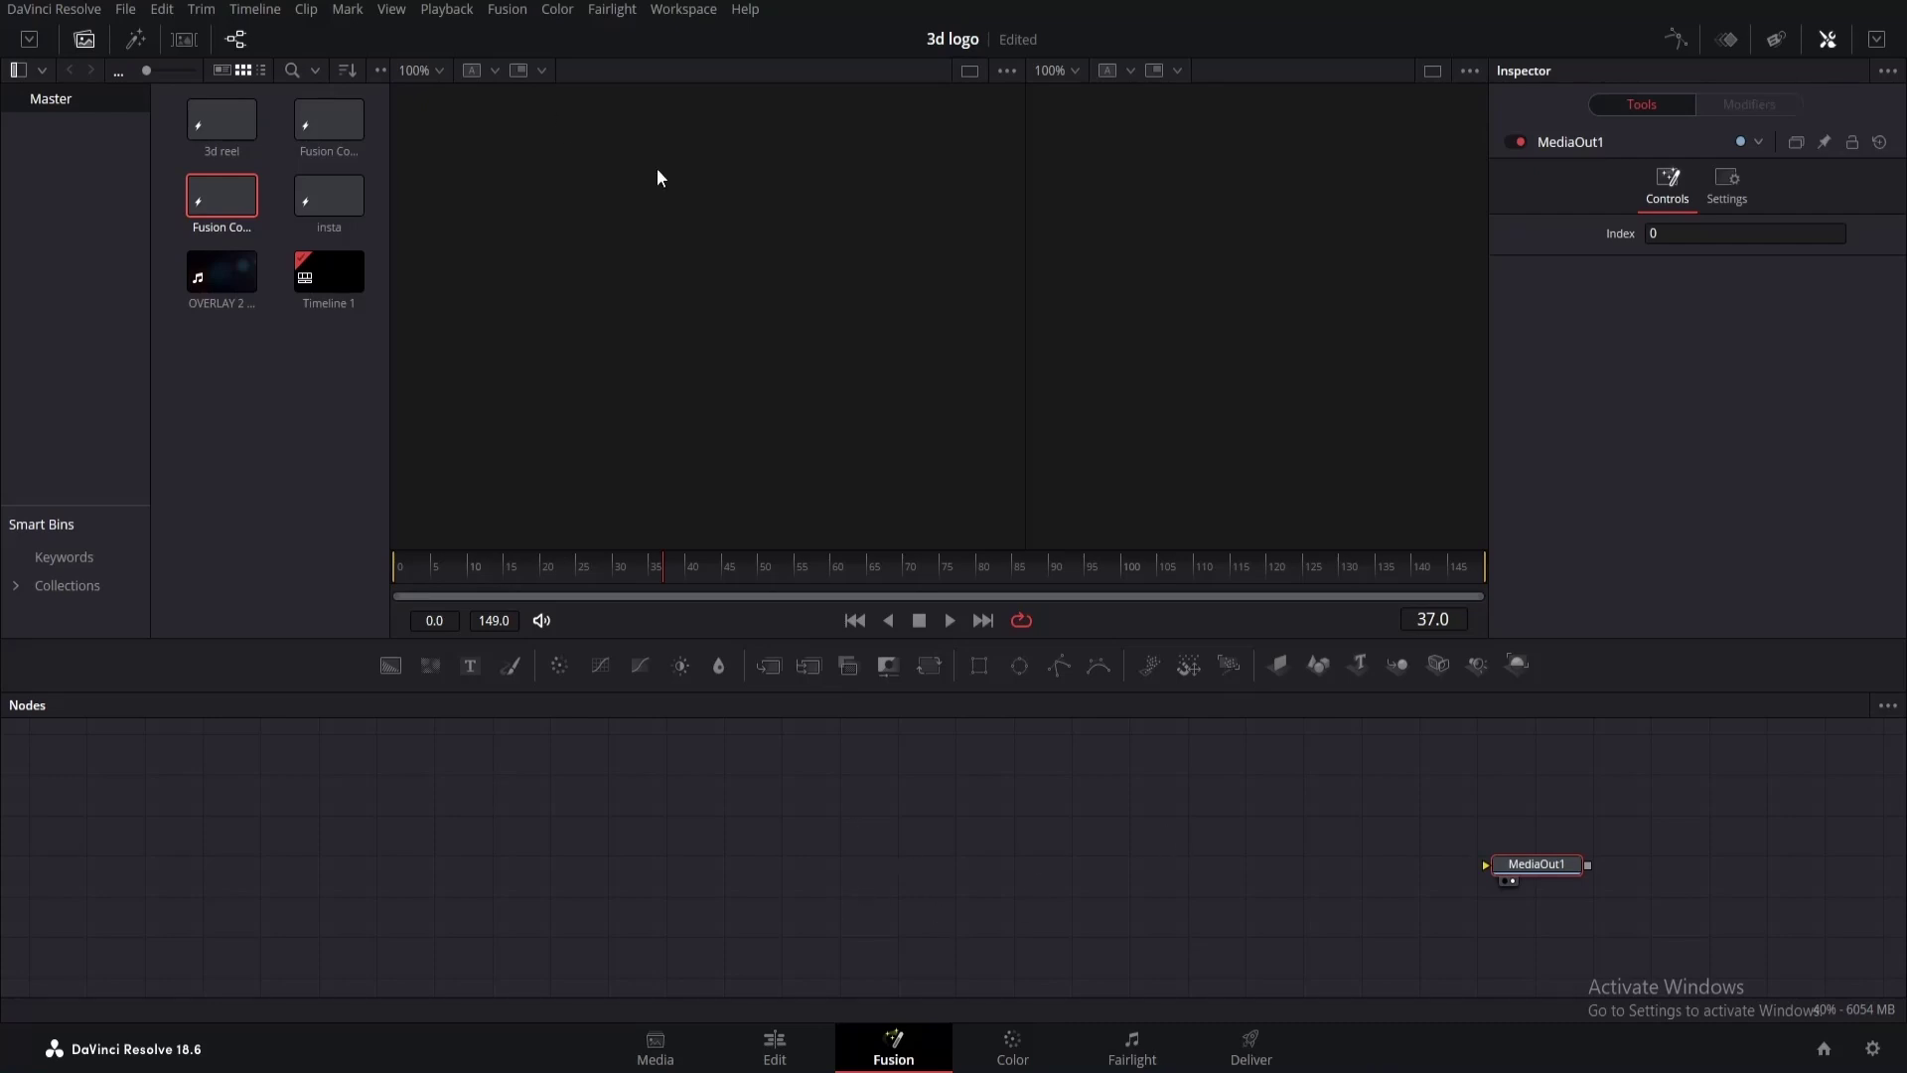
Import the SVG file instagram-2-1-logo-svgrepo-com at 800 by 800 and connect its group to MediaOut1.
click(507, 12)
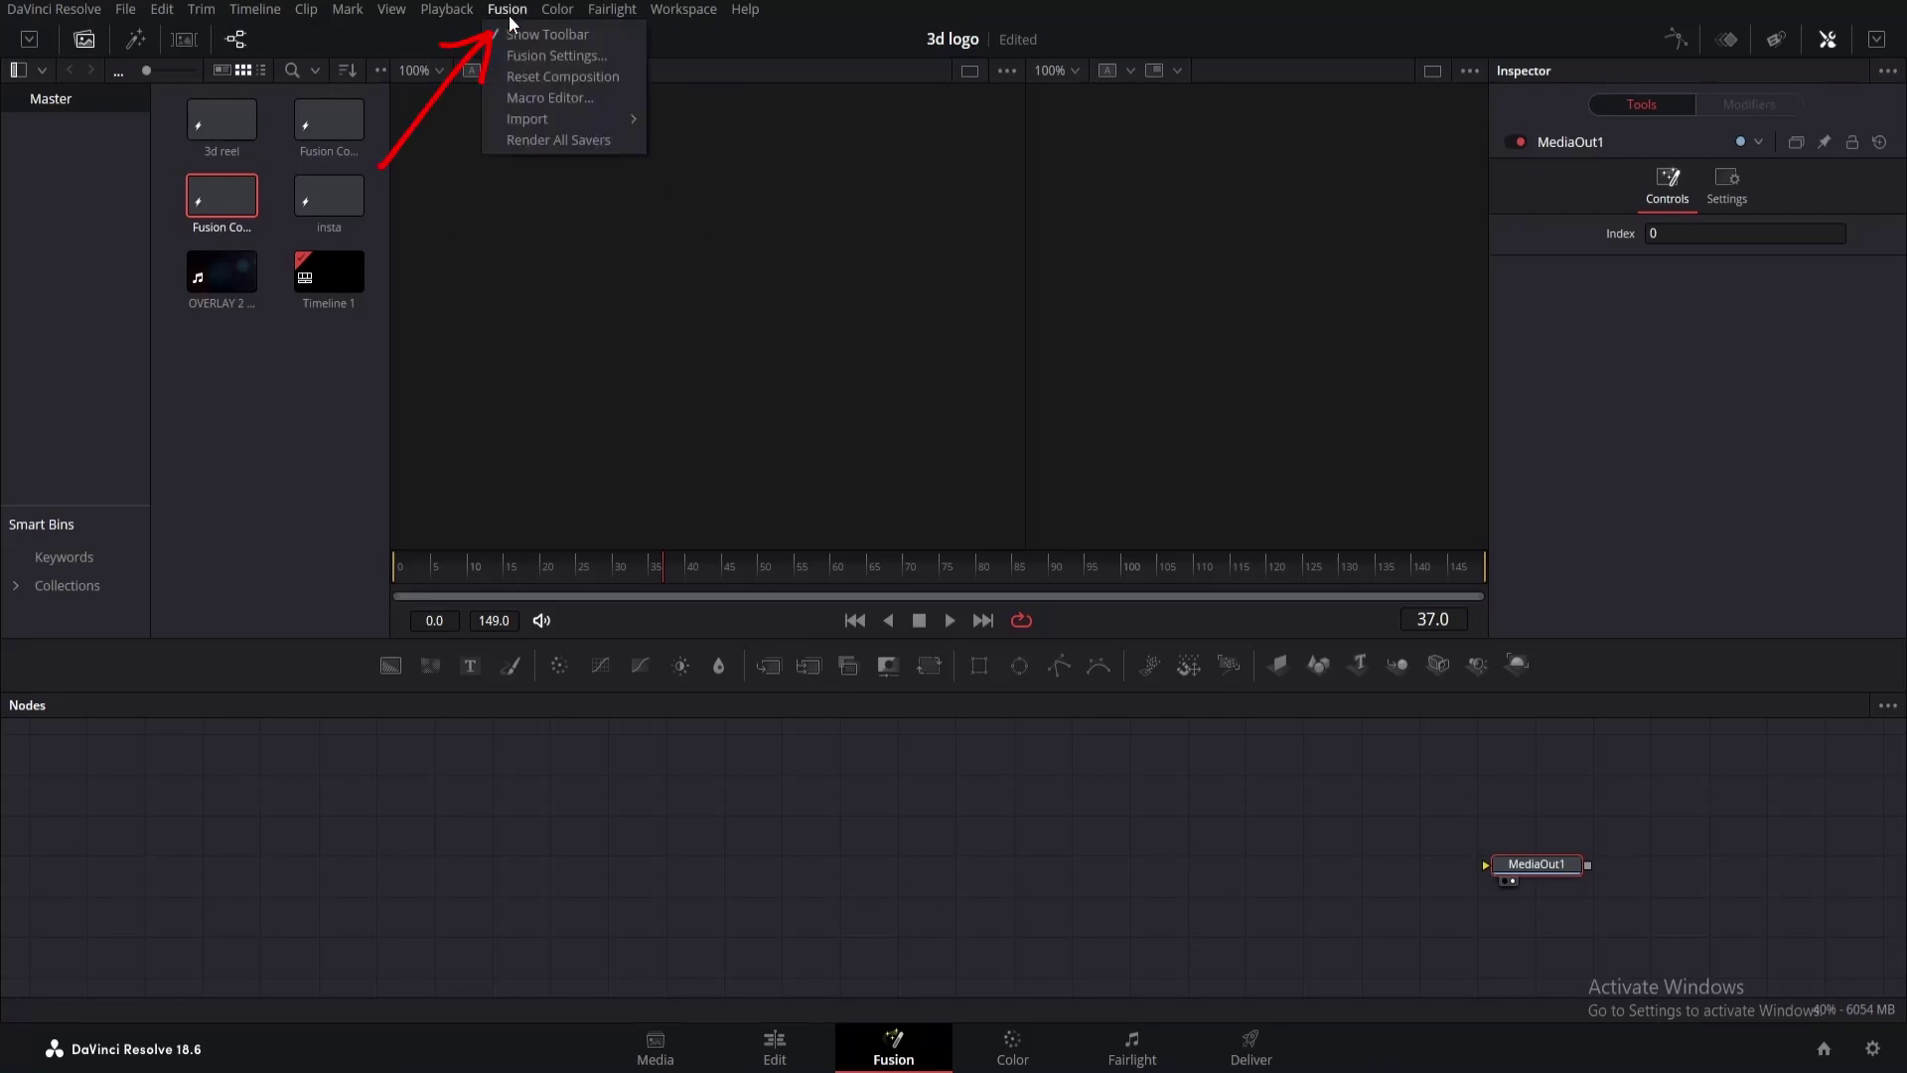
mouse_move(521, 116)
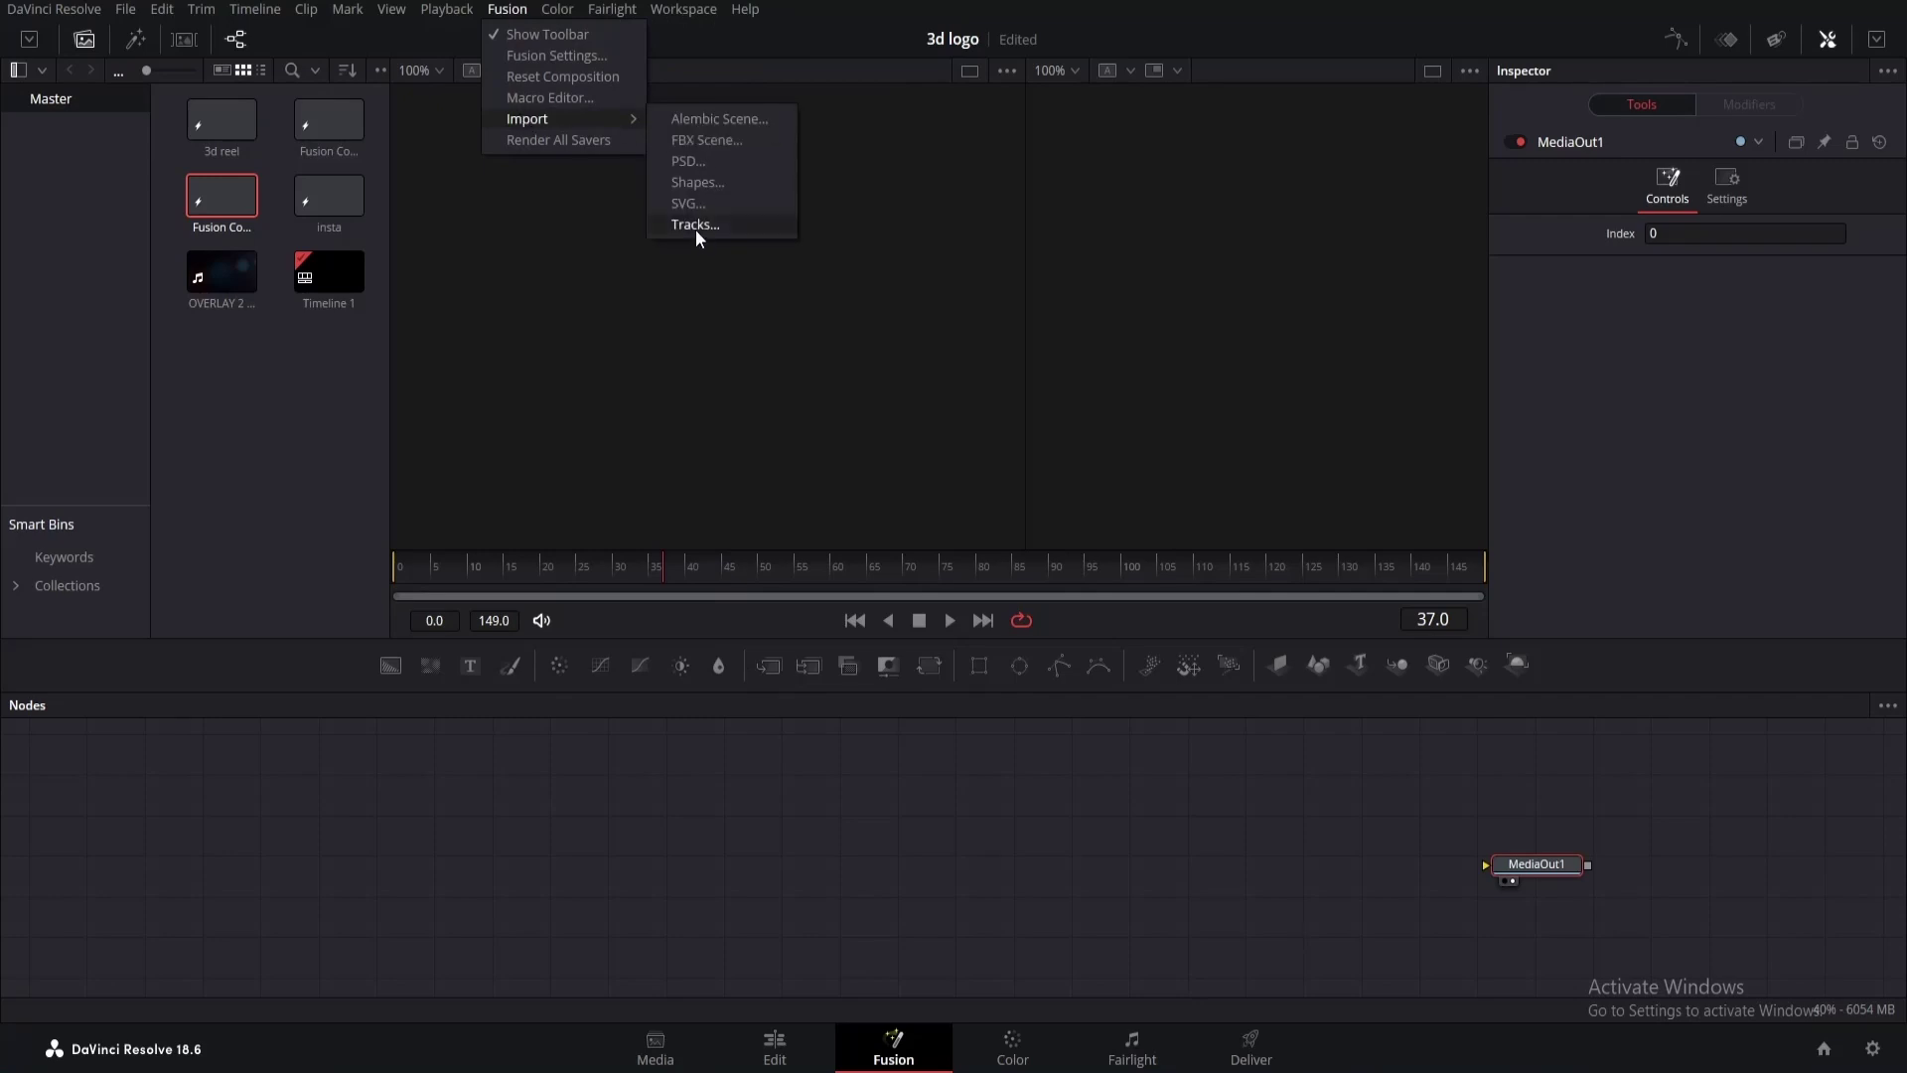
click(694, 205)
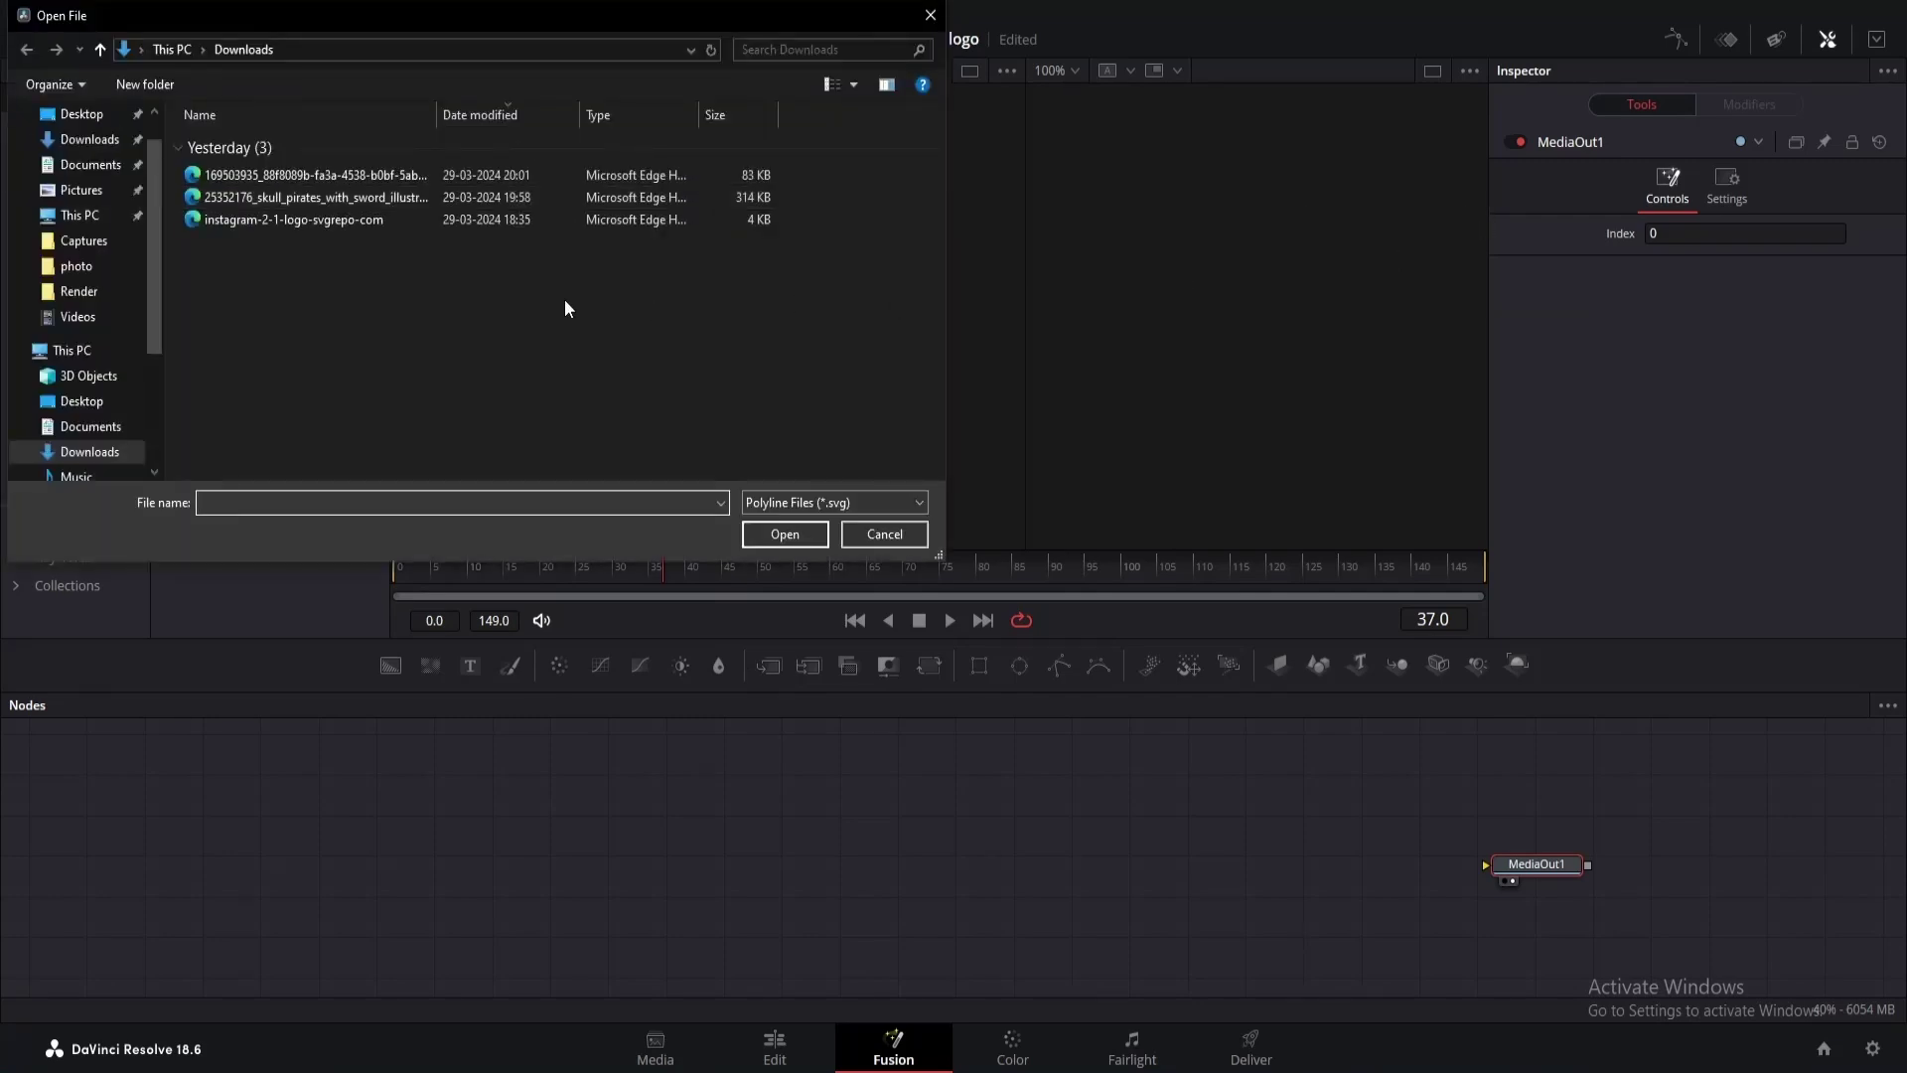
click(384, 220)
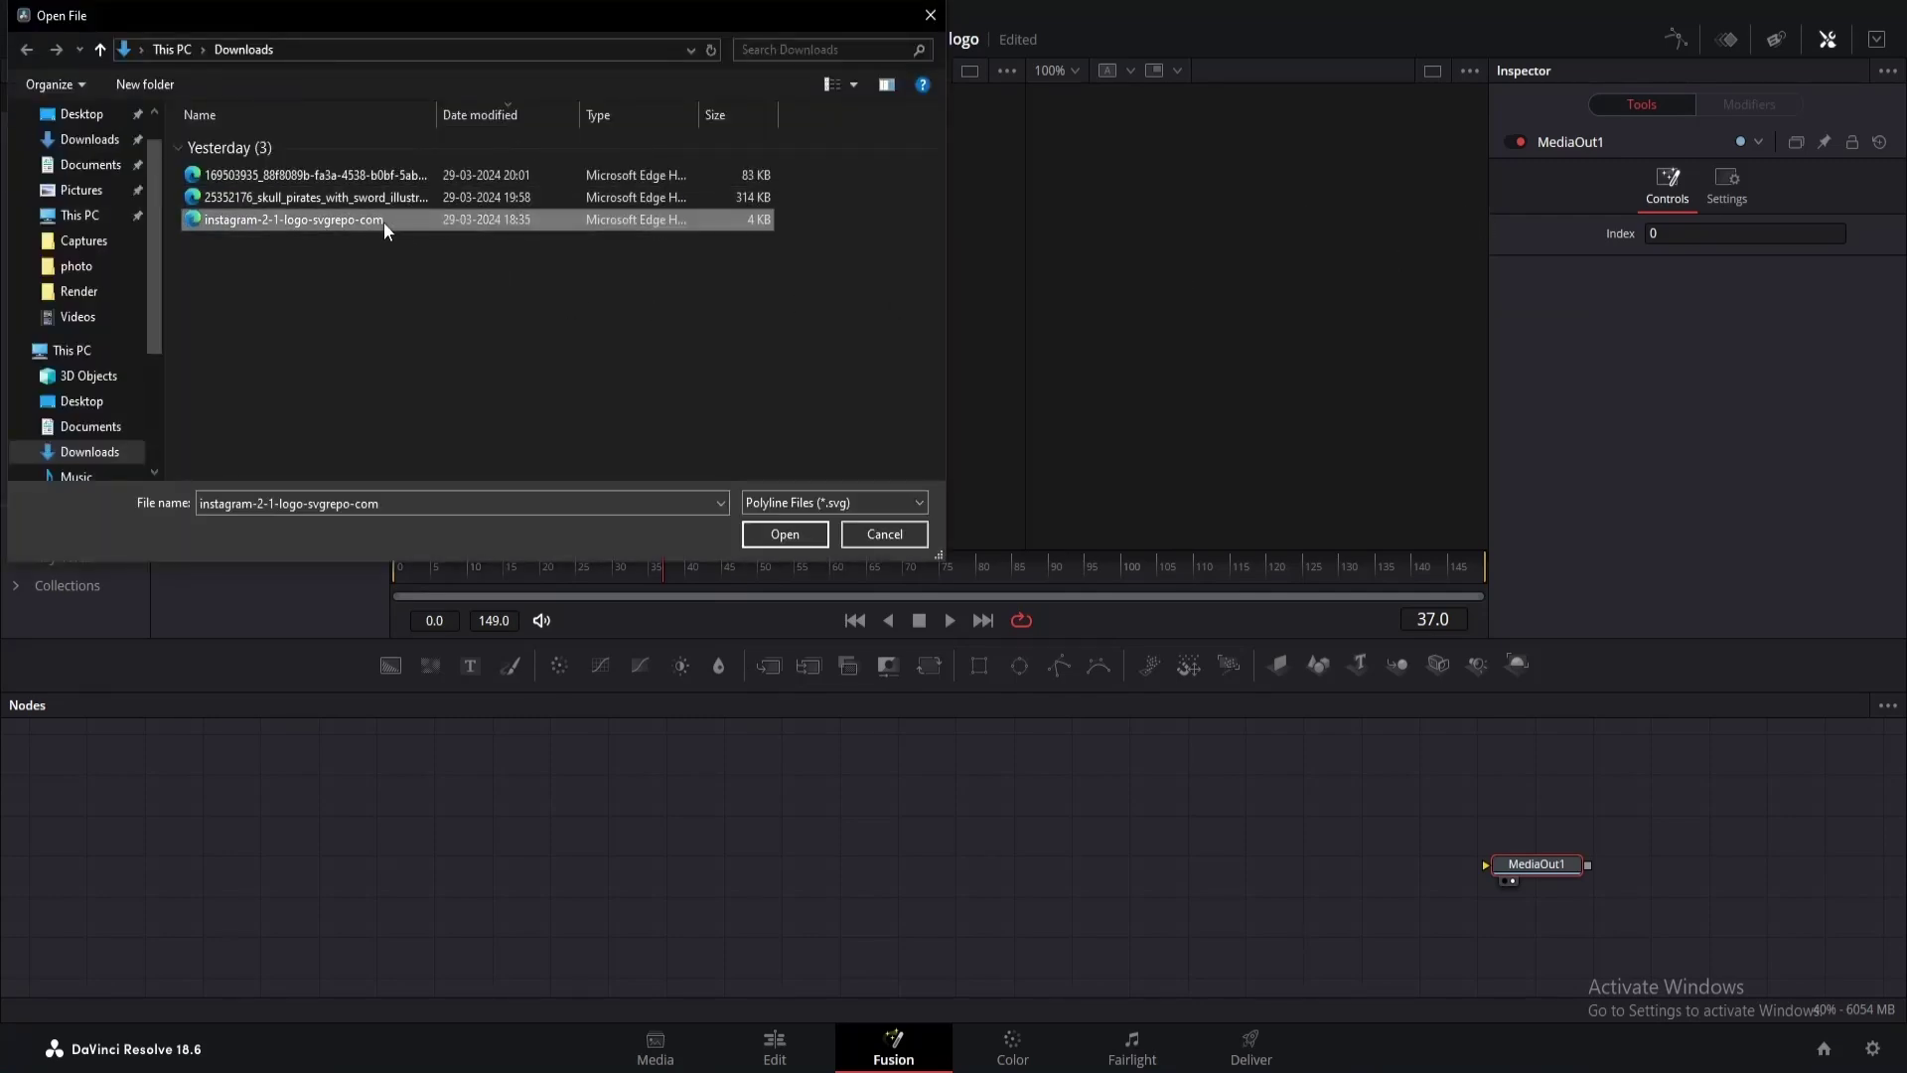
click(786, 534)
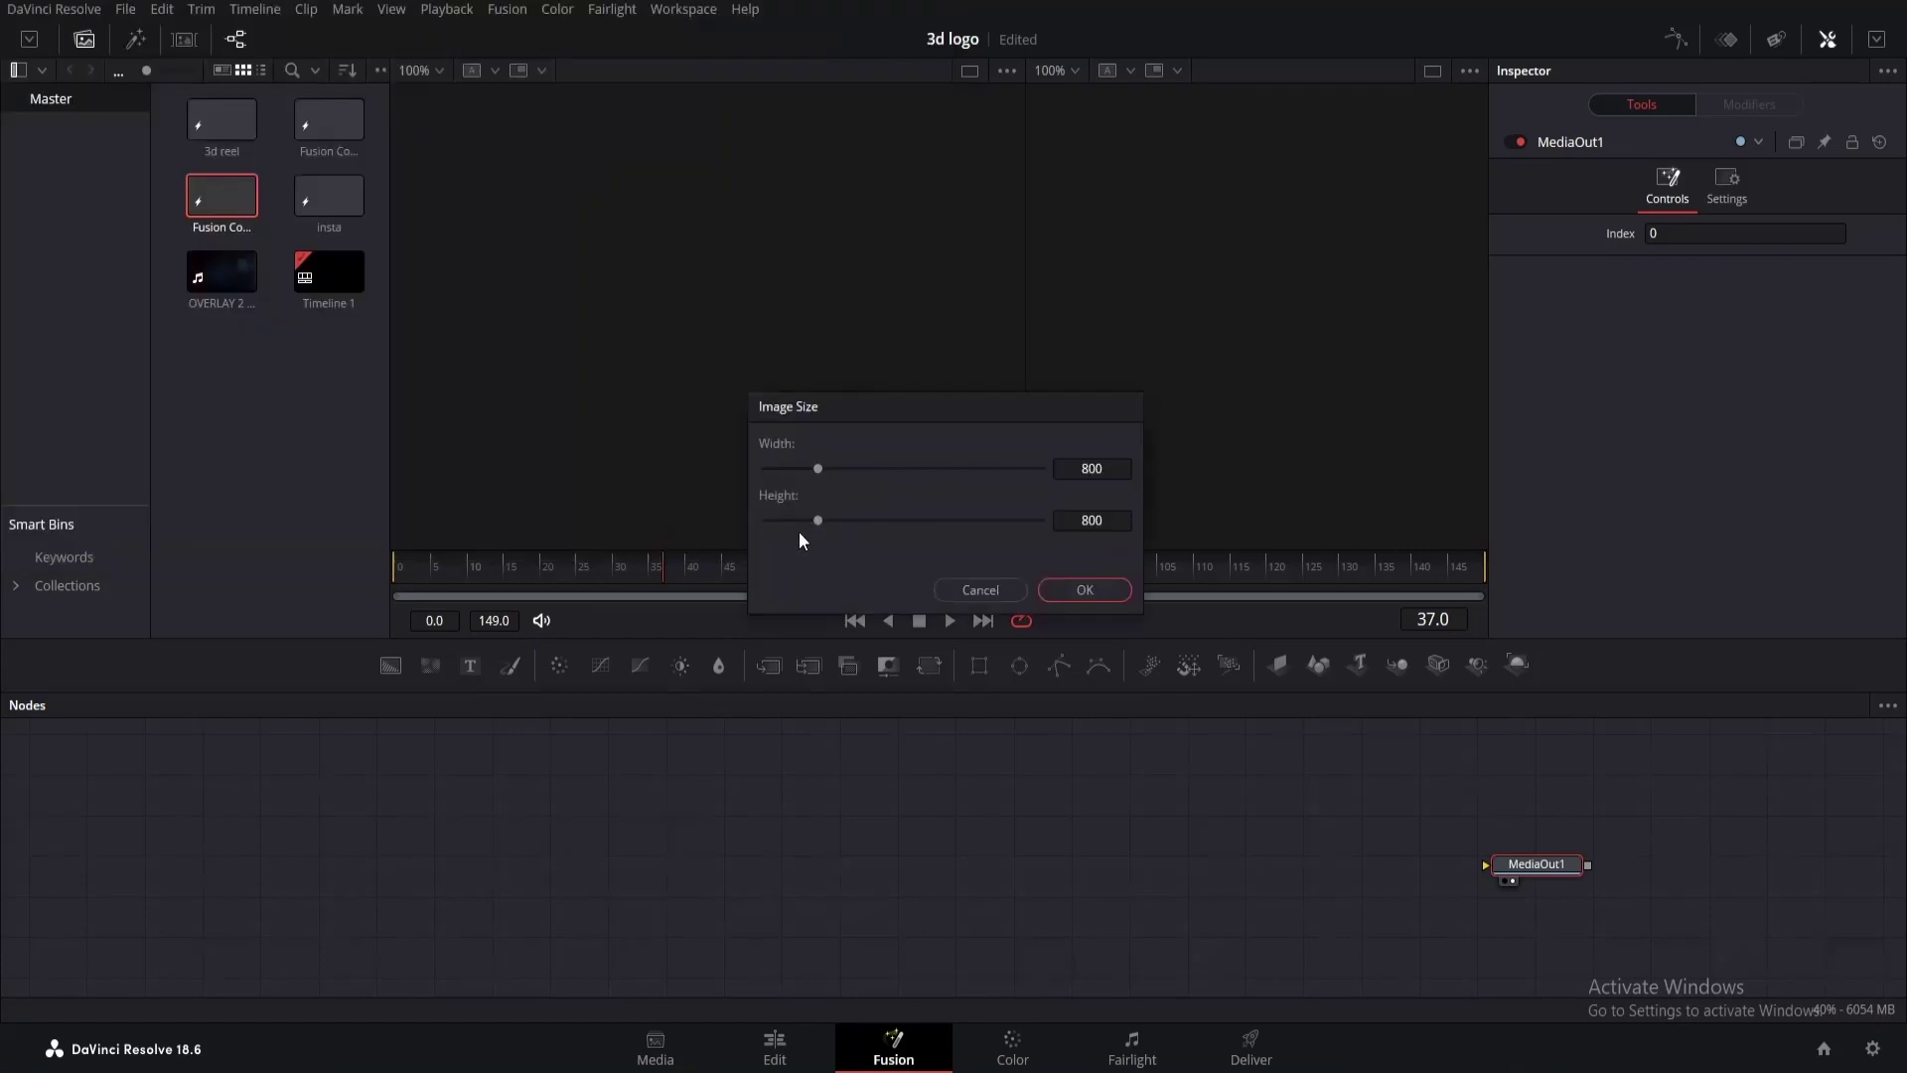
click(1086, 588)
drag(114, 774, 1495, 876)
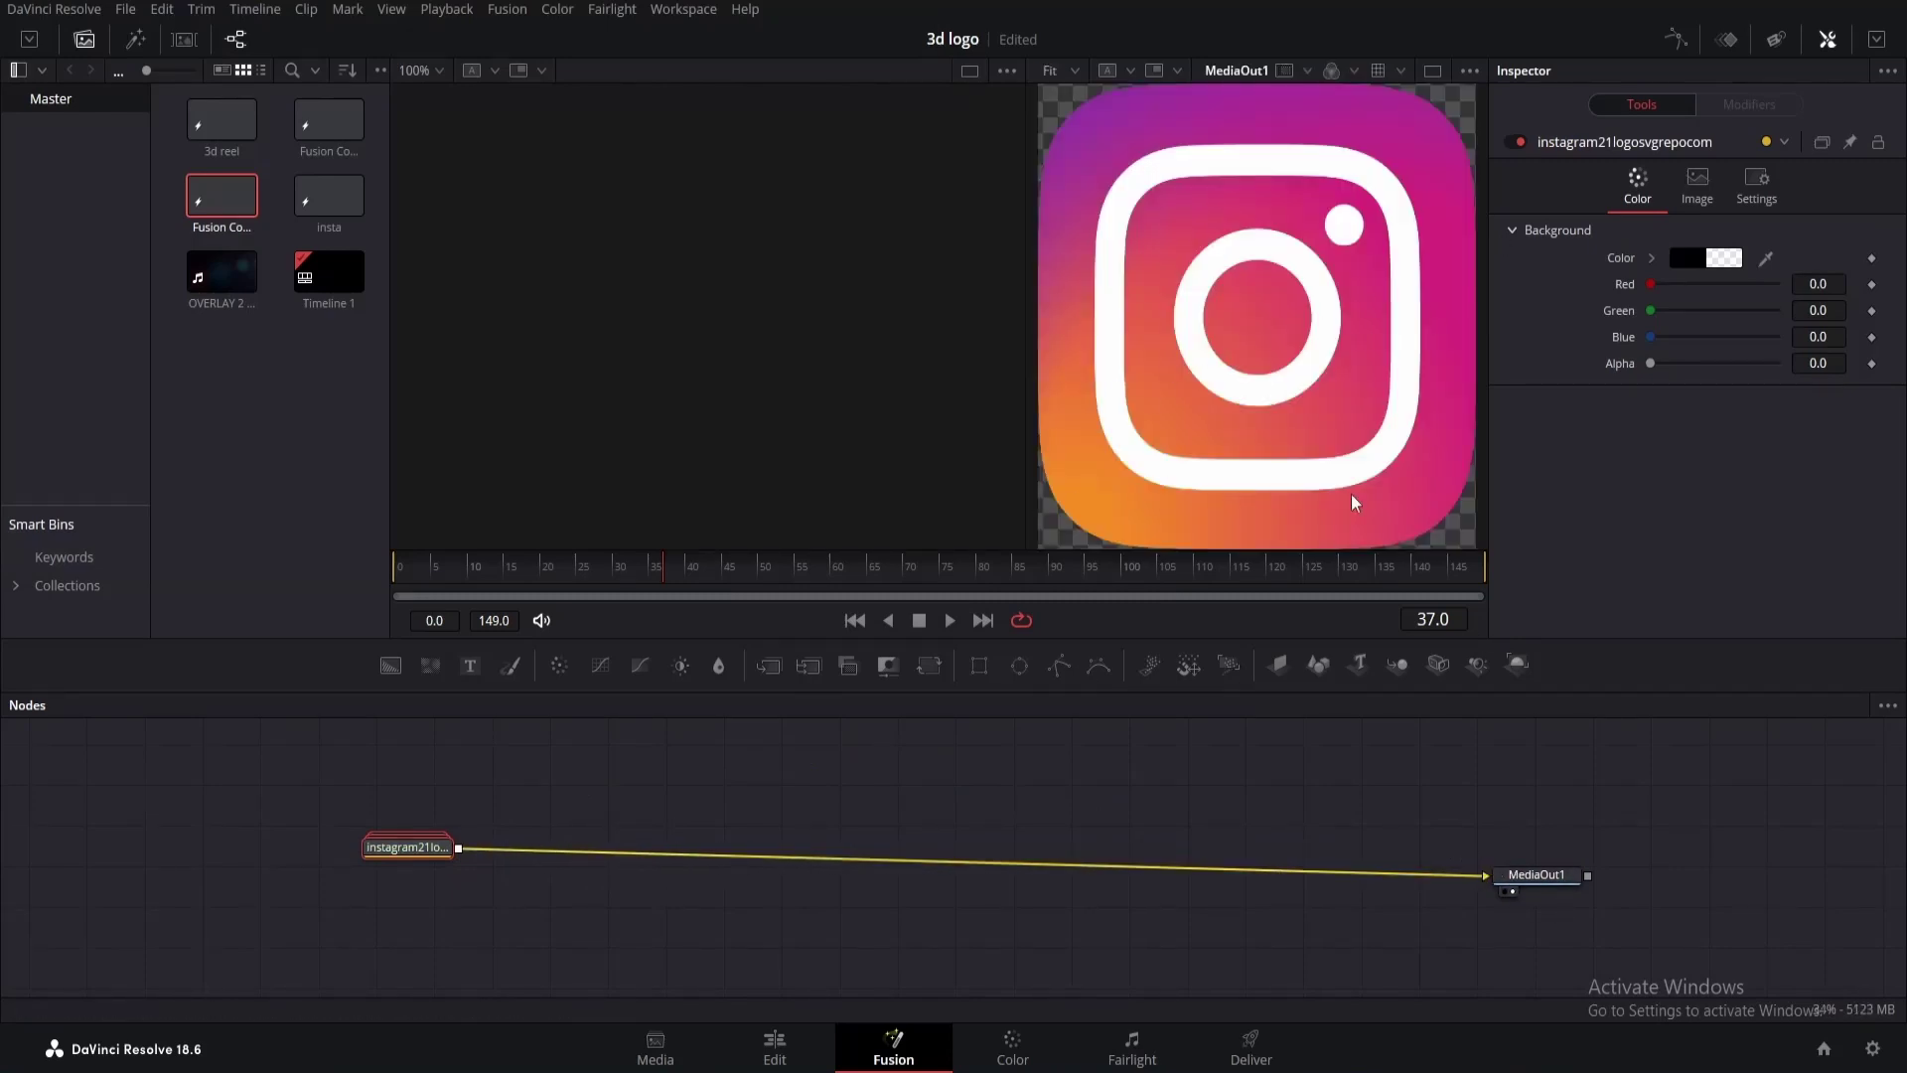
Expand the imported logo group and identify which logo shapes path3 and path1 control, temporarily disabling path3.
click(435, 848)
click(480, 867)
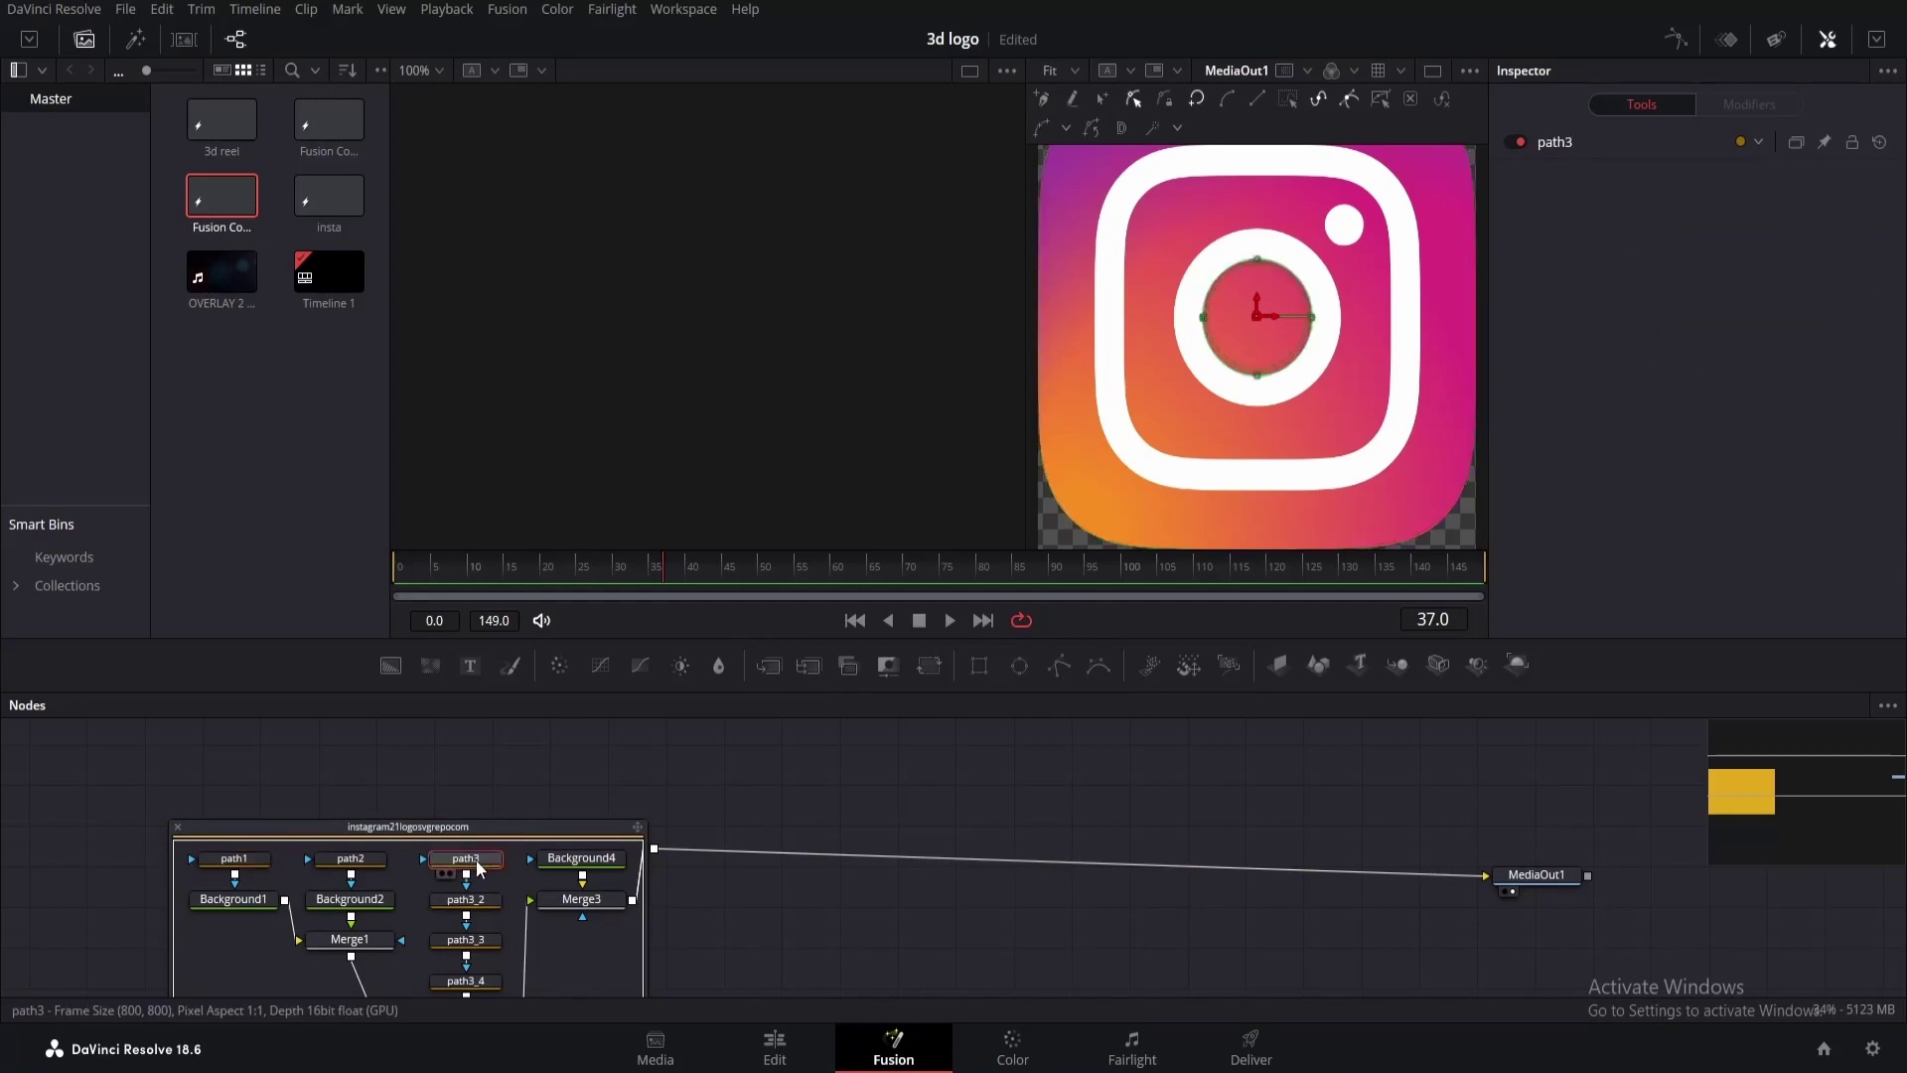
click(1522, 141)
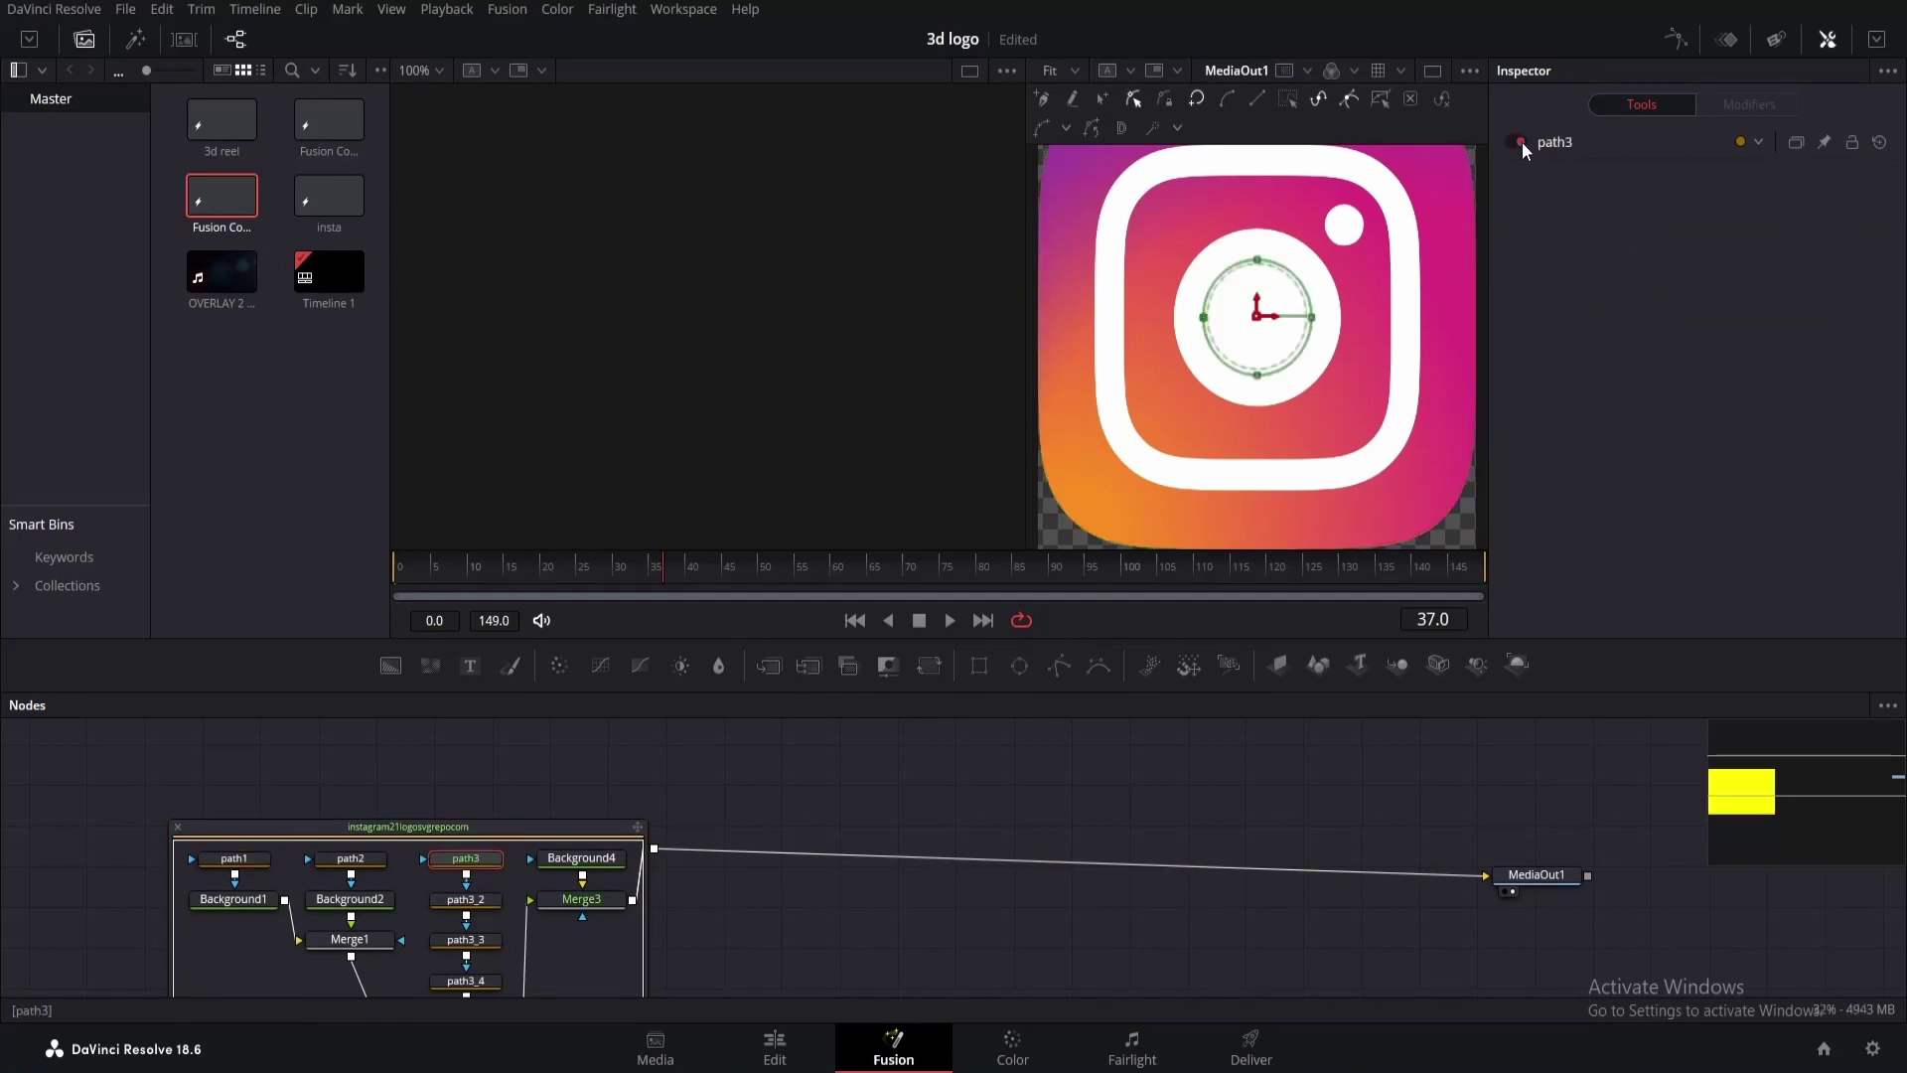
click(1522, 141)
scroll(1313, 345, down, 2)
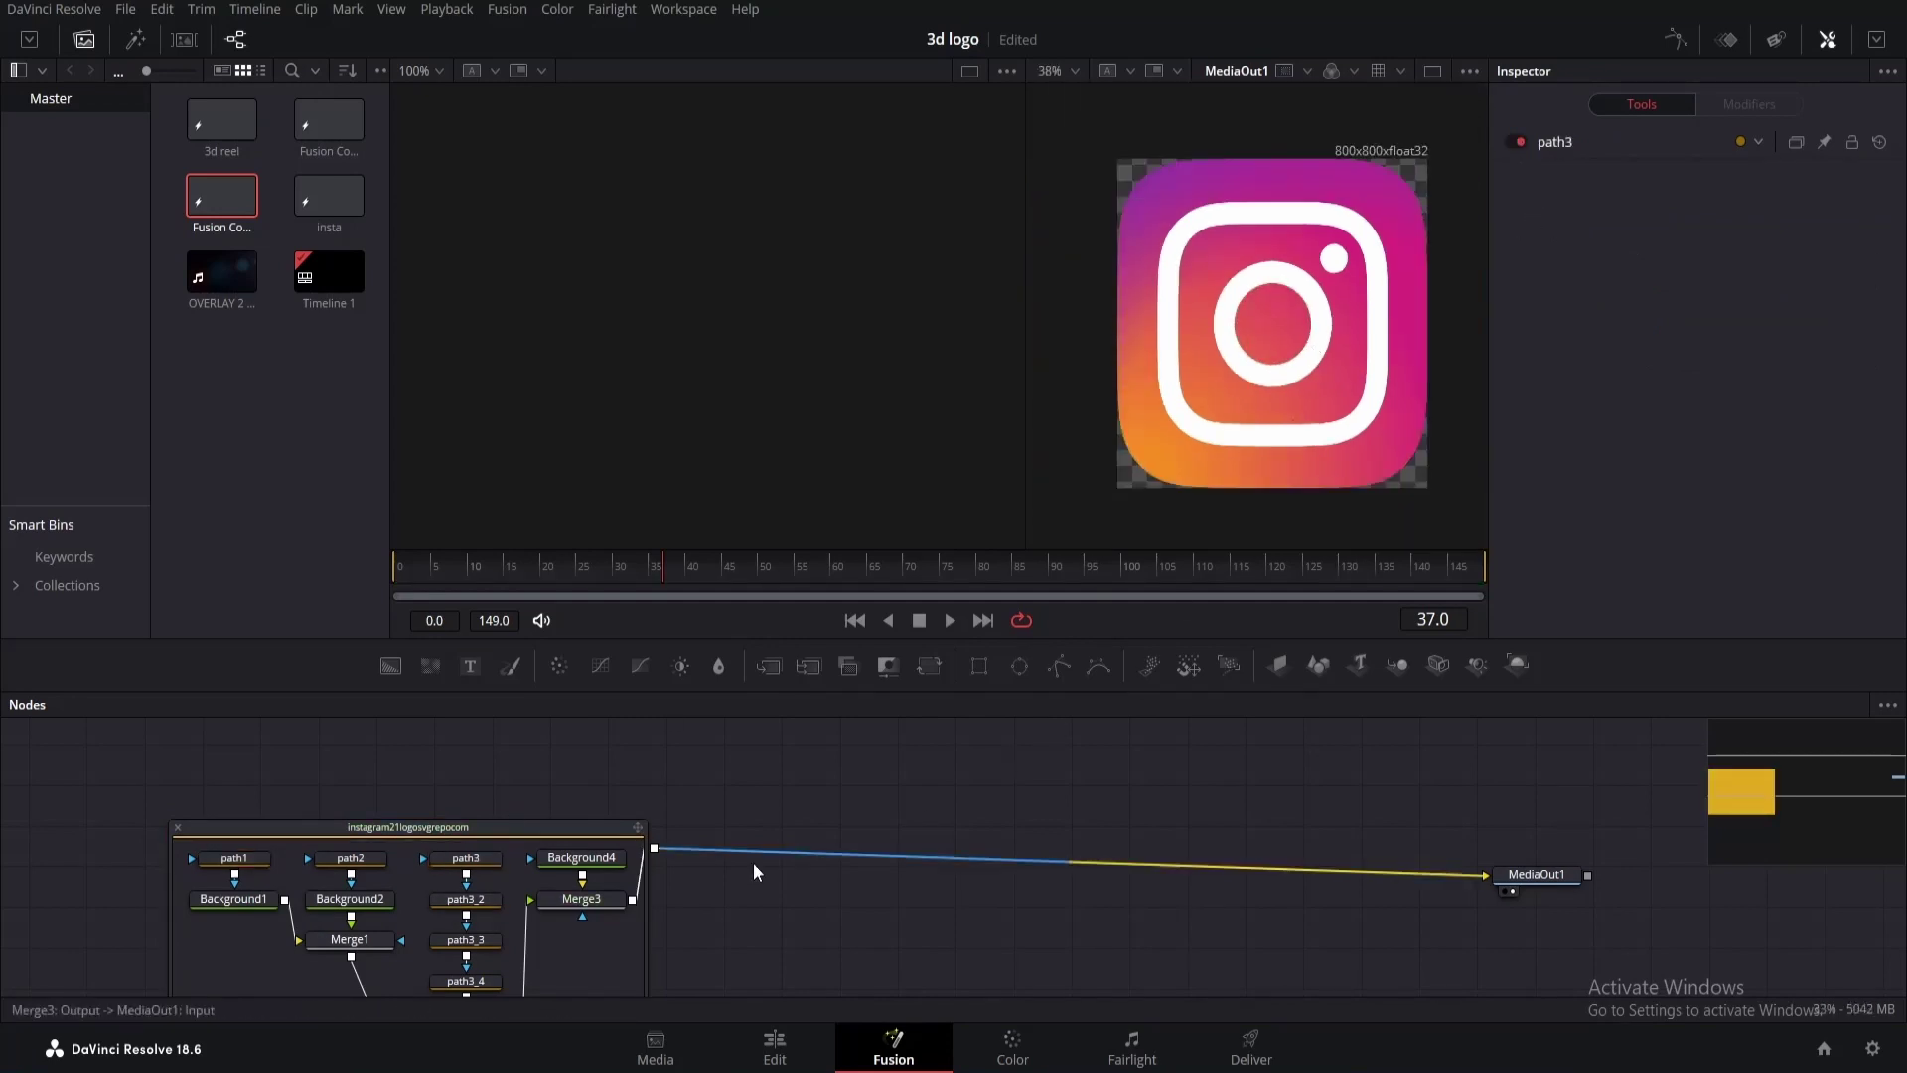
drag(523, 836, 449, 774)
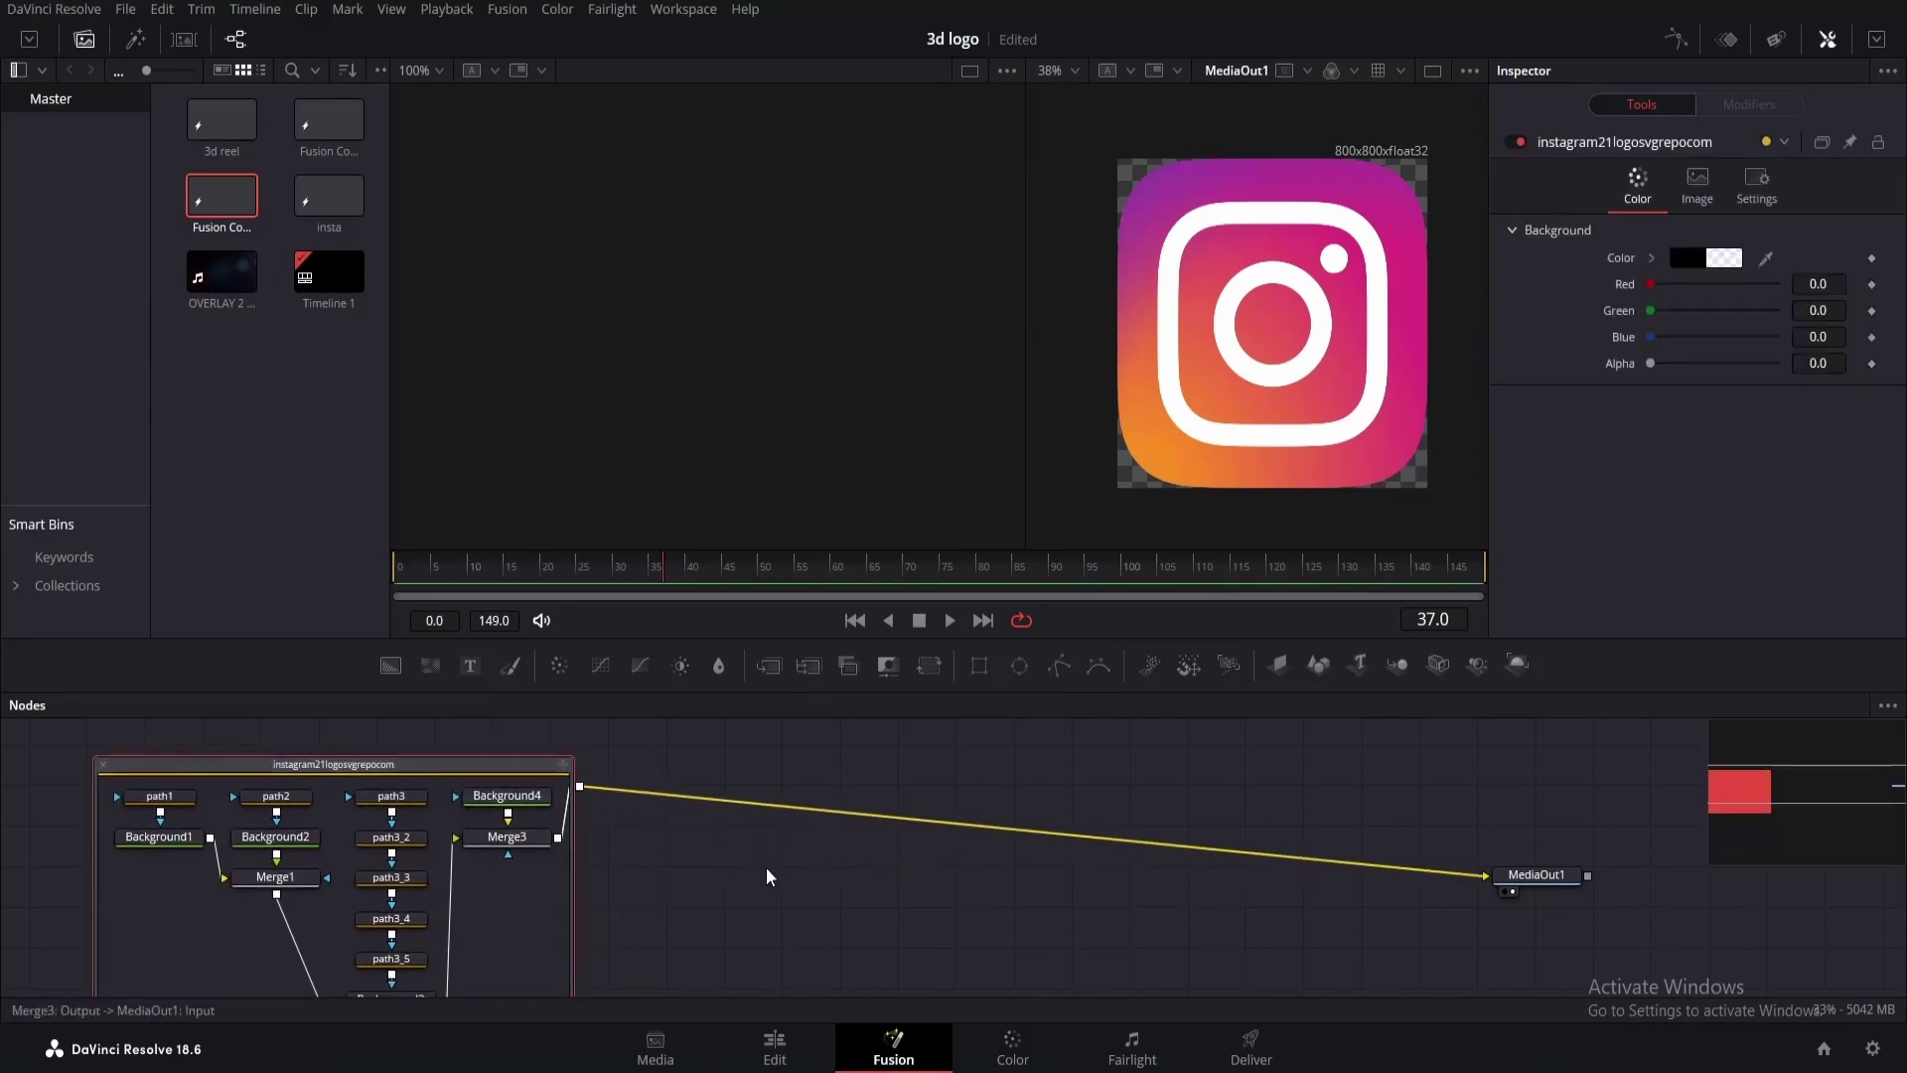
click(186, 802)
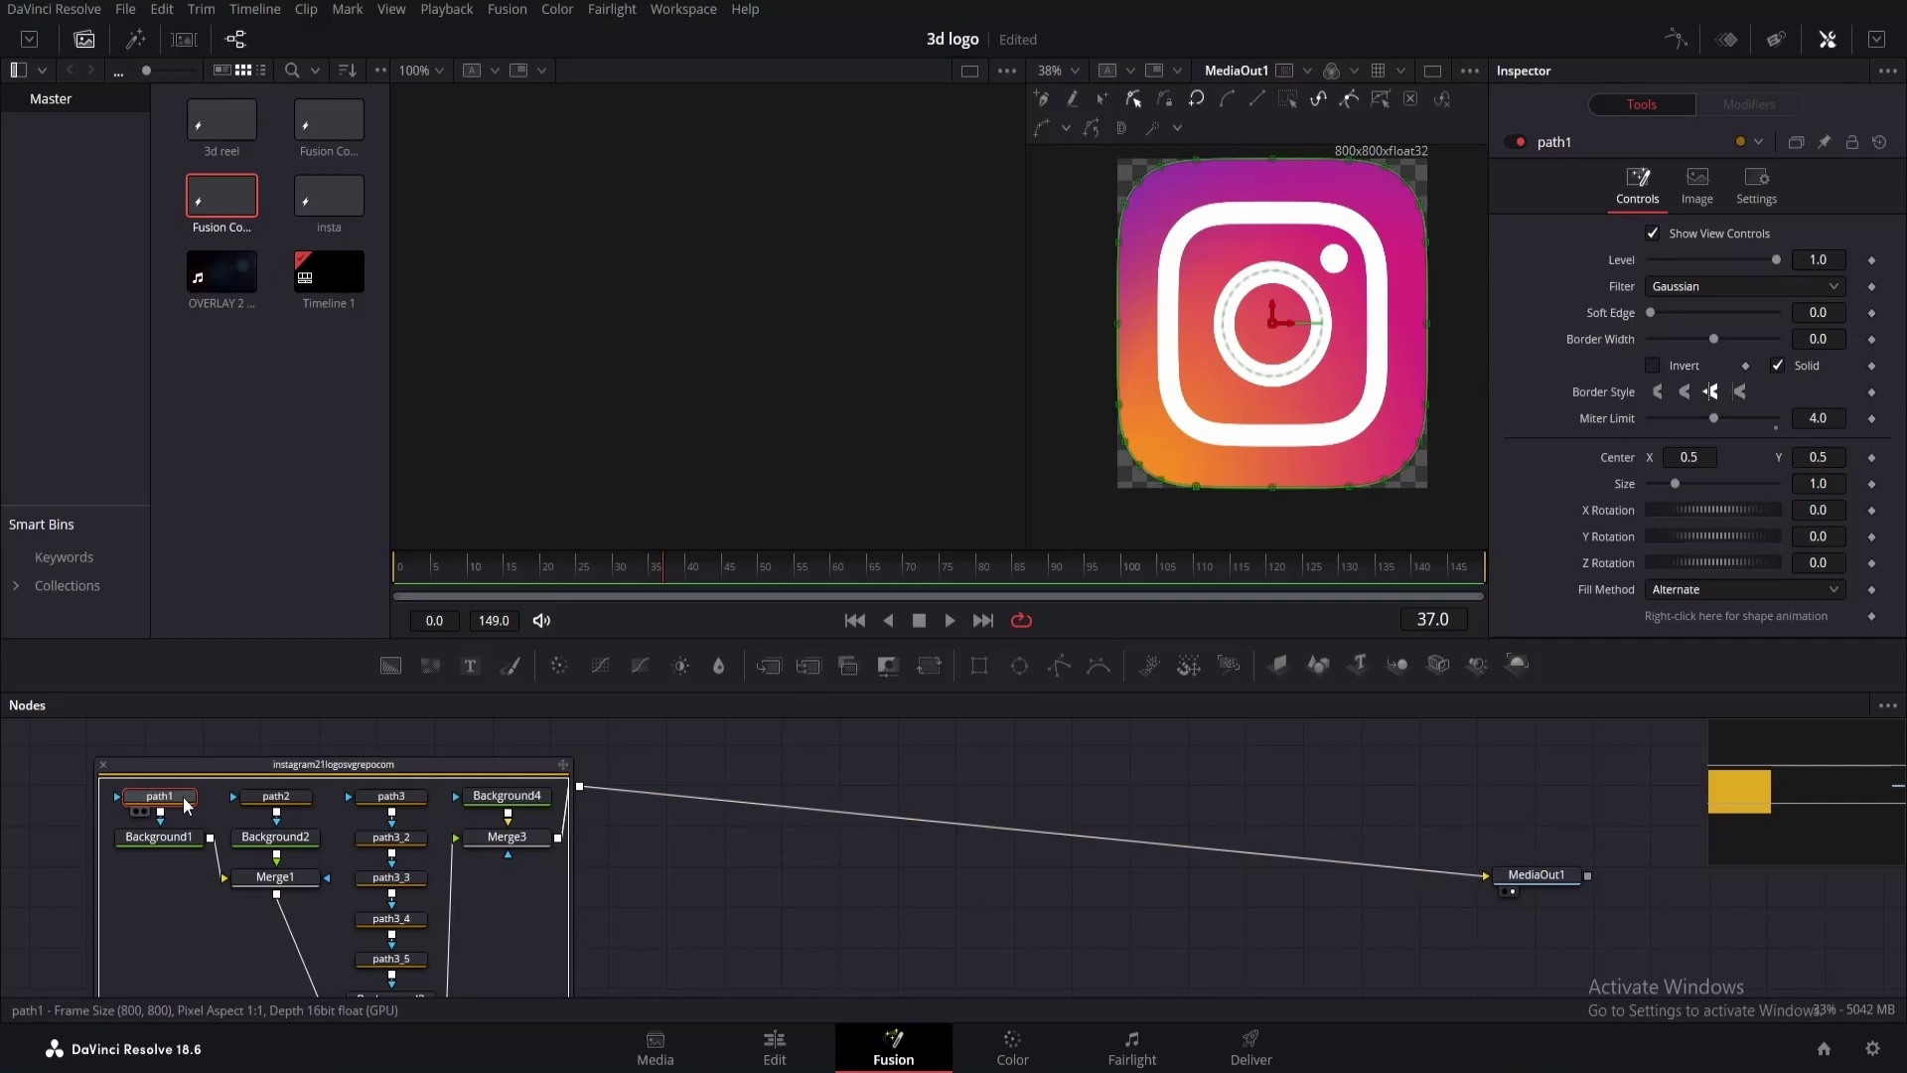
Add an sPolygon node in the empty area beside the logo group and show it in the first viewer.
click(761, 898)
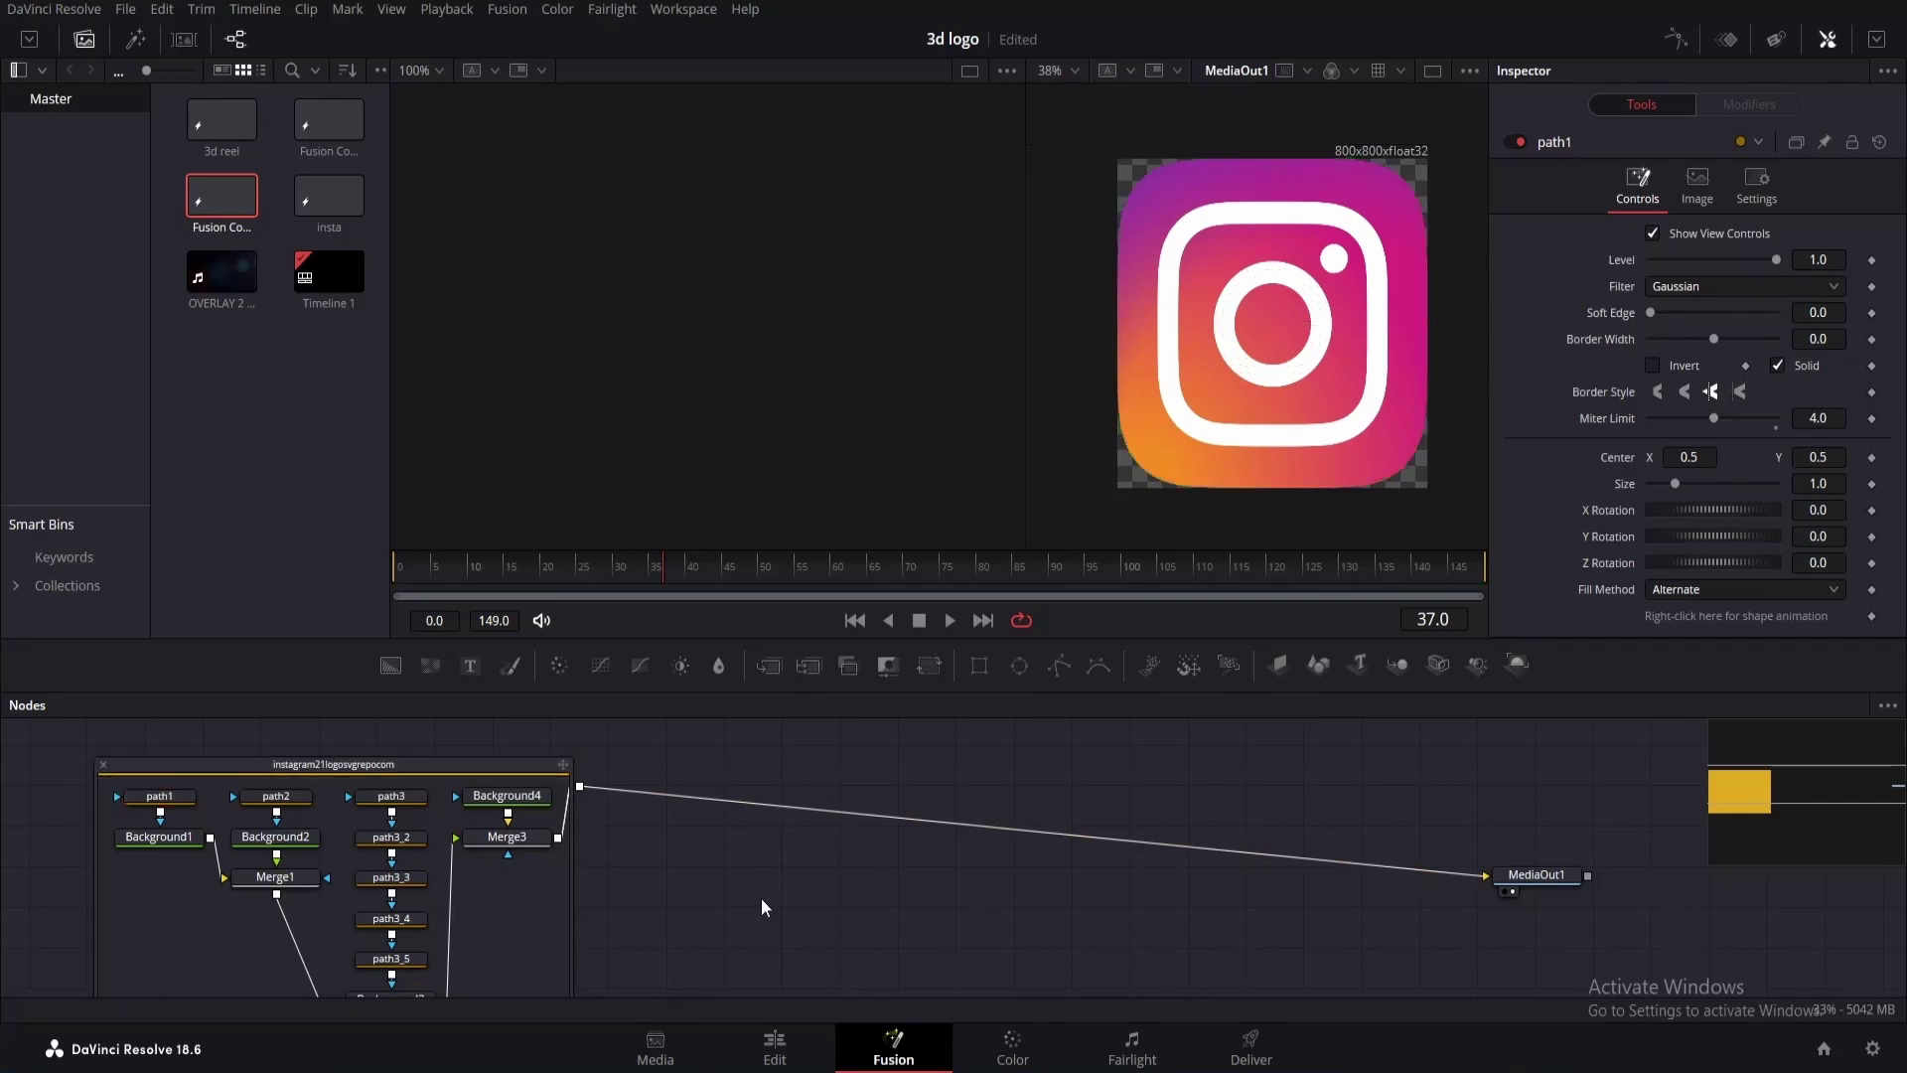
key(shift+space)
text(spolygon)
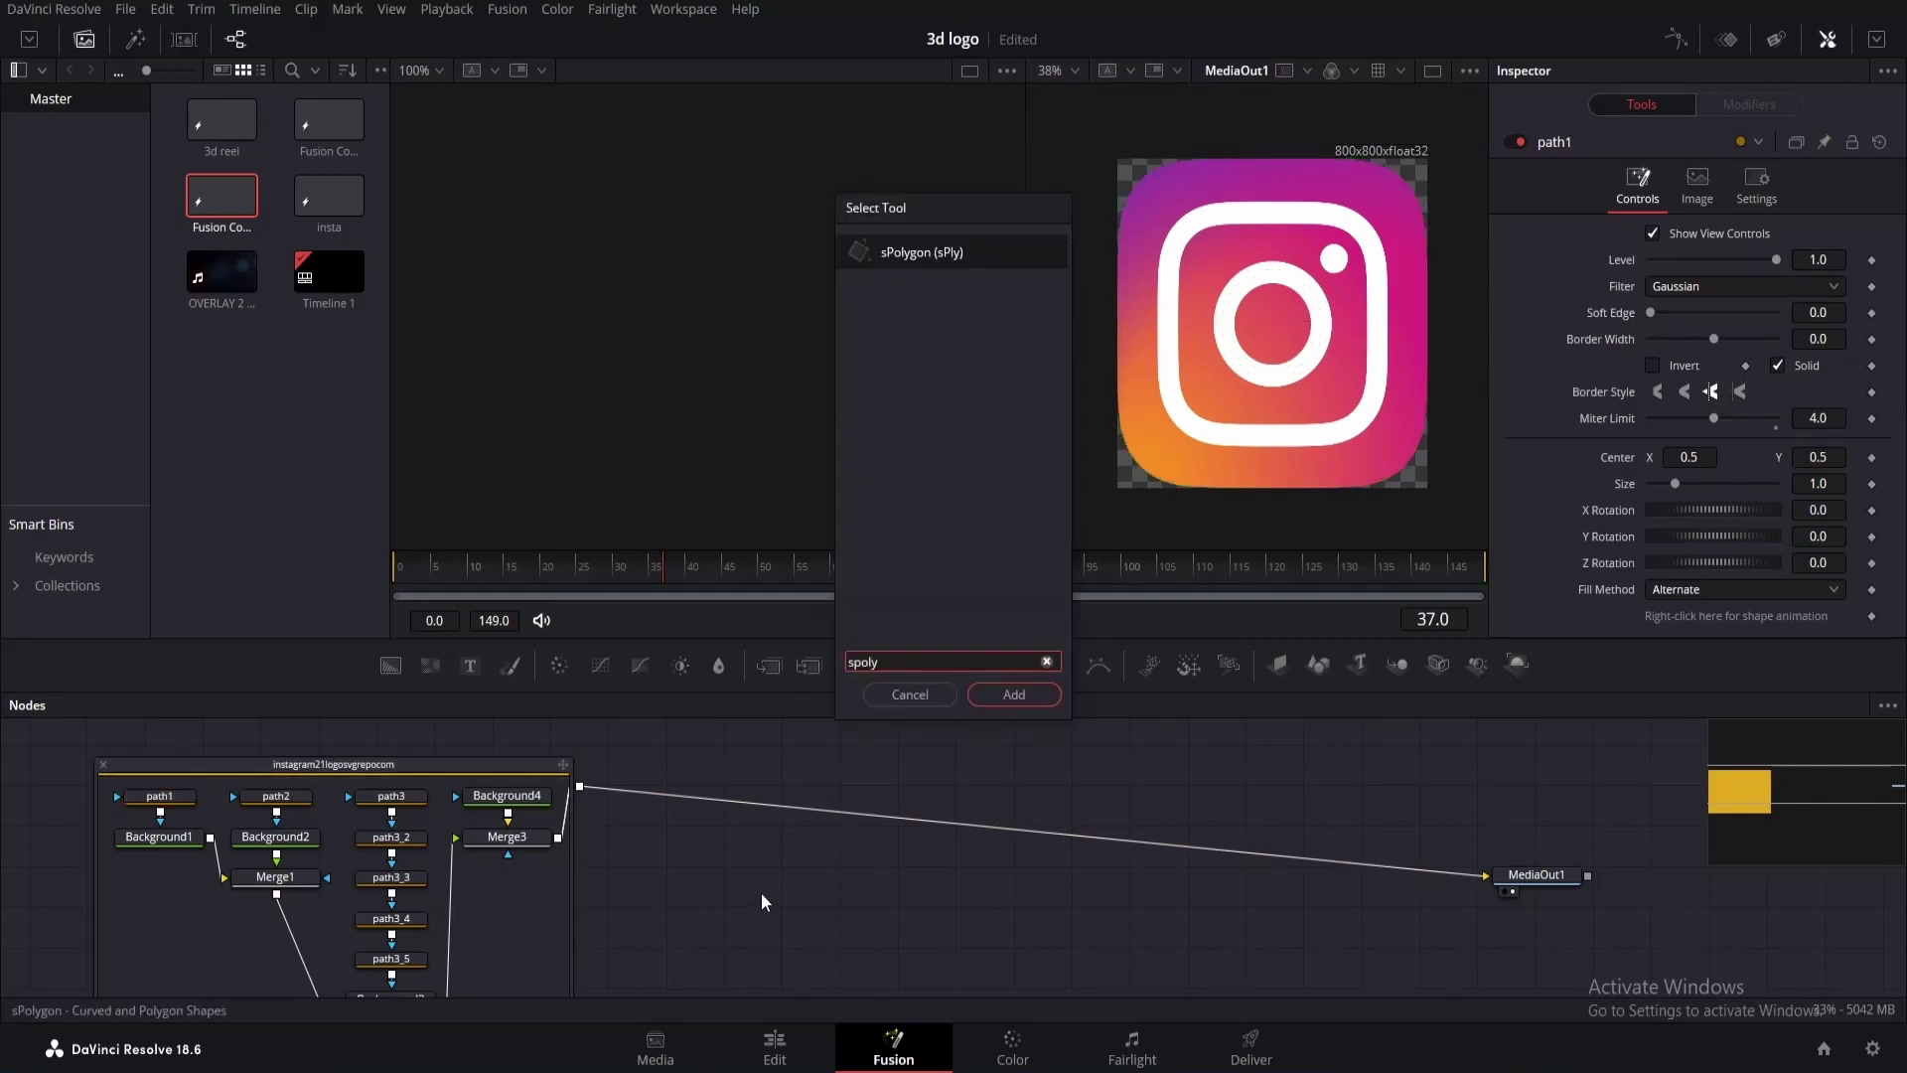
click(1014, 694)
key(1)
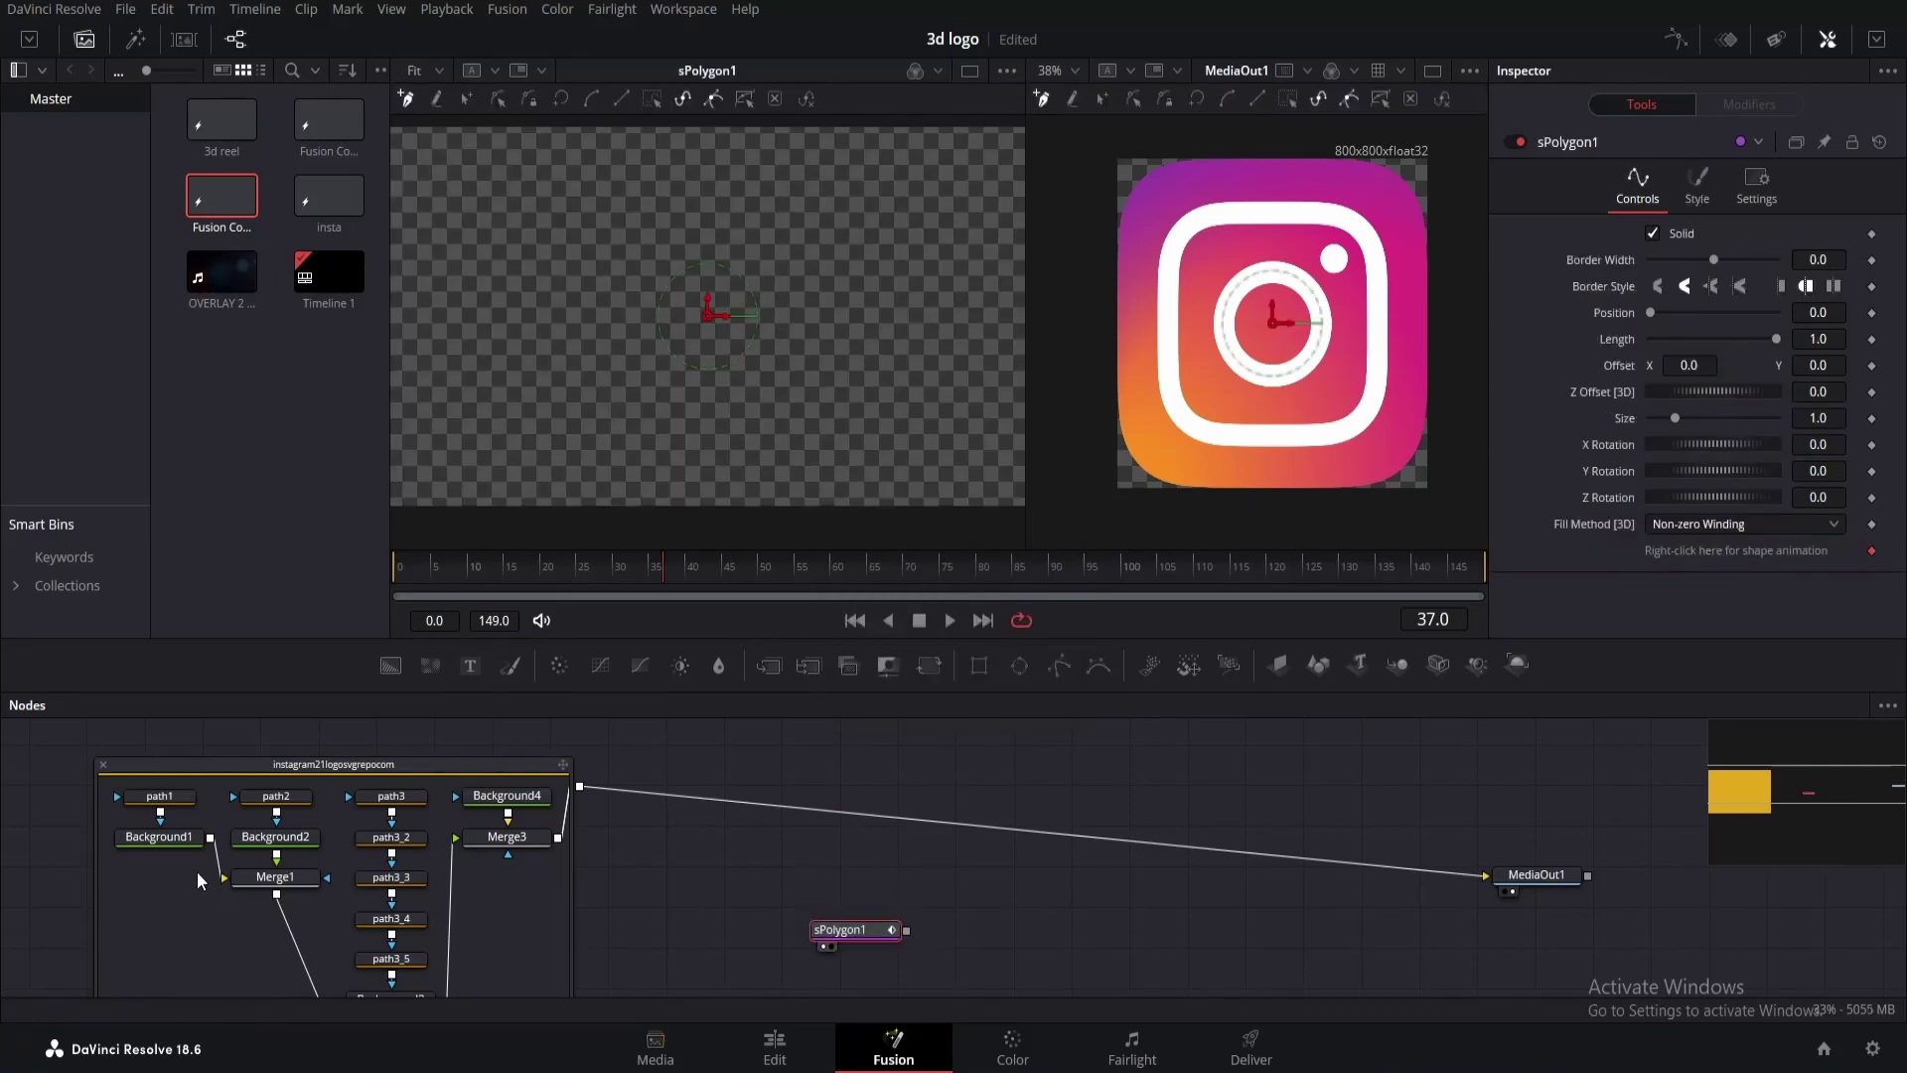
Copy the path1 node and paste its outline settings onto the sPolygon1 shape.
click(184, 801)
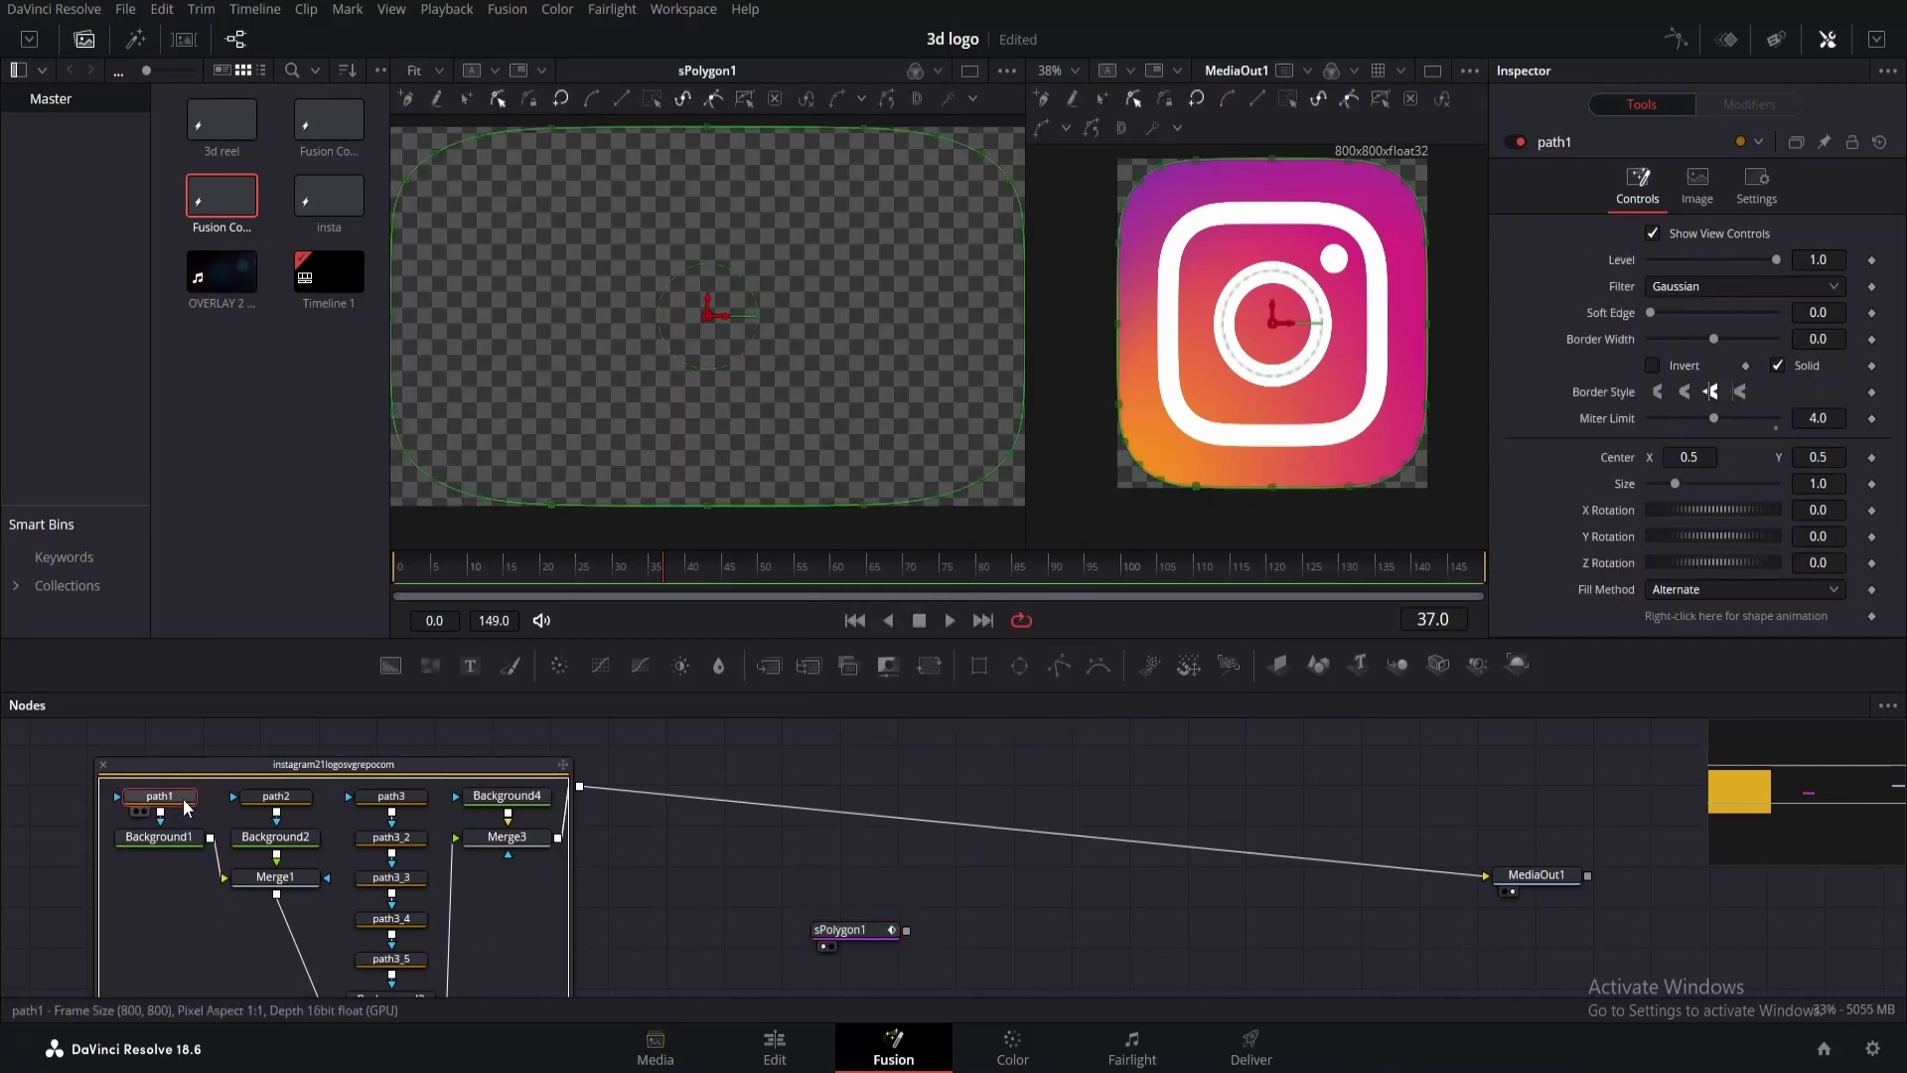
click(850, 931)
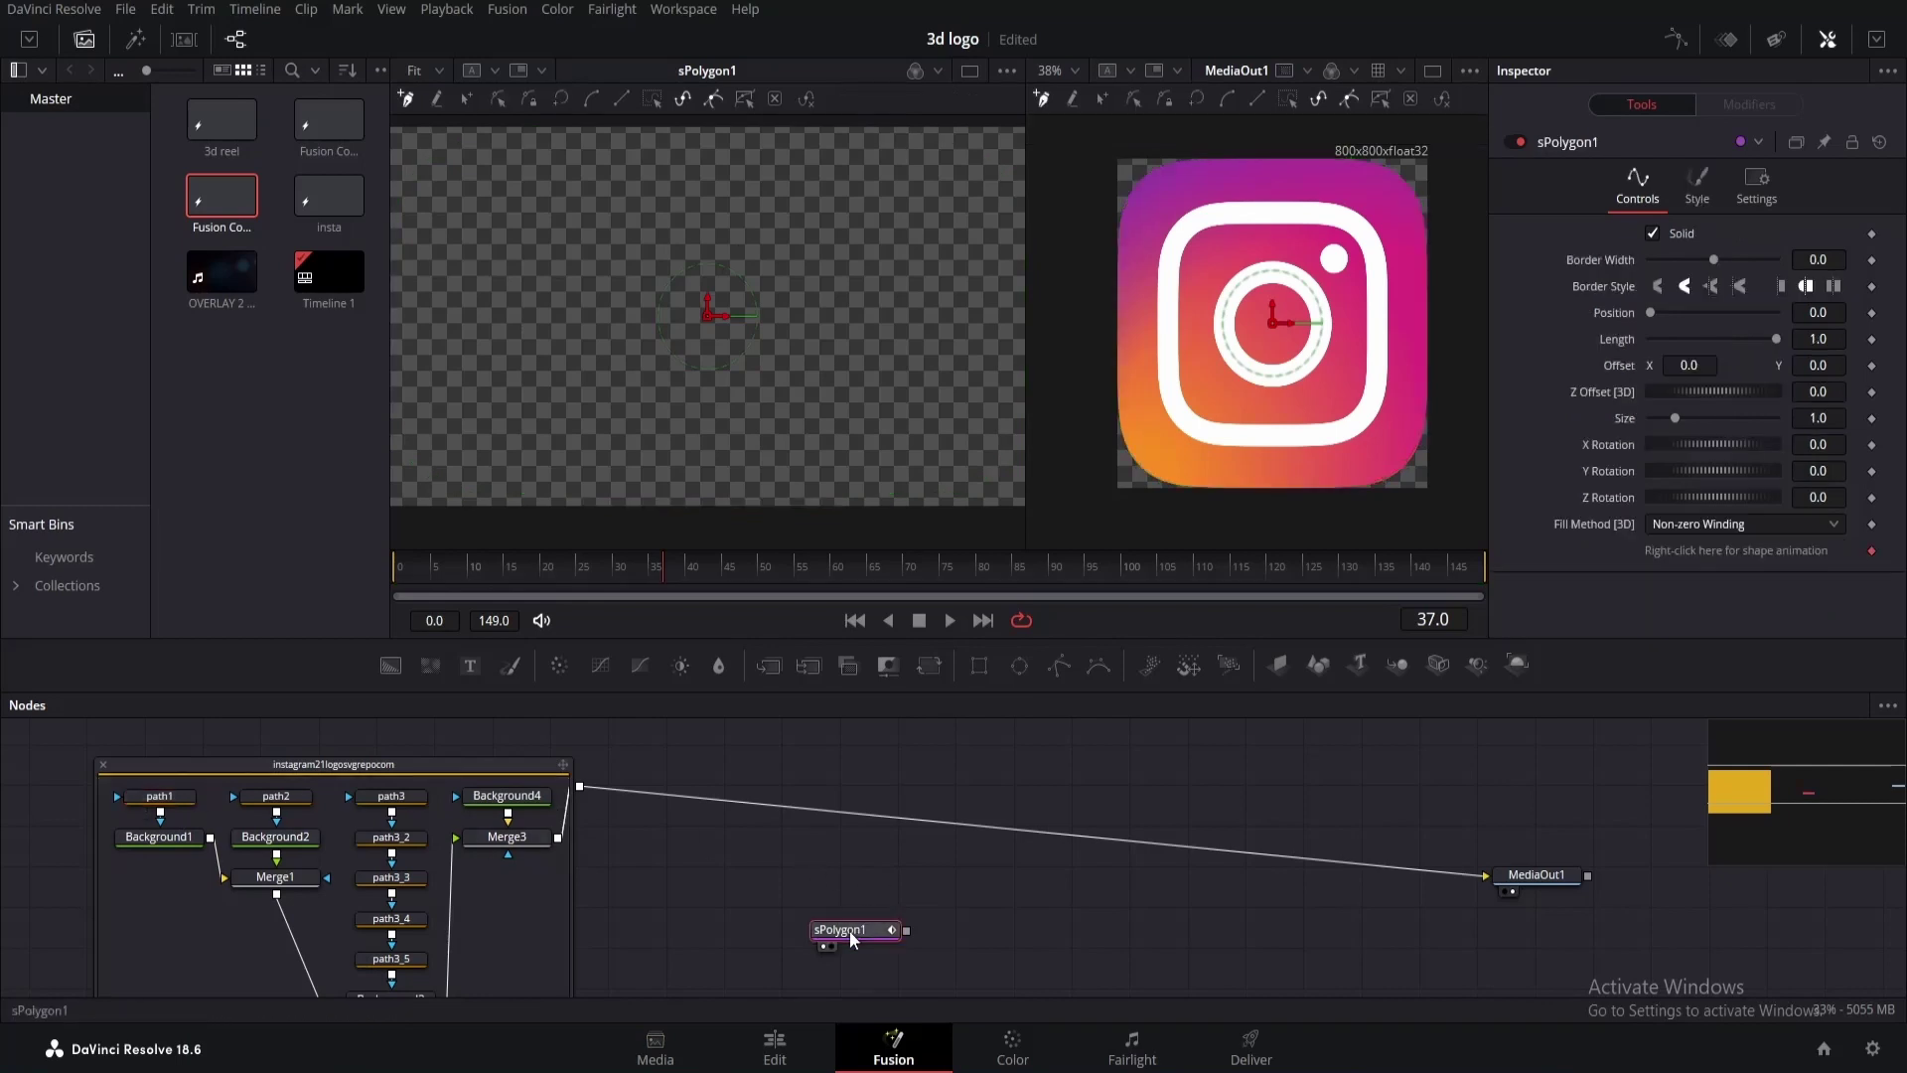
right_click(1788, 552)
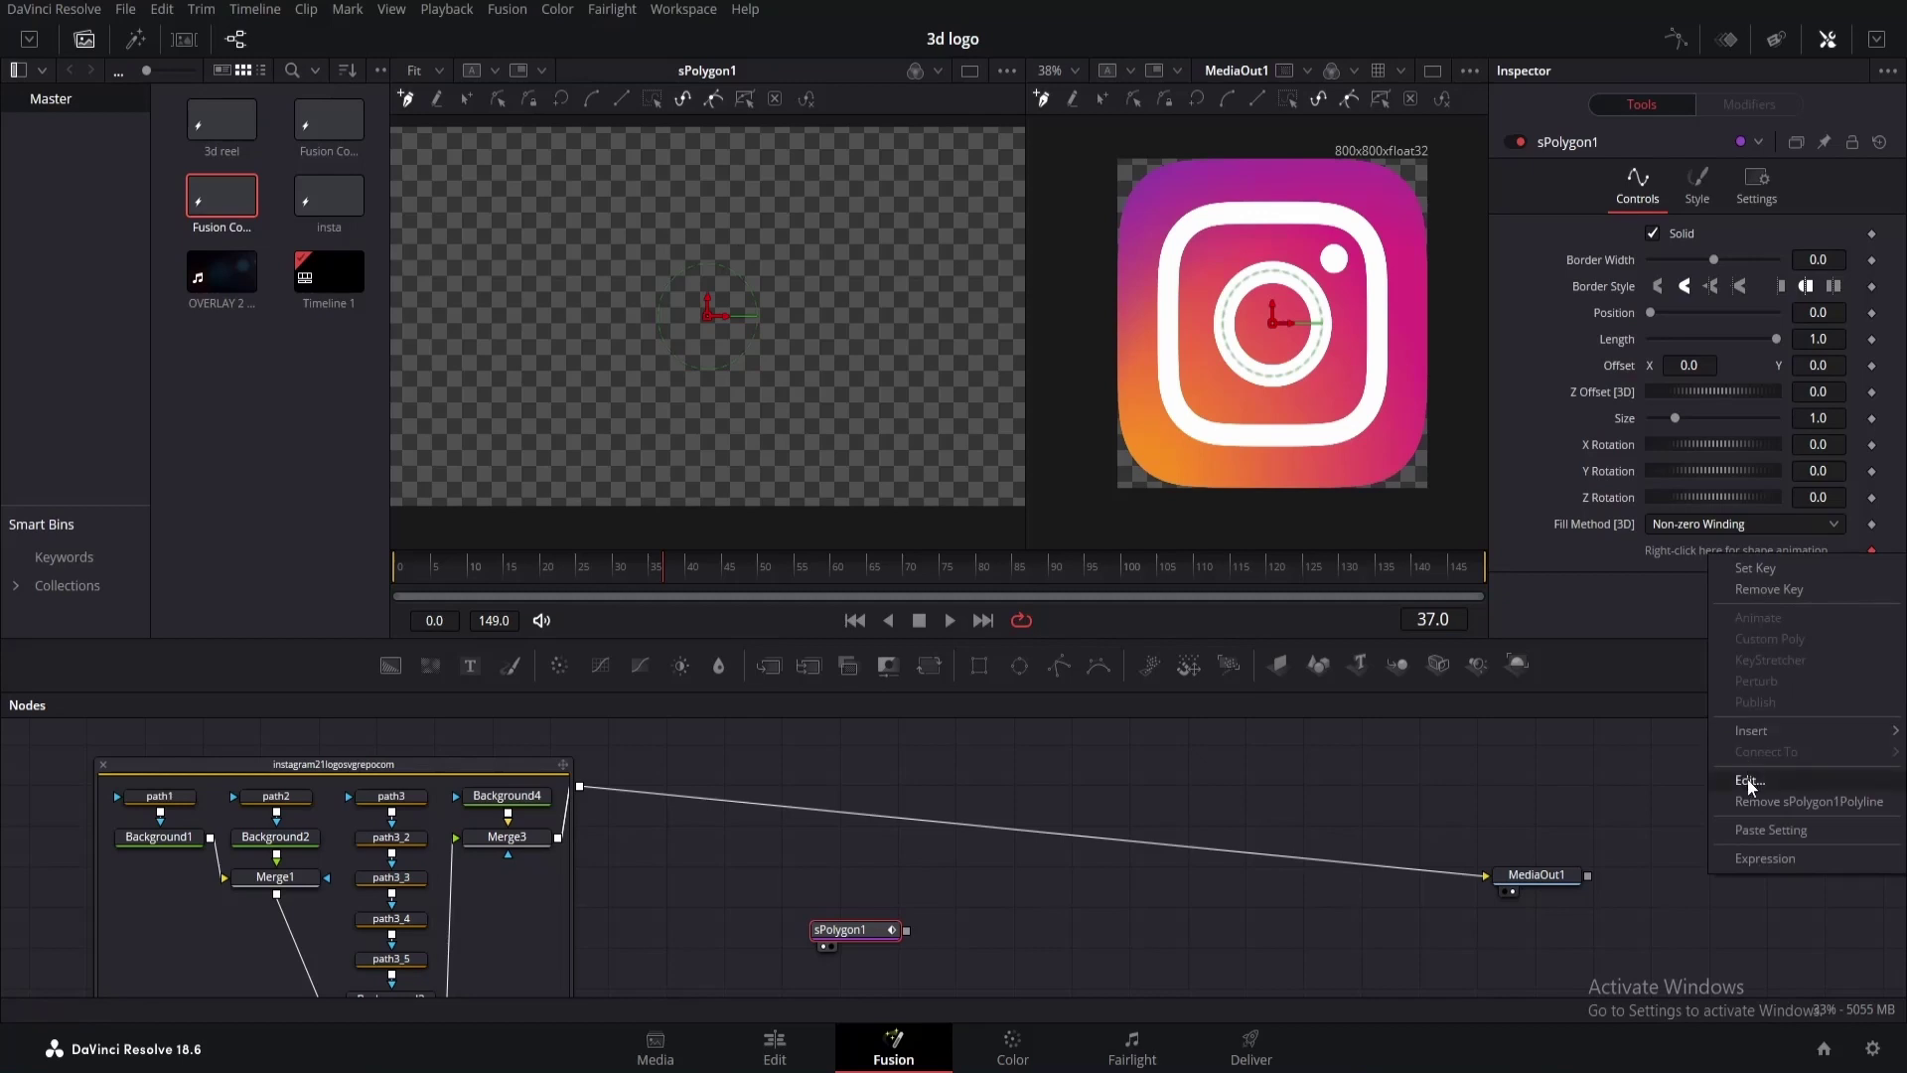
click(1756, 827)
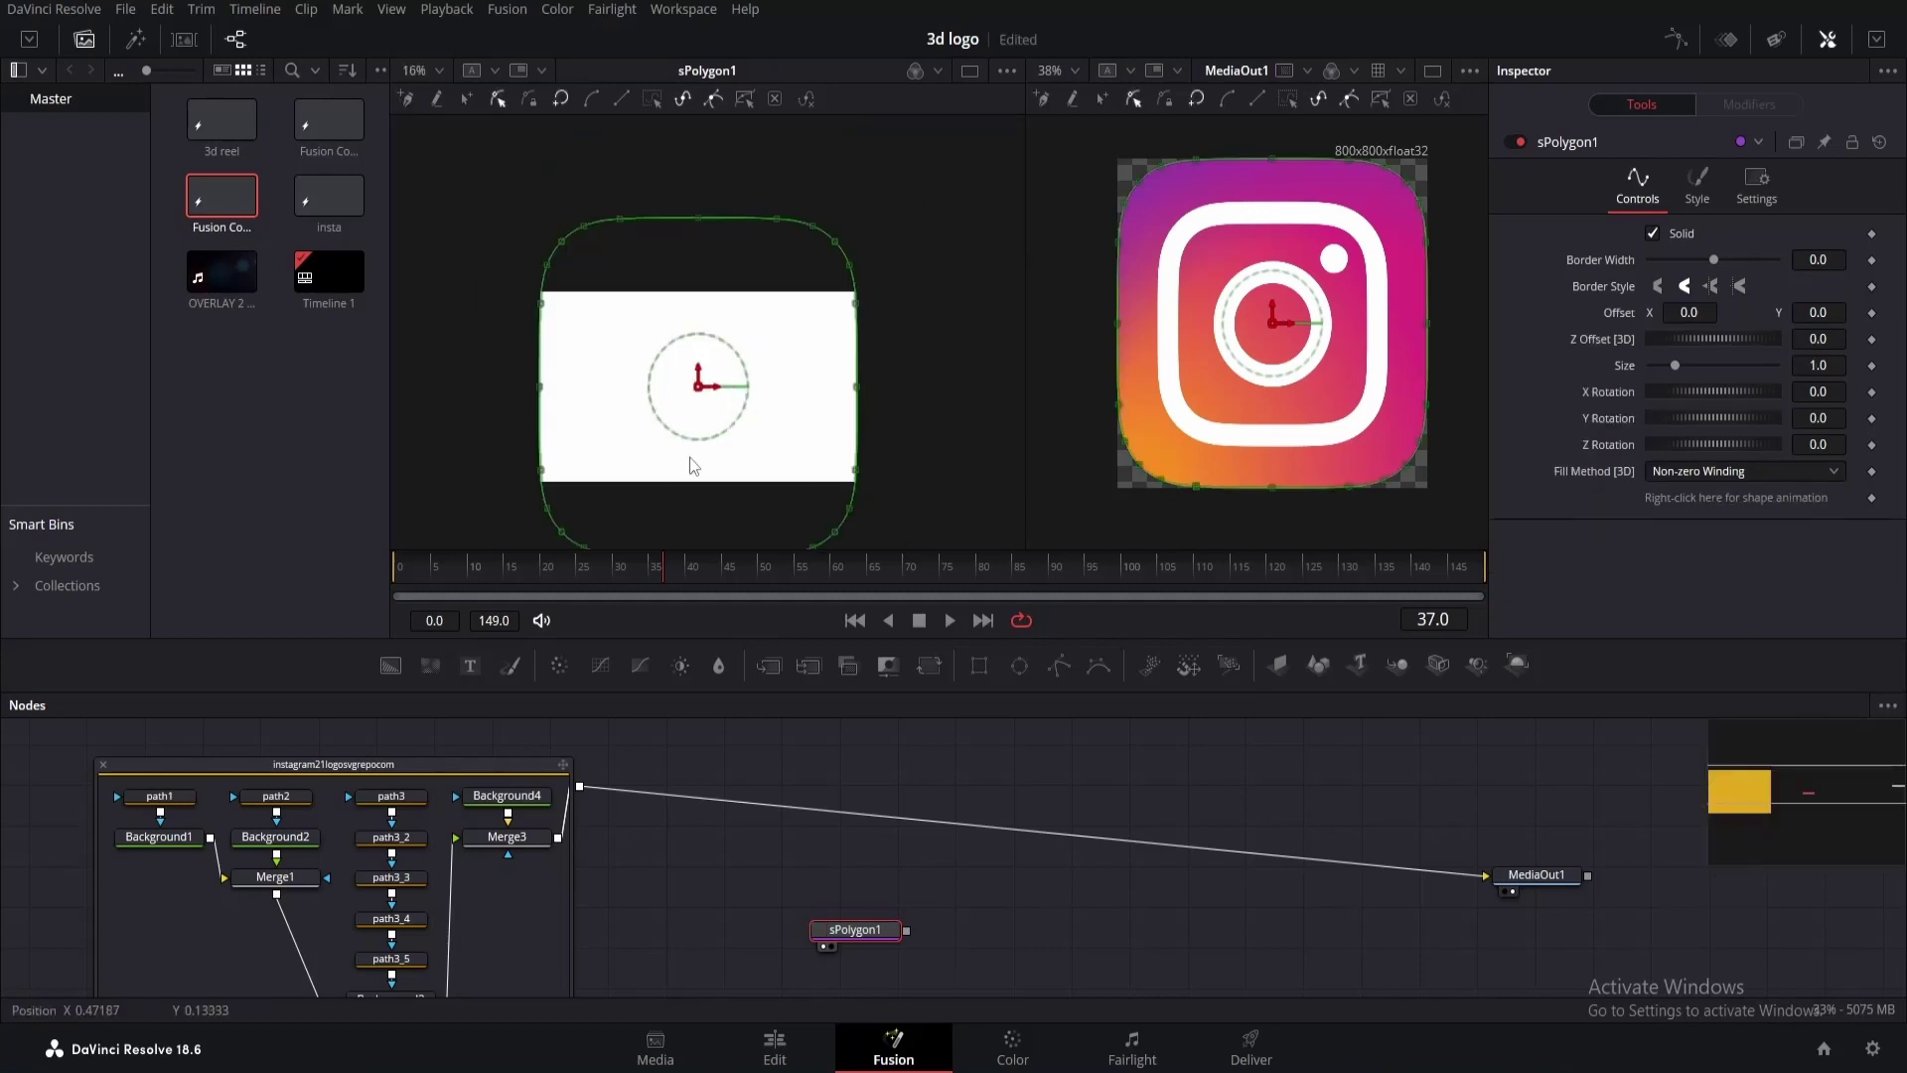
Try scaling the pasted shape down to about 0.394, and try tracing the logo's outer border by hand.
drag(1671, 365, 1655, 361)
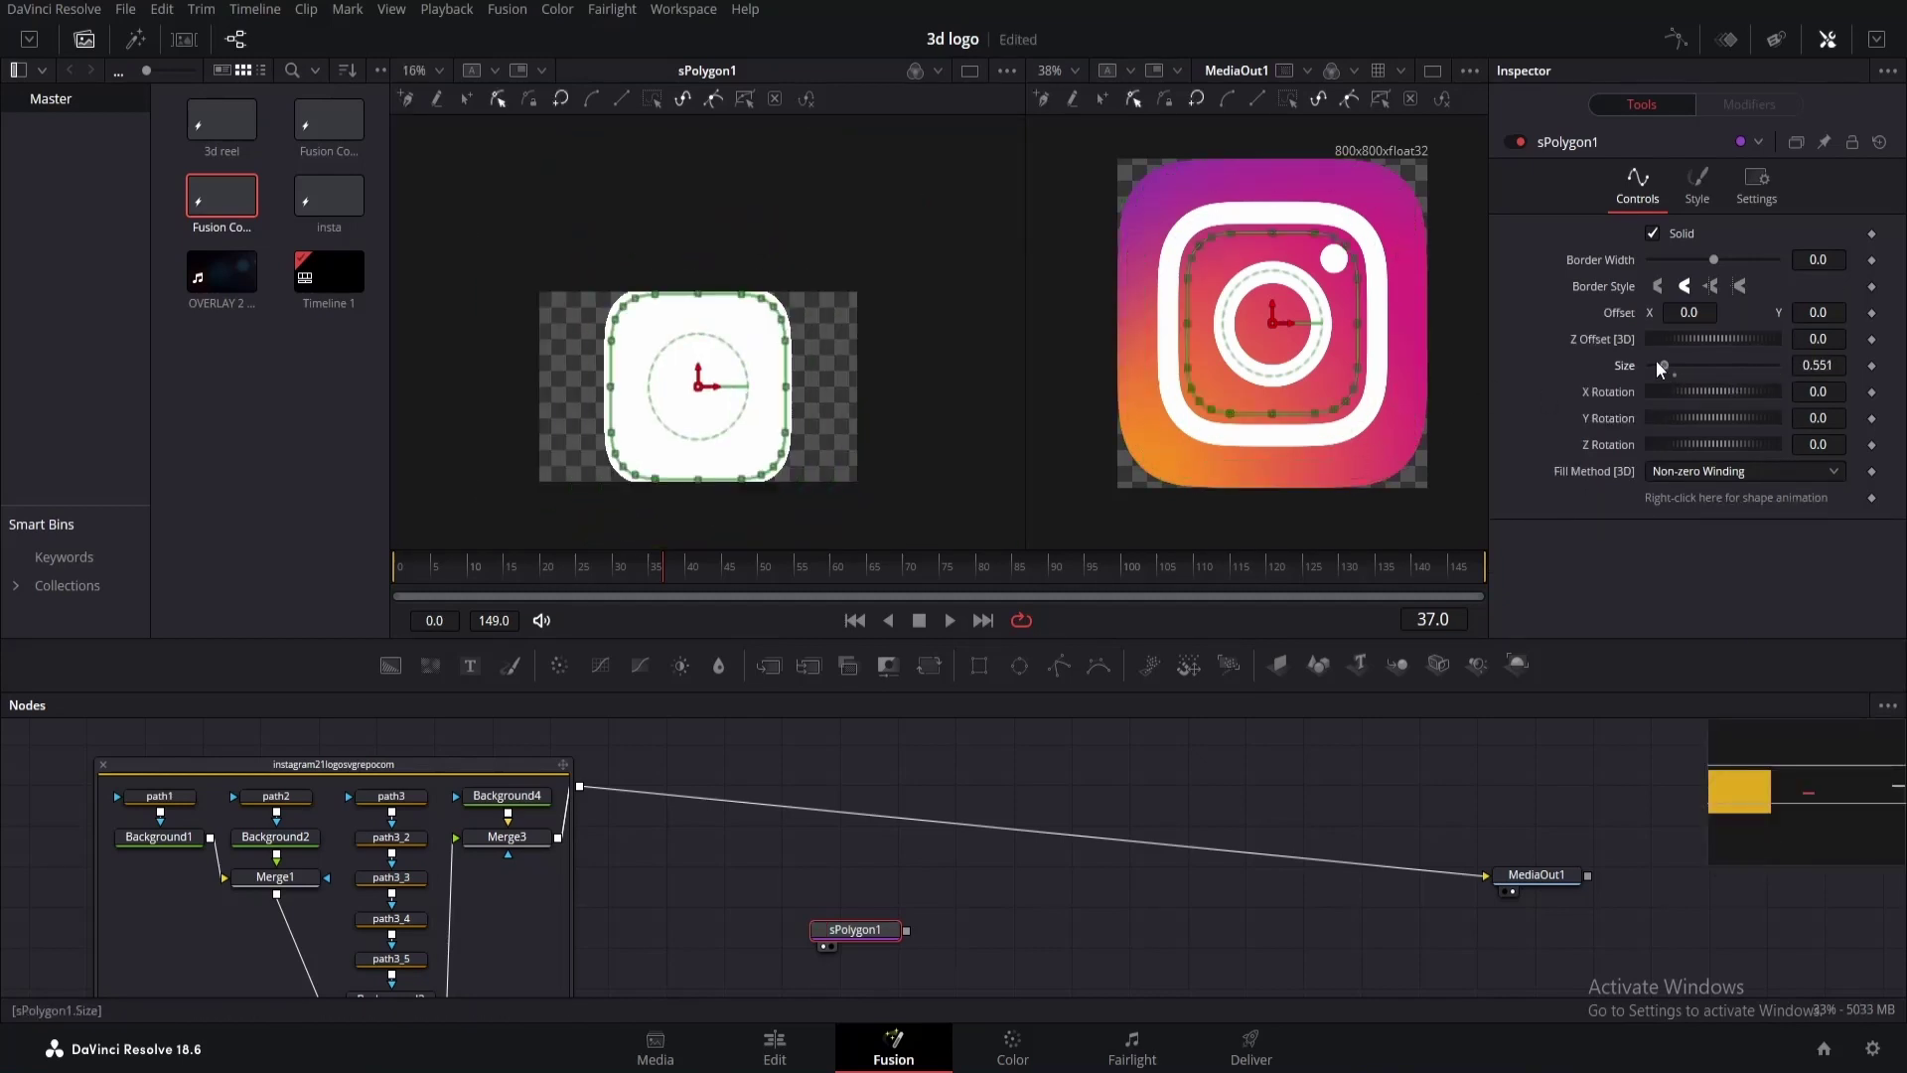
scroll(782, 437, up, 2)
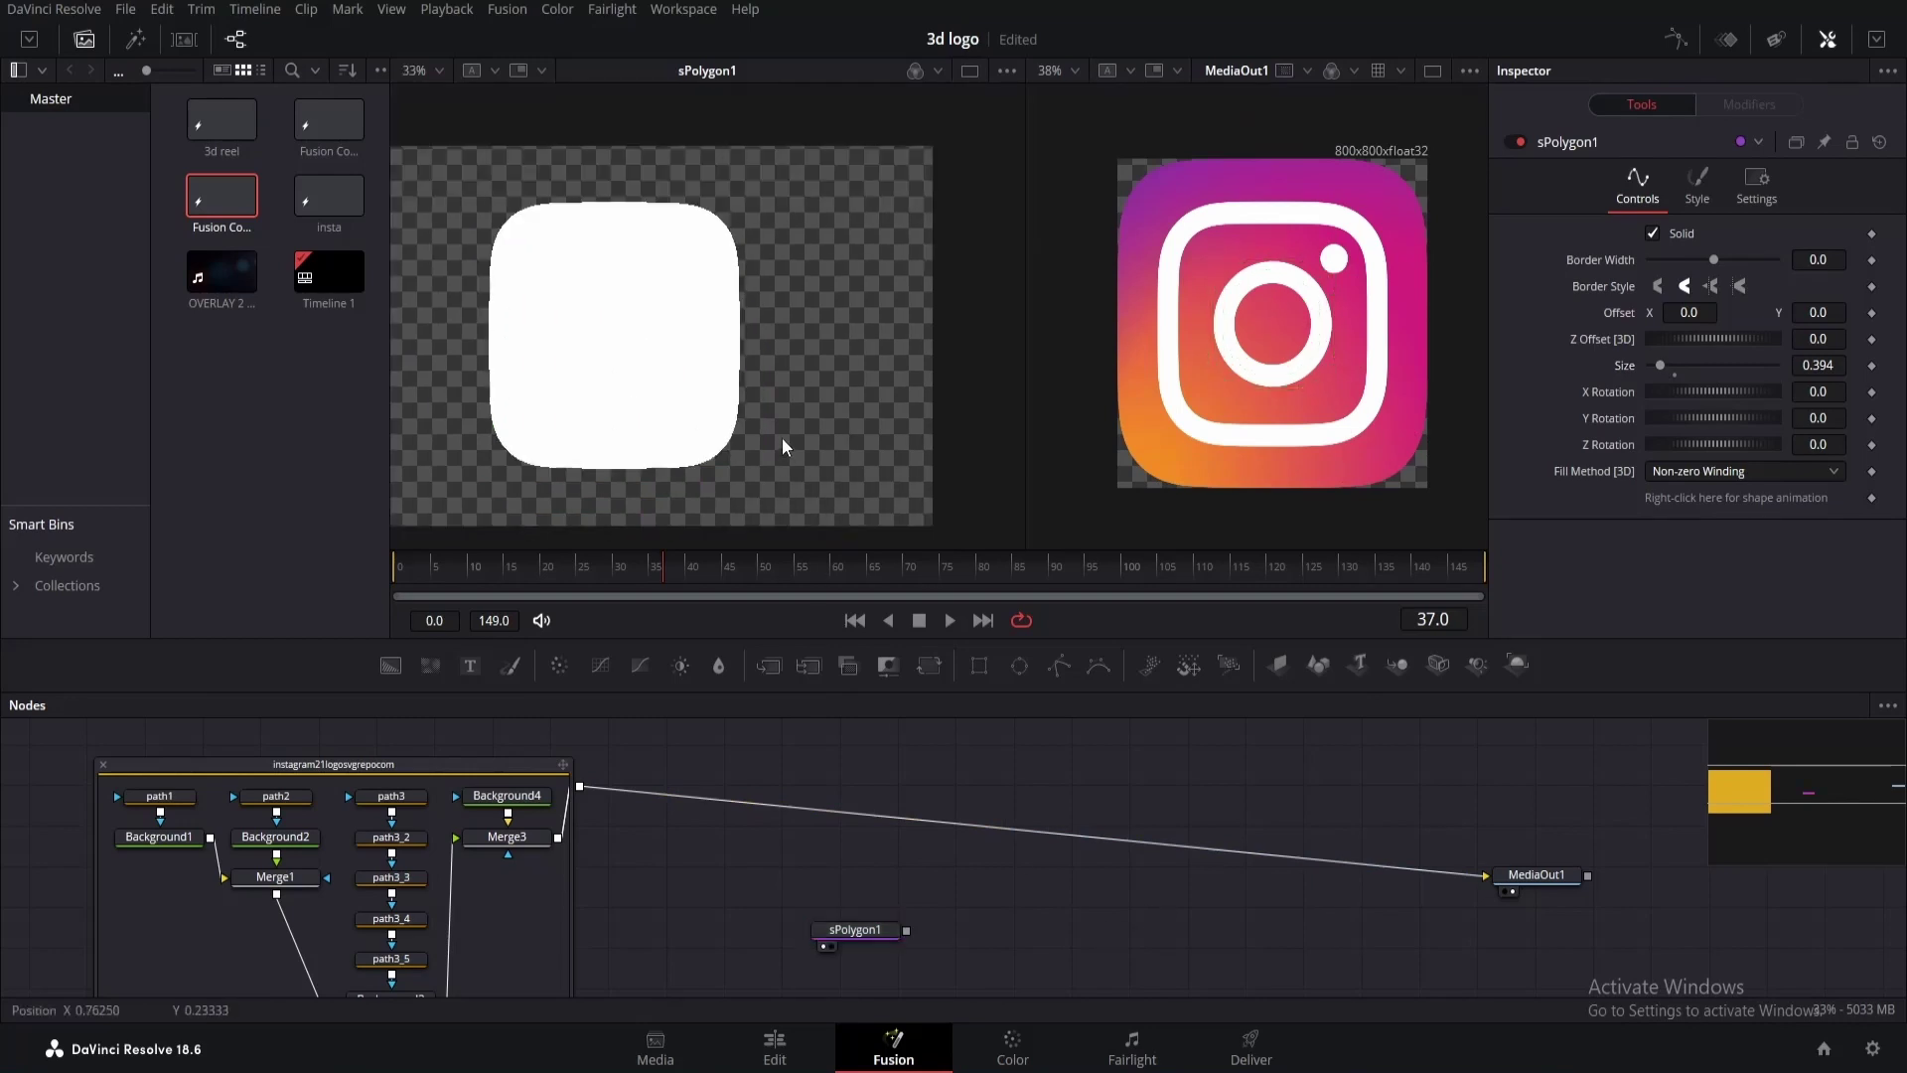
double_click(1626, 370)
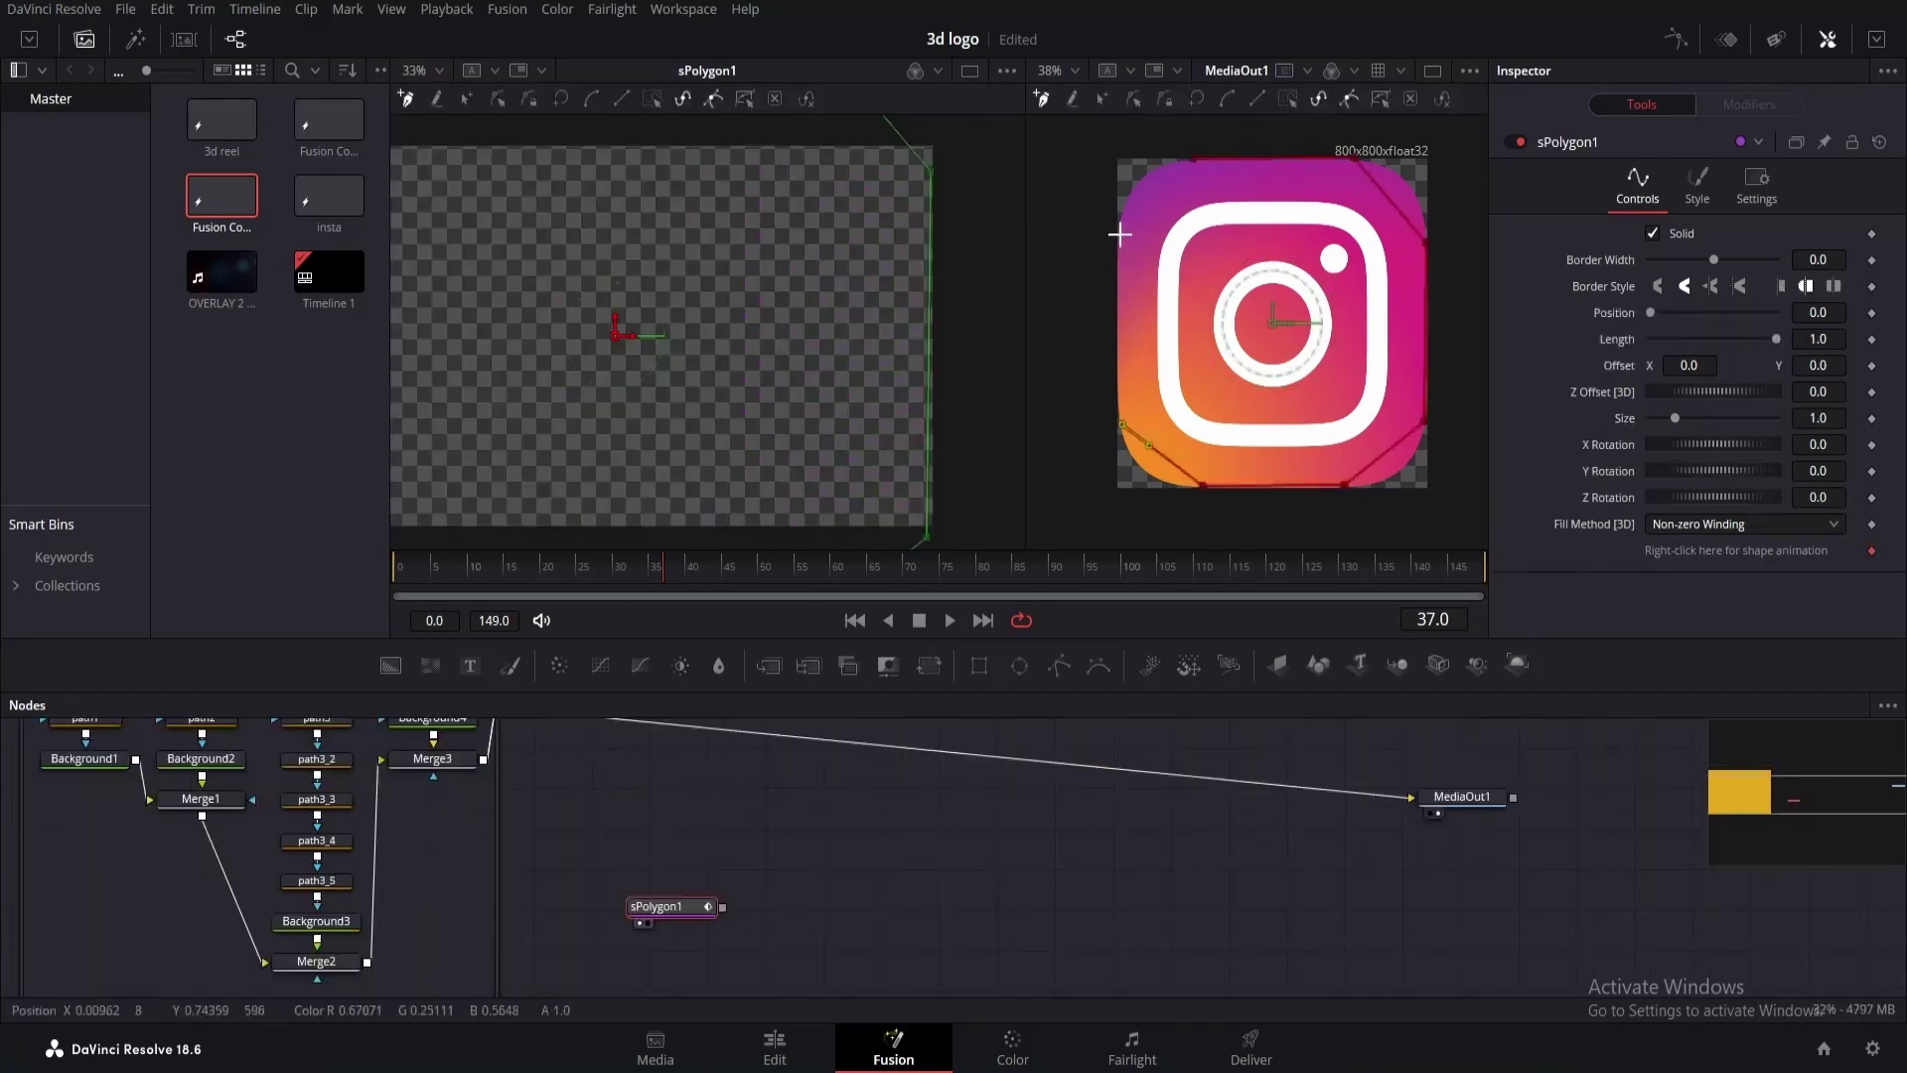
click(1121, 228)
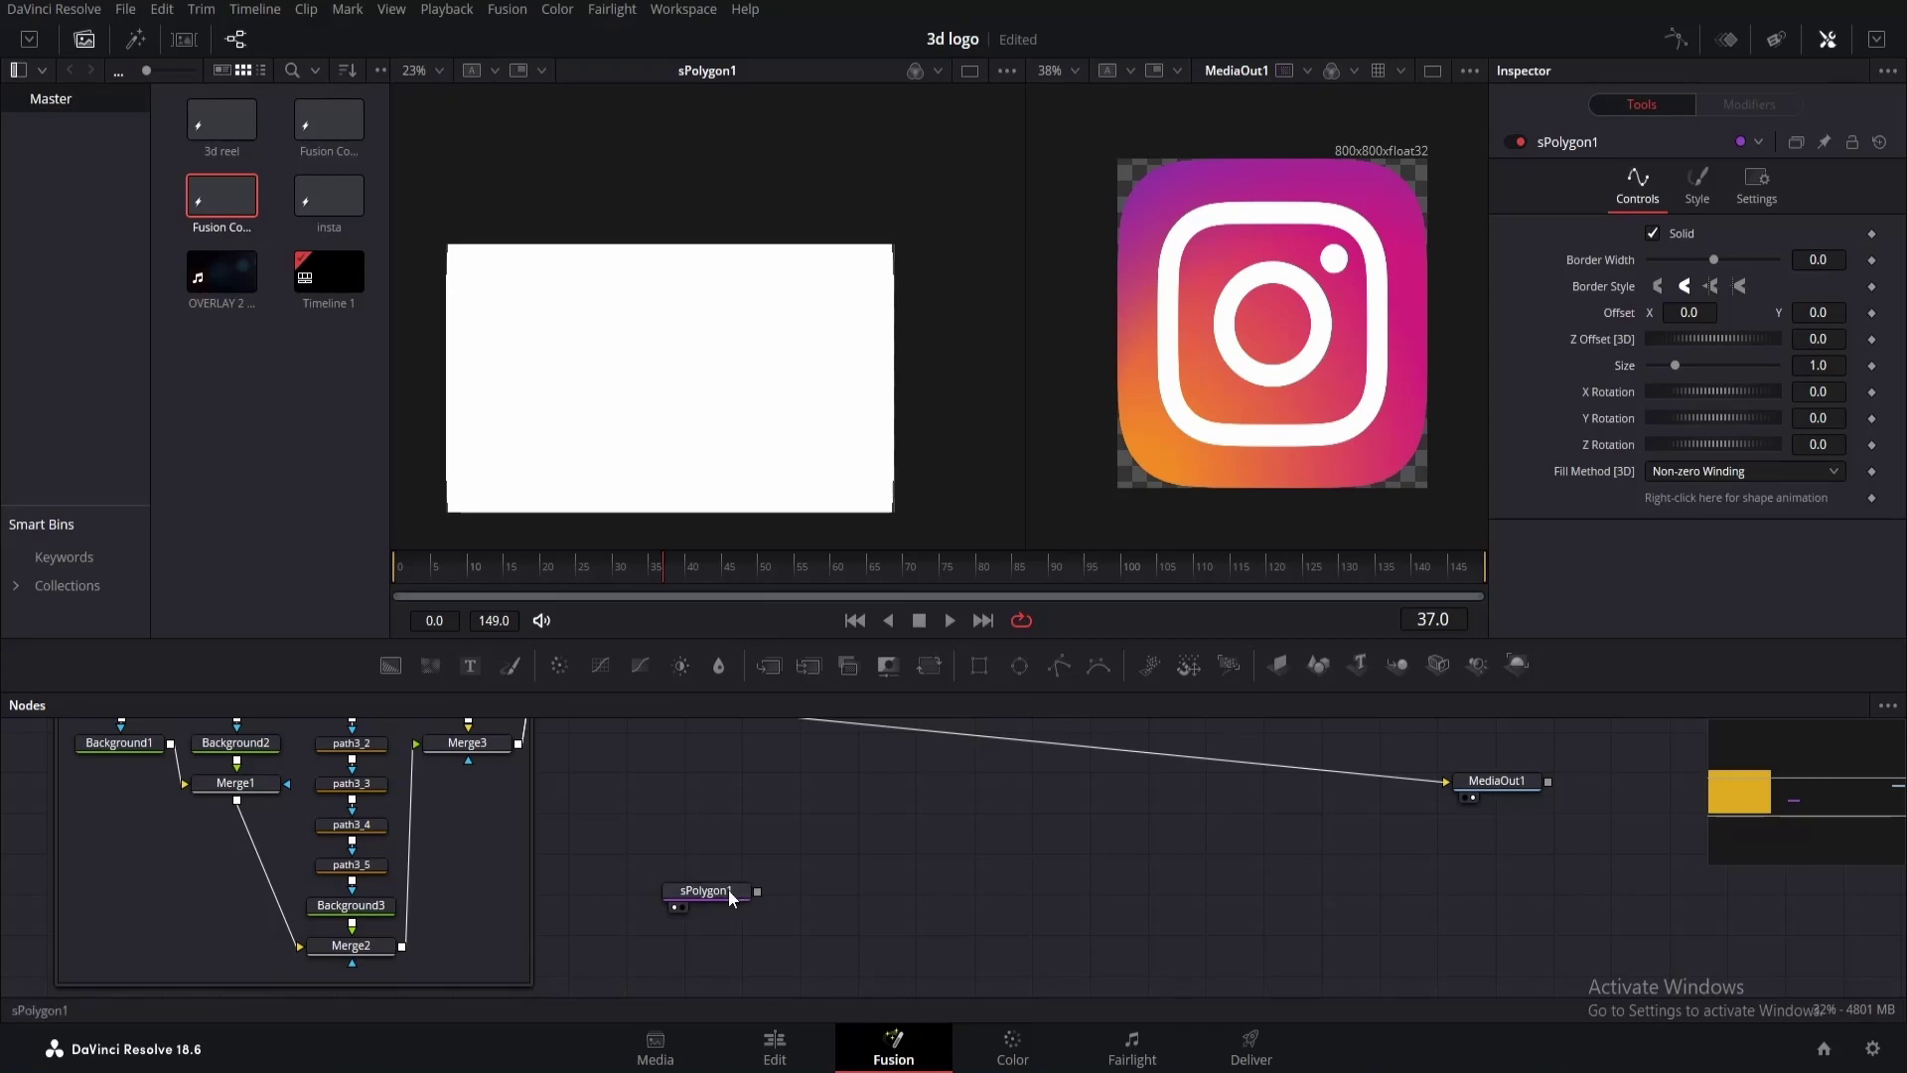
Rename the sPolygon1 node as border_1.
click(728, 890)
key(F2)
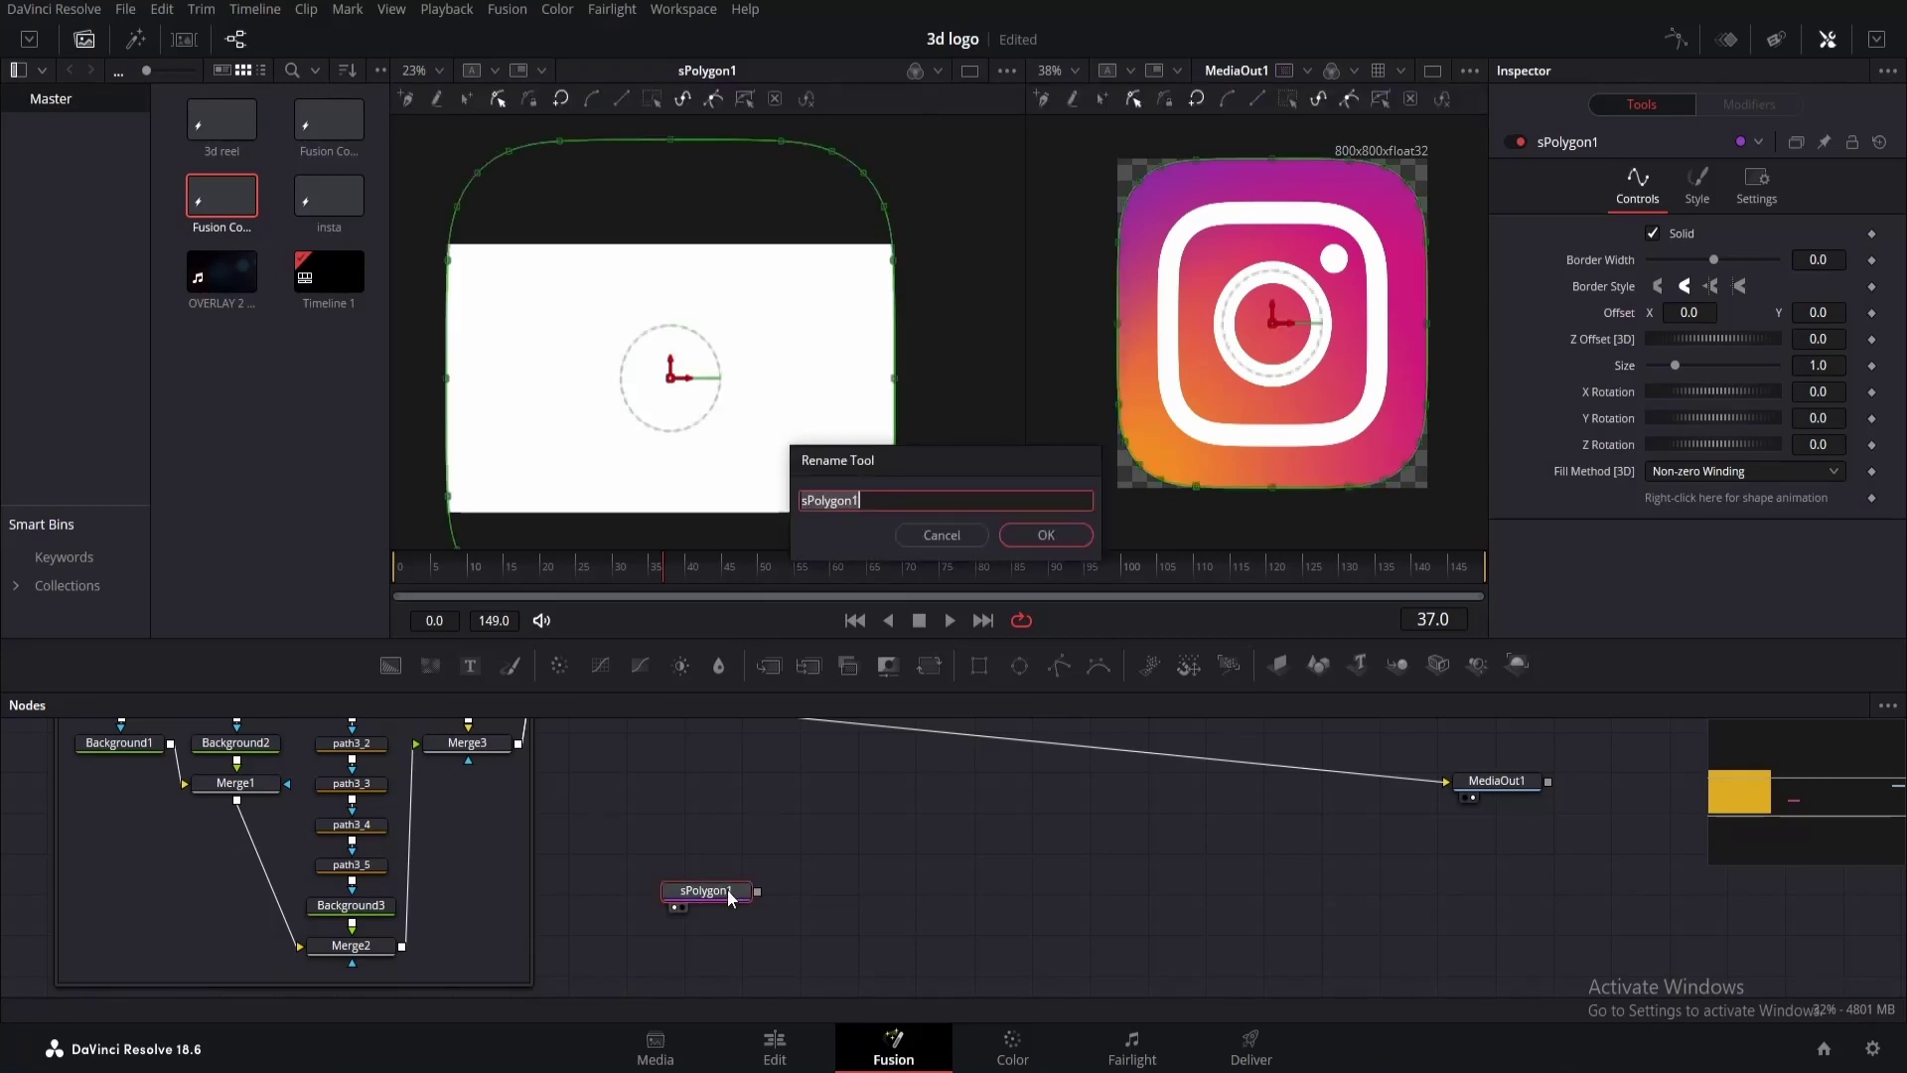
text(border_1)
click(1049, 536)
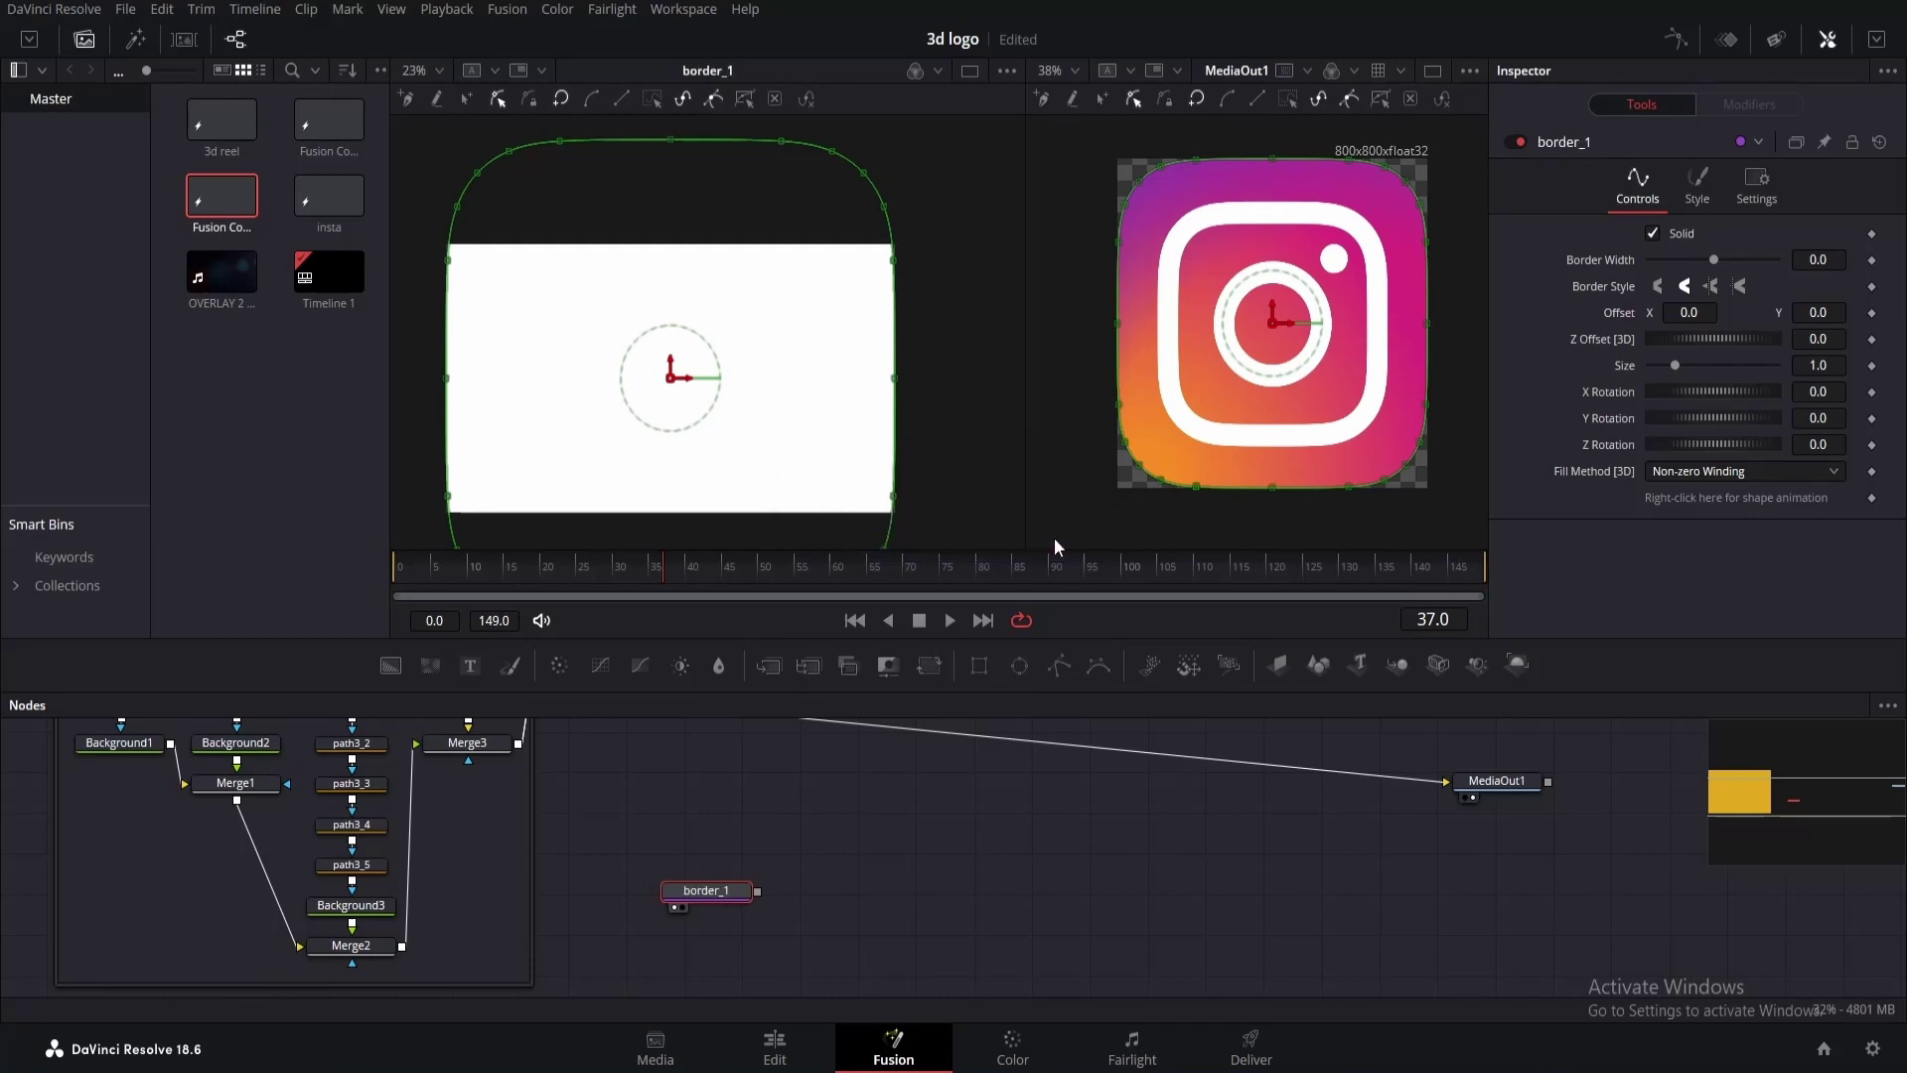
Add an Extrude 3D node after border_1 and show it in the first viewer from an angled perspective.
click(725, 892)
key(shift+space)
text(extru)
key(Return)
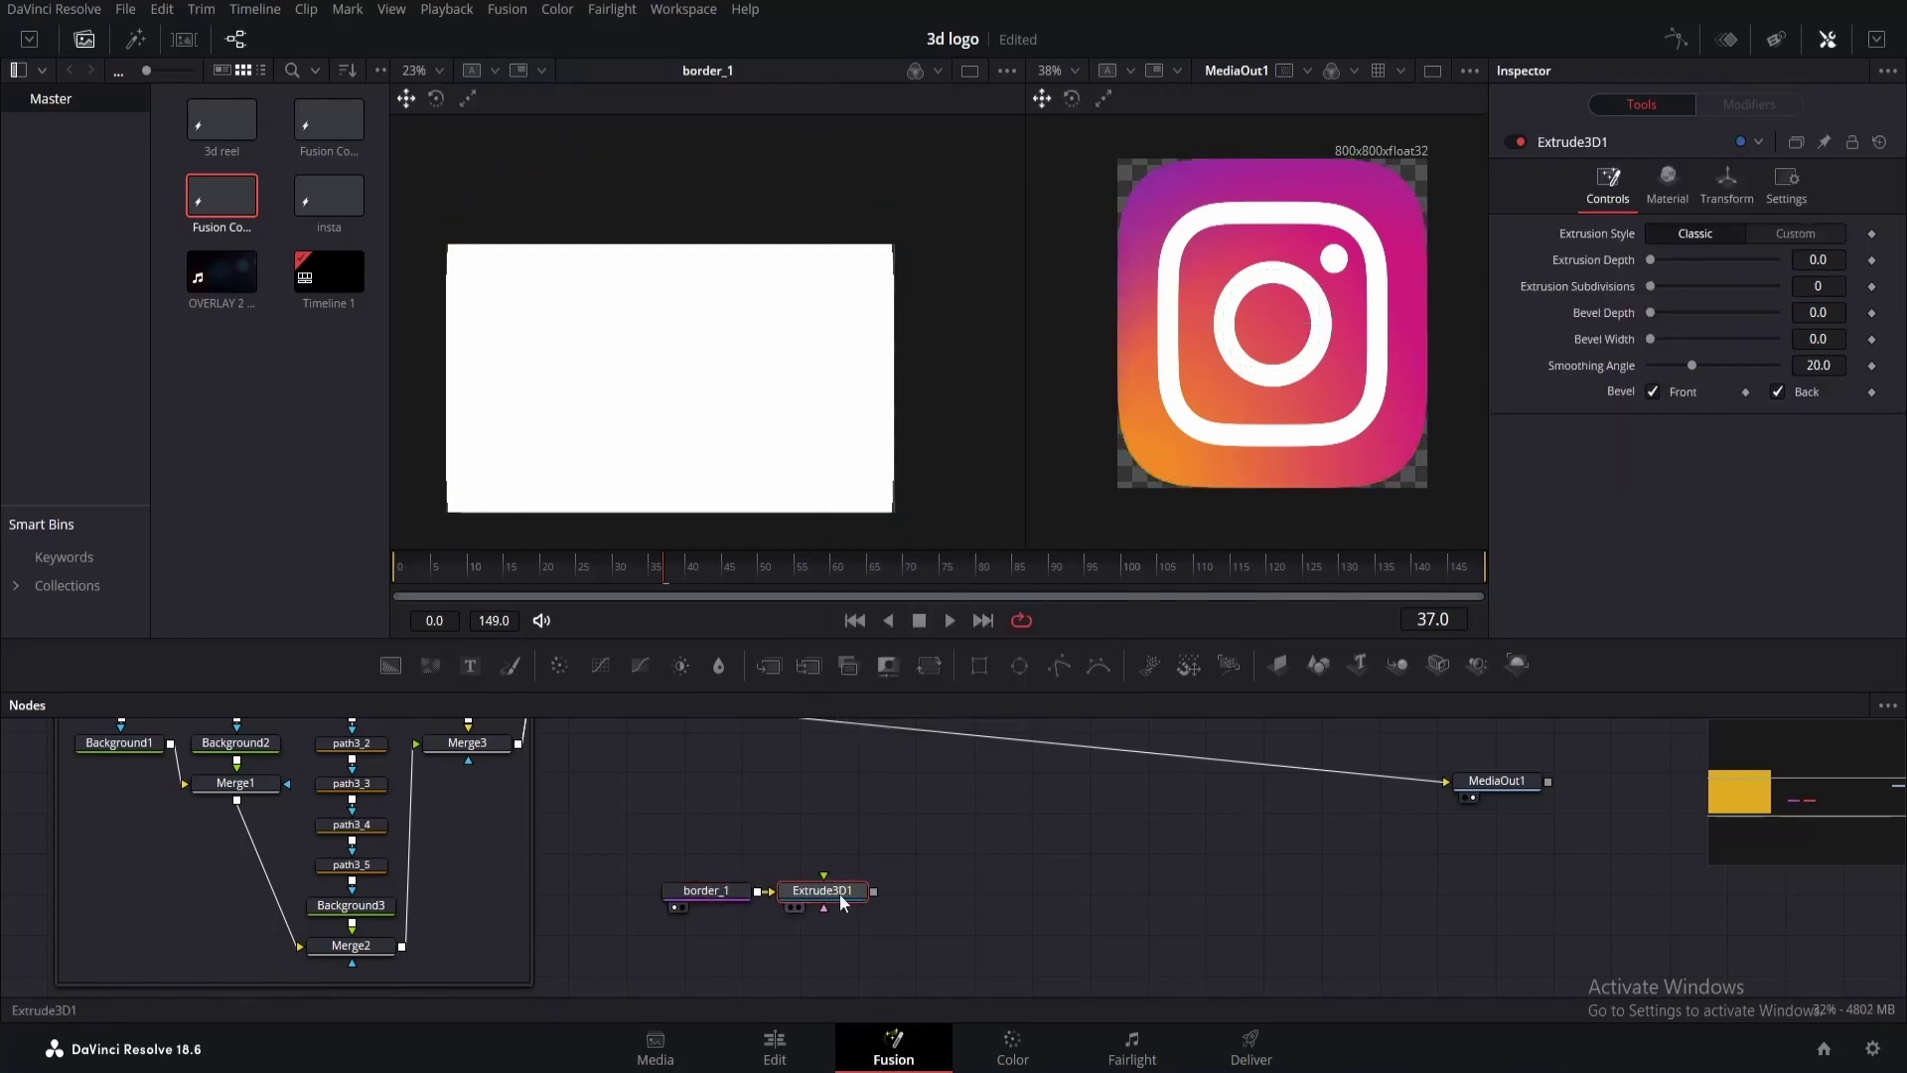
key(1)
scroll(963, 422, down, 2)
drag(961, 421, 890, 429)
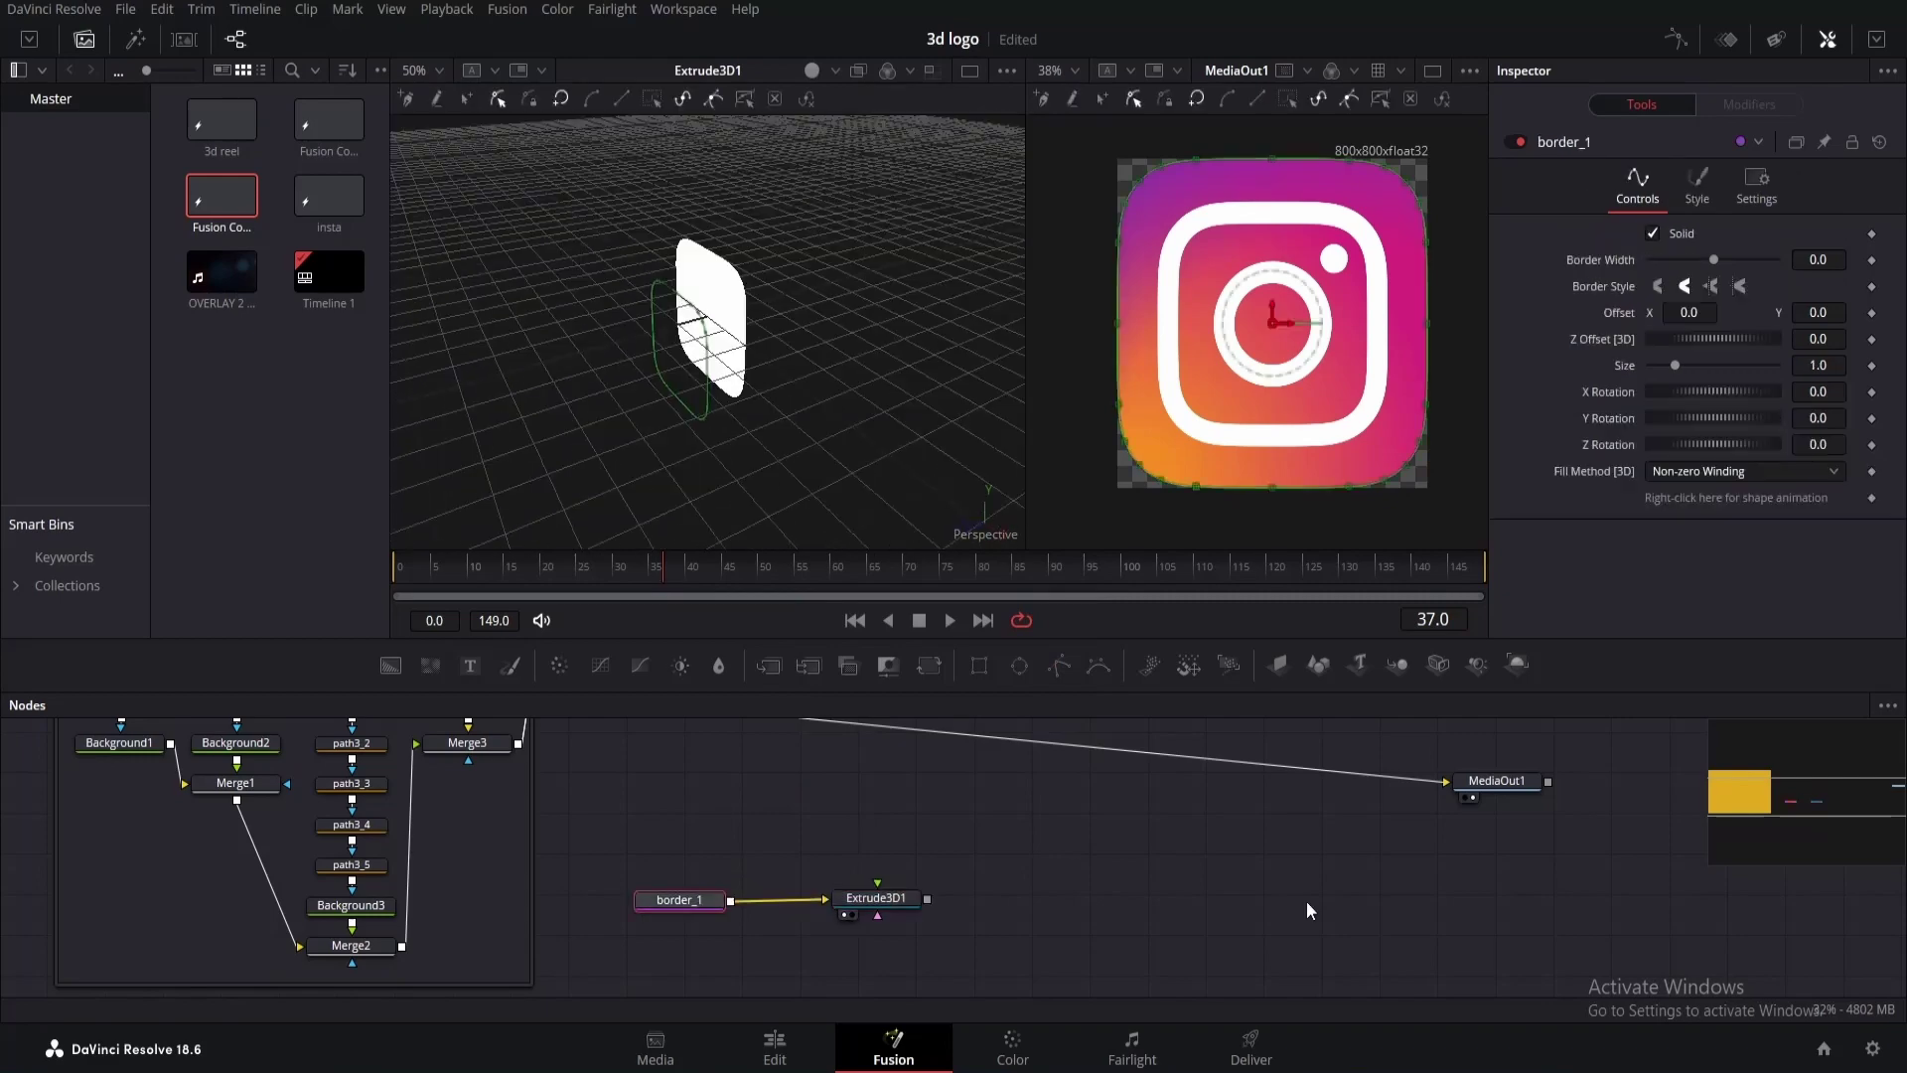
Try an extrusion depth of 0.2 and a larger bevel width on Extrude3D1, and undo these changes.
click(1306, 904)
click(881, 902)
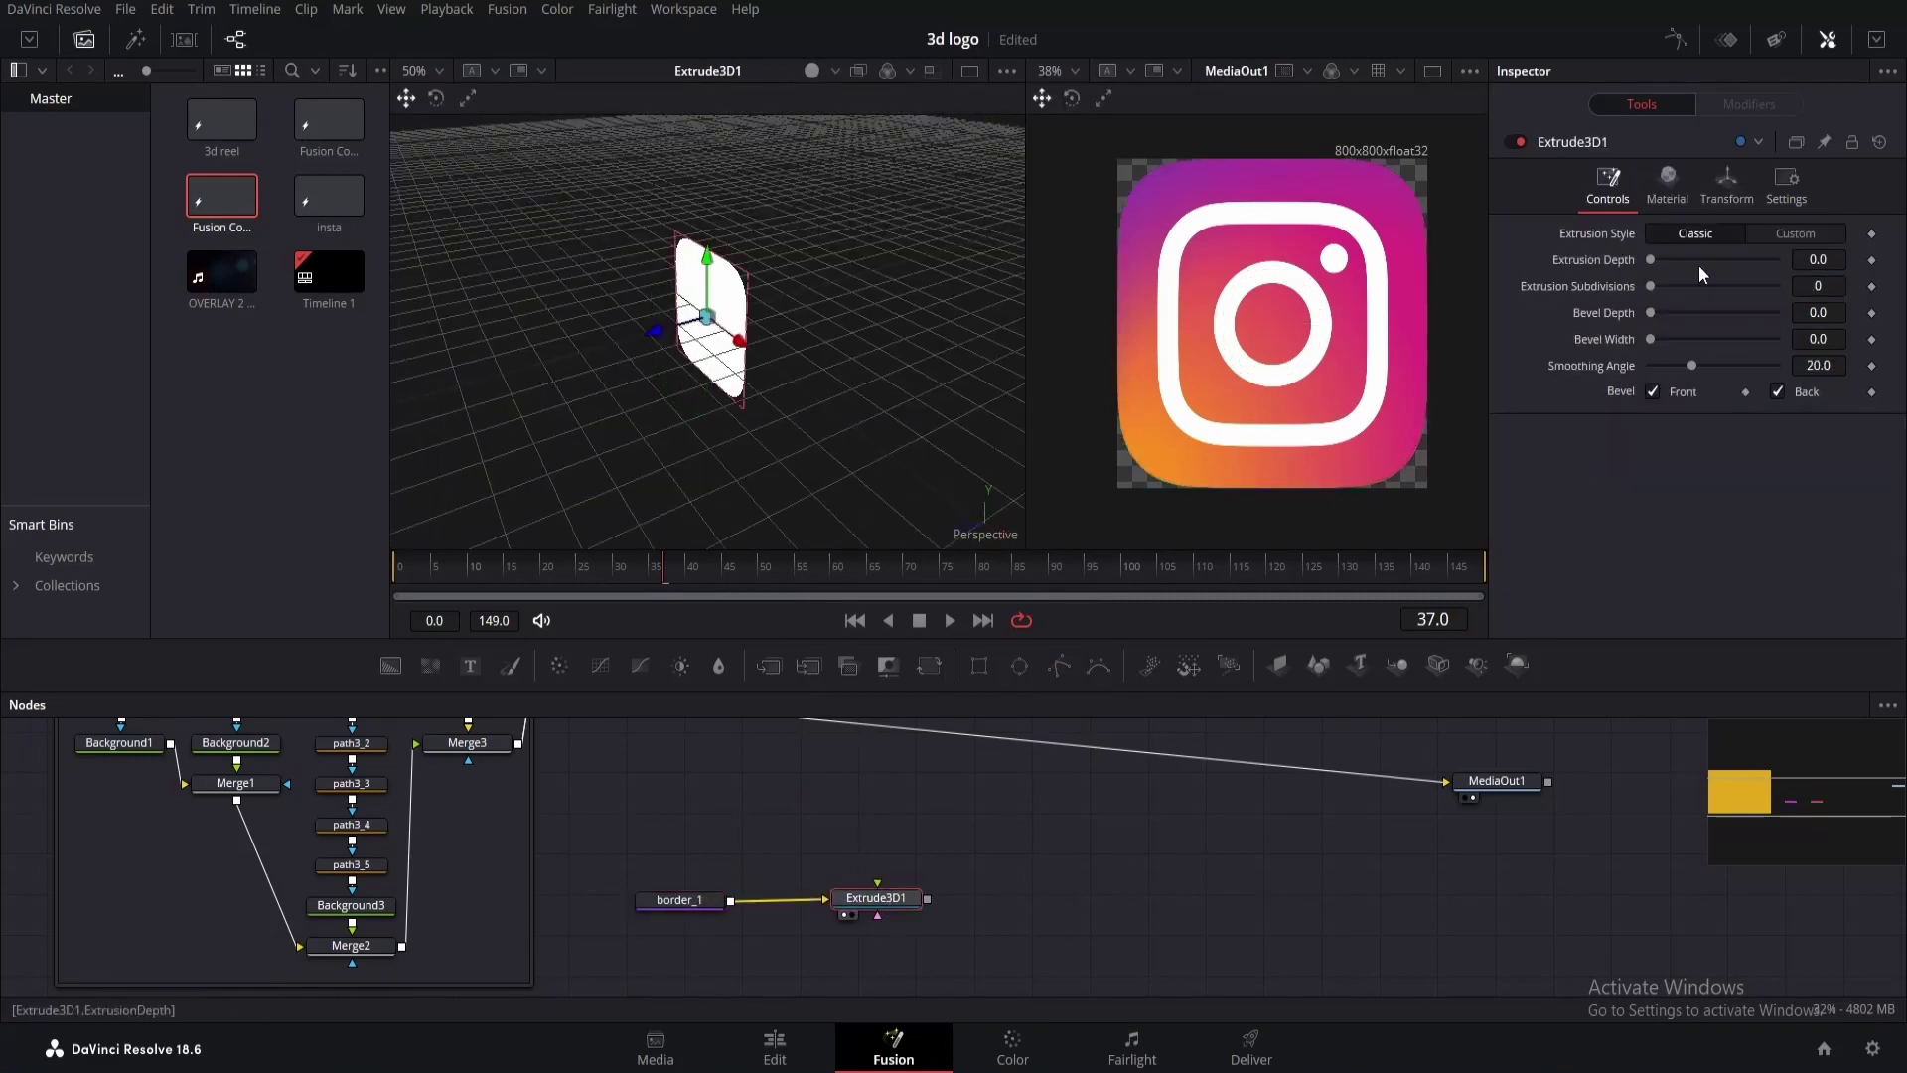
drag(1648, 259, 1794, 251)
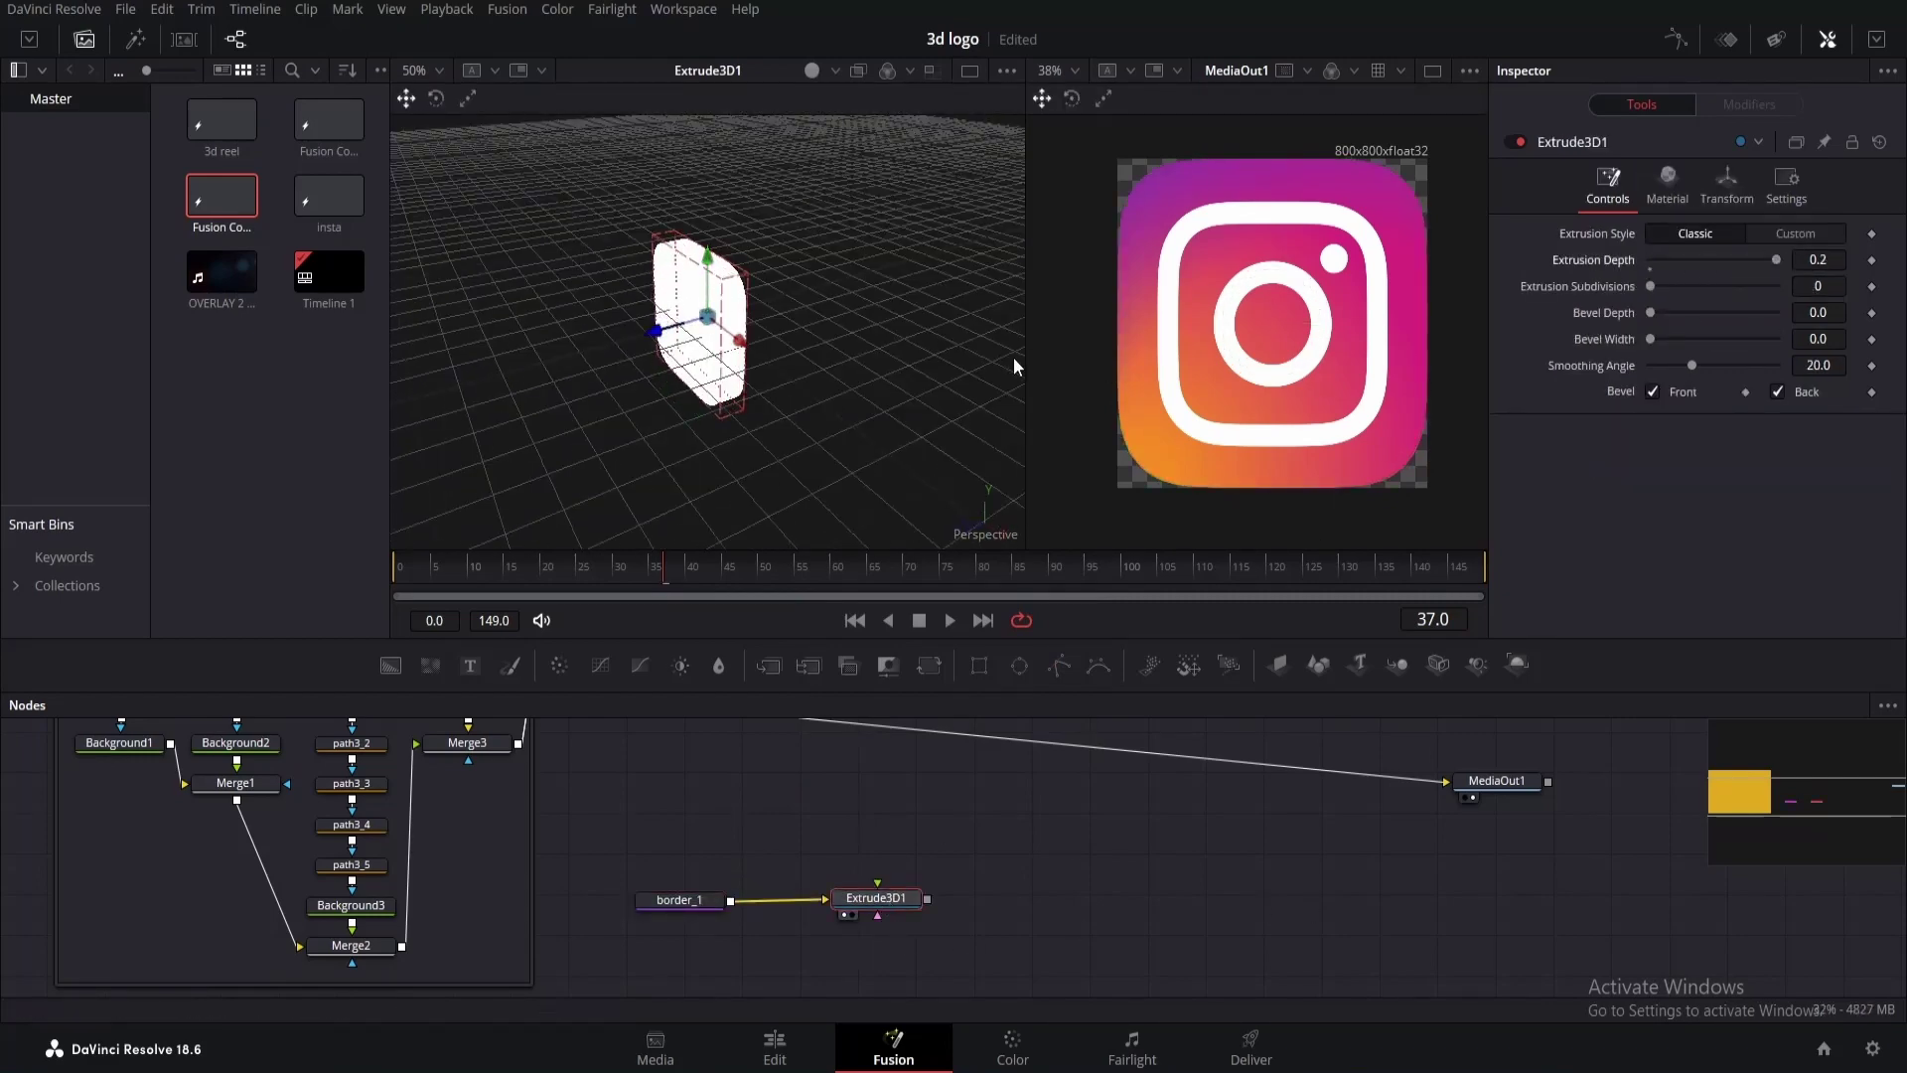
drag(1013, 355, 776, 344)
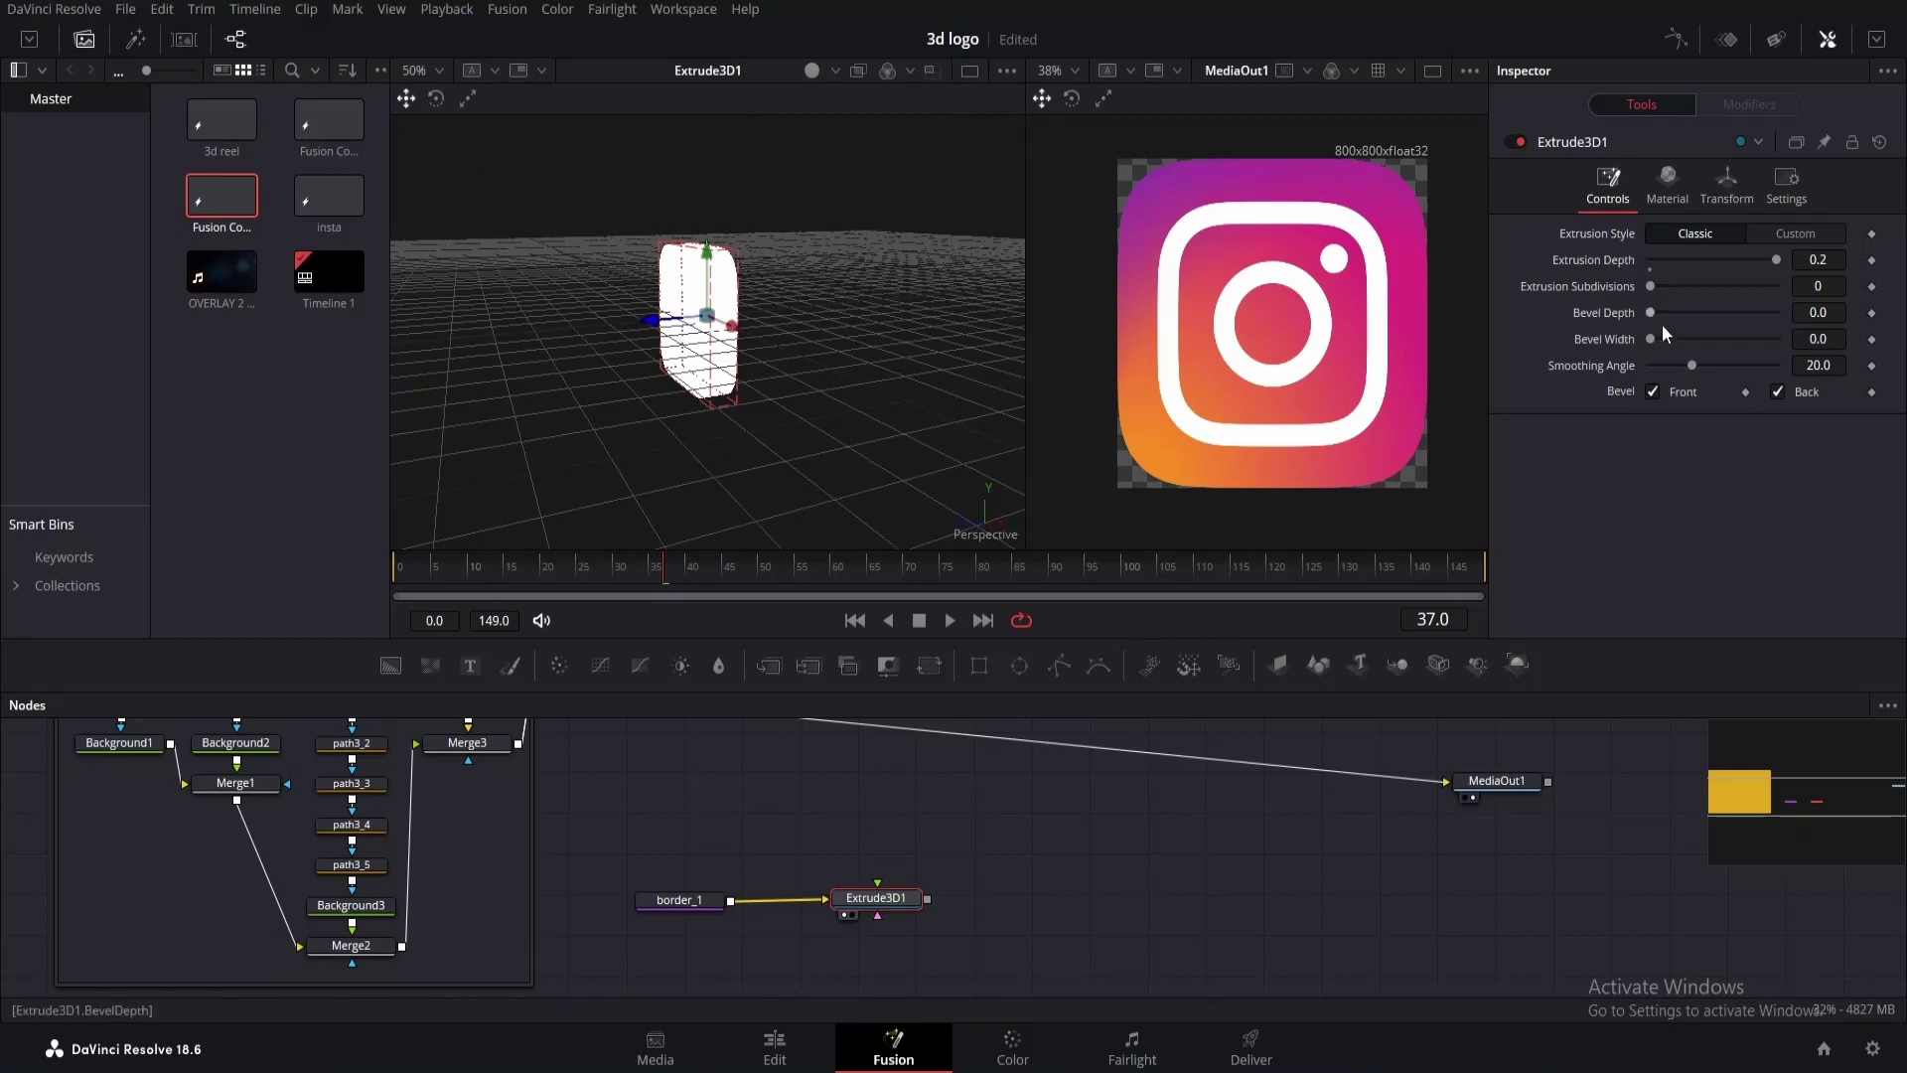
drag(1665, 340, 1742, 340)
key(ctrl+z)
key(ctrl+z)
key(ctrl+z)
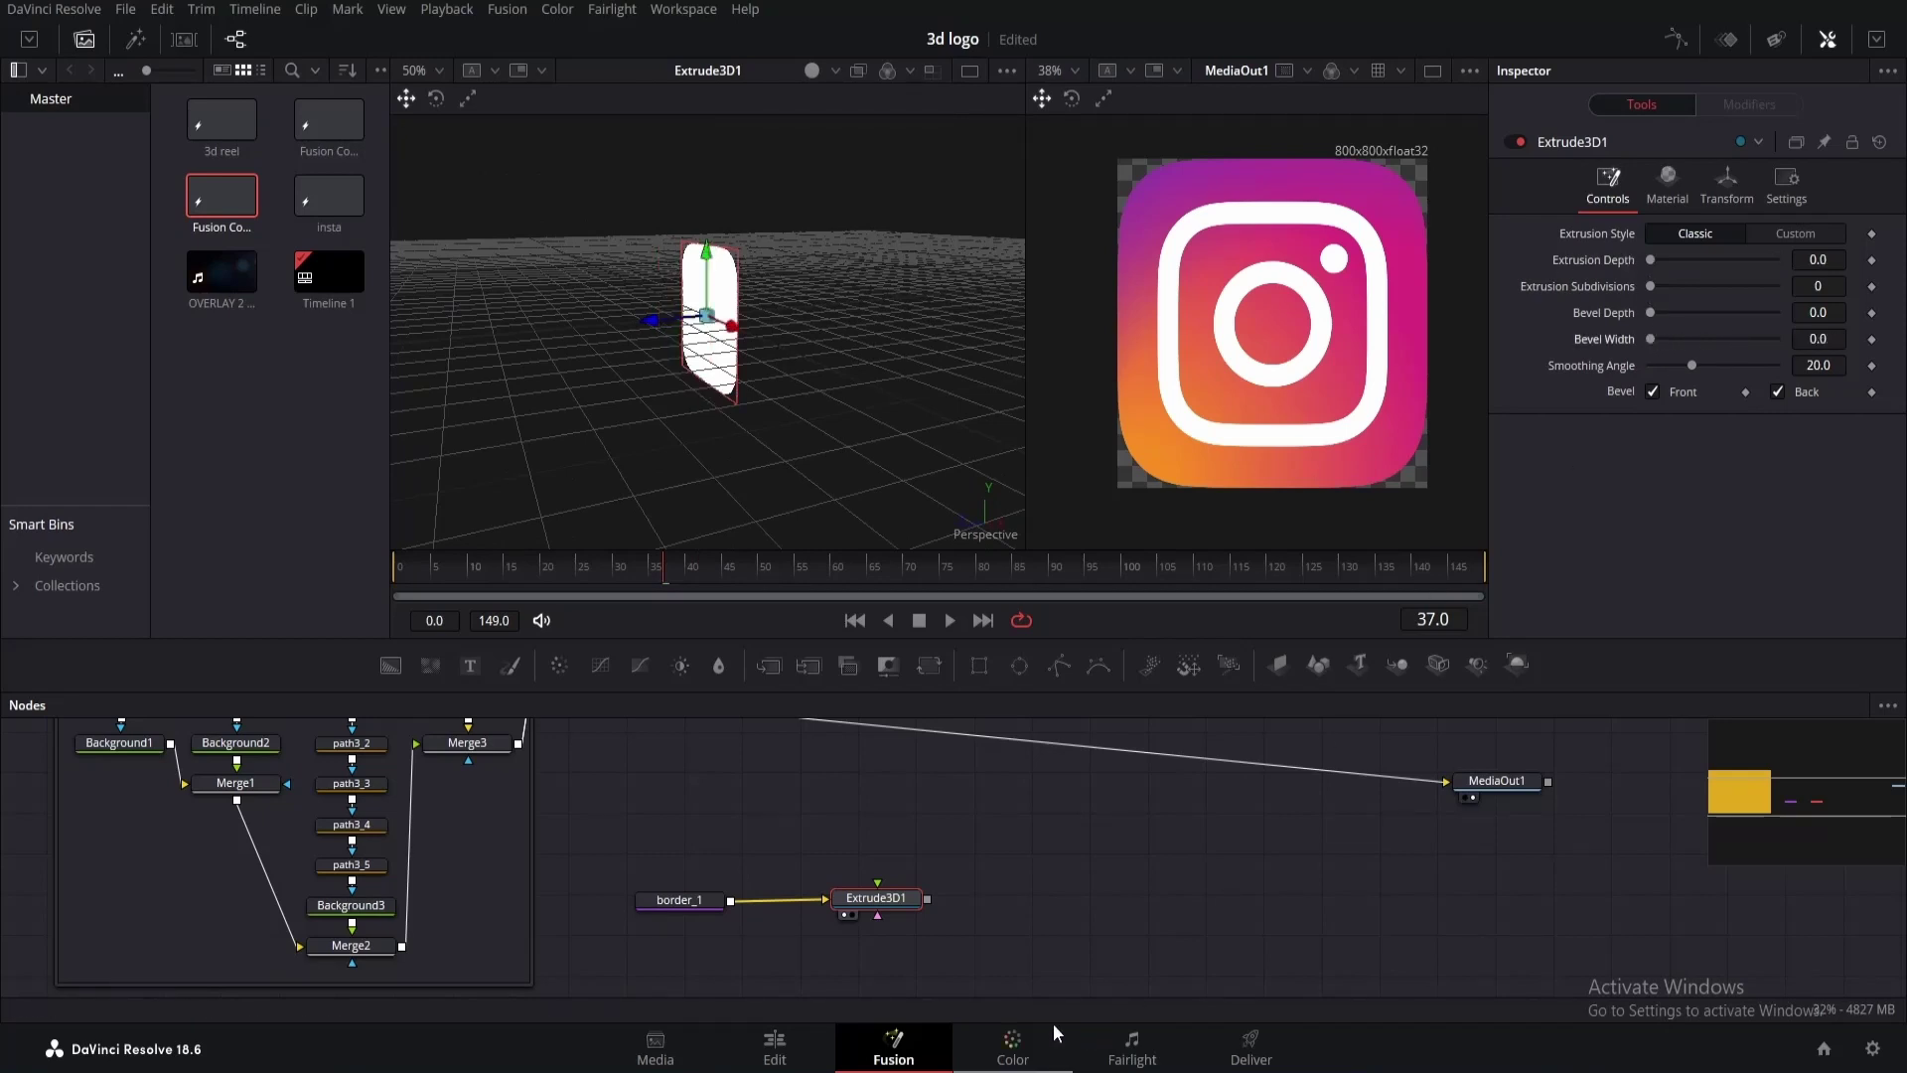
key(ctrl+z)
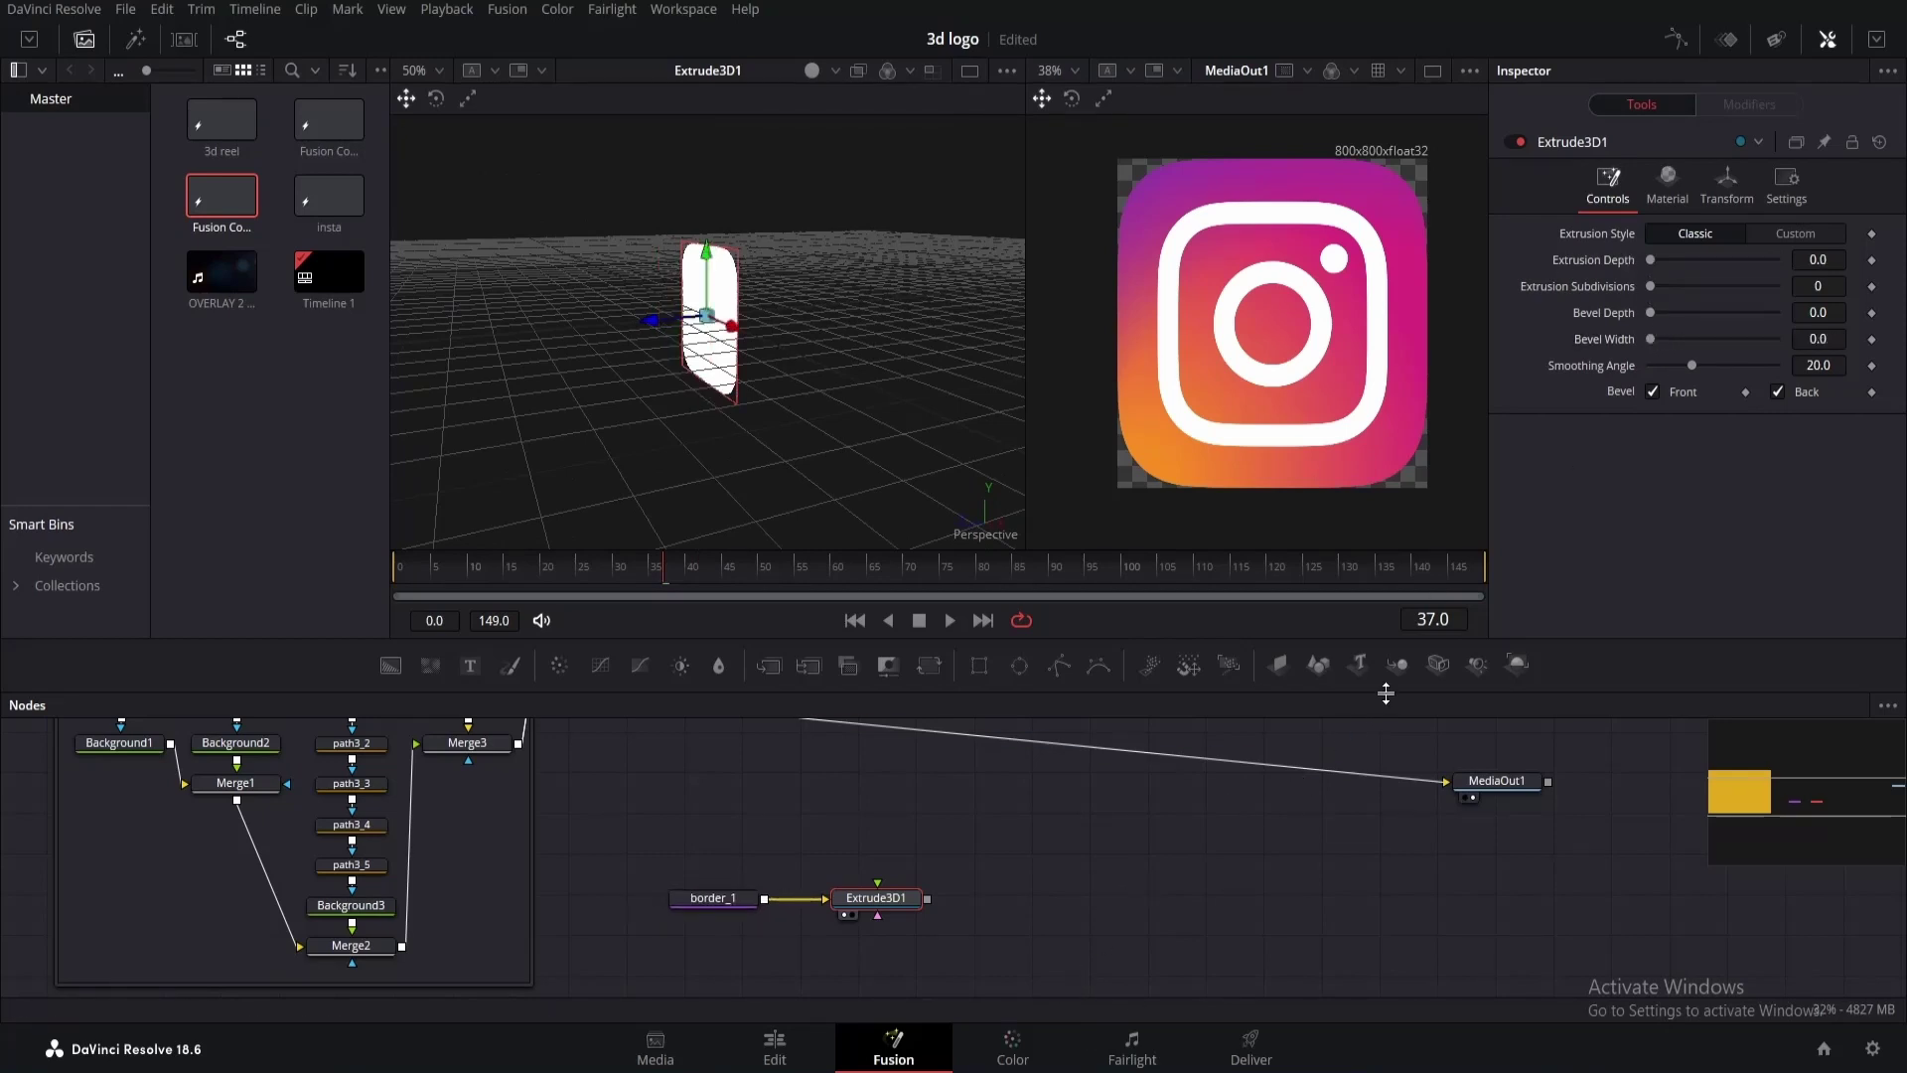
Add a Merge 3D node after Extrude3D1 and rename it main_merge.
click(1398, 664)
key(F2)
text(main_merge)
key(Return)
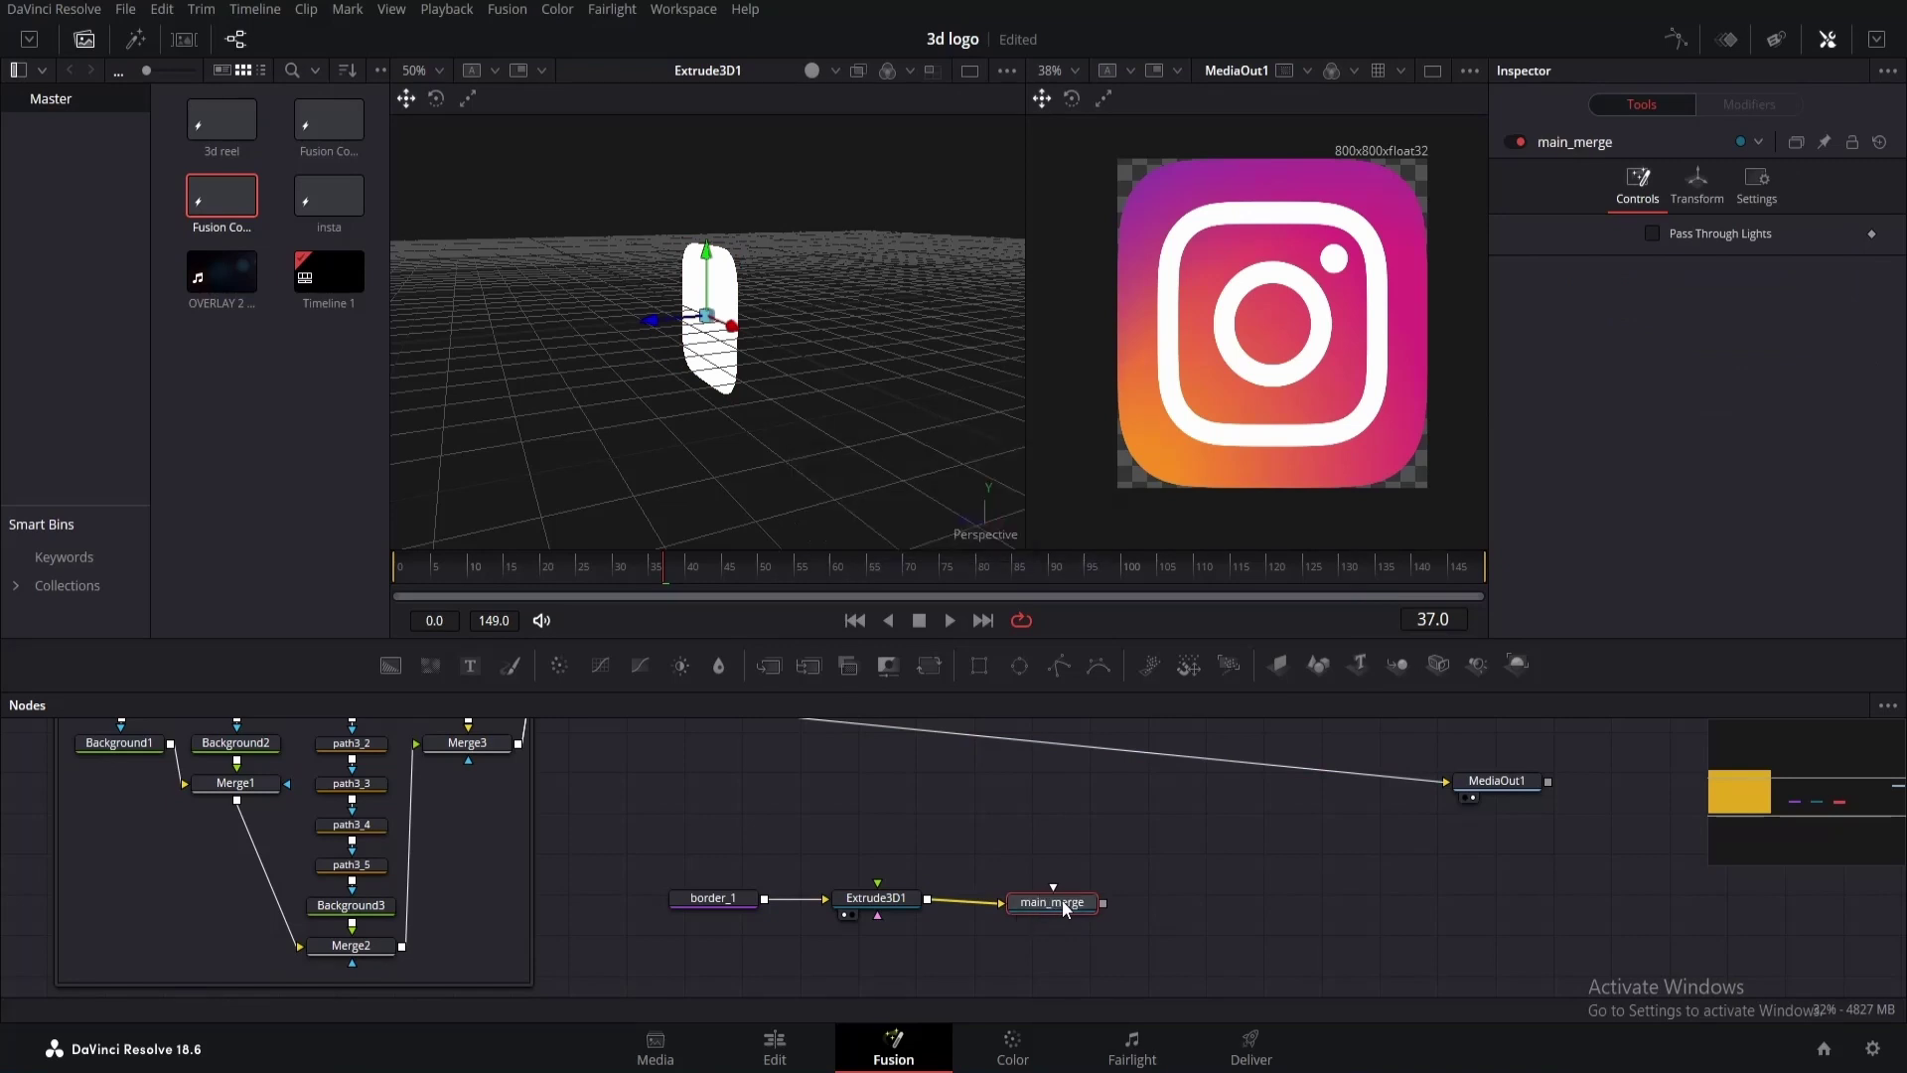
Insert a Merge 3D node between Extrude3D1 and main_merge and rename it parent_1.
click(1397, 664)
key(F2)
text(parent_1)
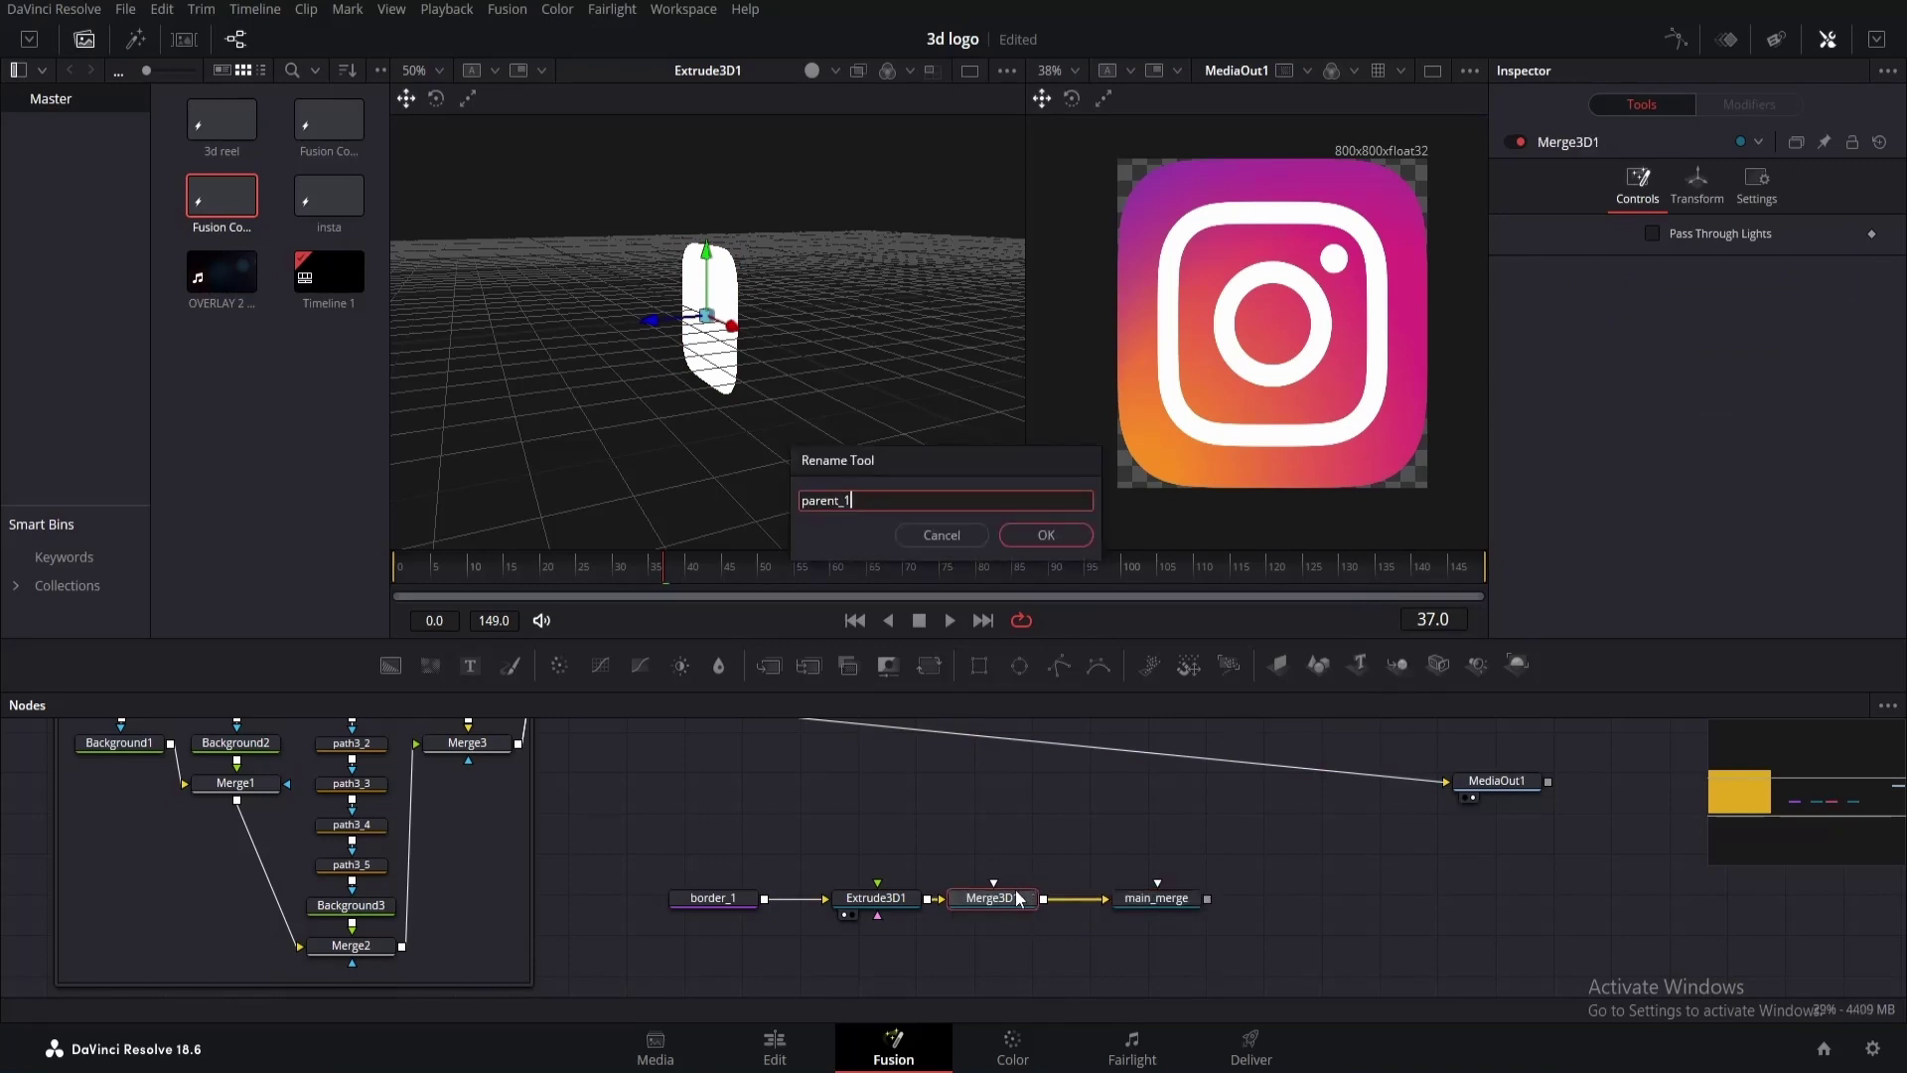
click(1034, 536)
Add a Renderer 3D node after main_merge and show main_merge in the first viewer.
click(1292, 902)
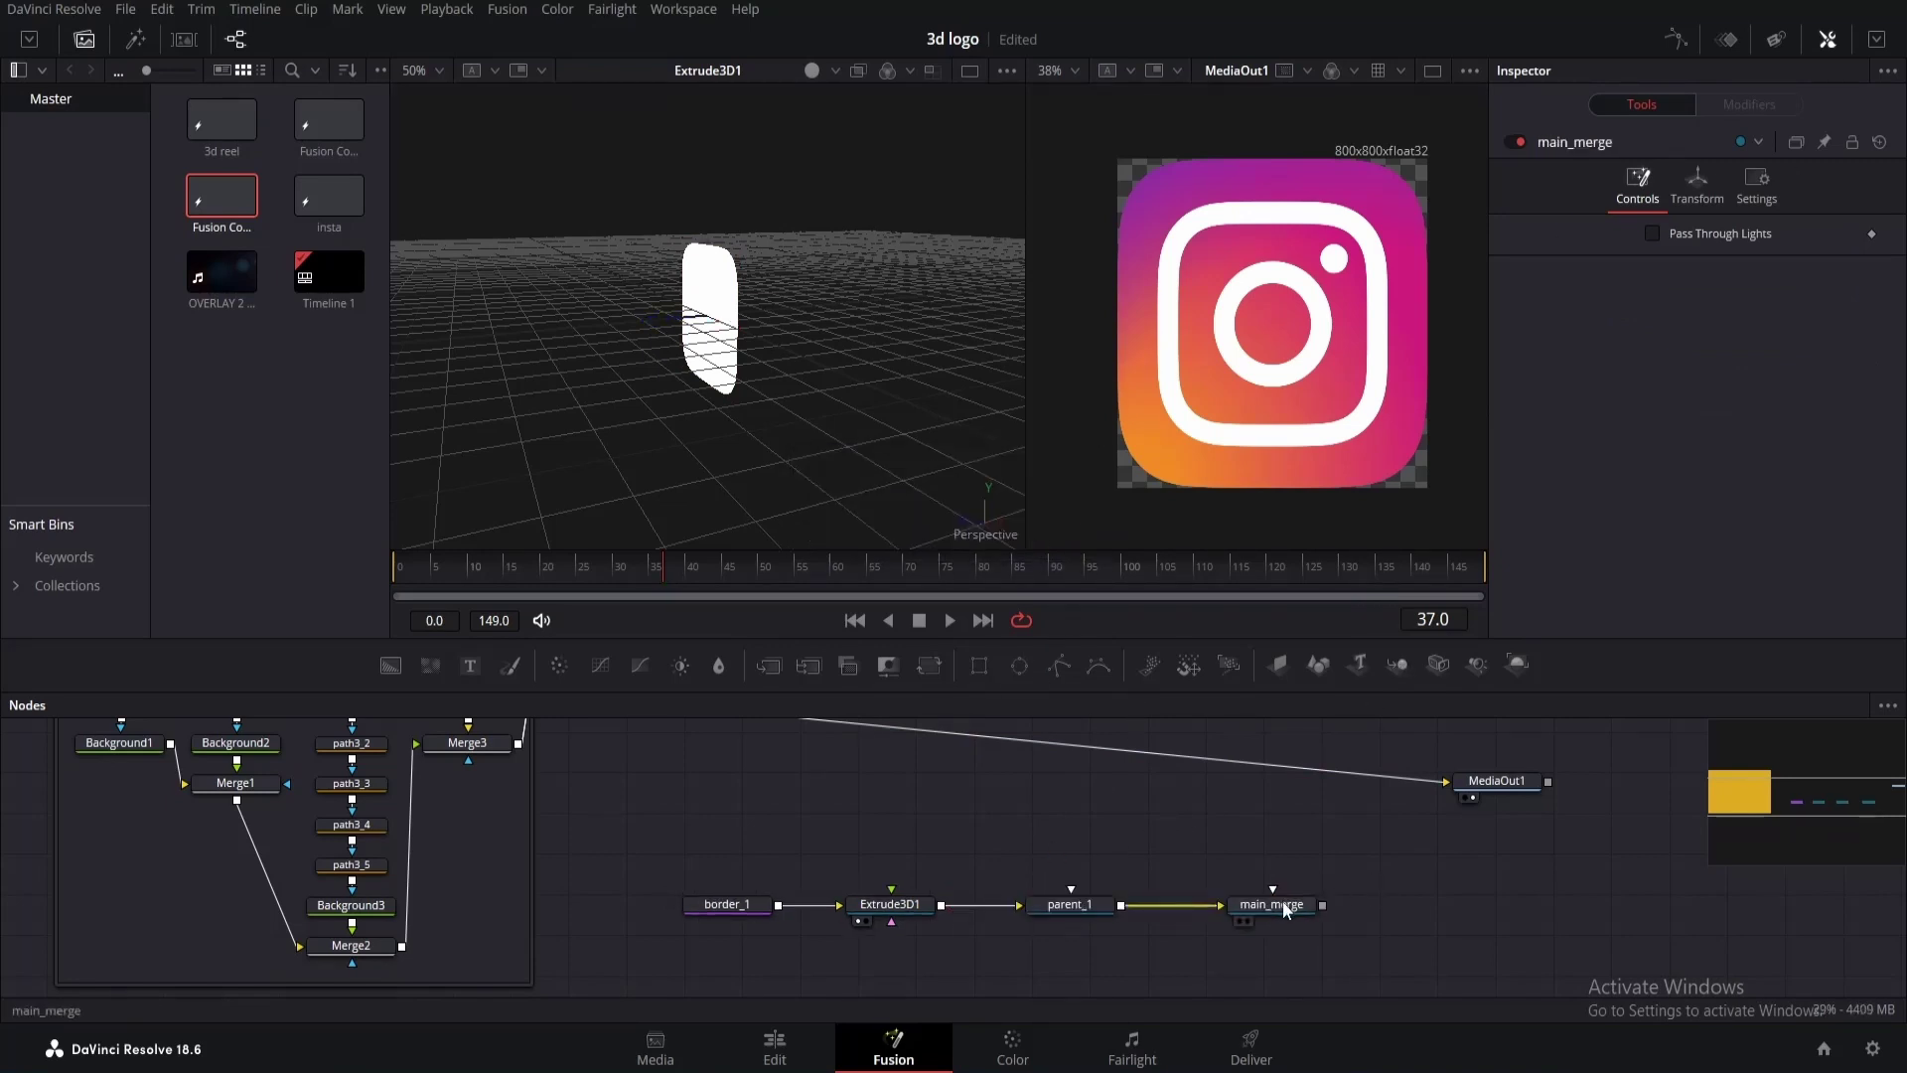
click(1518, 666)
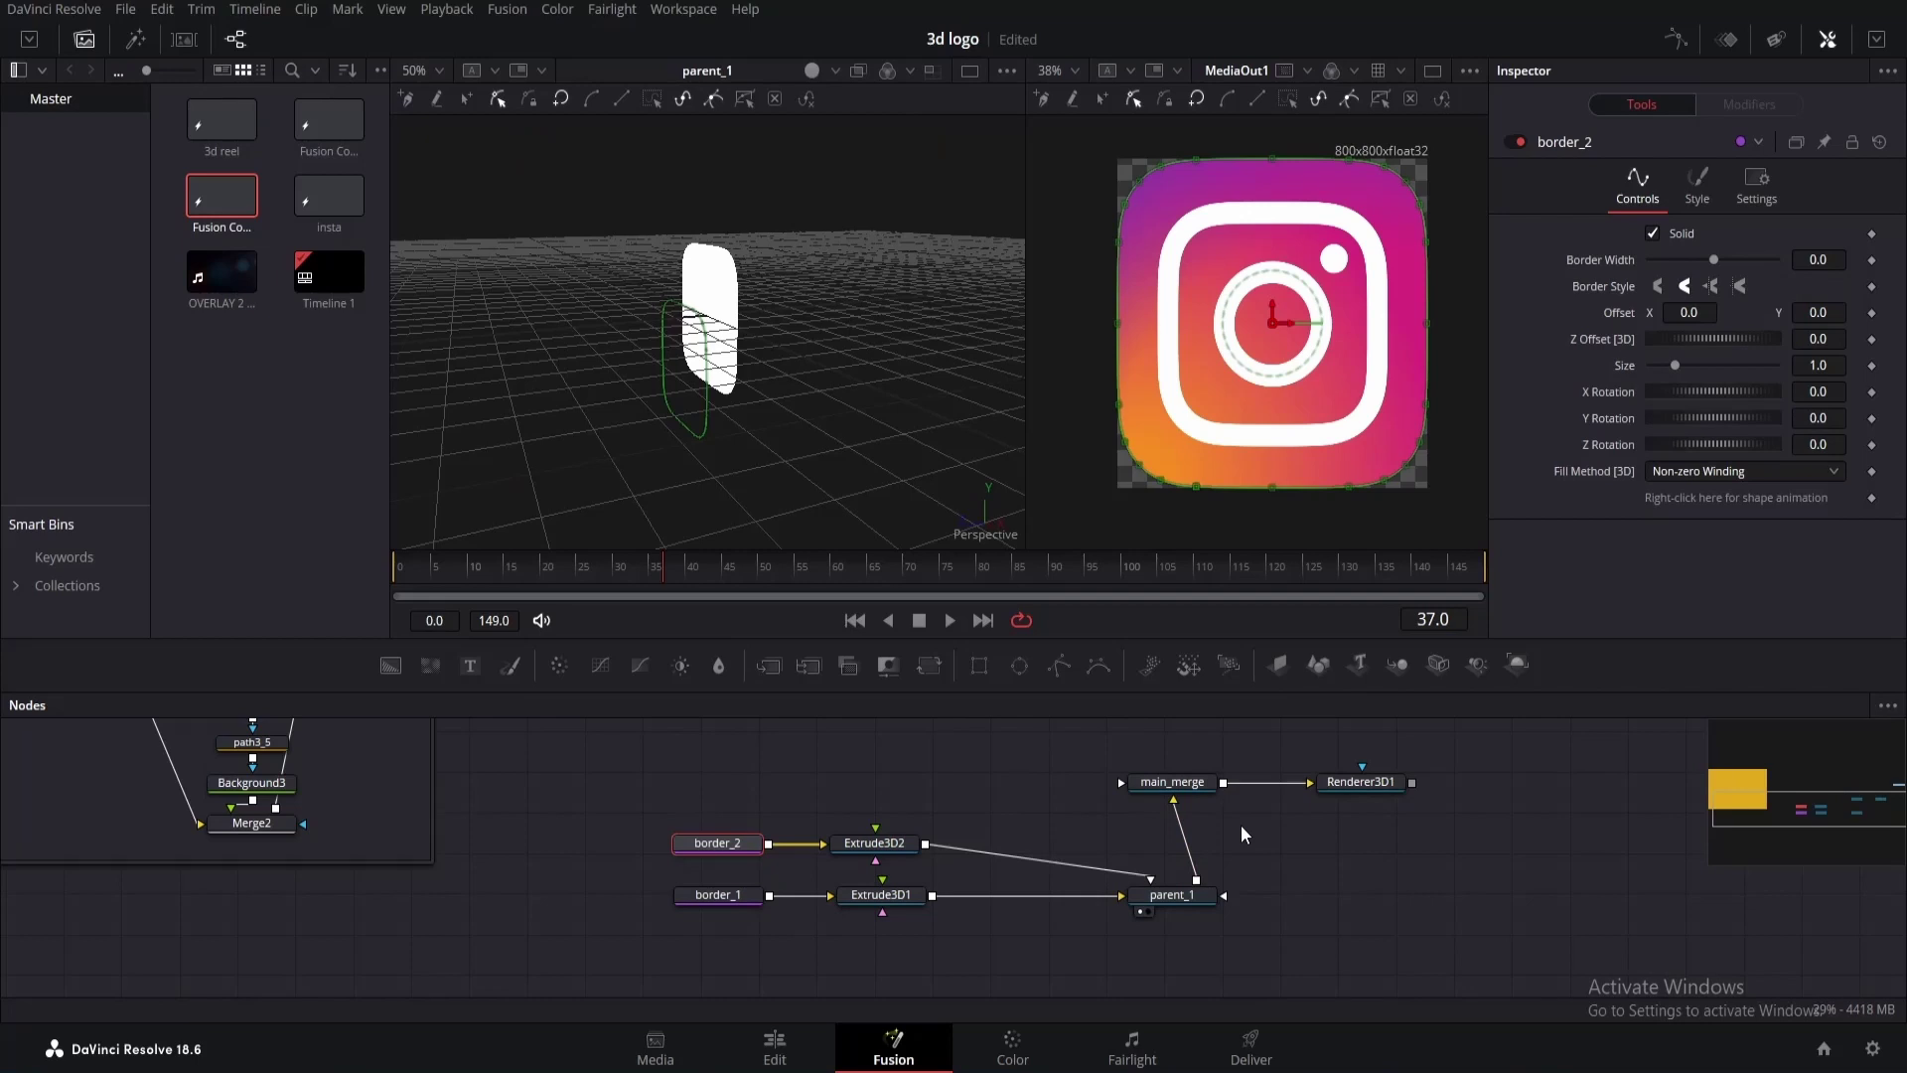
mouse_move(1181, 785)
mouse_down()
mouse_move(826, 283)
mouse_move(1213, 792)
mouse_up()
click(1200, 785)
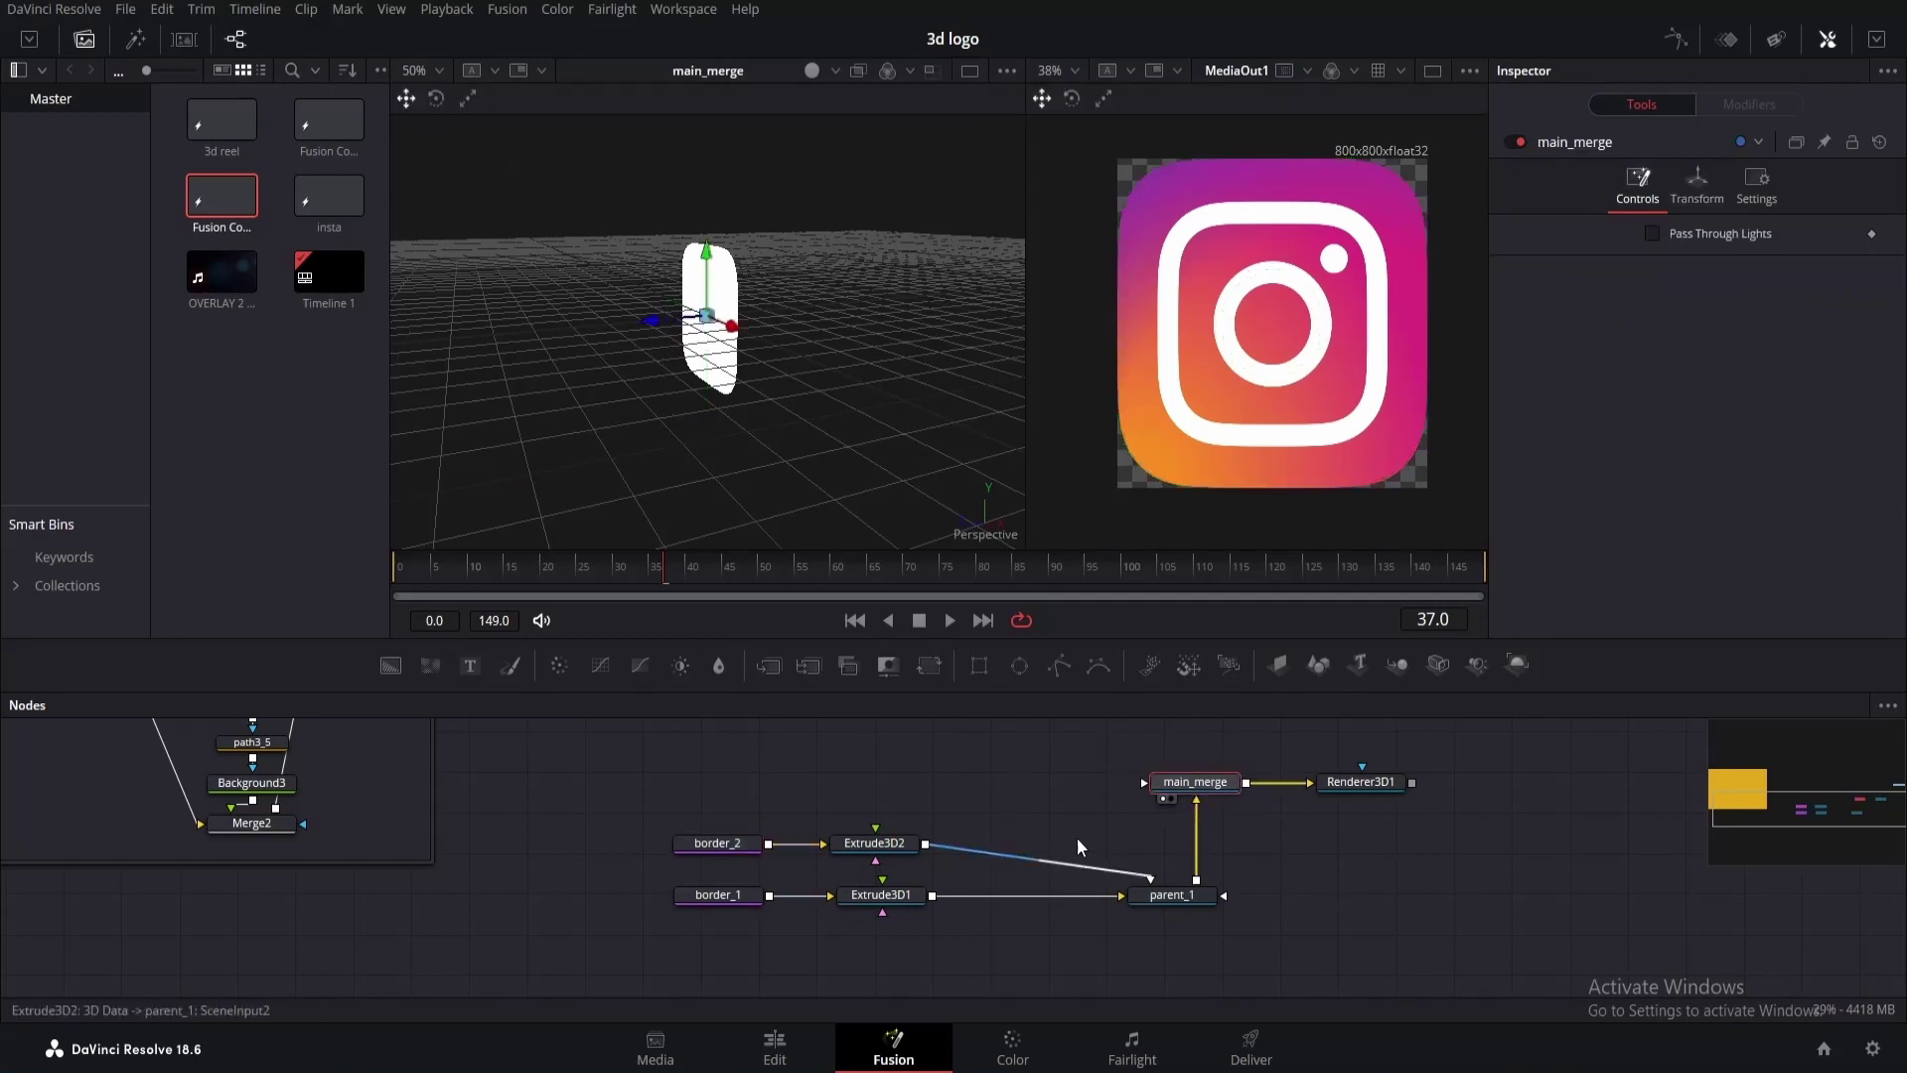
Insert a Replace Material 3D node between Extrude3D1 and parent_1.
click(794, 904)
key(shift+space)
text(extr)
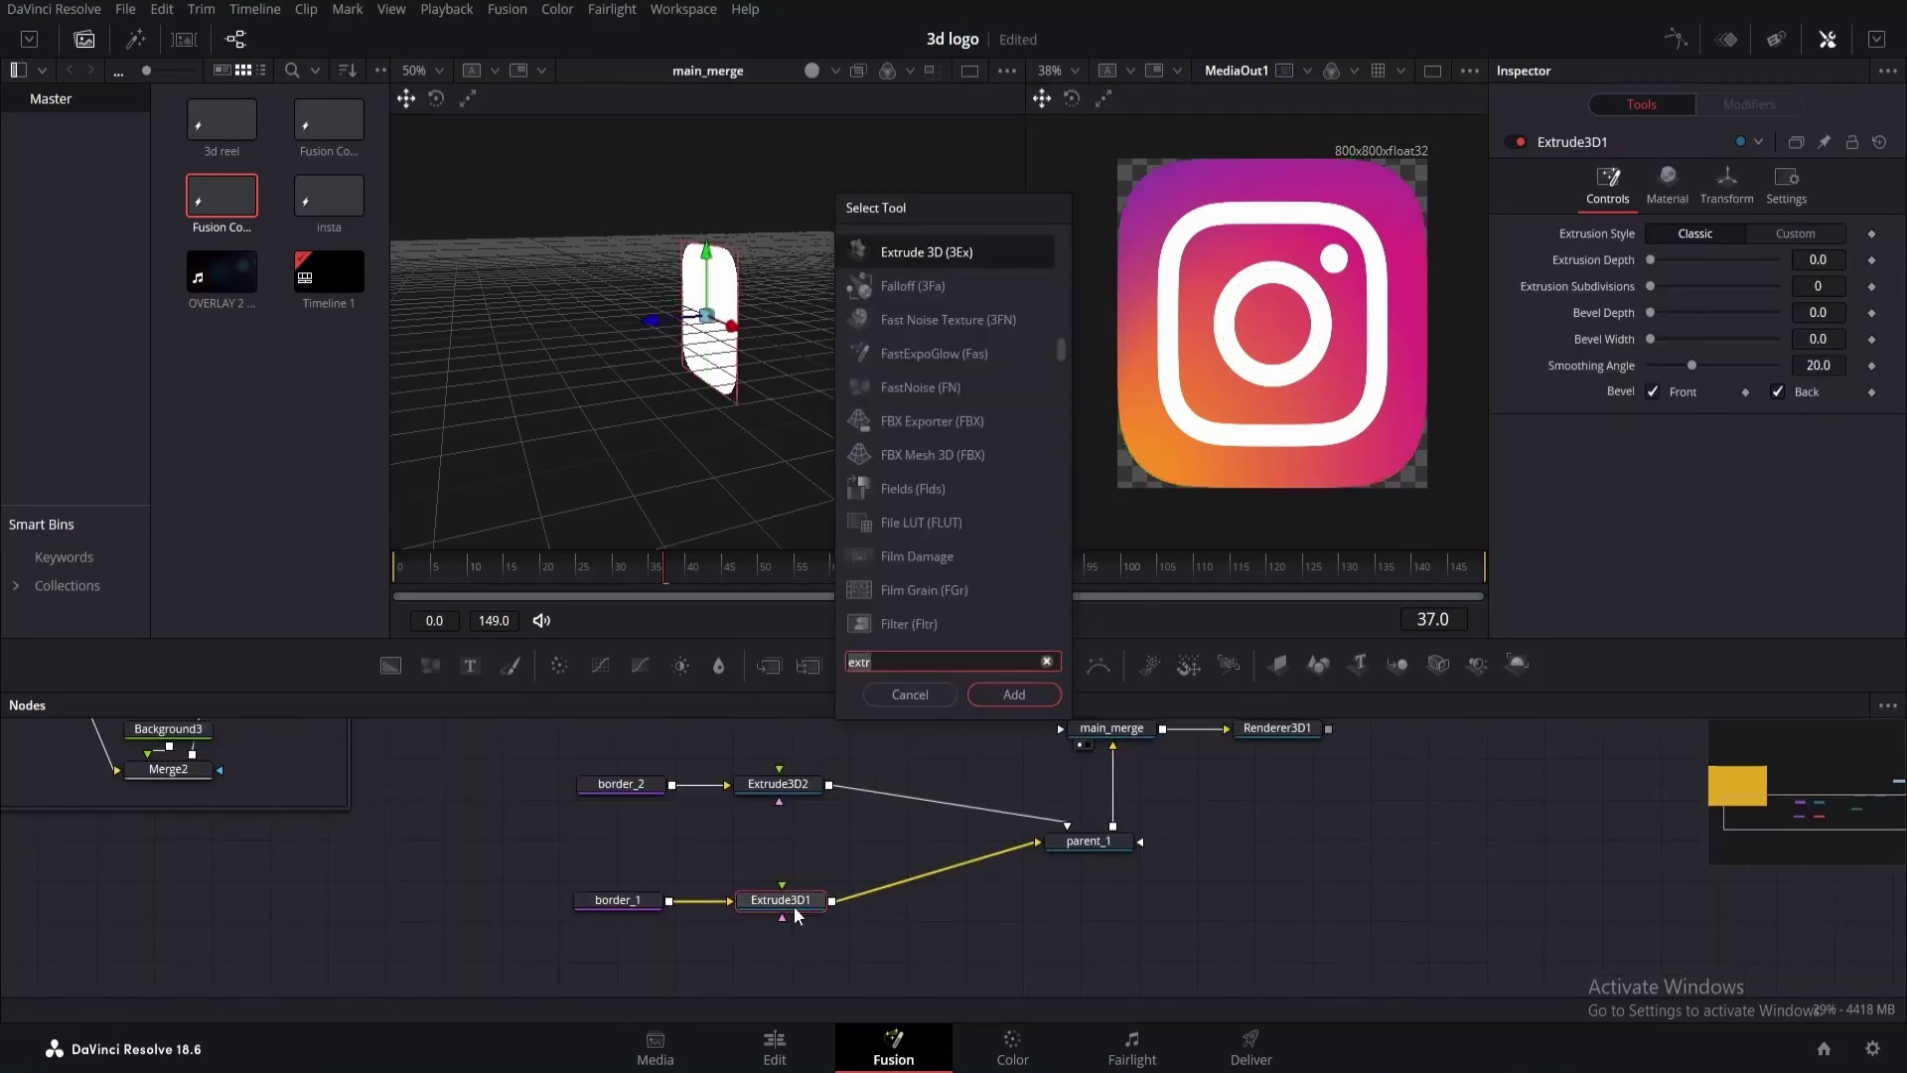
key(BackSpace)
key(BackSpace)
key(BackSpace)
key(BackSpace)
text(rep)
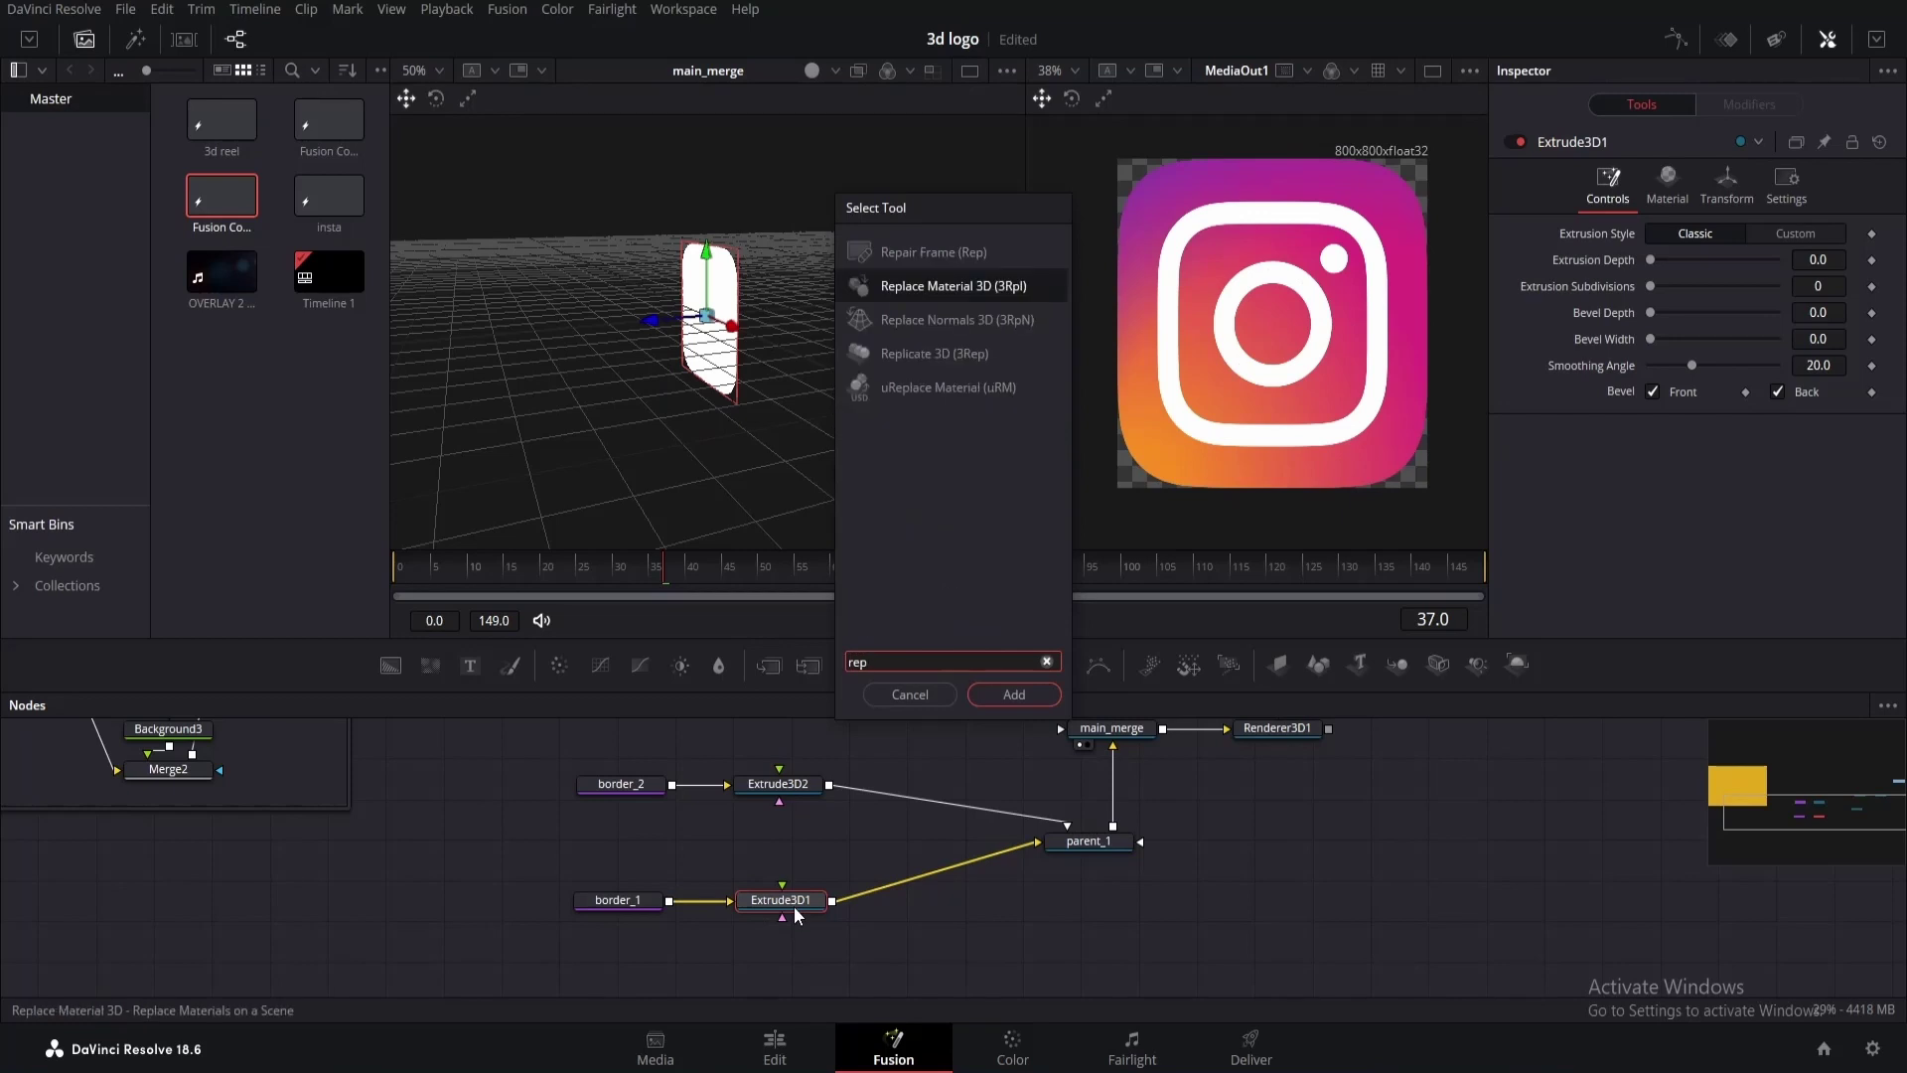
click(1005, 692)
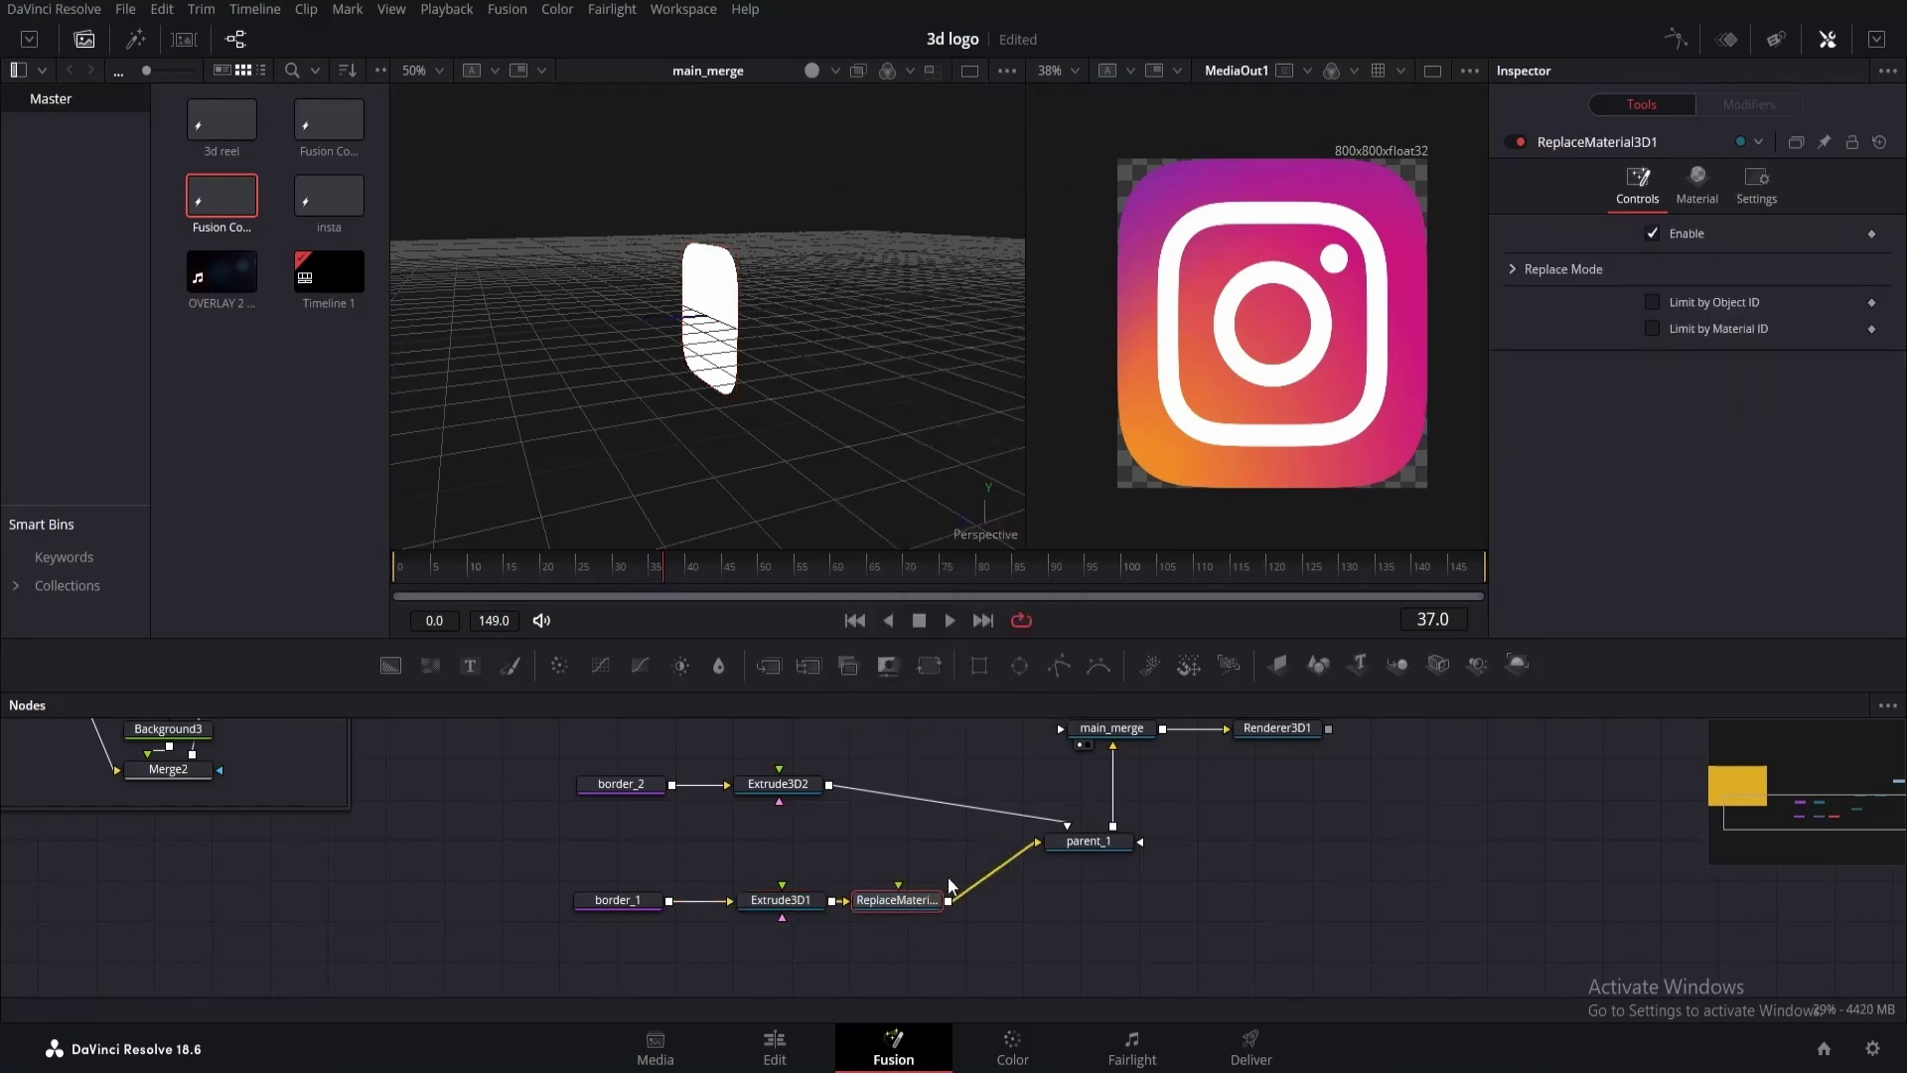
Duplicate Background1 beside the border_1 chain and connect the copy to its Replace Material 3D node as the material.
drag(482, 827, 914, 1013)
click(395, 764)
key(ctrl+c)
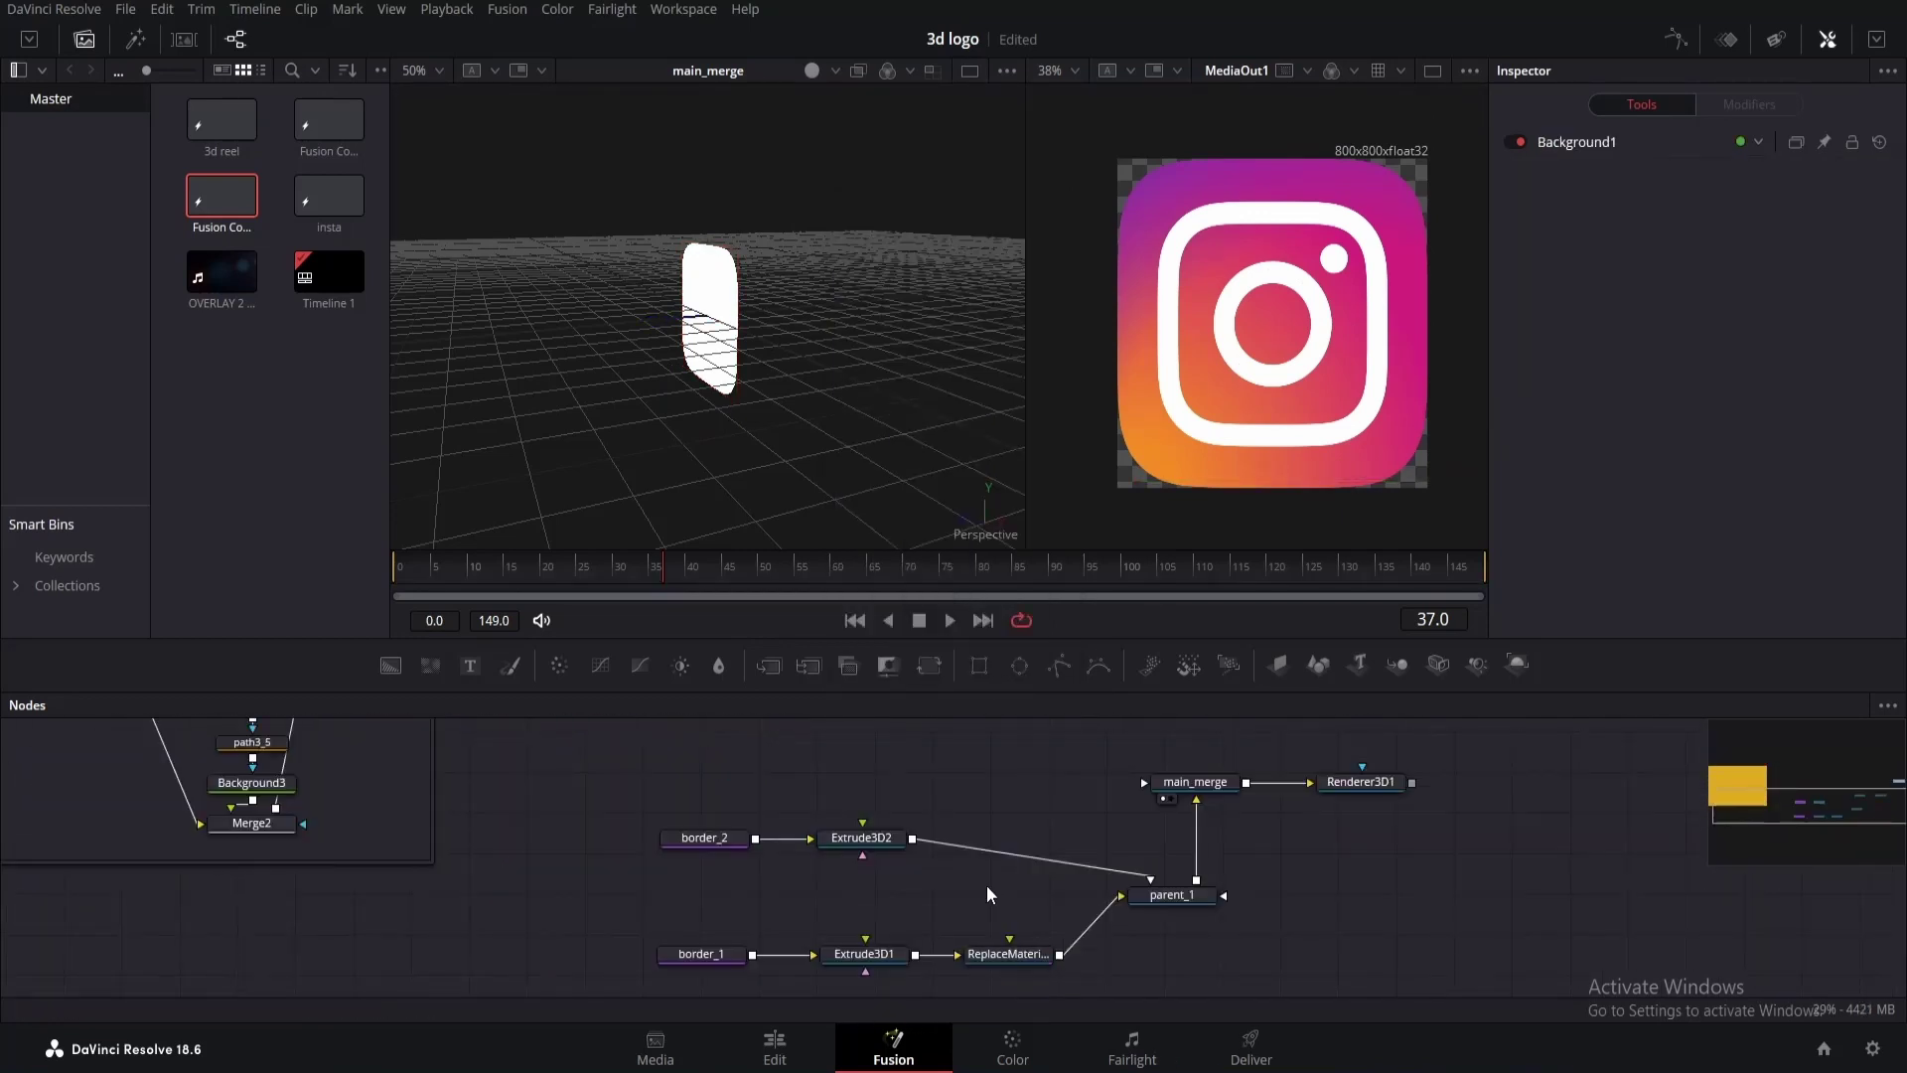
click(987, 885)
key(ctrl+v)
drag(1044, 889, 1019, 955)
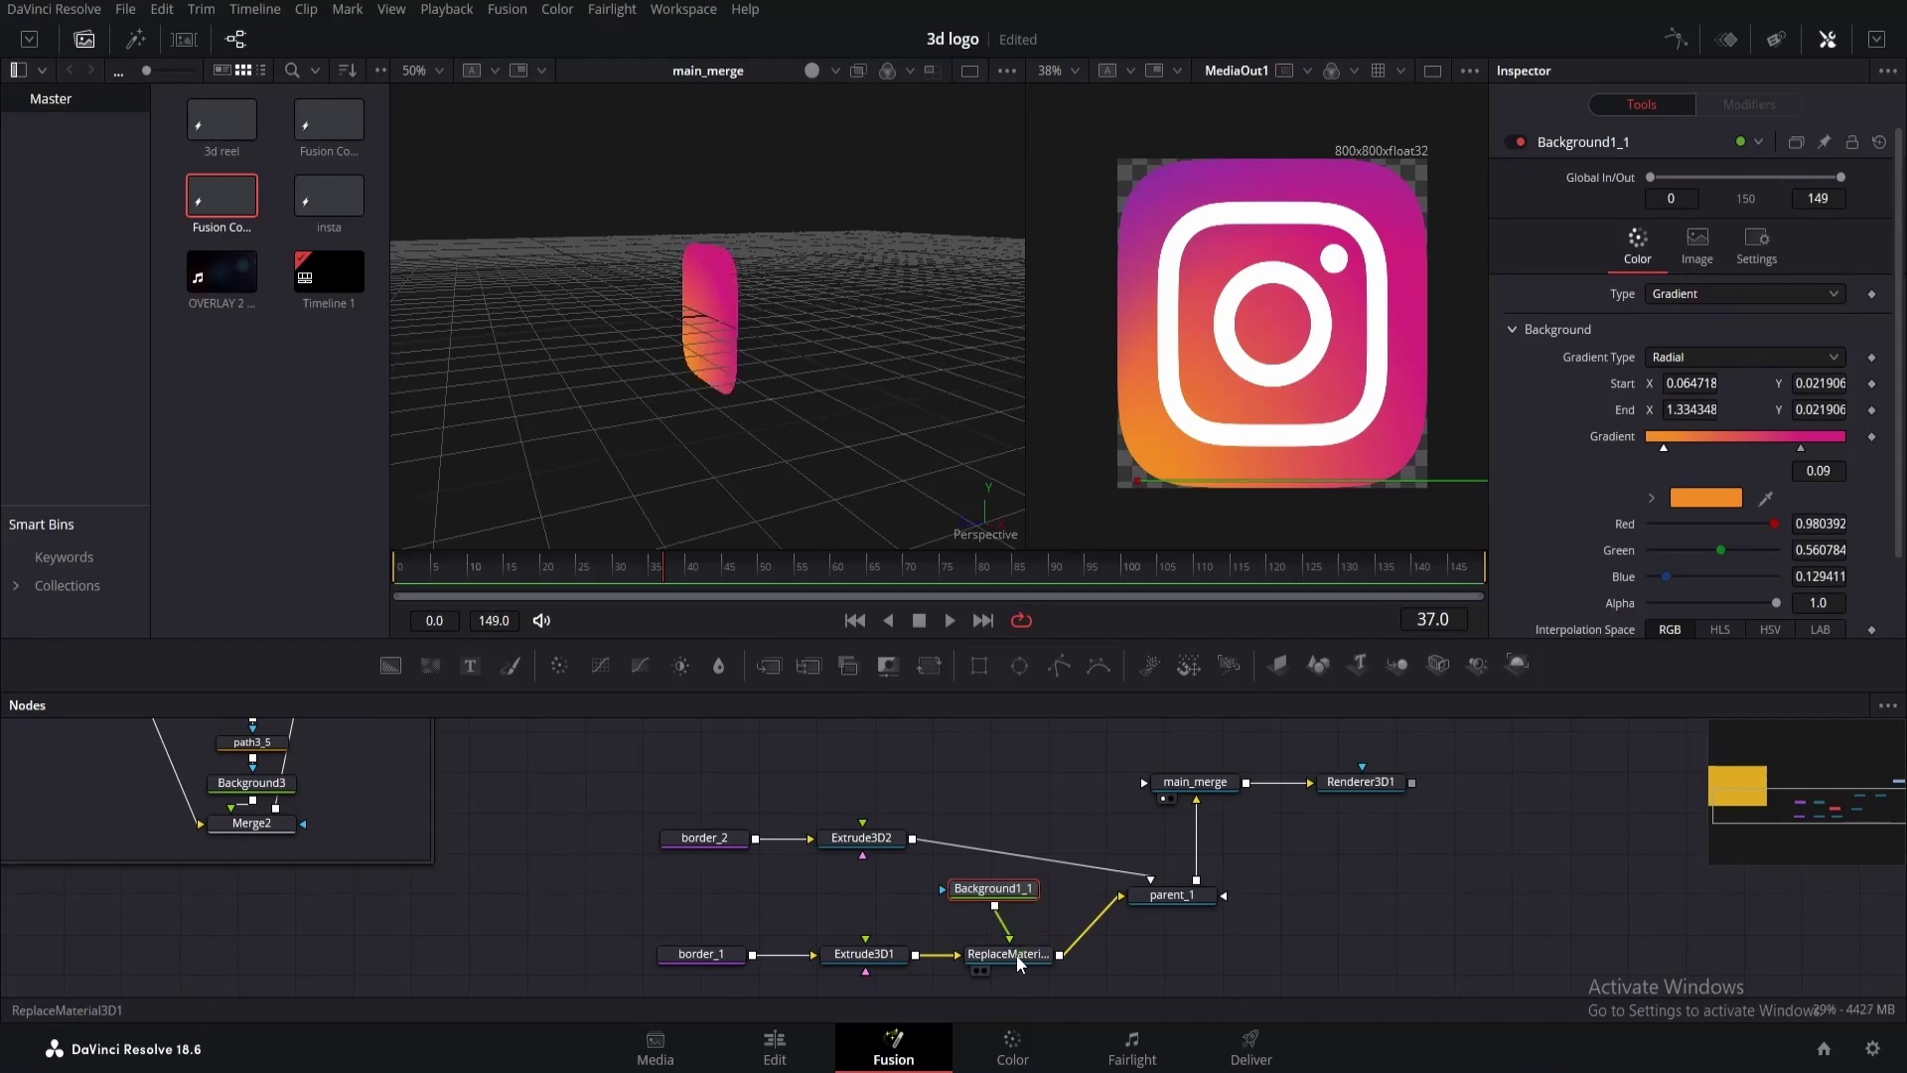
Duplicate Background2 above the border_2 chain and connect the copy to that chain's Replace Material 3D node.
drag(647, 389, 693, 559)
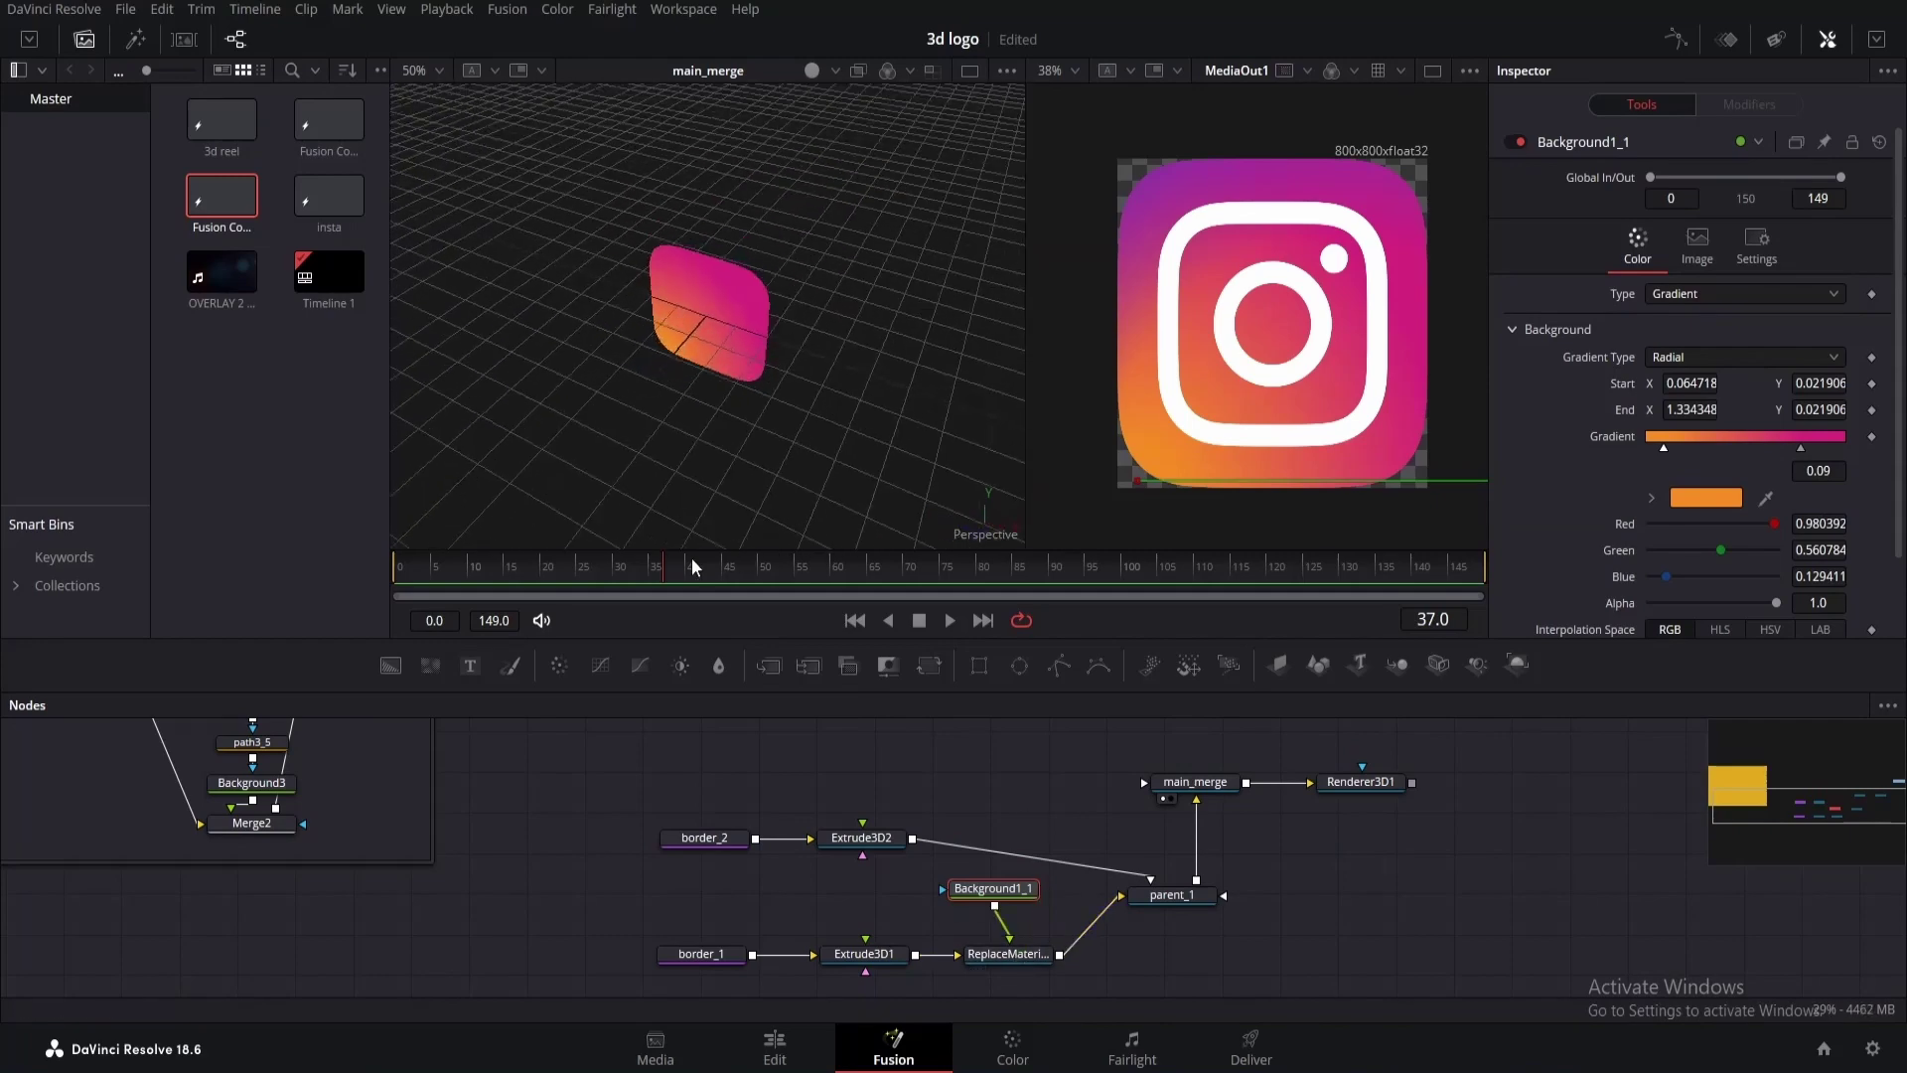
click(291, 828)
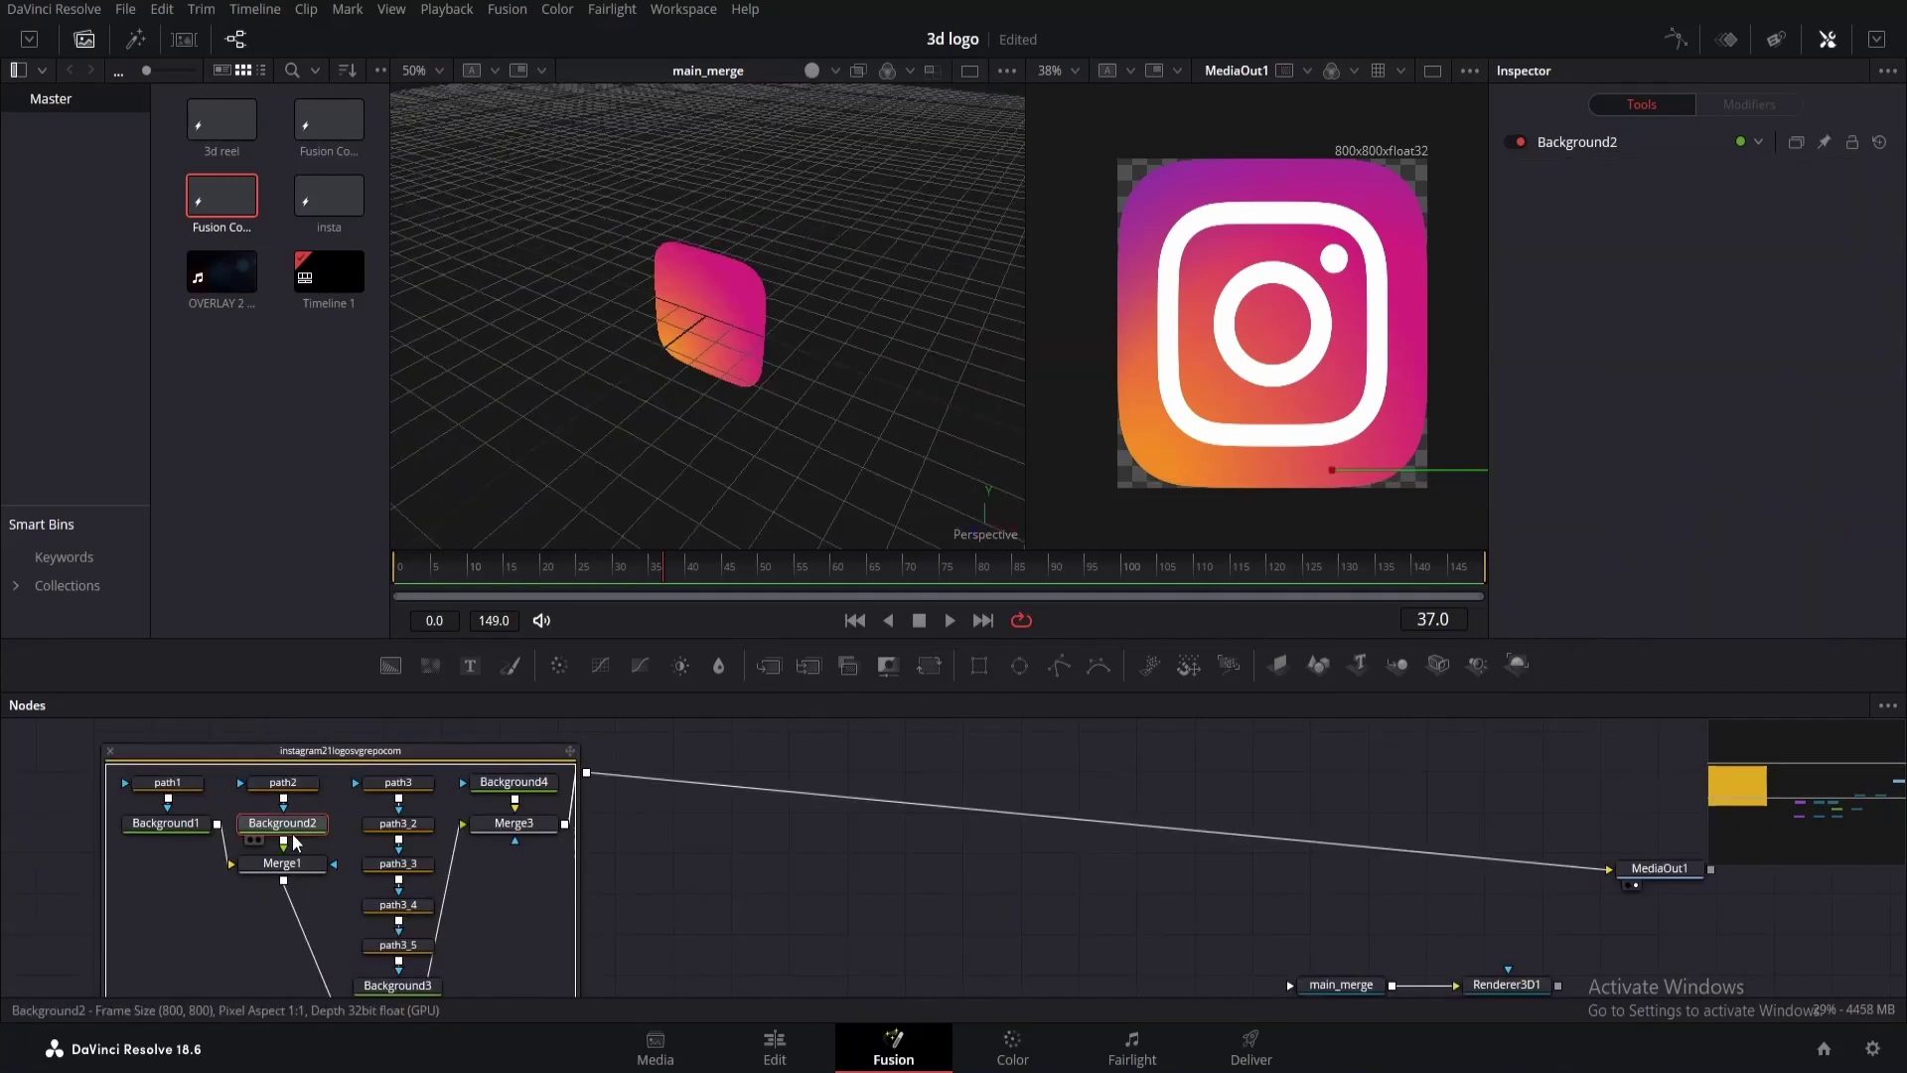
key(ctrl+c)
drag(929, 893, 672, 772)
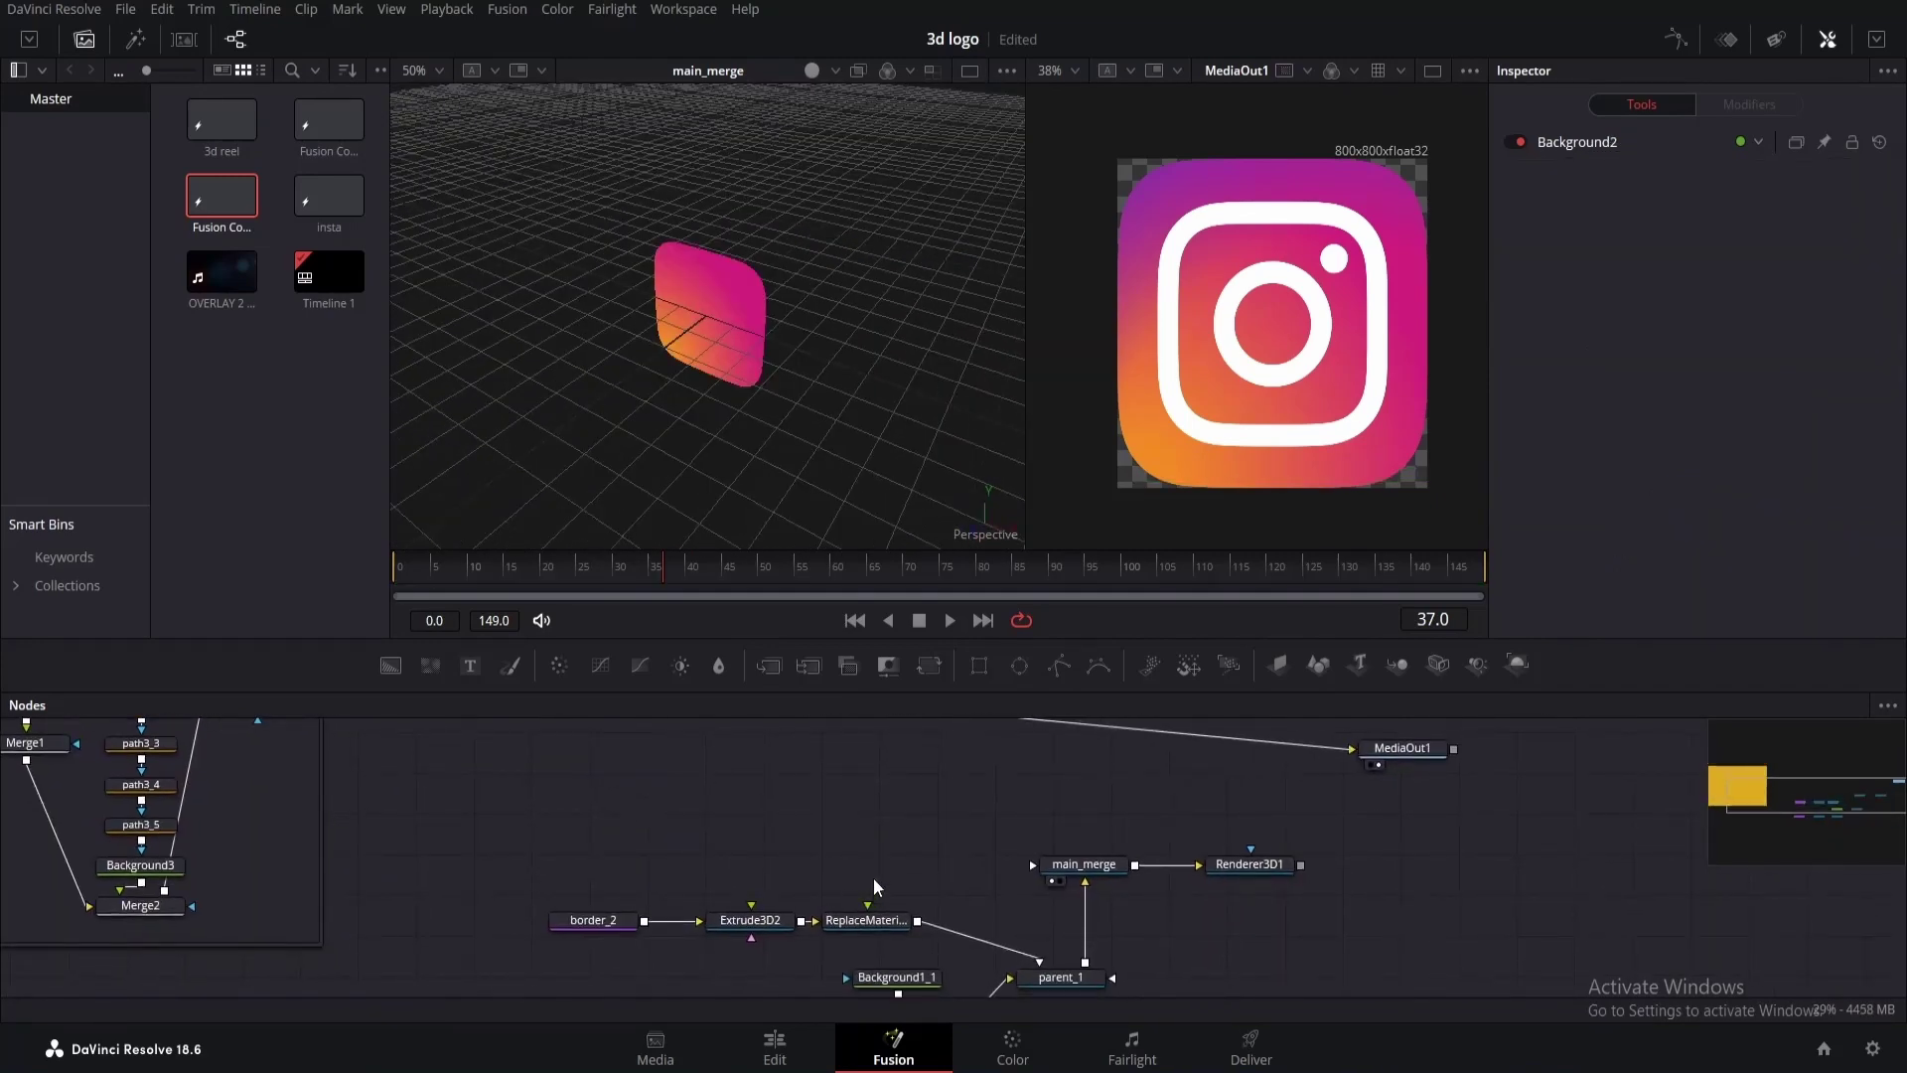
key(ctrl+v)
mouse_move(911, 846)
mouse_down()
mouse_move(900, 923)
mouse_move(885, 852)
mouse_up()
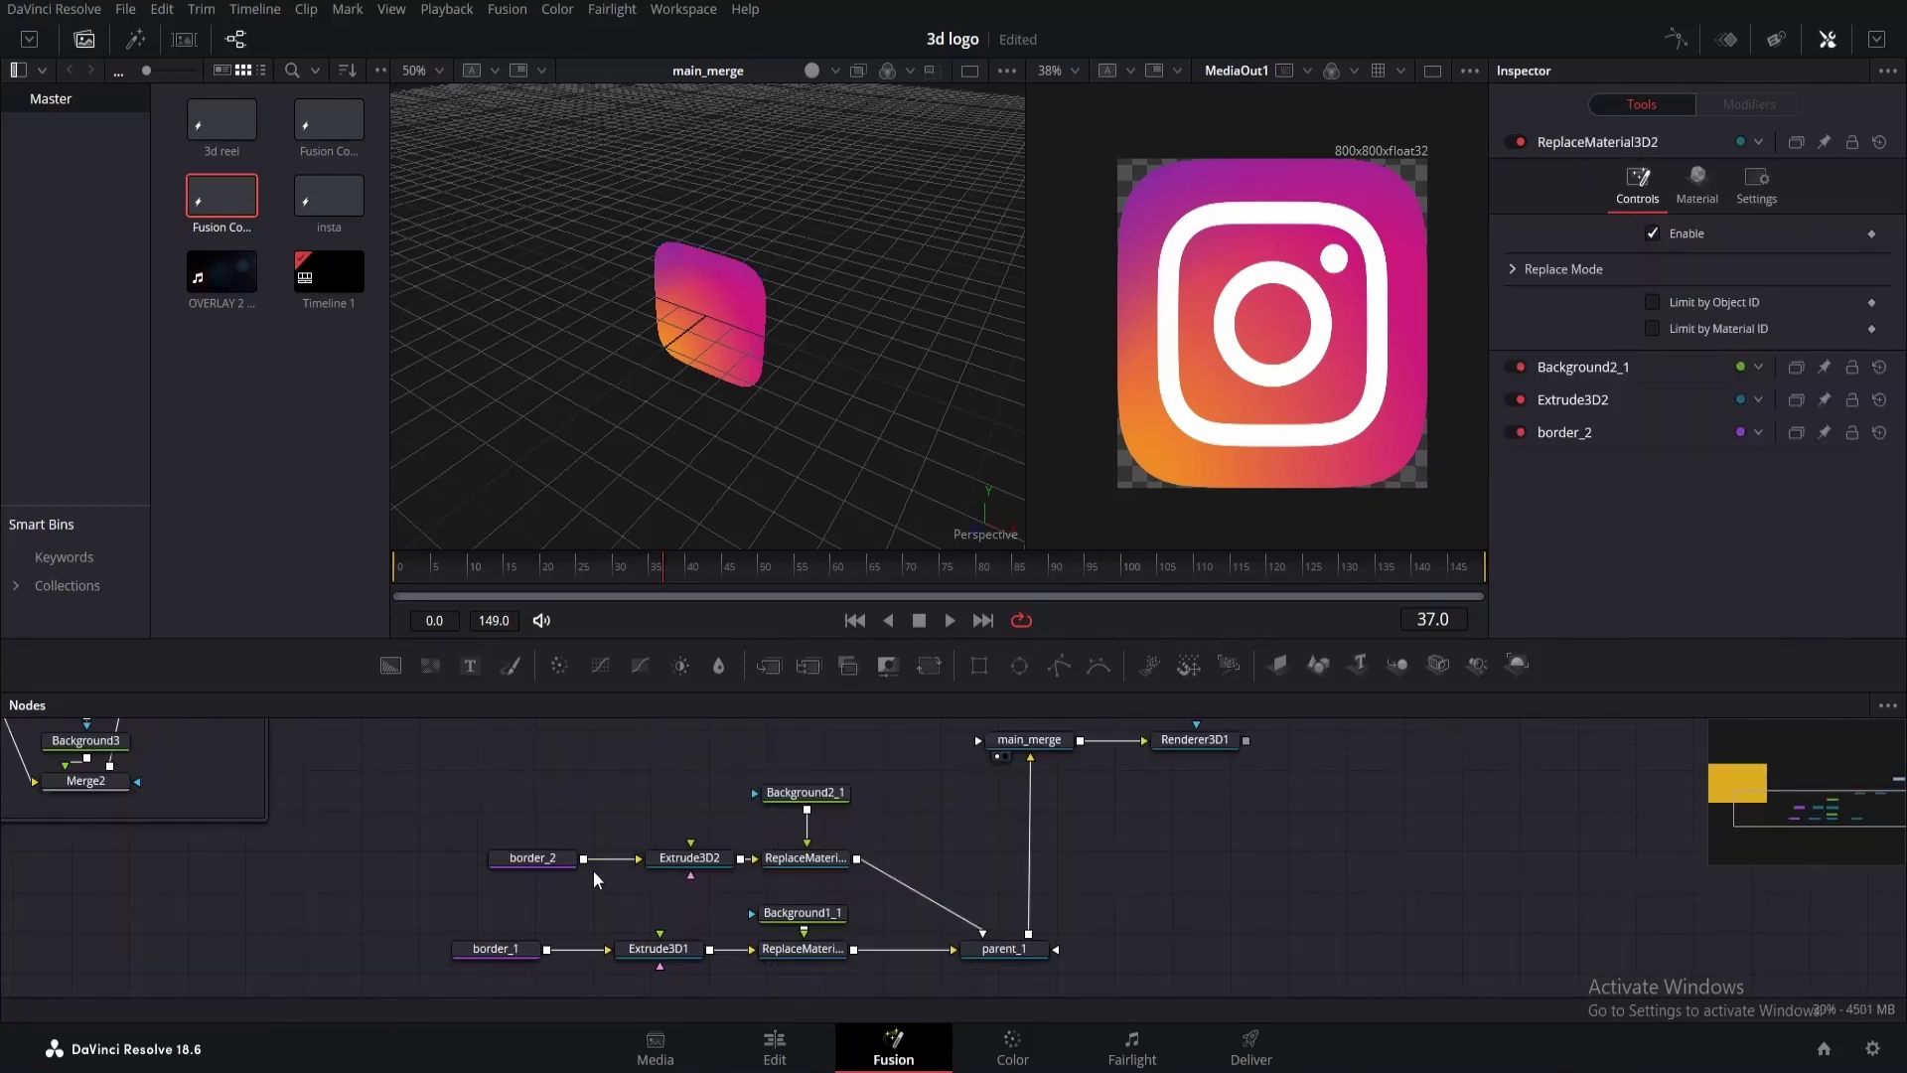
Group the border_1, border_2 and parent_1 nodes in an Underlay and set its colour to Purple.
drag(378, 777, 1040, 1003)
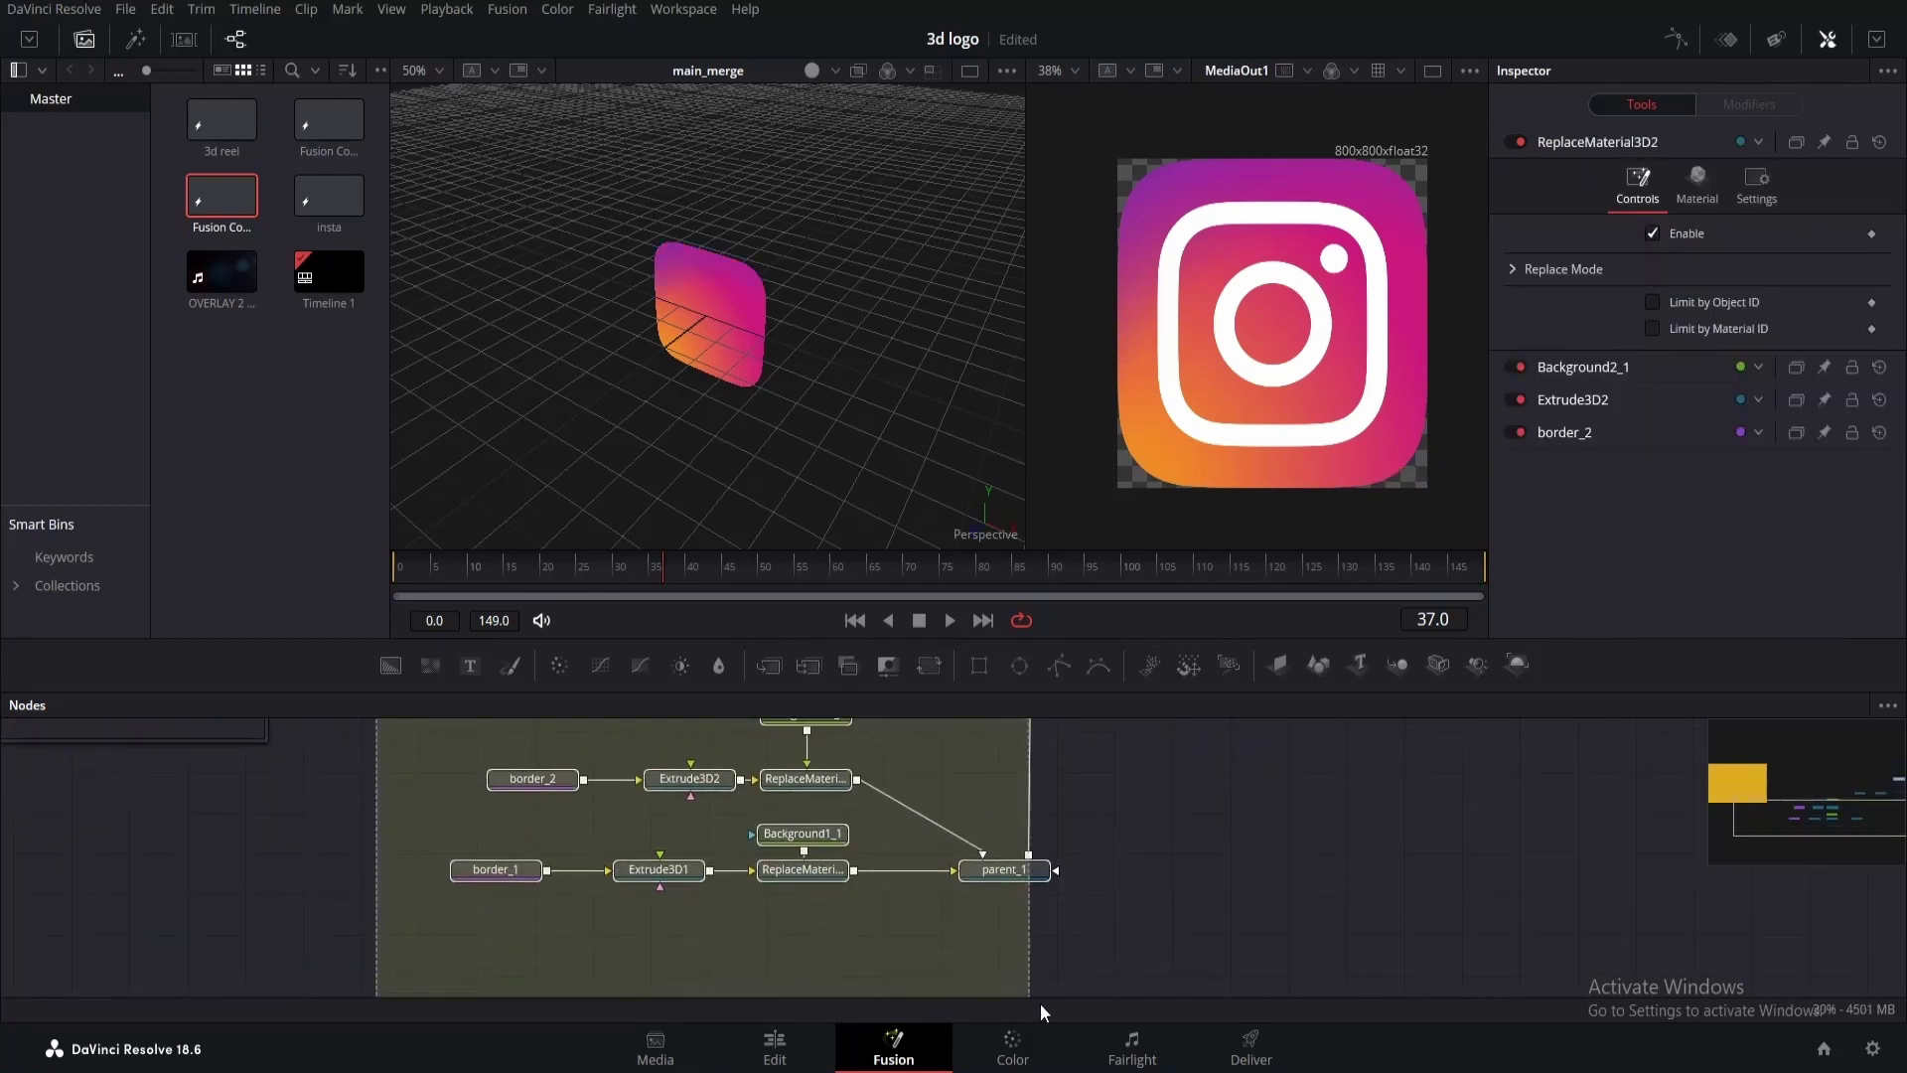
key(shift+space)
text(und)
key(Return)
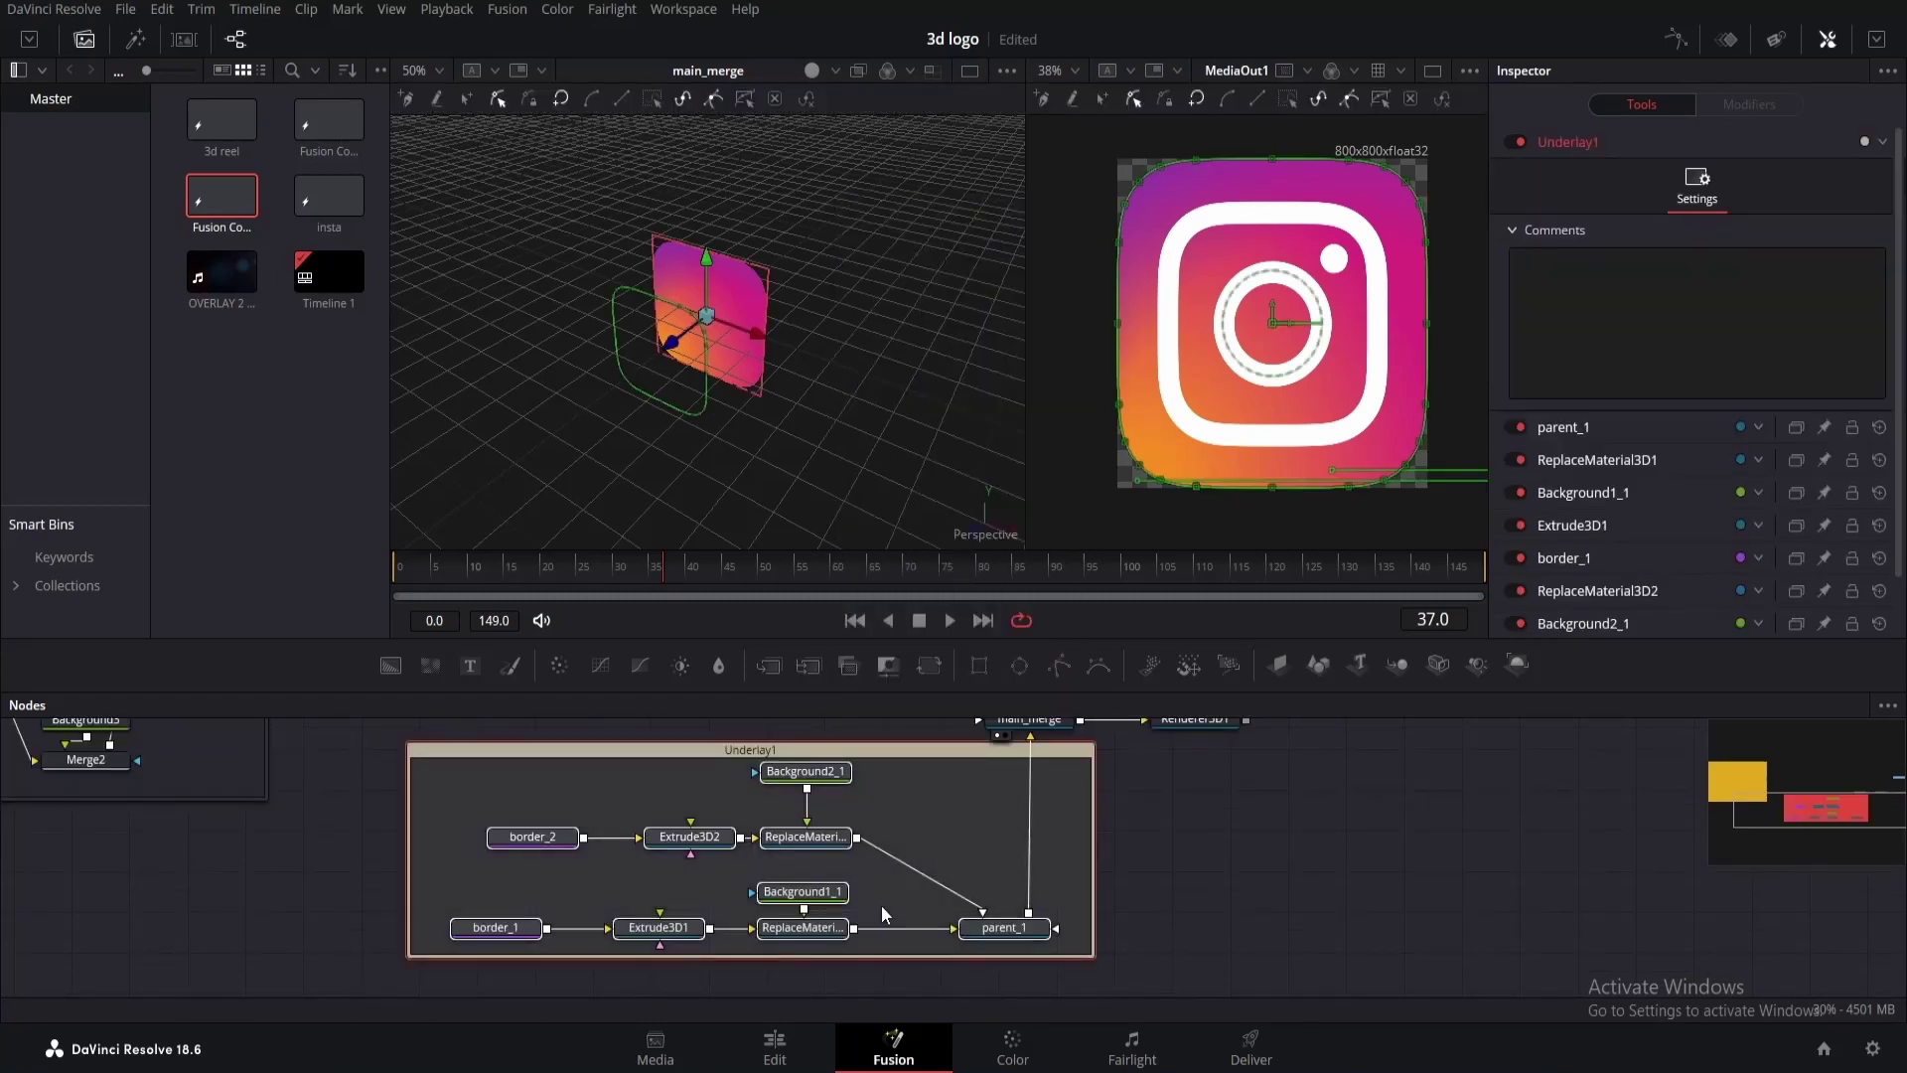
click(1876, 142)
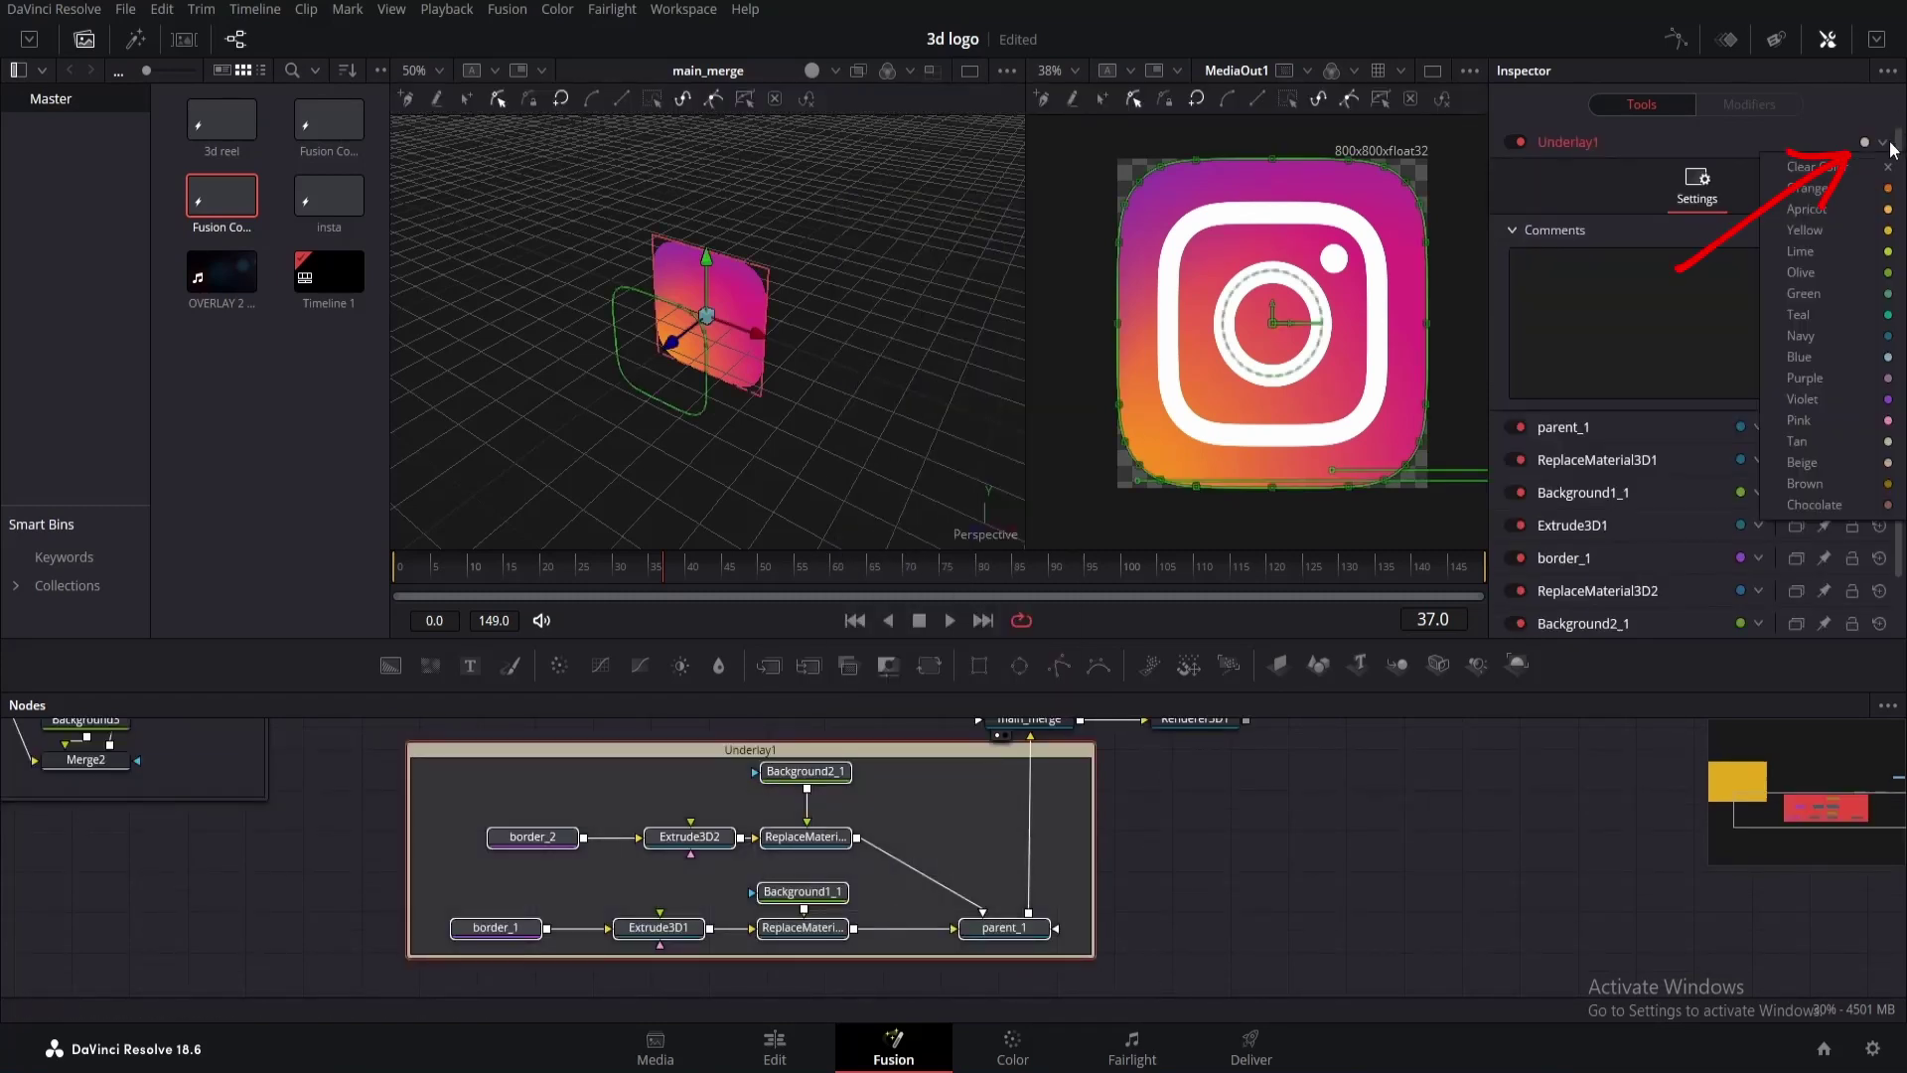
click(1874, 381)
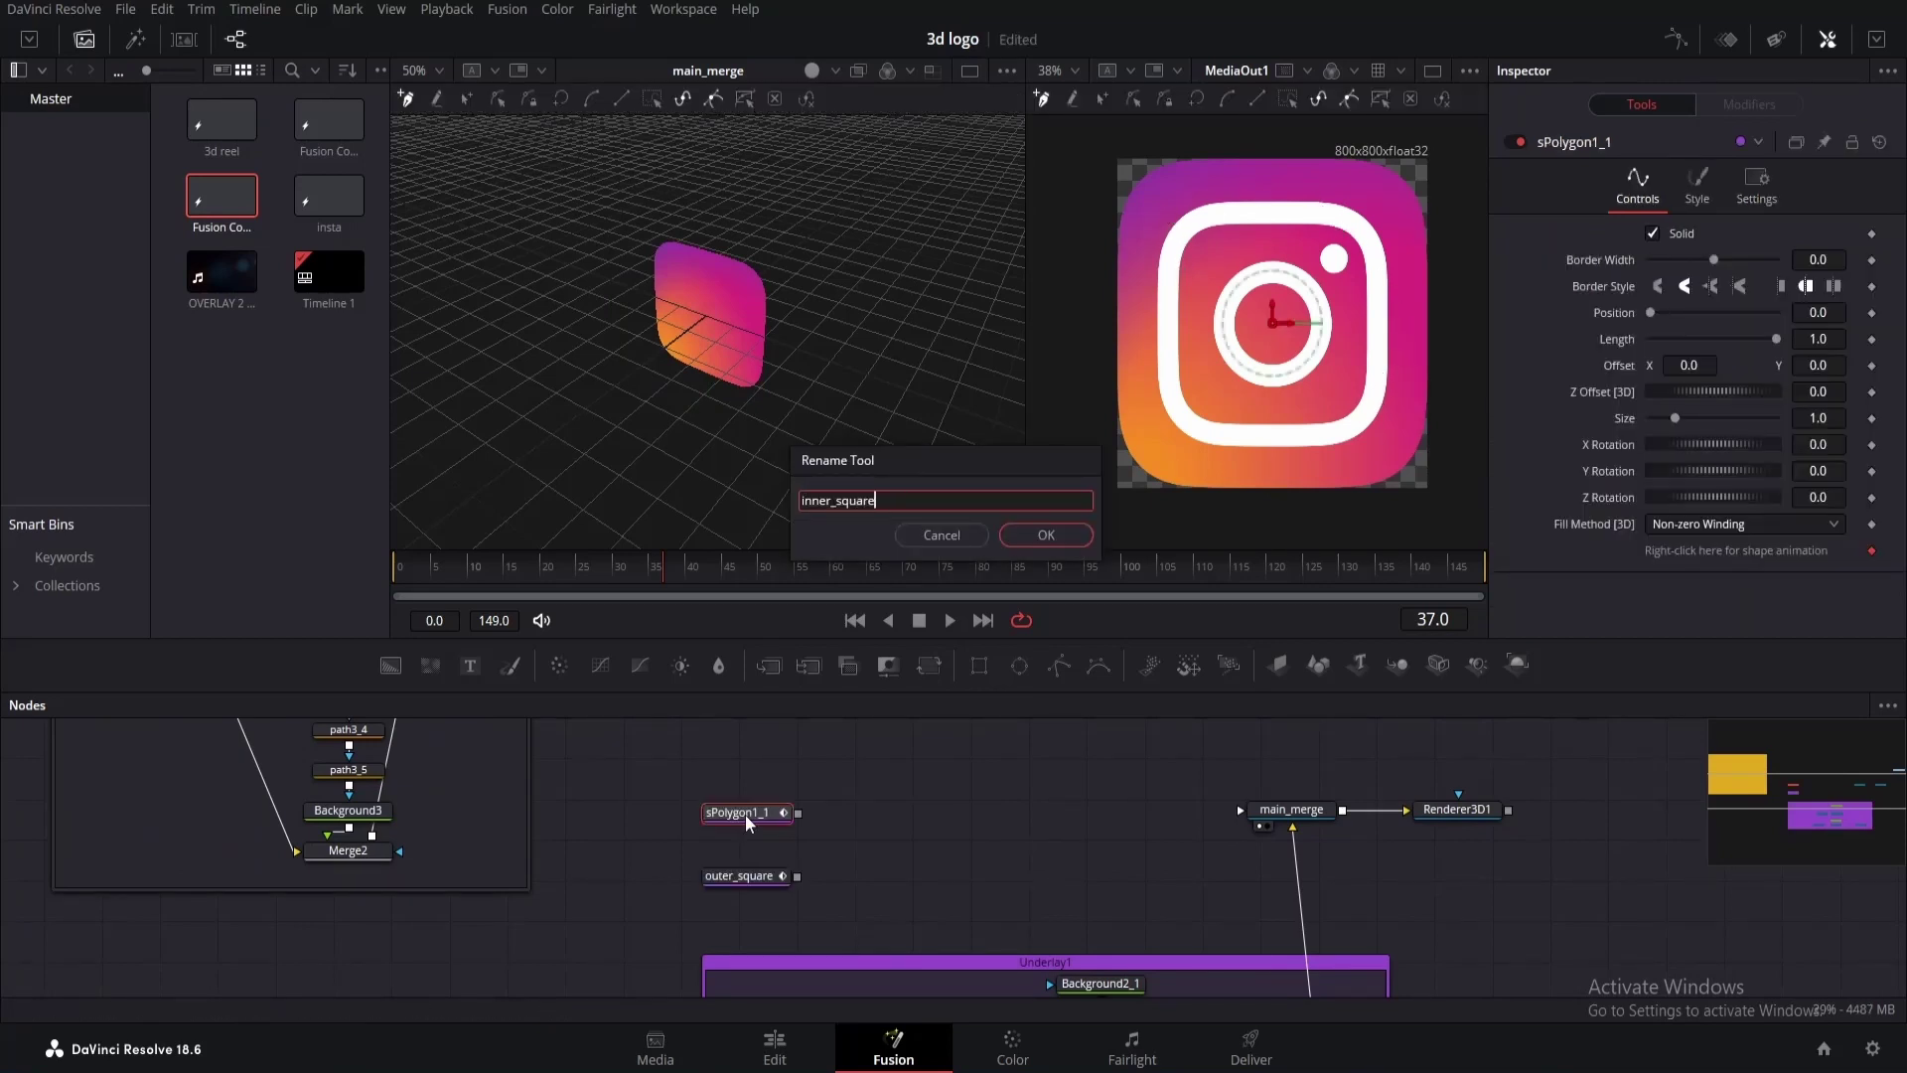
Rename the sPolygon1_1 node inner_square and add an Extrude 3D node linking outer_square to main_merge.
click(1044, 534)
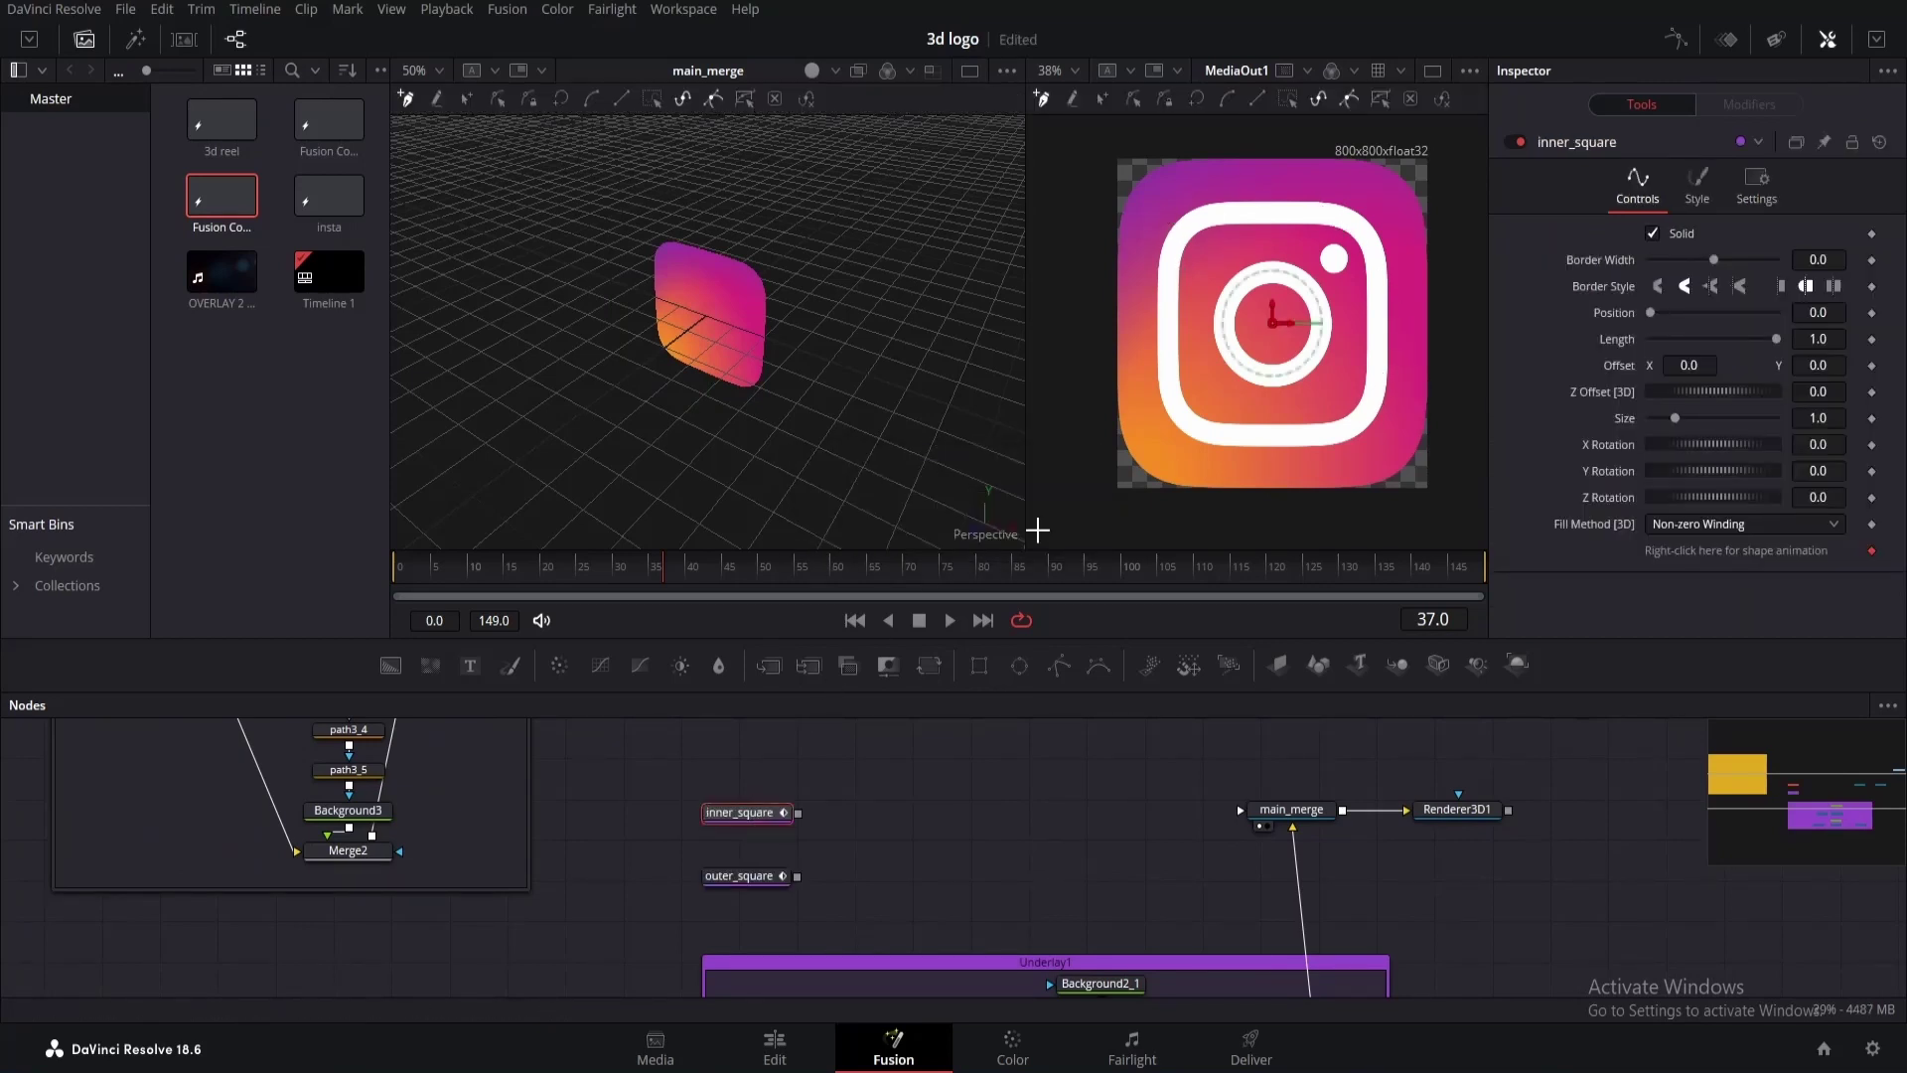
click(755, 878)
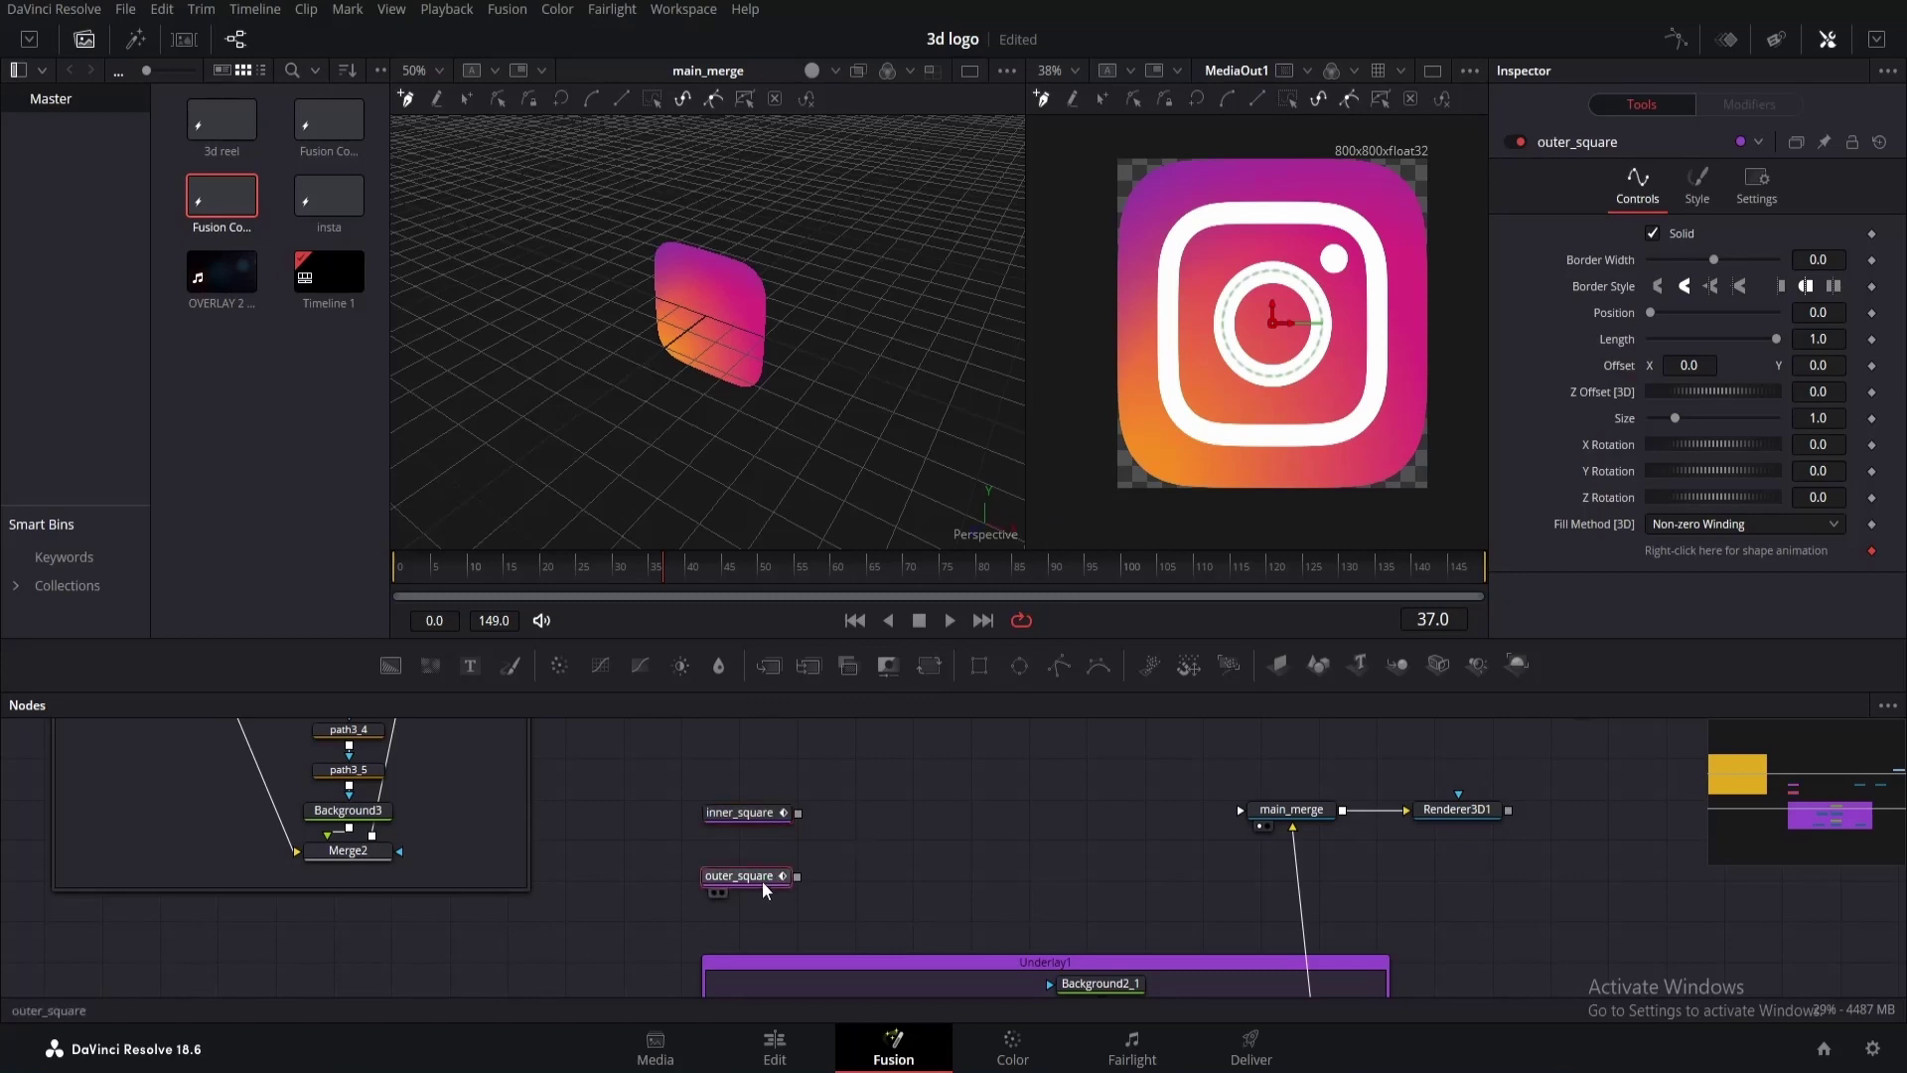
key(shift+space)
click(1014, 693)
drag(1018, 824, 1279, 761)
click(1113, 836)
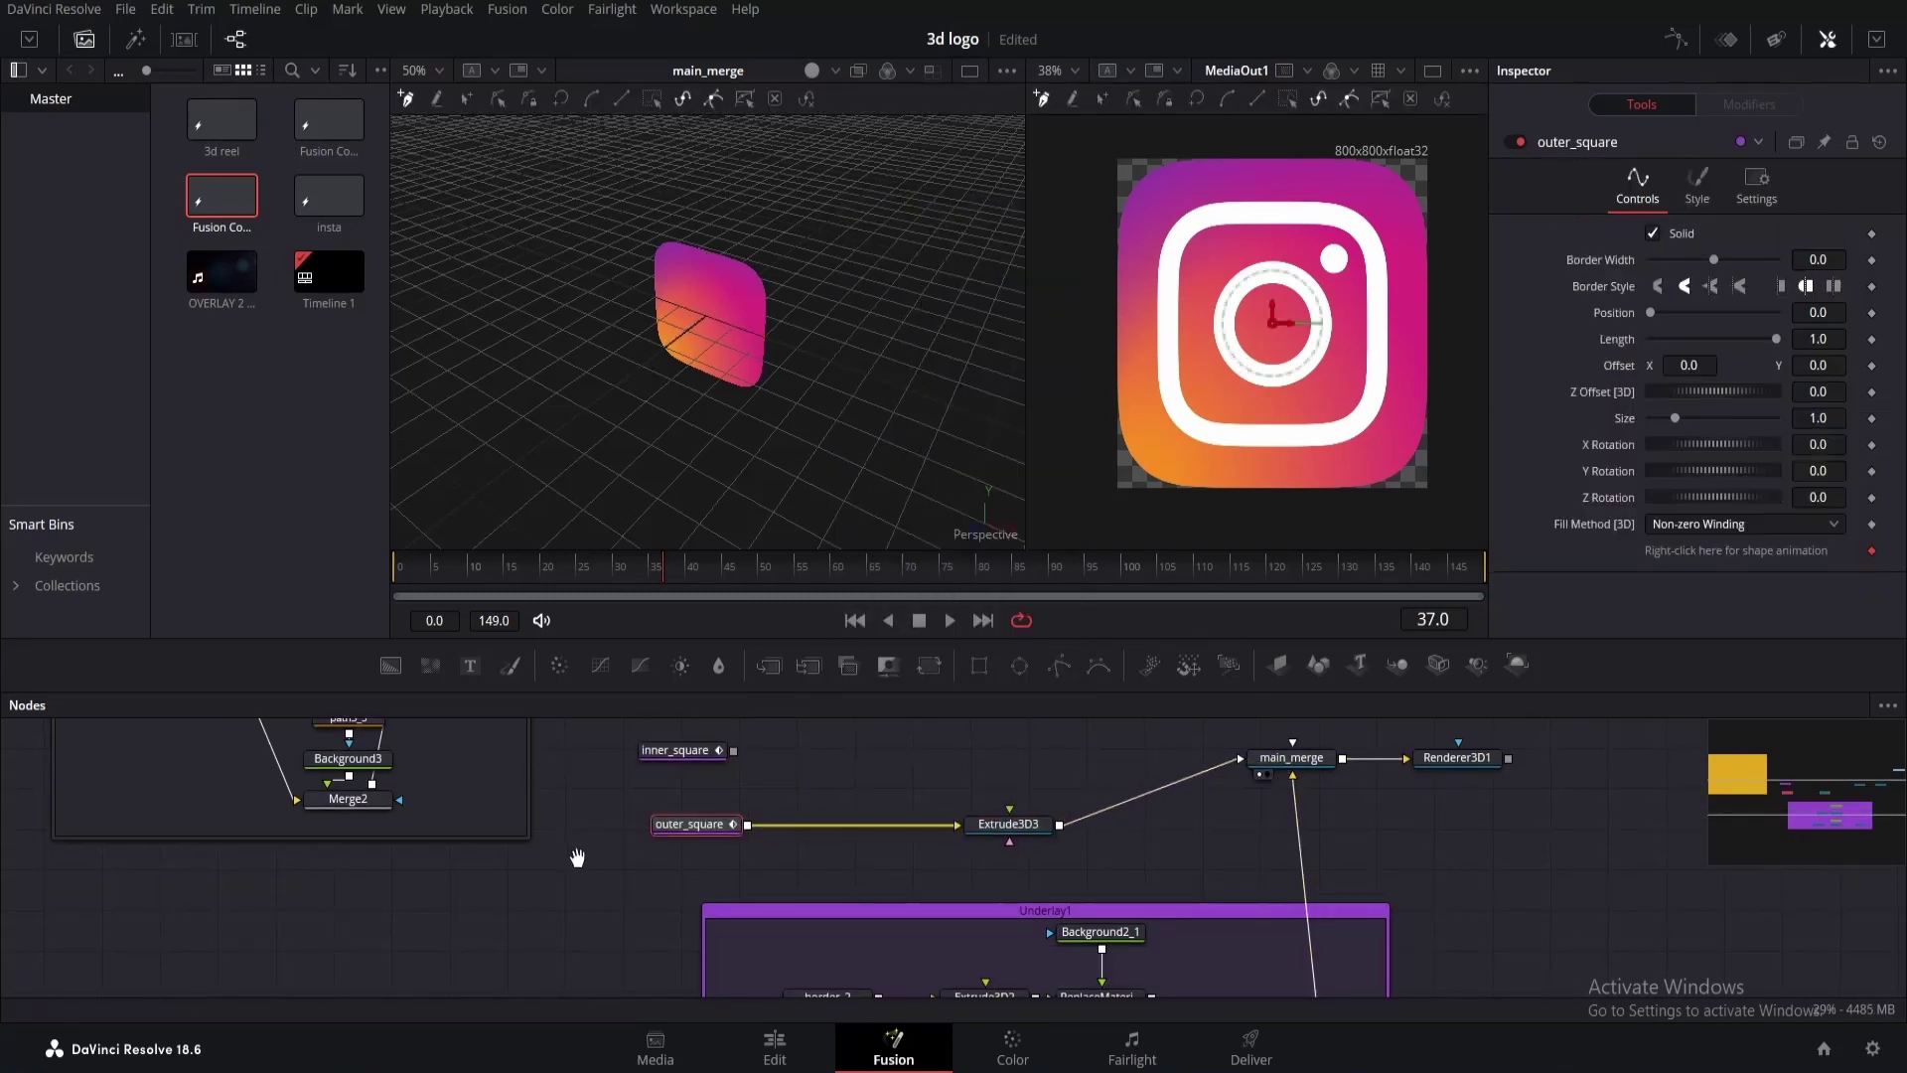
Copy the path3_5 polyline and paste it as the shape of the outer_square polygon.
drag(579, 856, 587, 948)
click(356, 813)
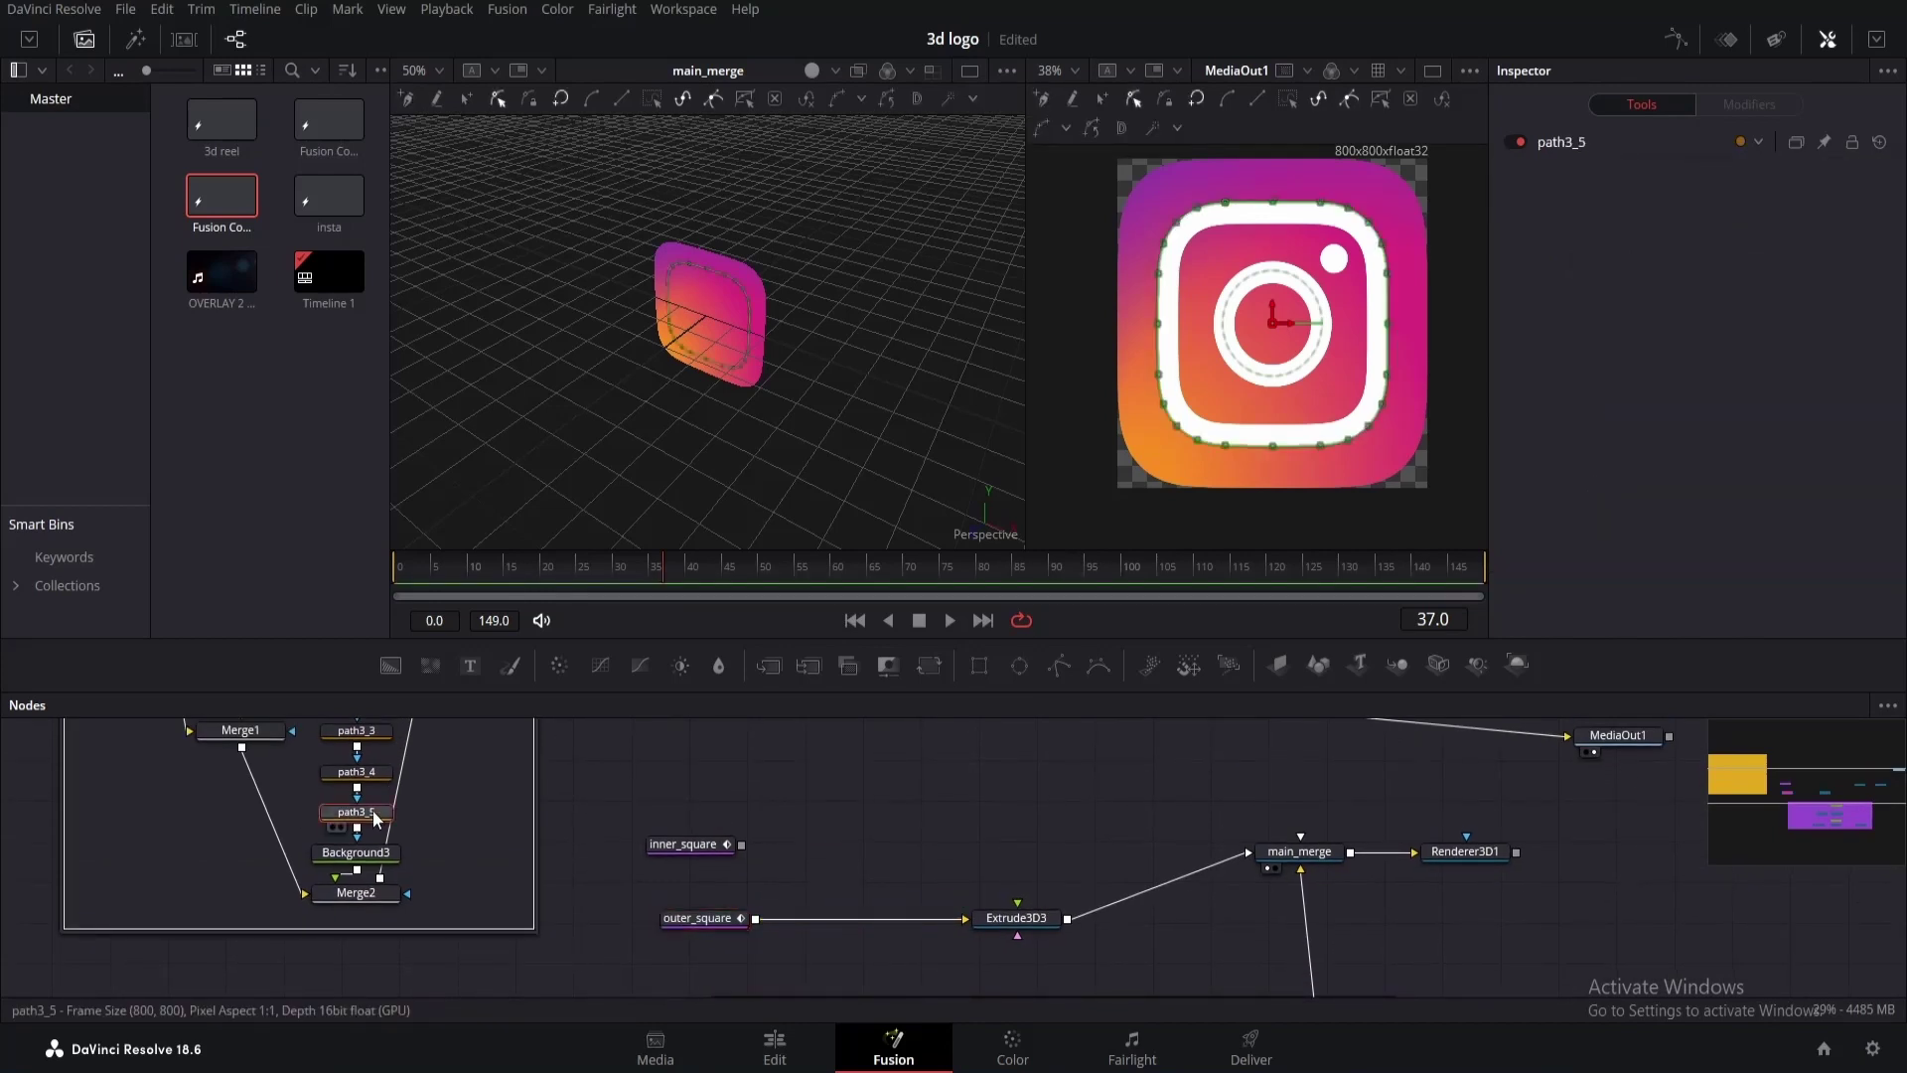
click(707, 919)
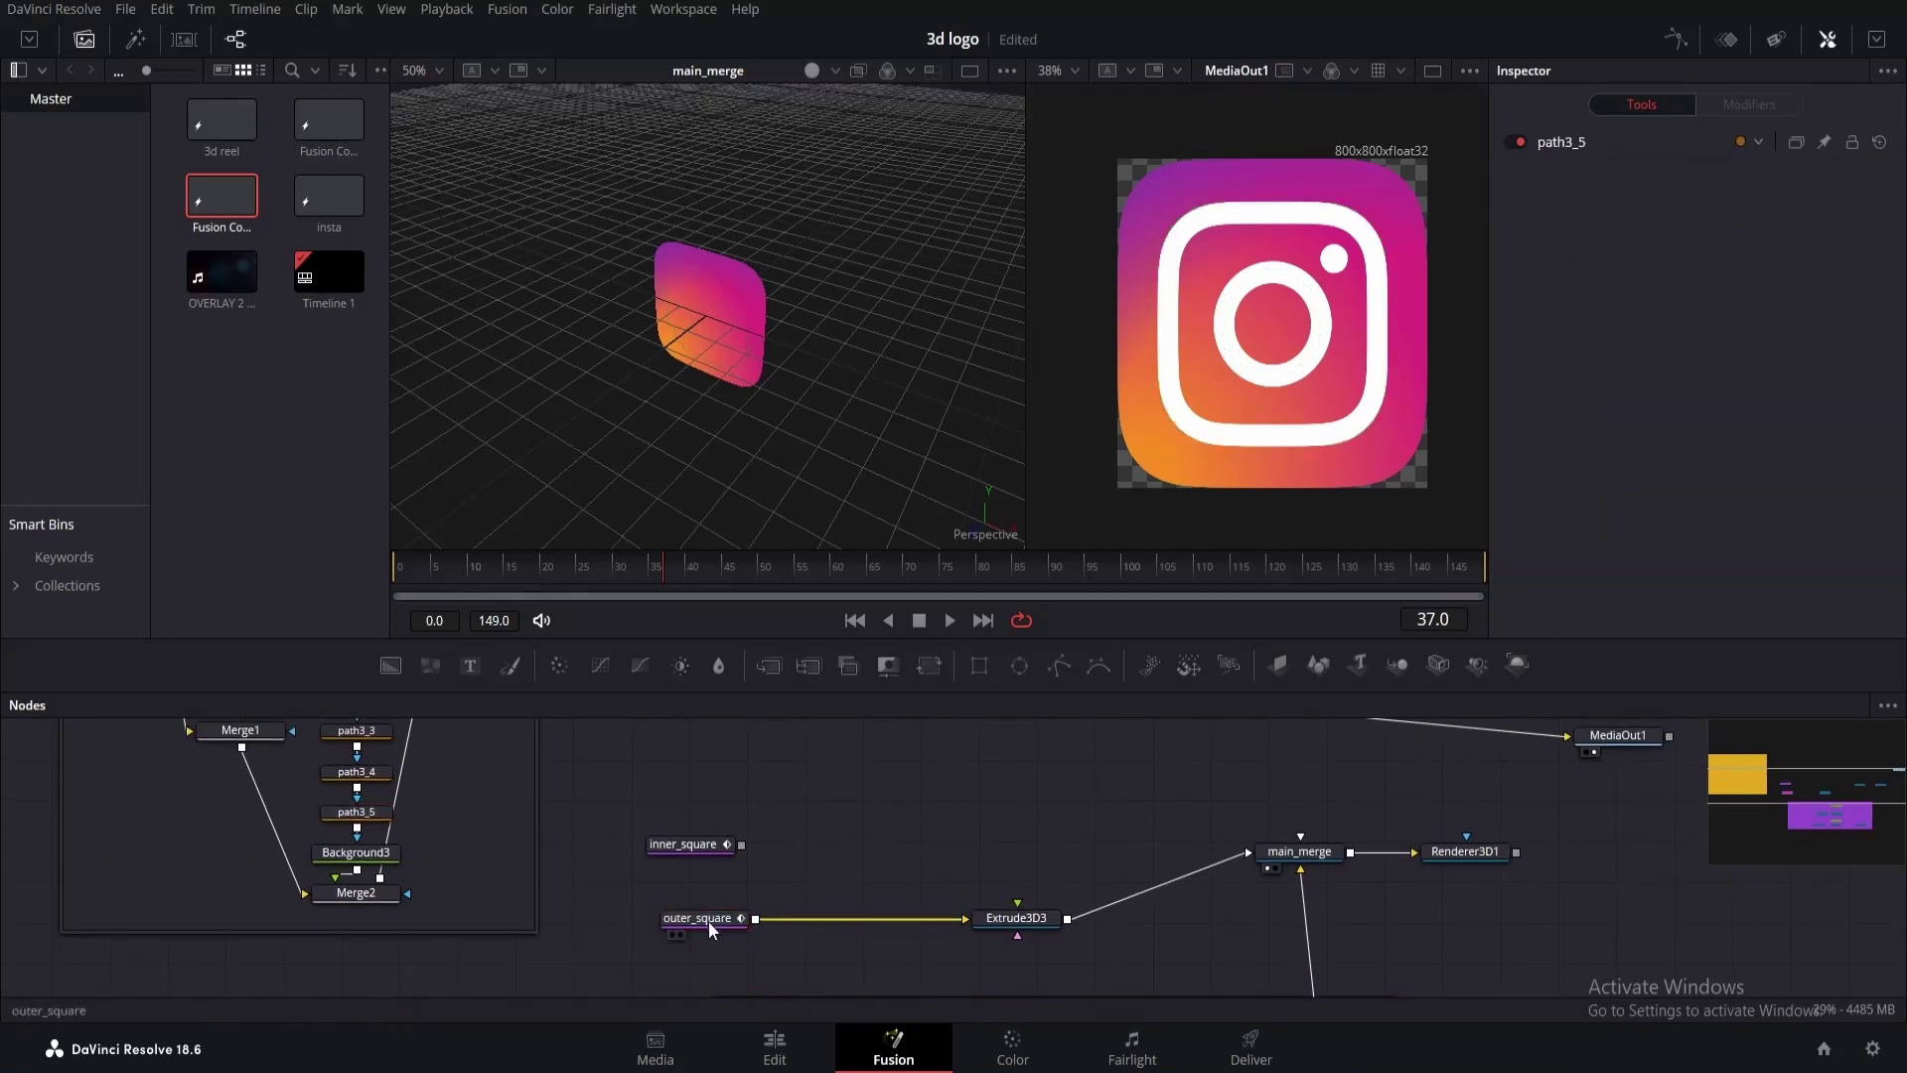
right_click(1803, 549)
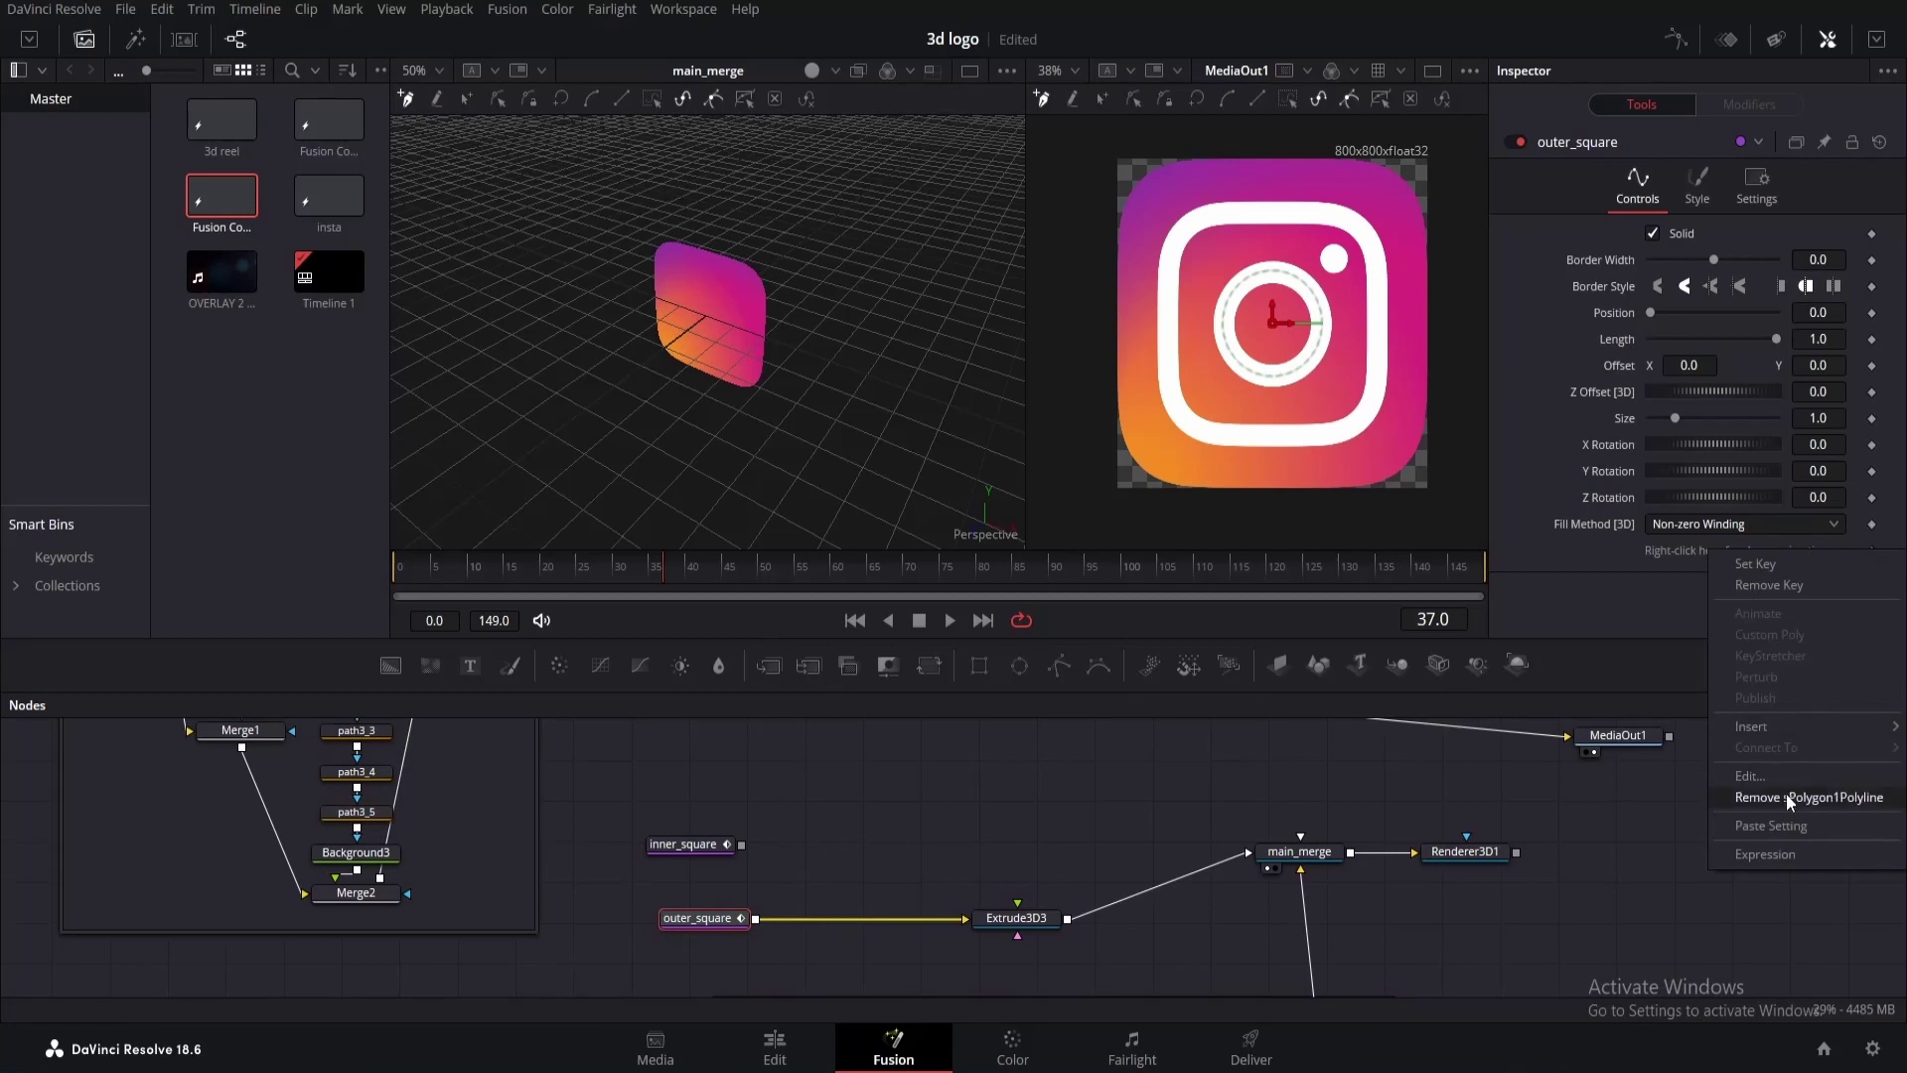
click(1782, 826)
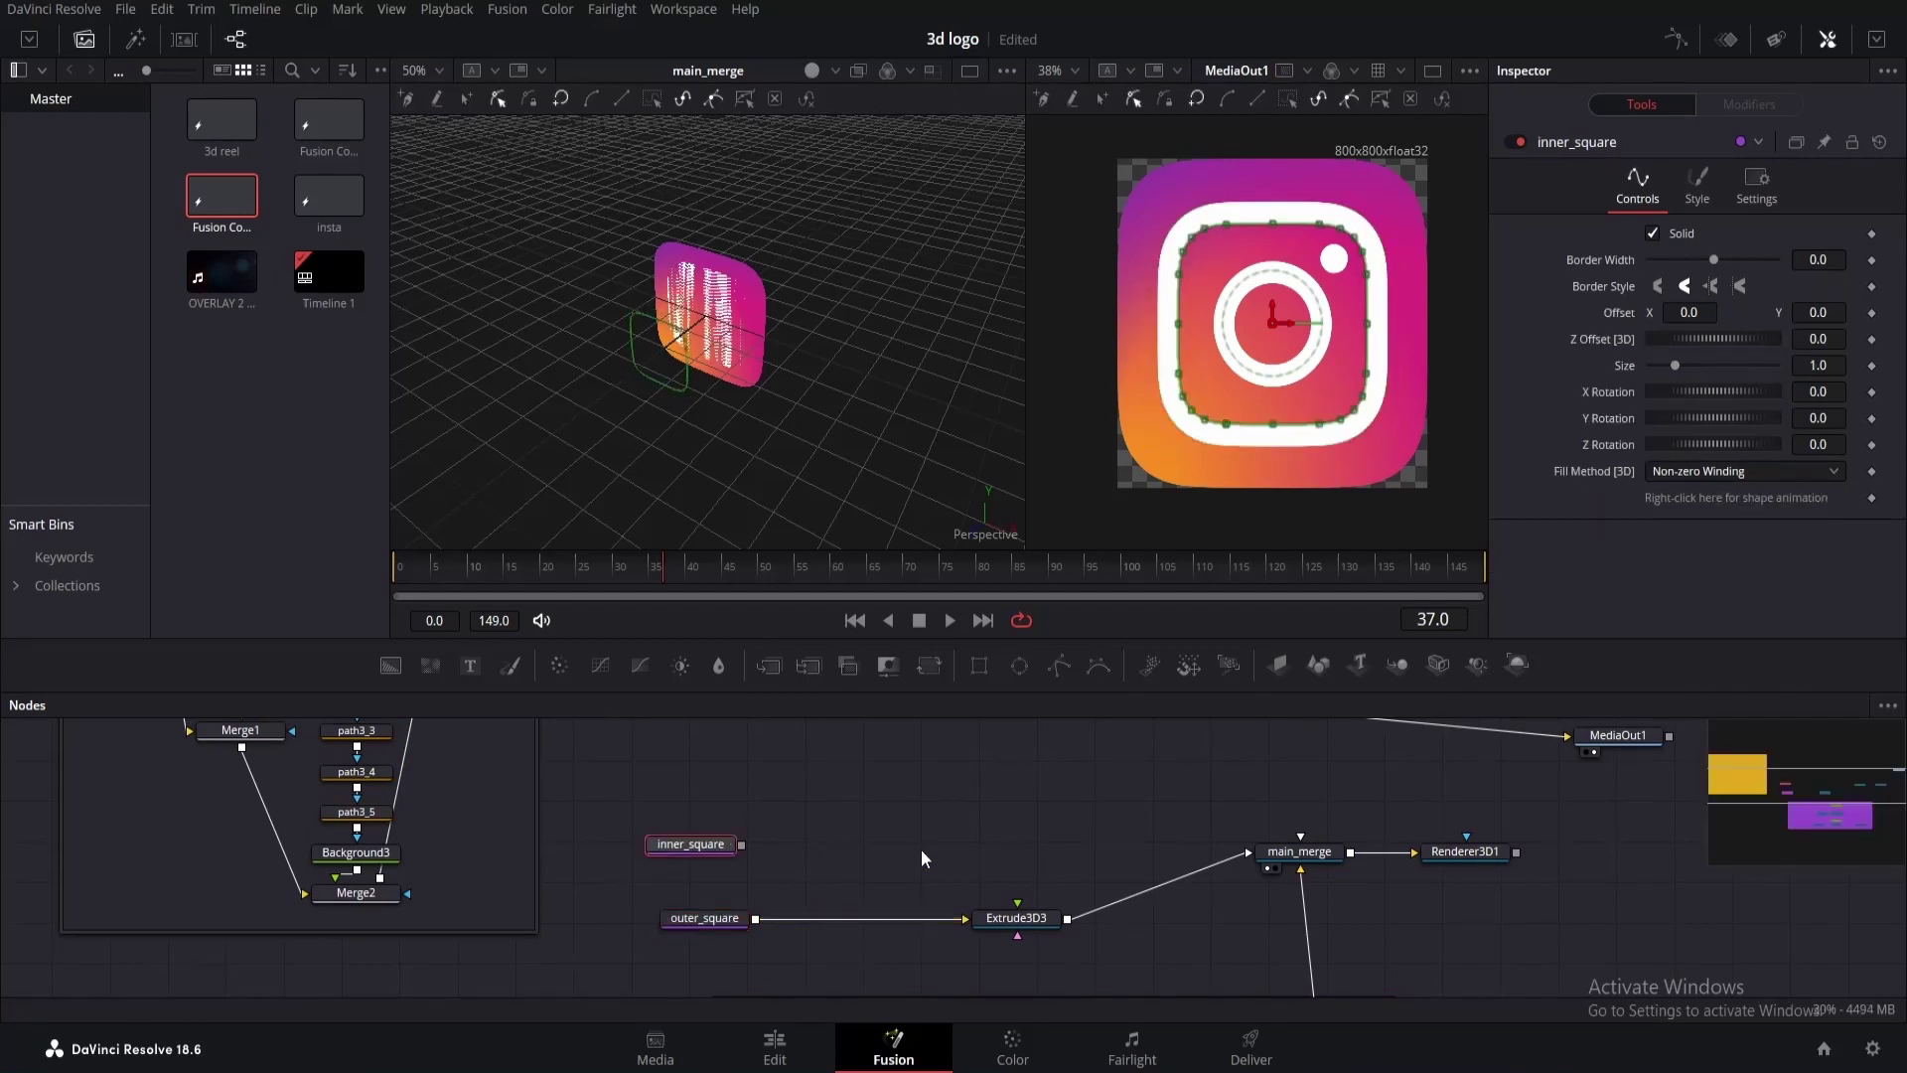
Insert an sBoolean node after outer_square, connect inner_square to it, and show the boolean in the first viewer.
key(shift+space)
text(sboo)
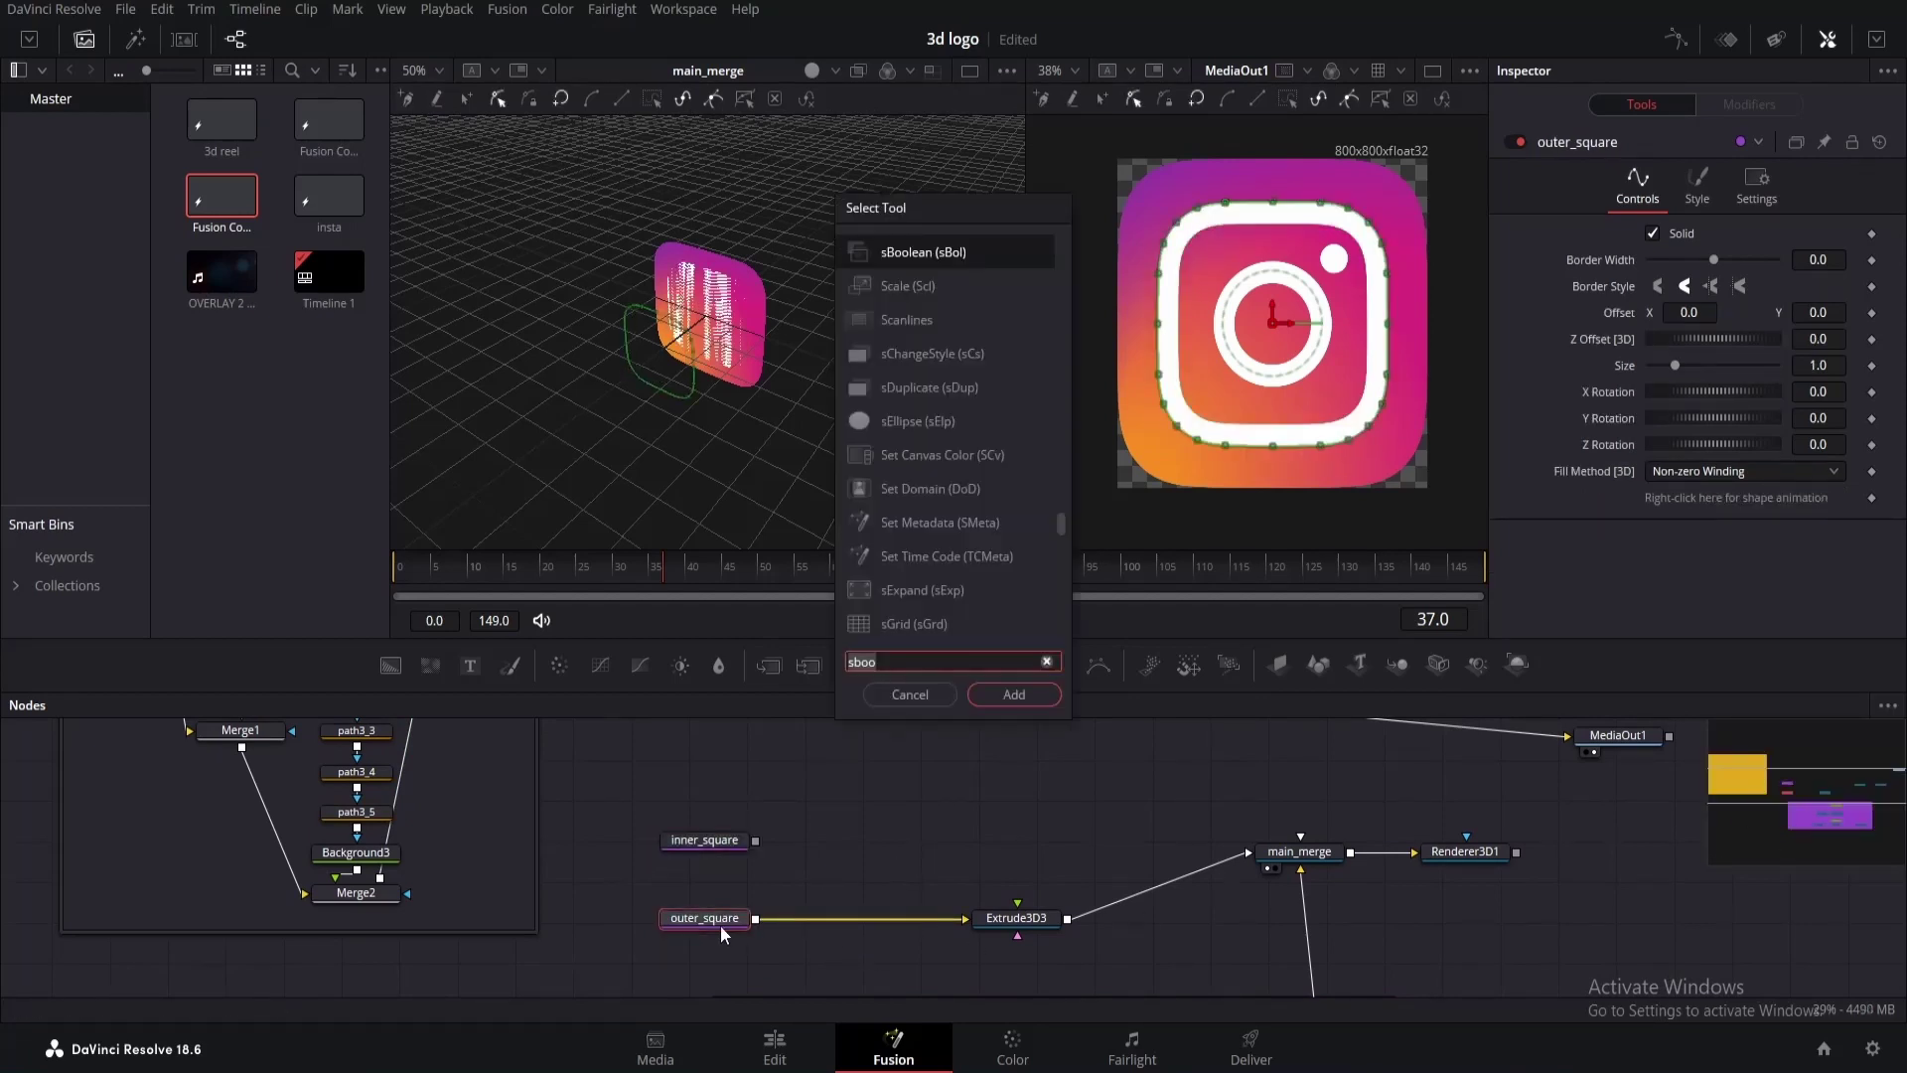
key(Return)
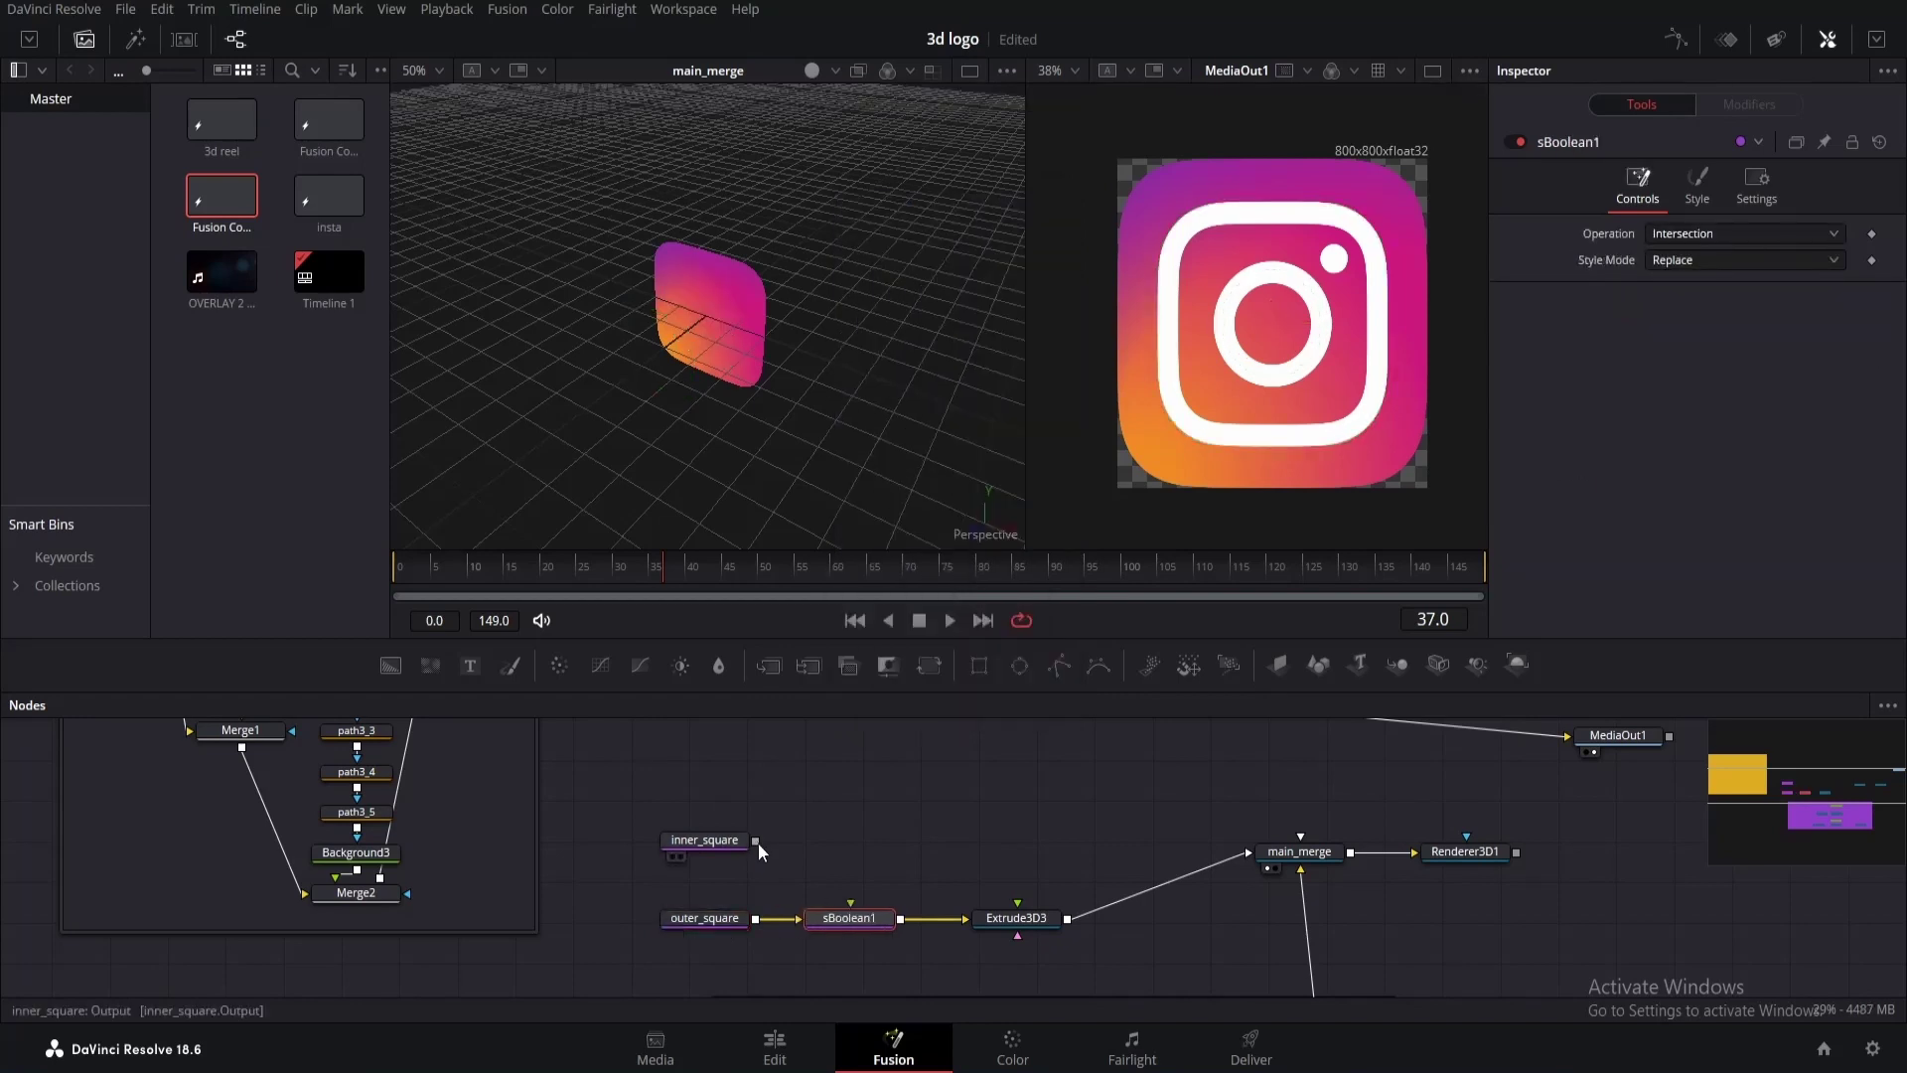
drag(755, 841, 856, 916)
drag(849, 918, 785, 248)
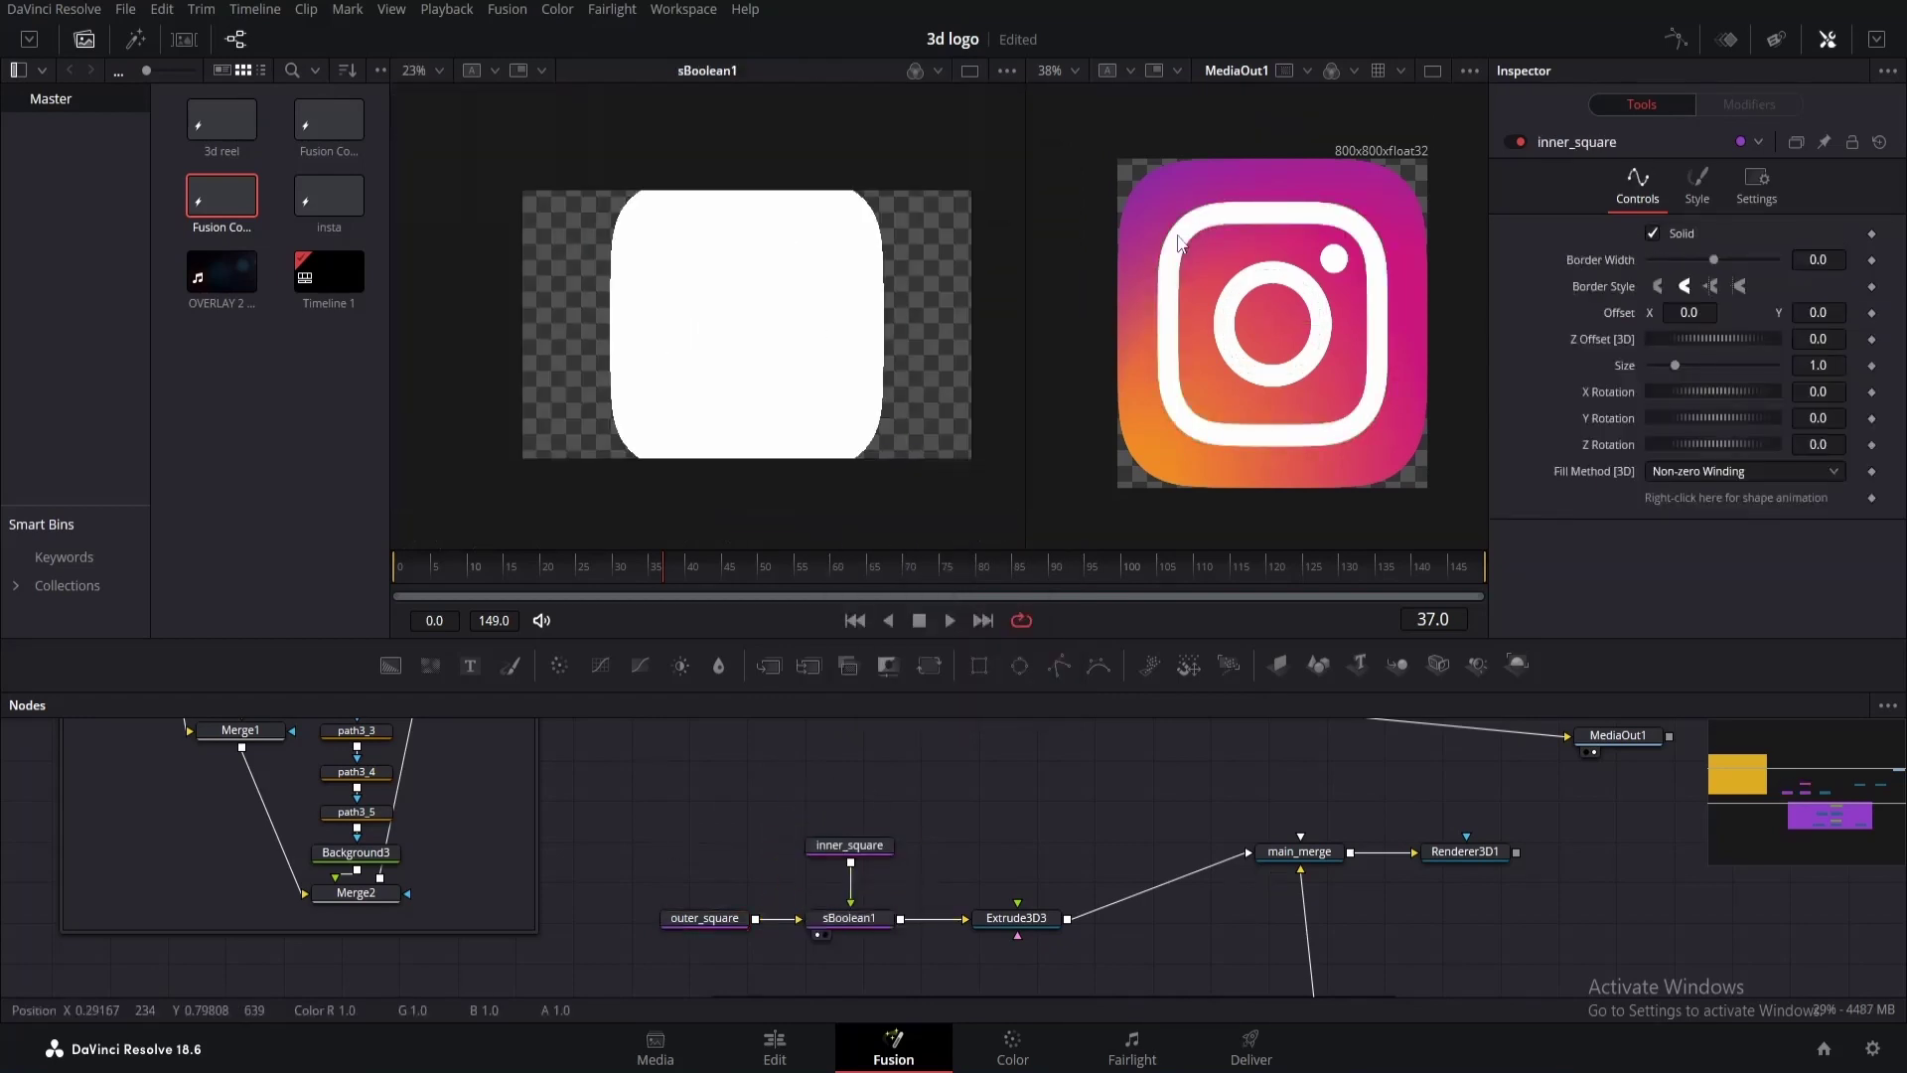
Set the operation of sBoolean1 to Subtract.
click(872, 920)
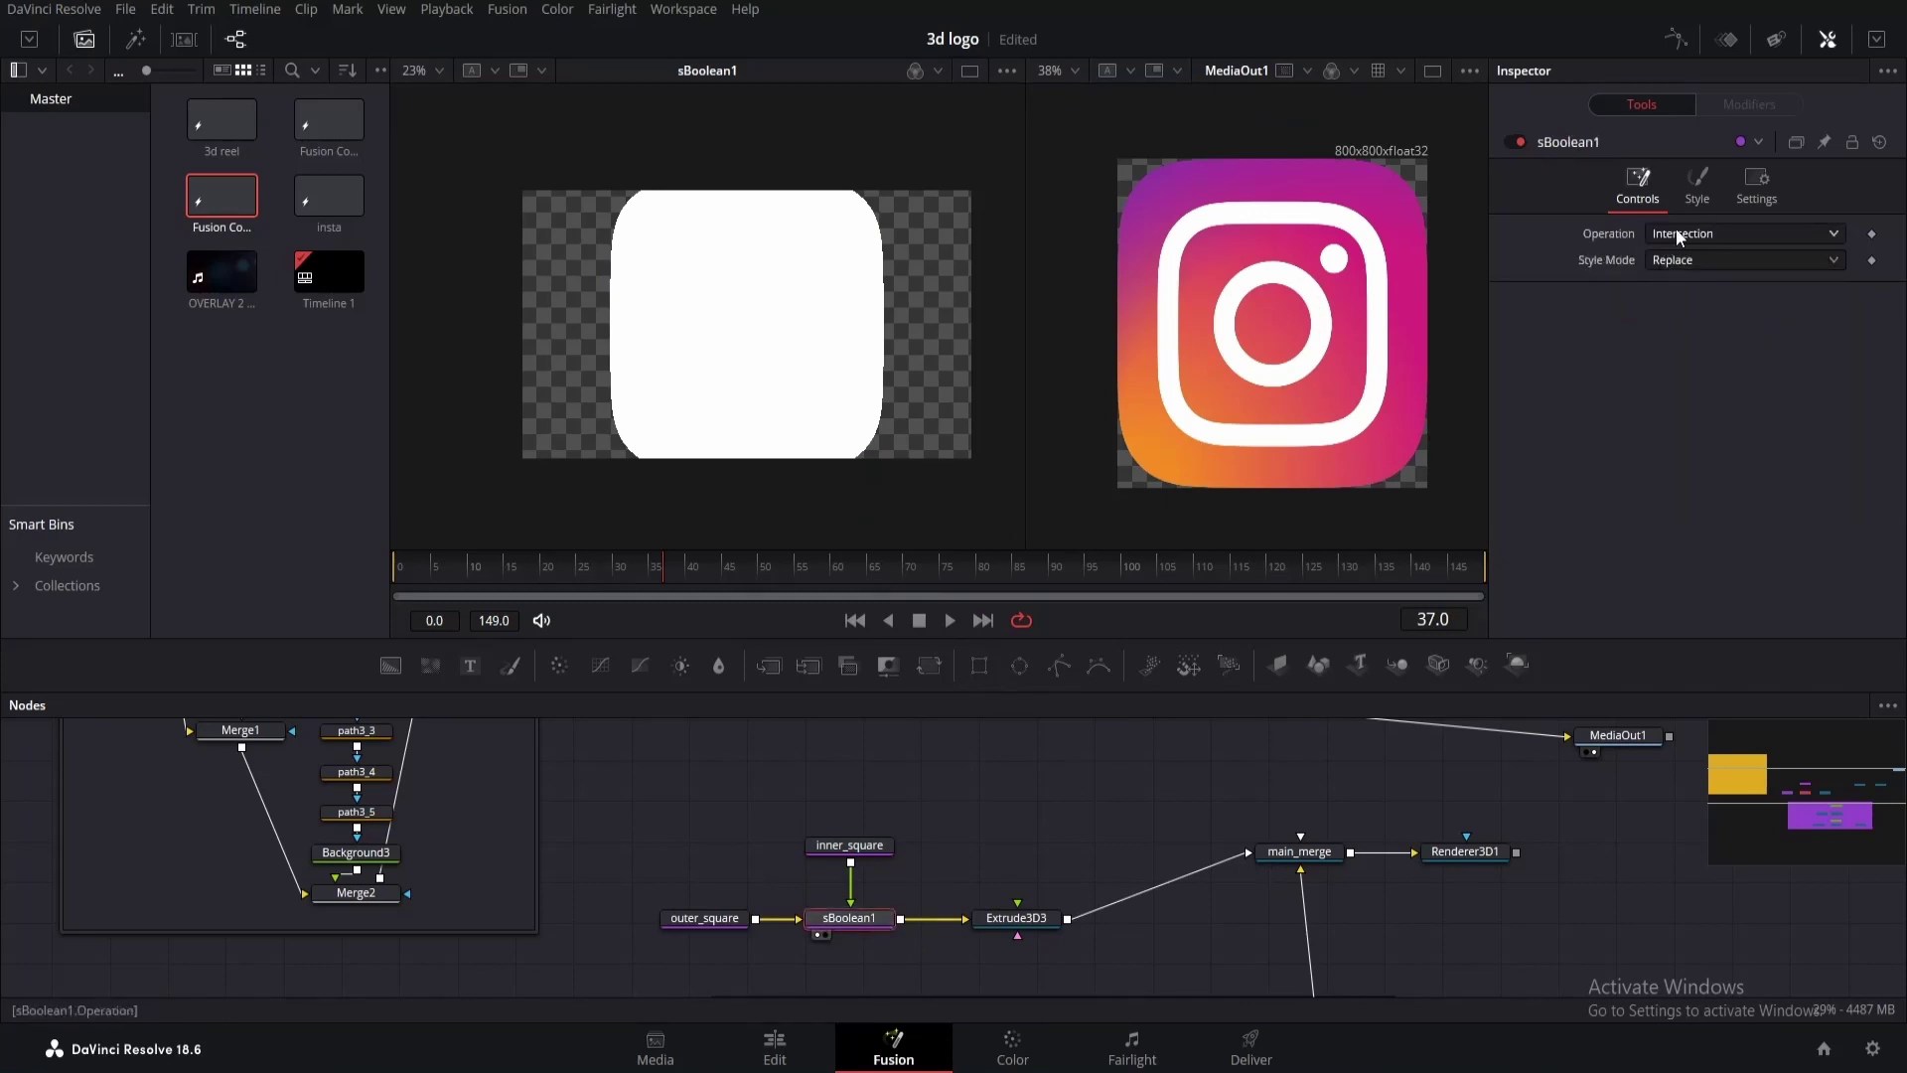
click(1712, 234)
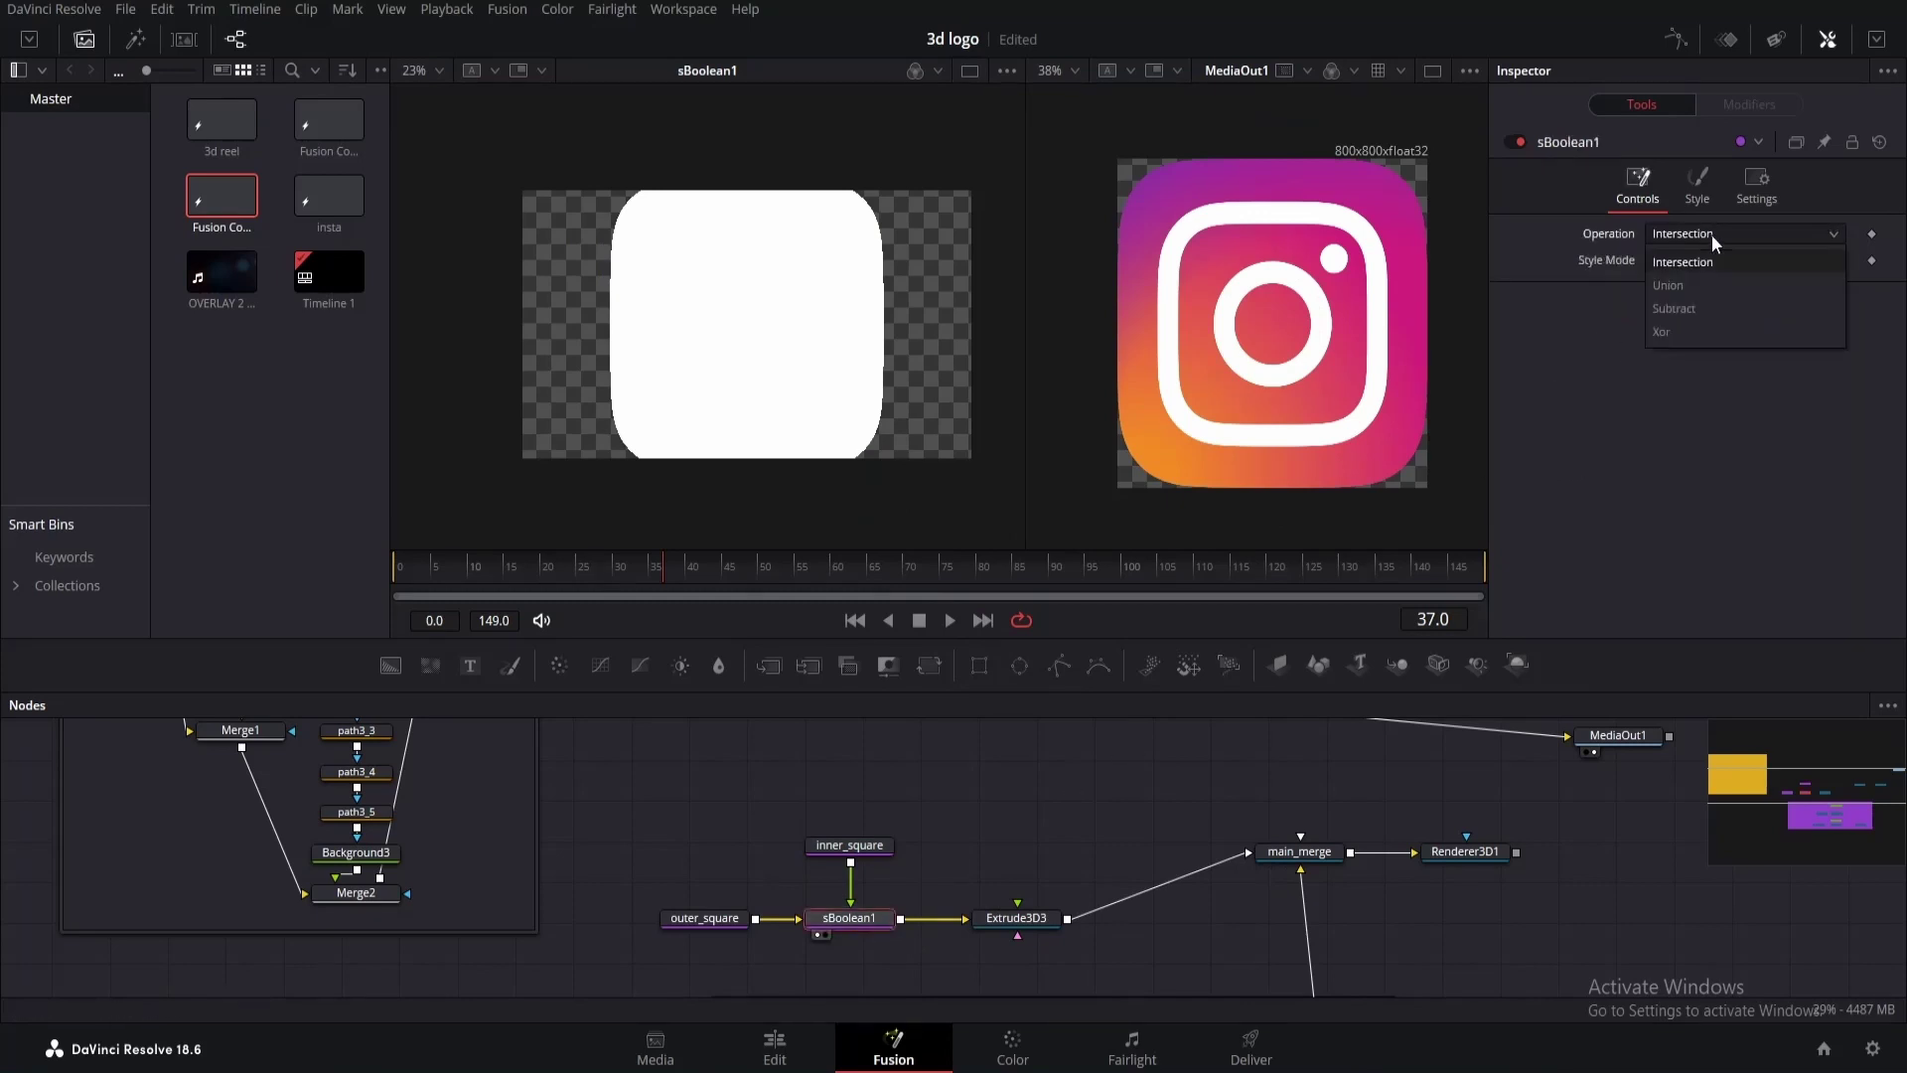
click(1696, 314)
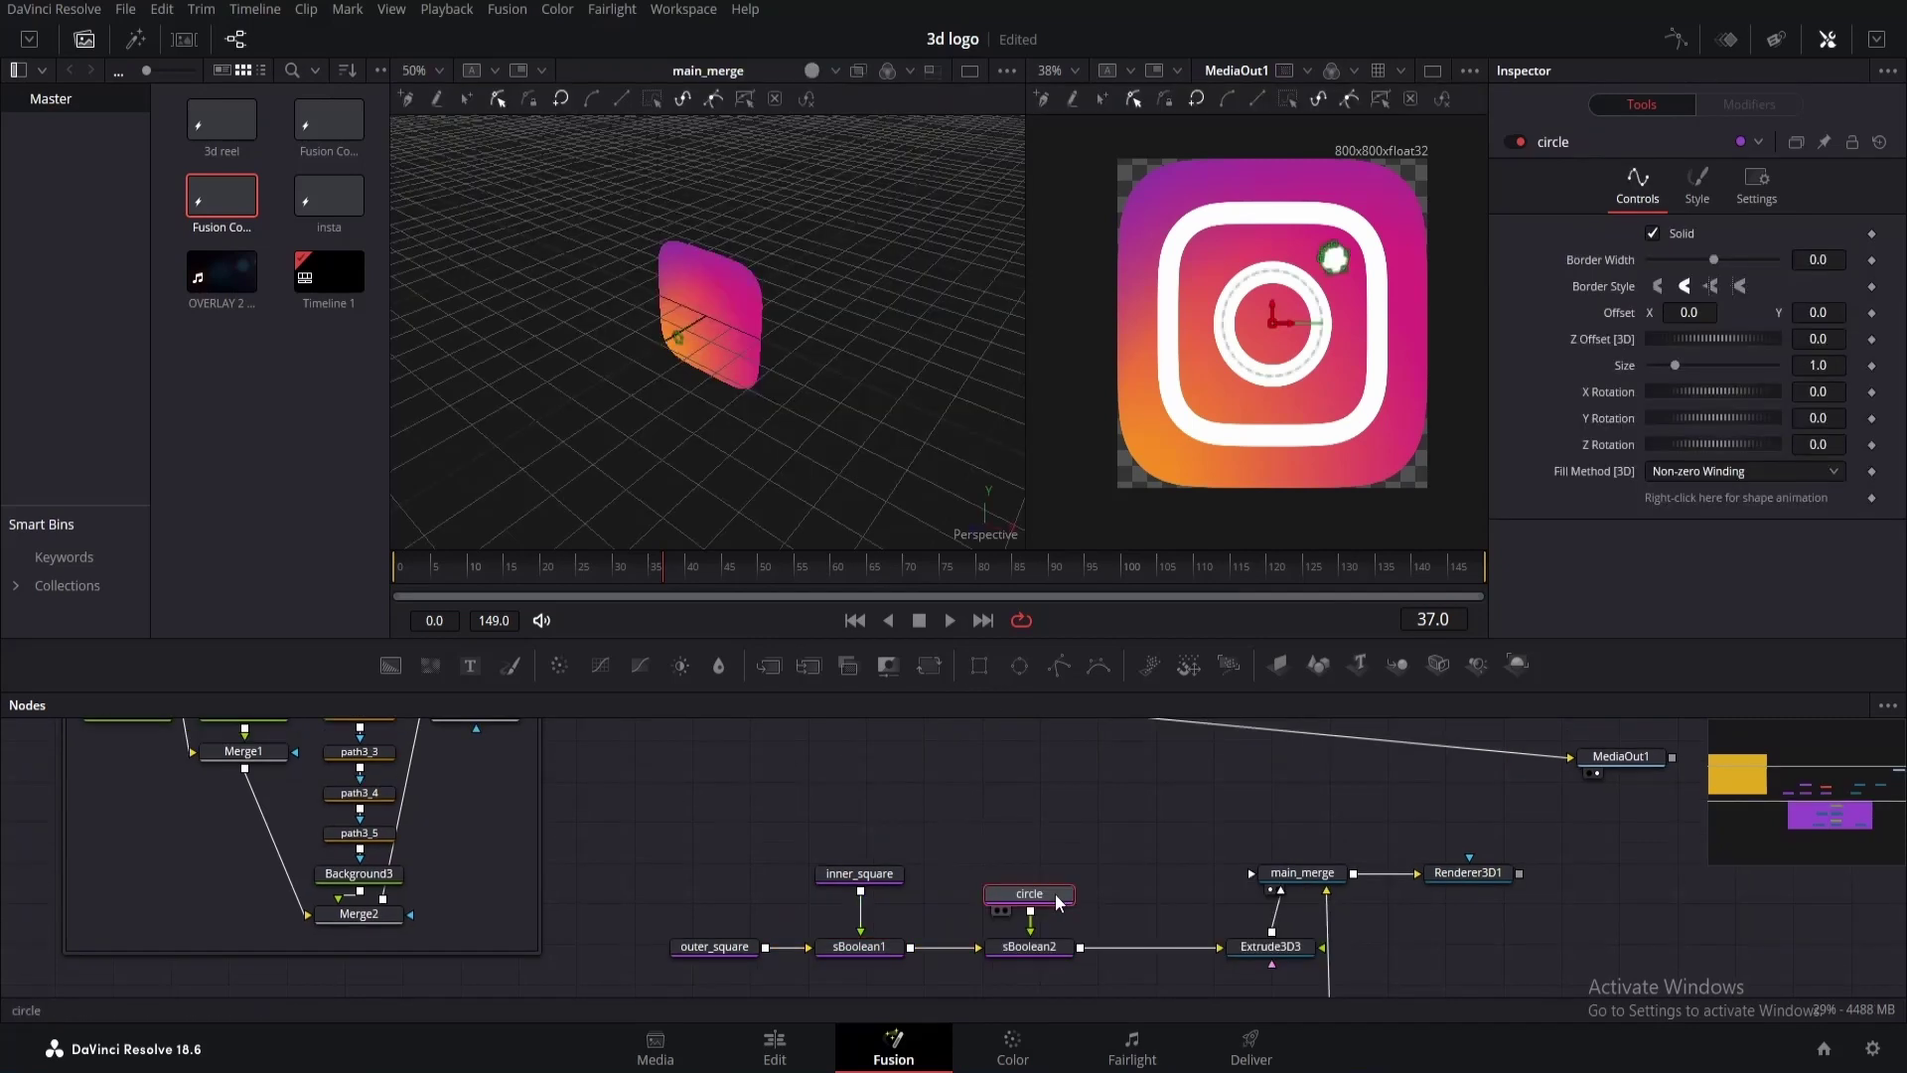
Align inner_square level with the circle node and set the operation of sBoolean2 to Union.
drag(860, 875, 860, 893)
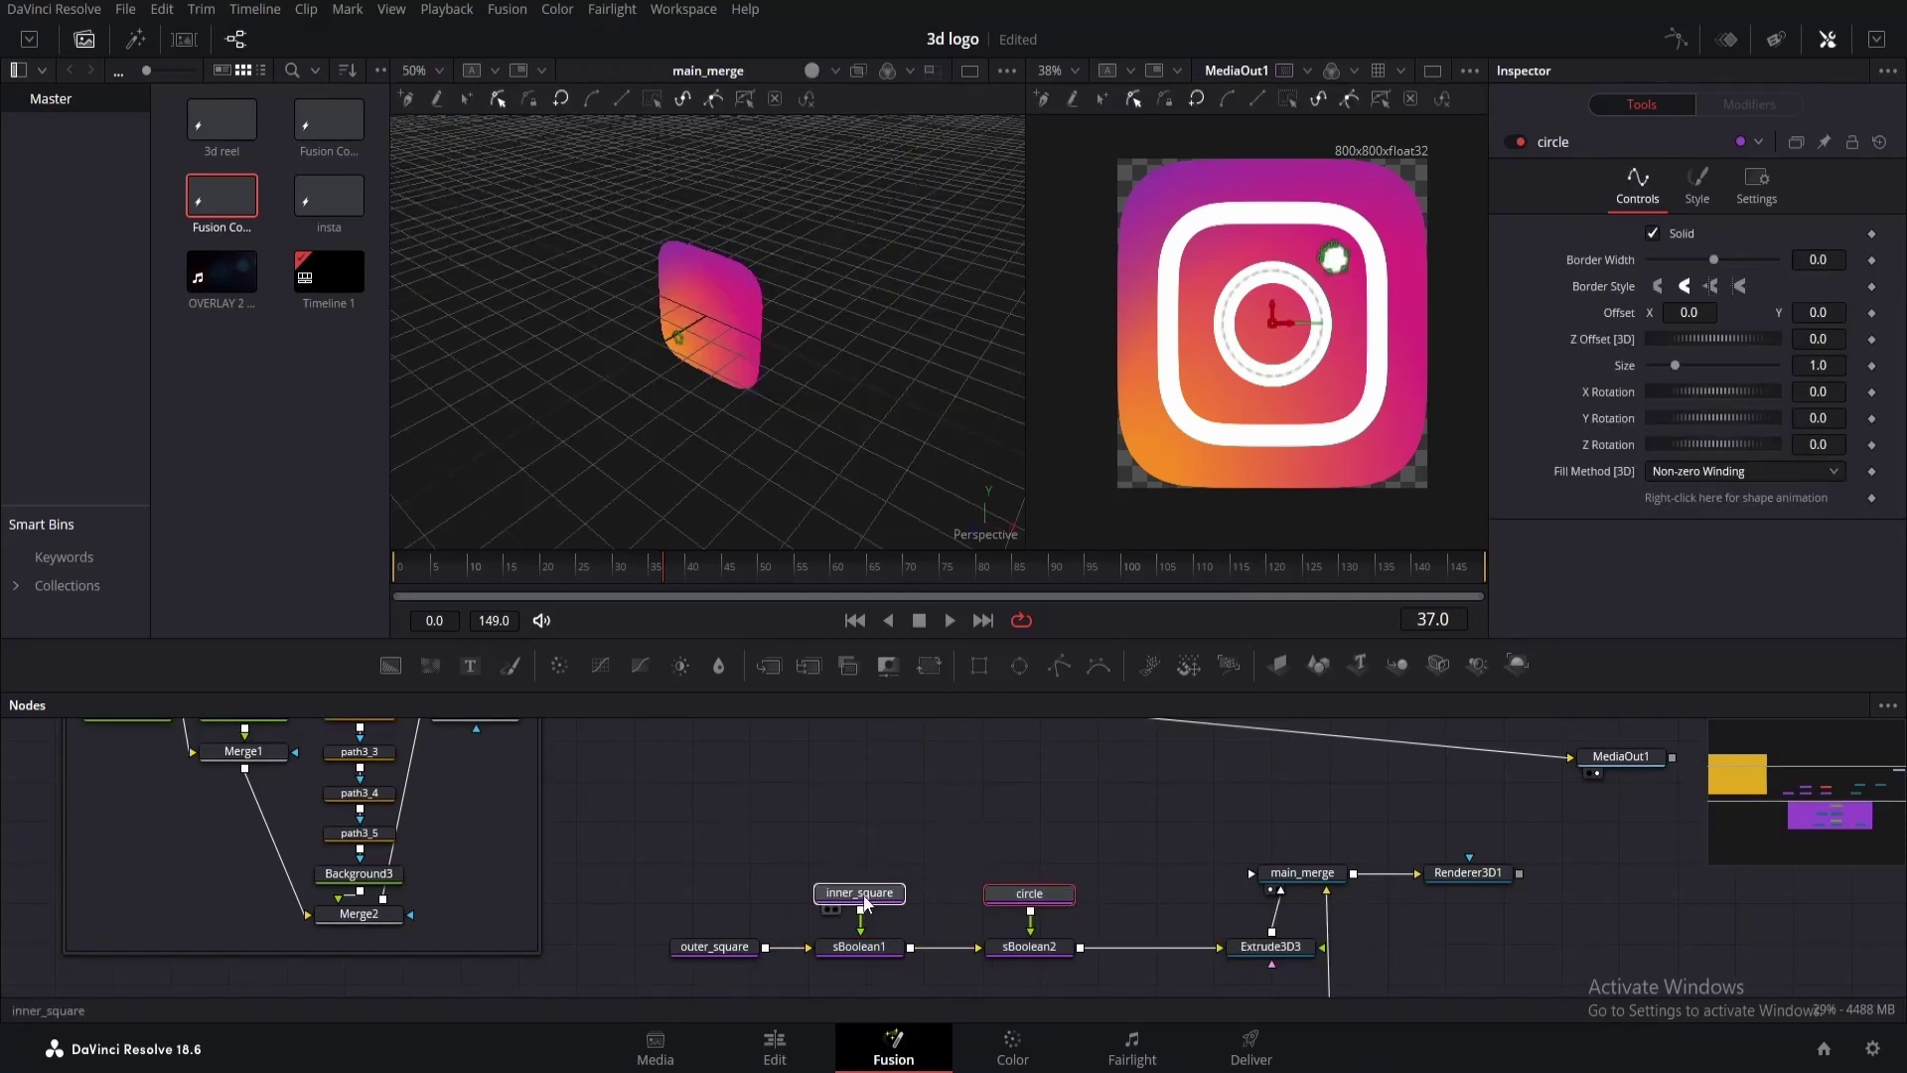
click(1031, 945)
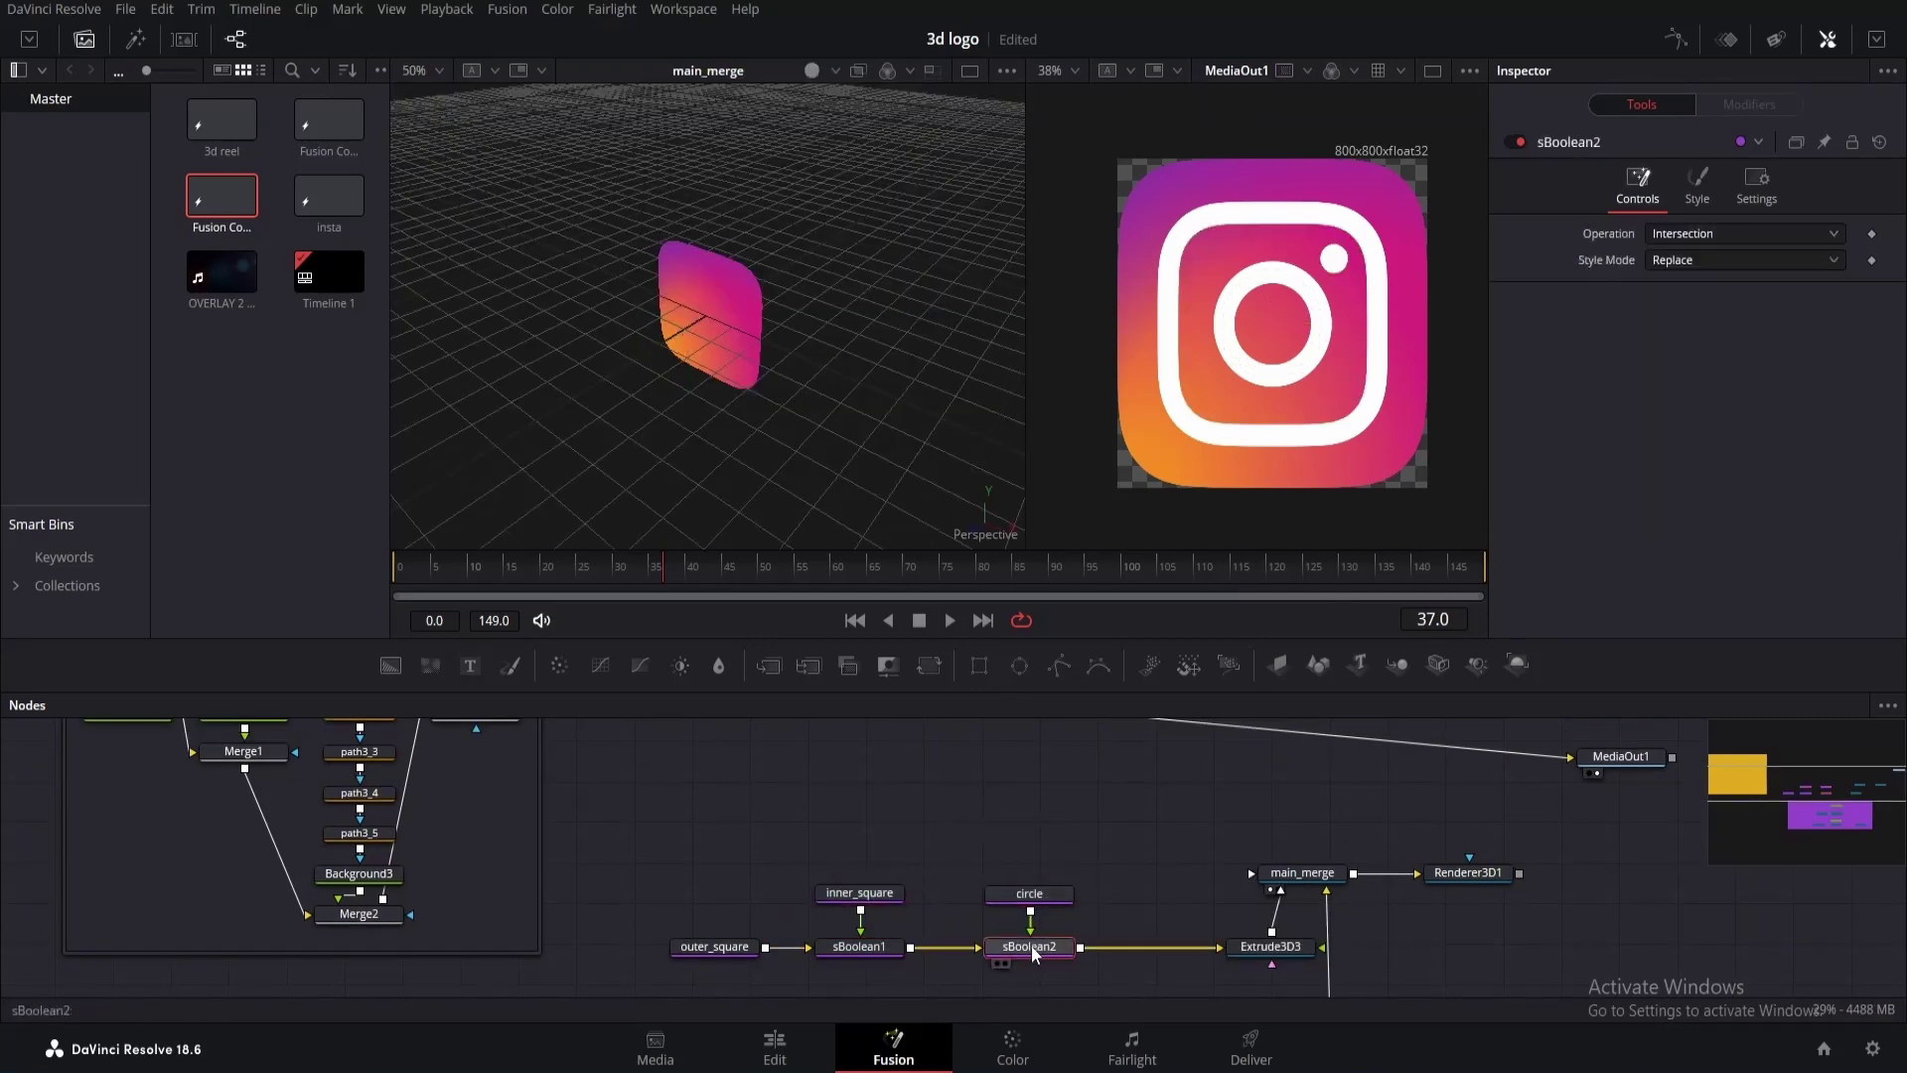
click(1673, 234)
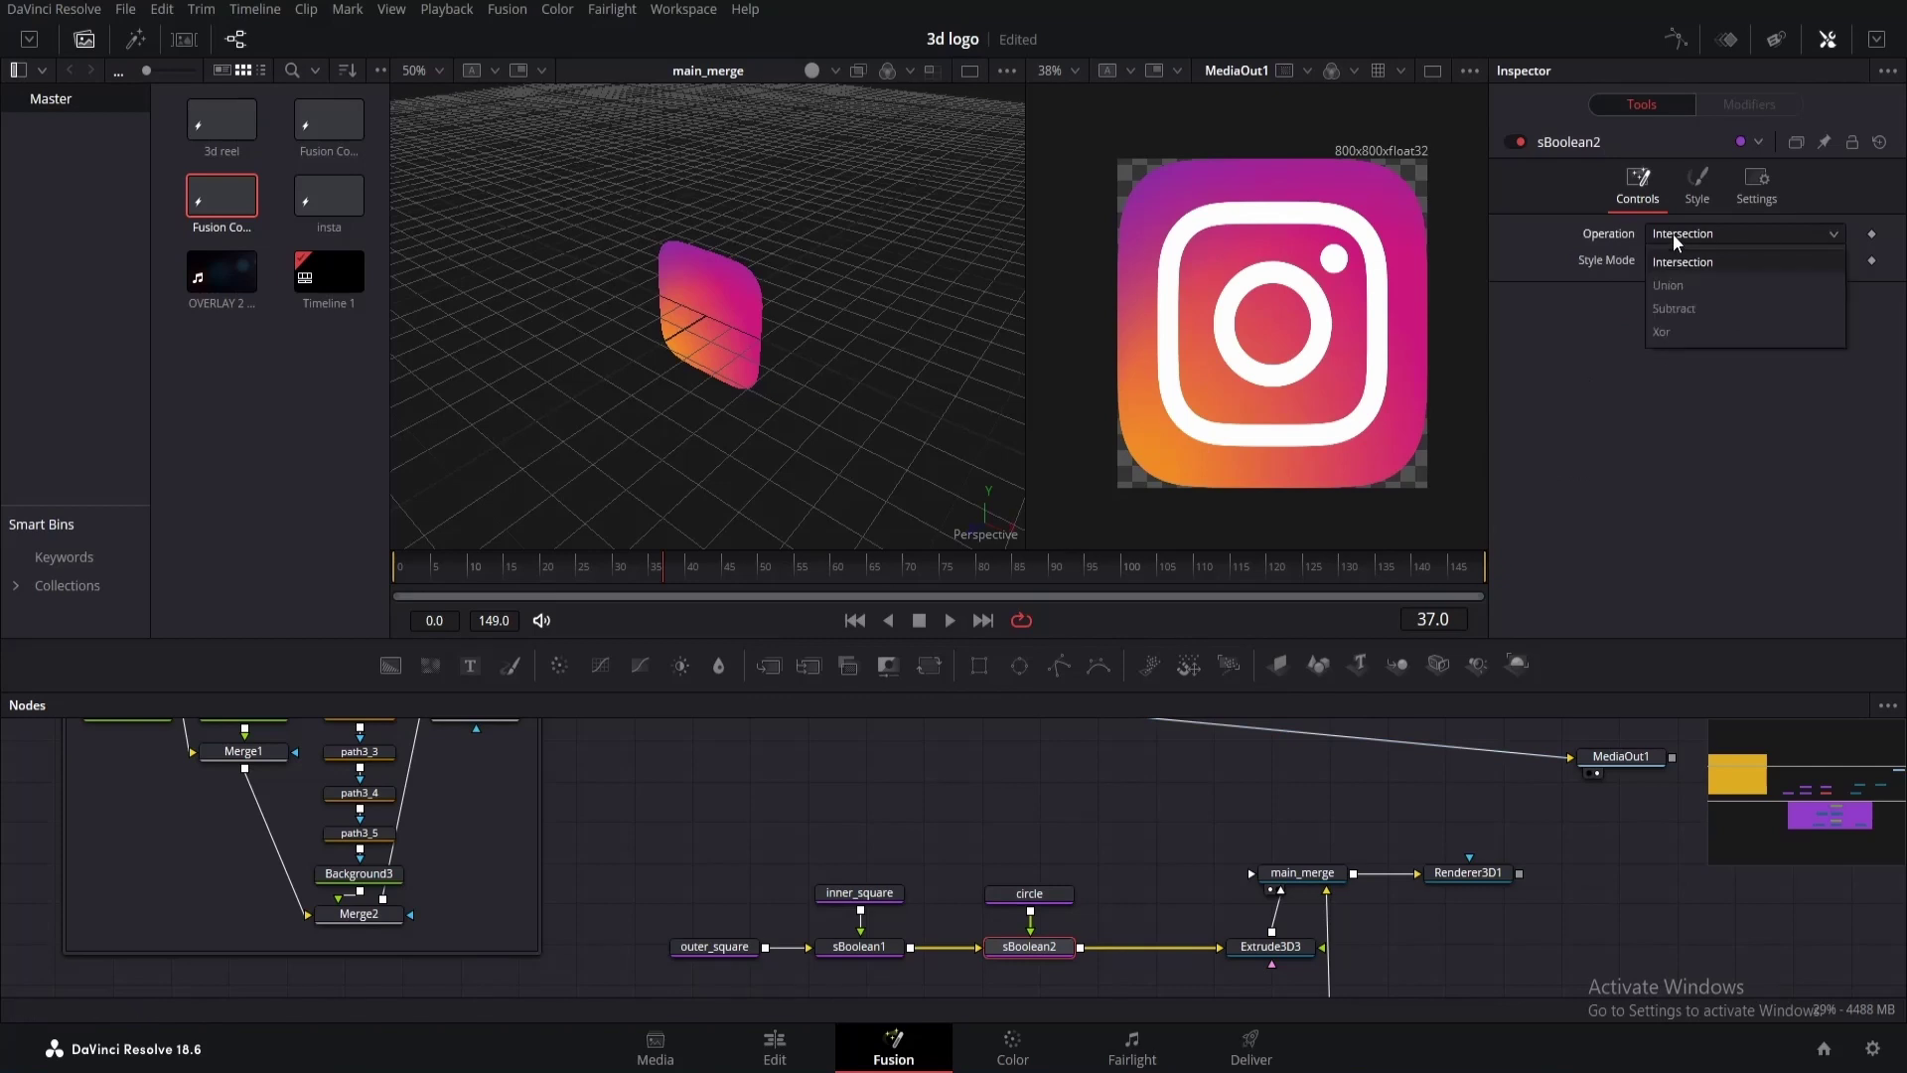
click(1687, 288)
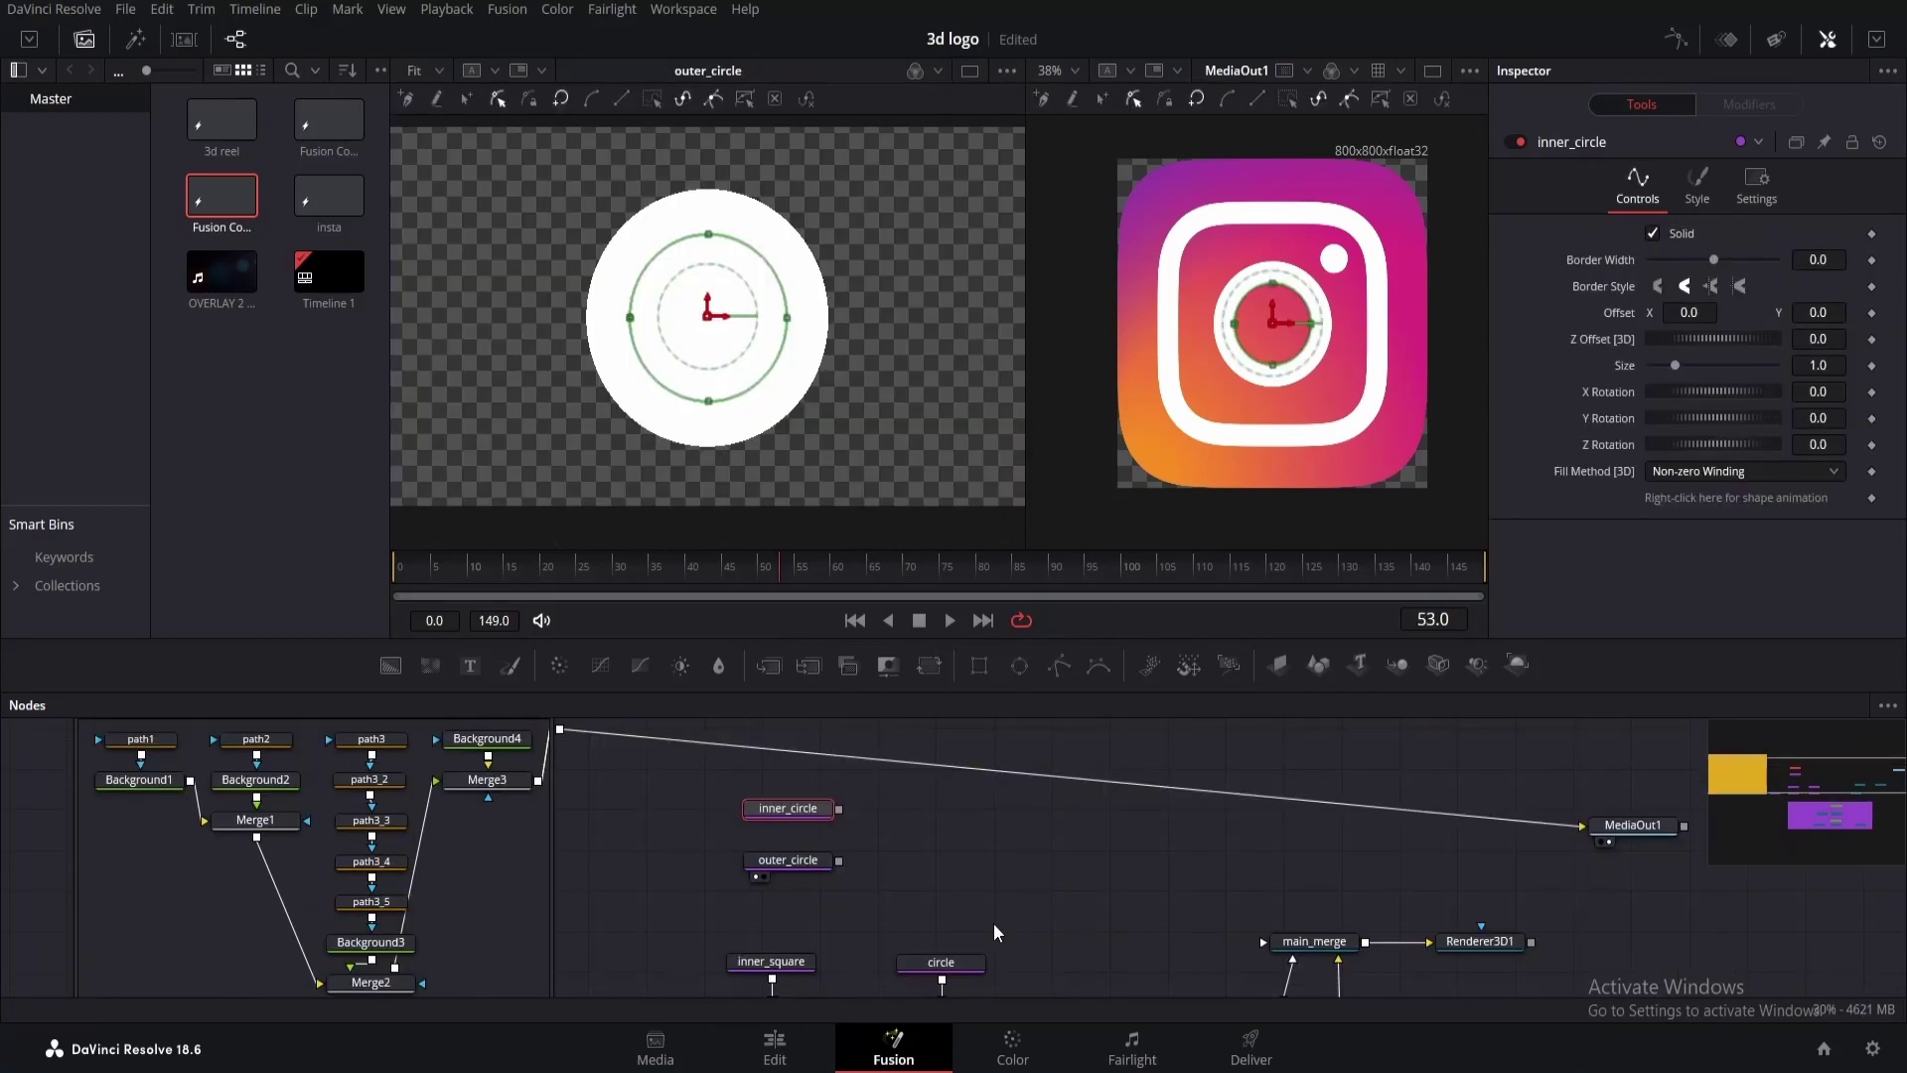
click(943, 861)
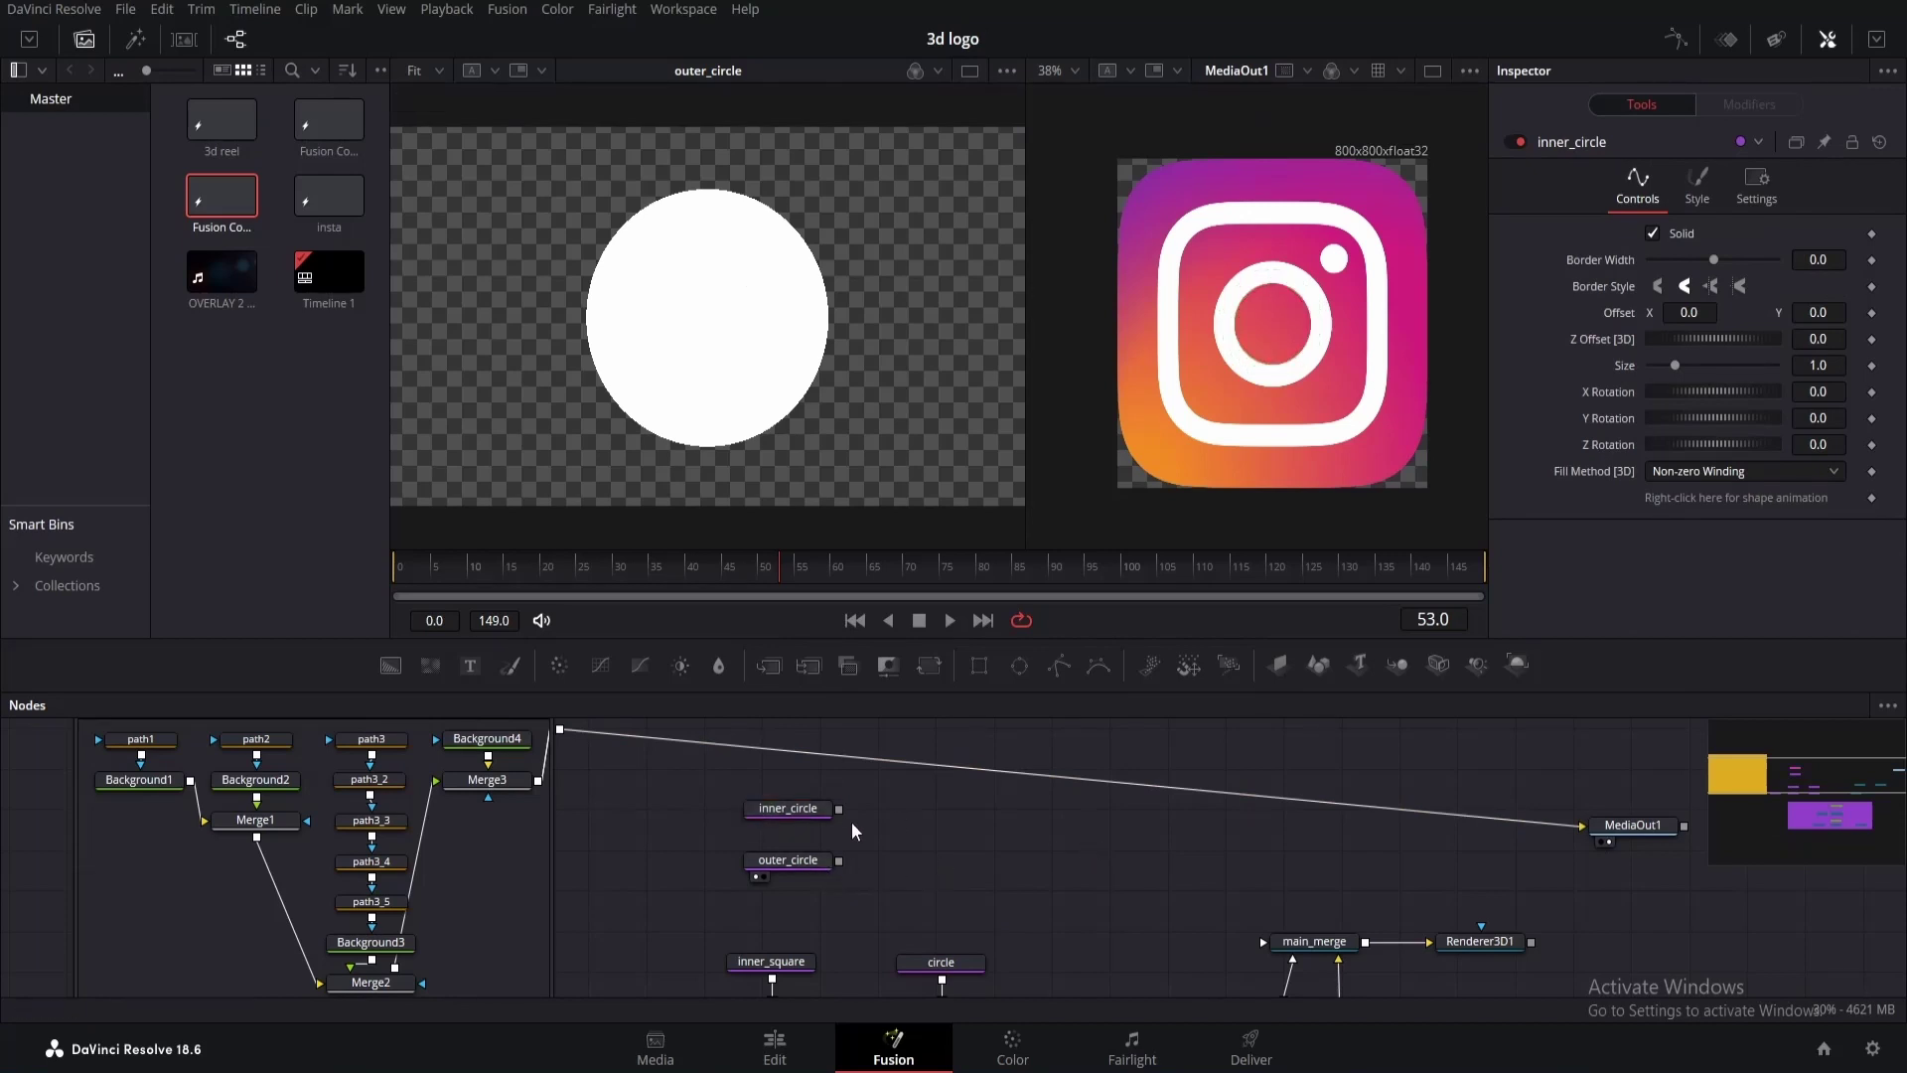
Insert an sBoolean node after outer_circle and connect inner_circle to it.
click(813, 867)
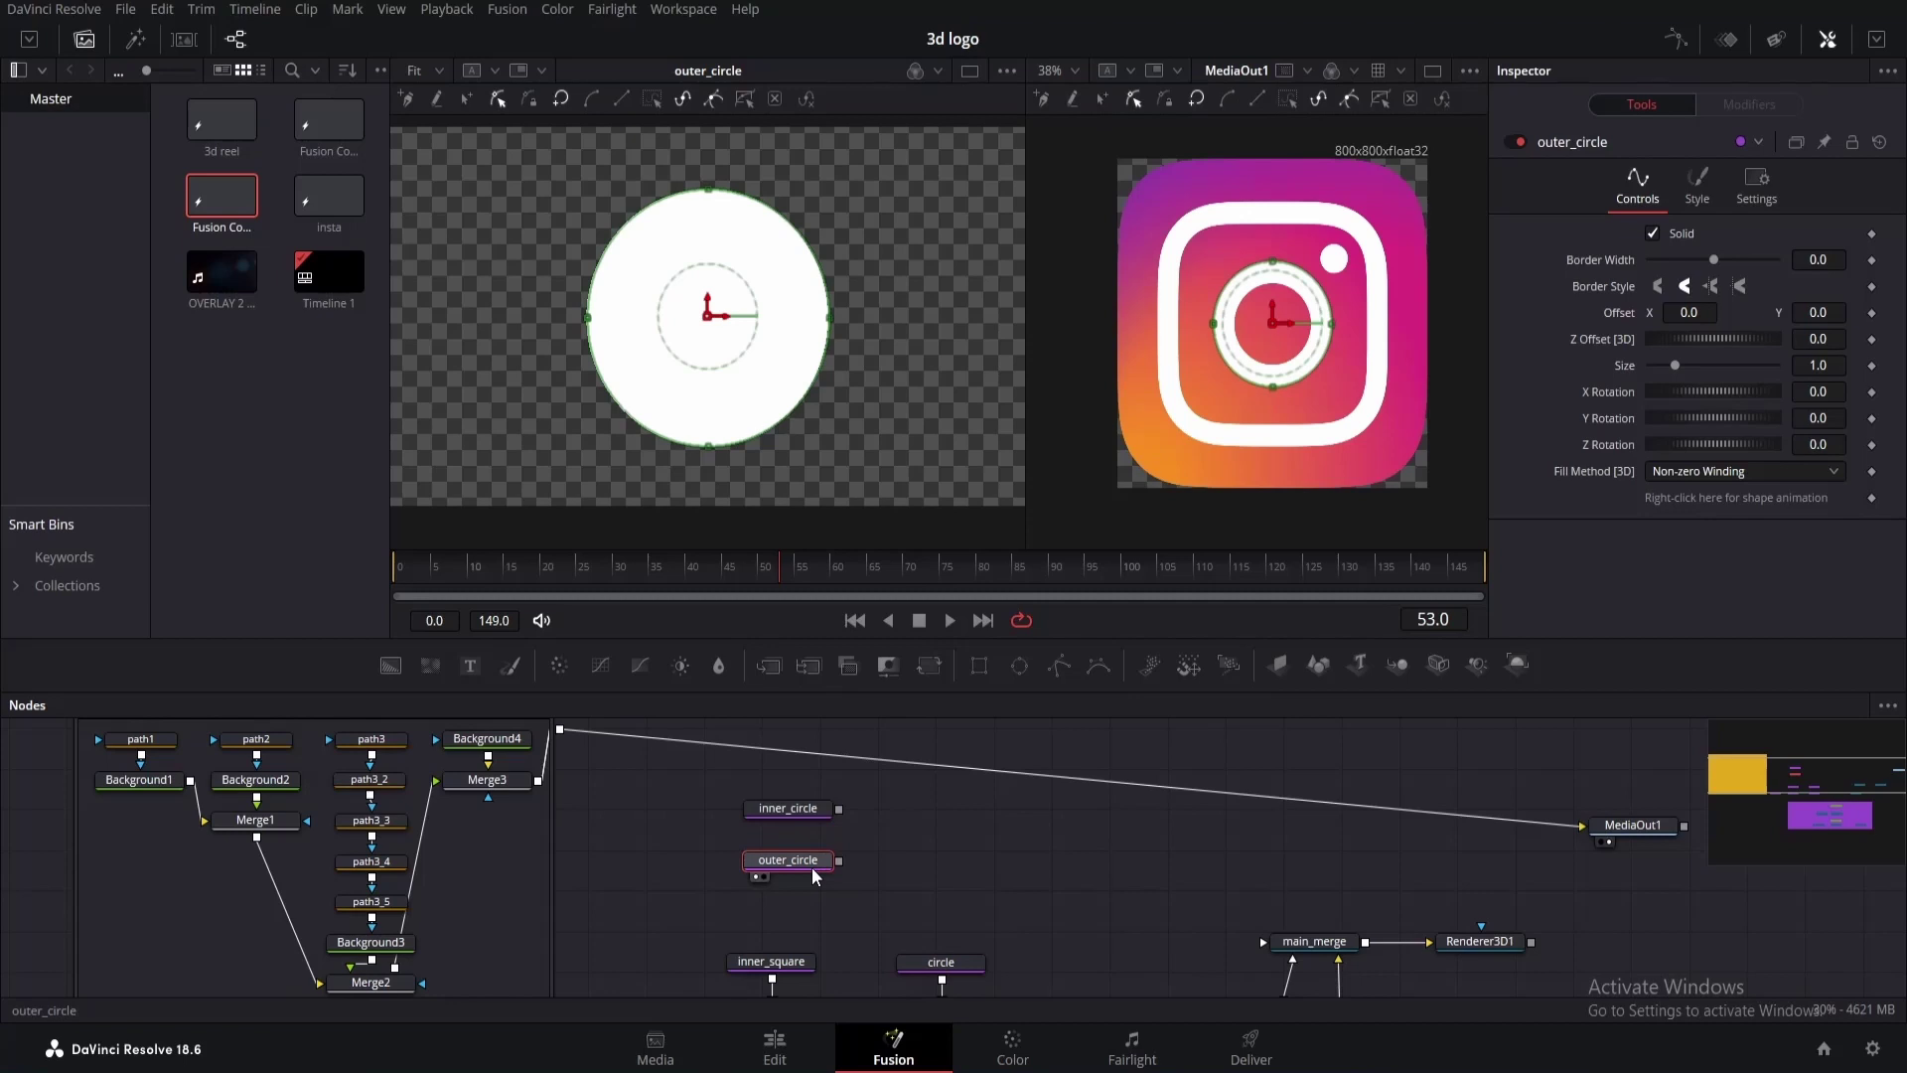
key(shift+space)
text(spolsboo)
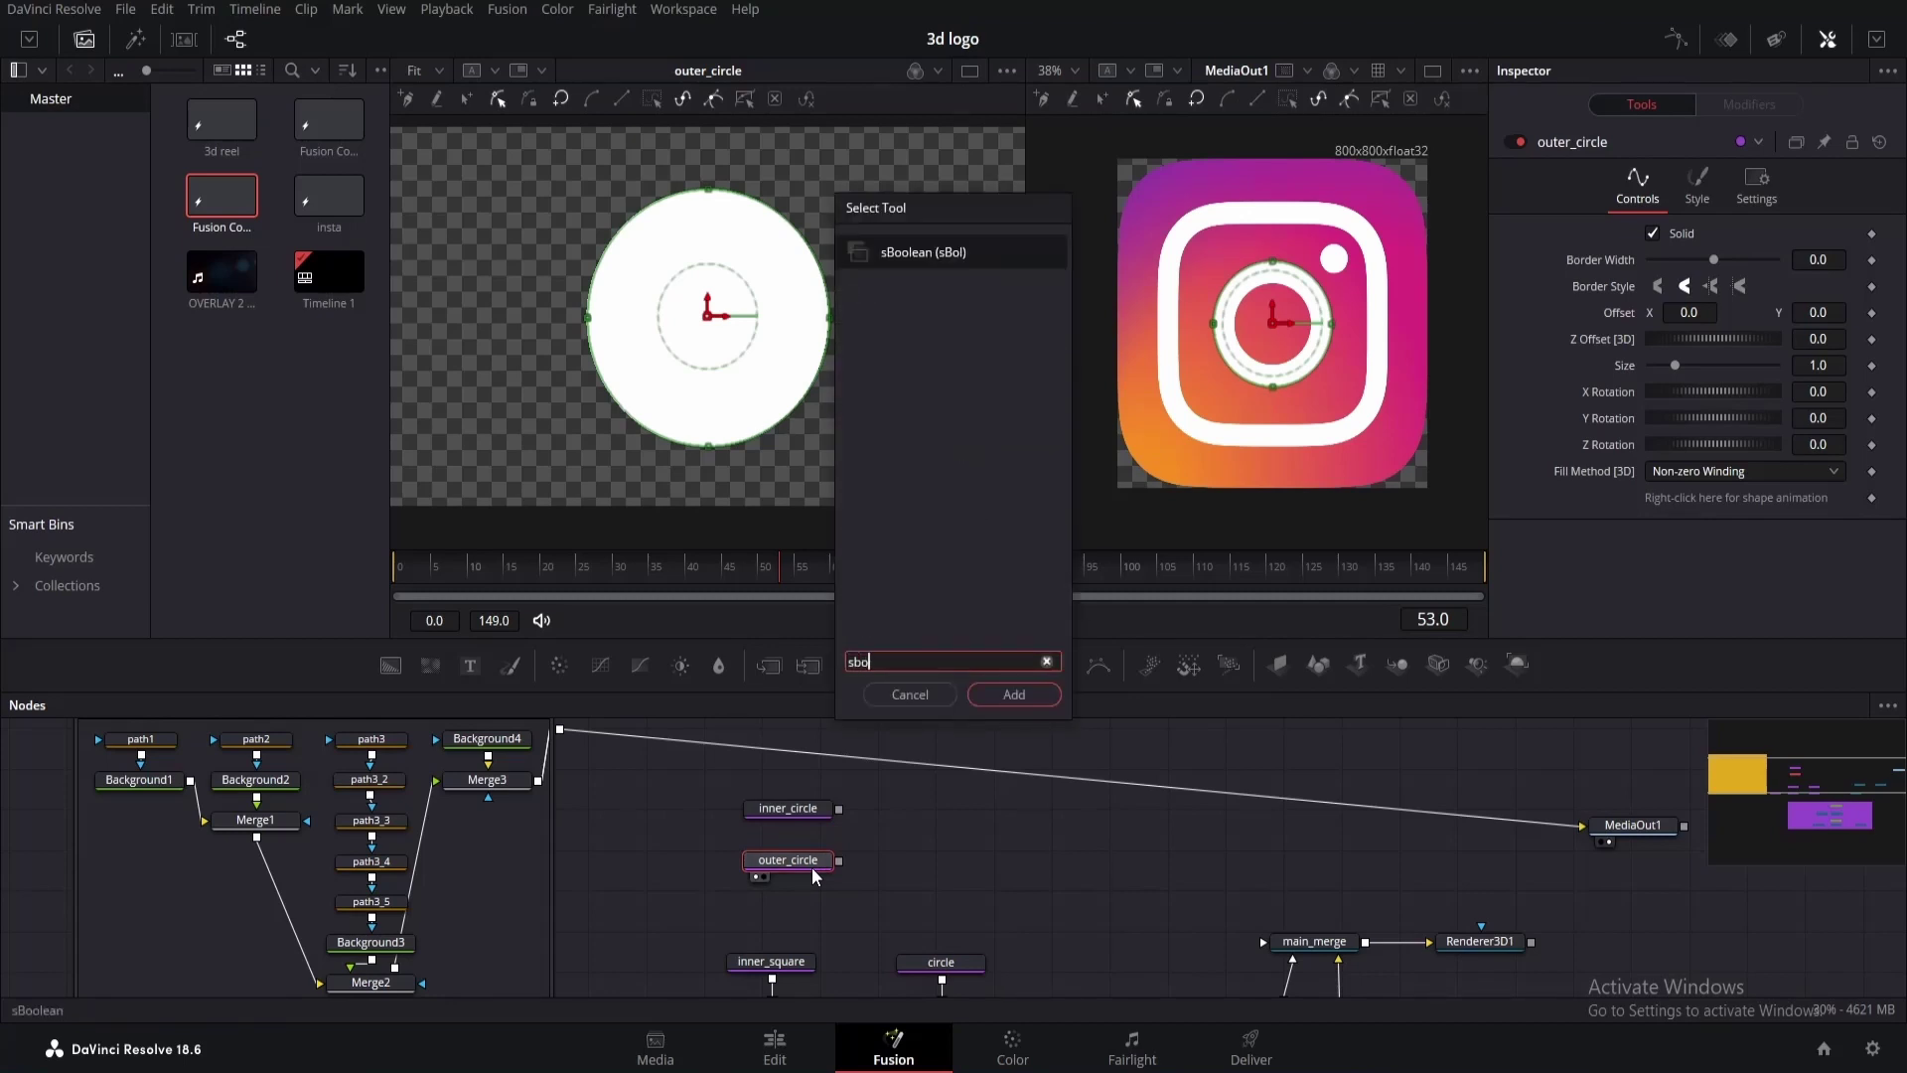
key(Return)
drag(840, 808, 898, 860)
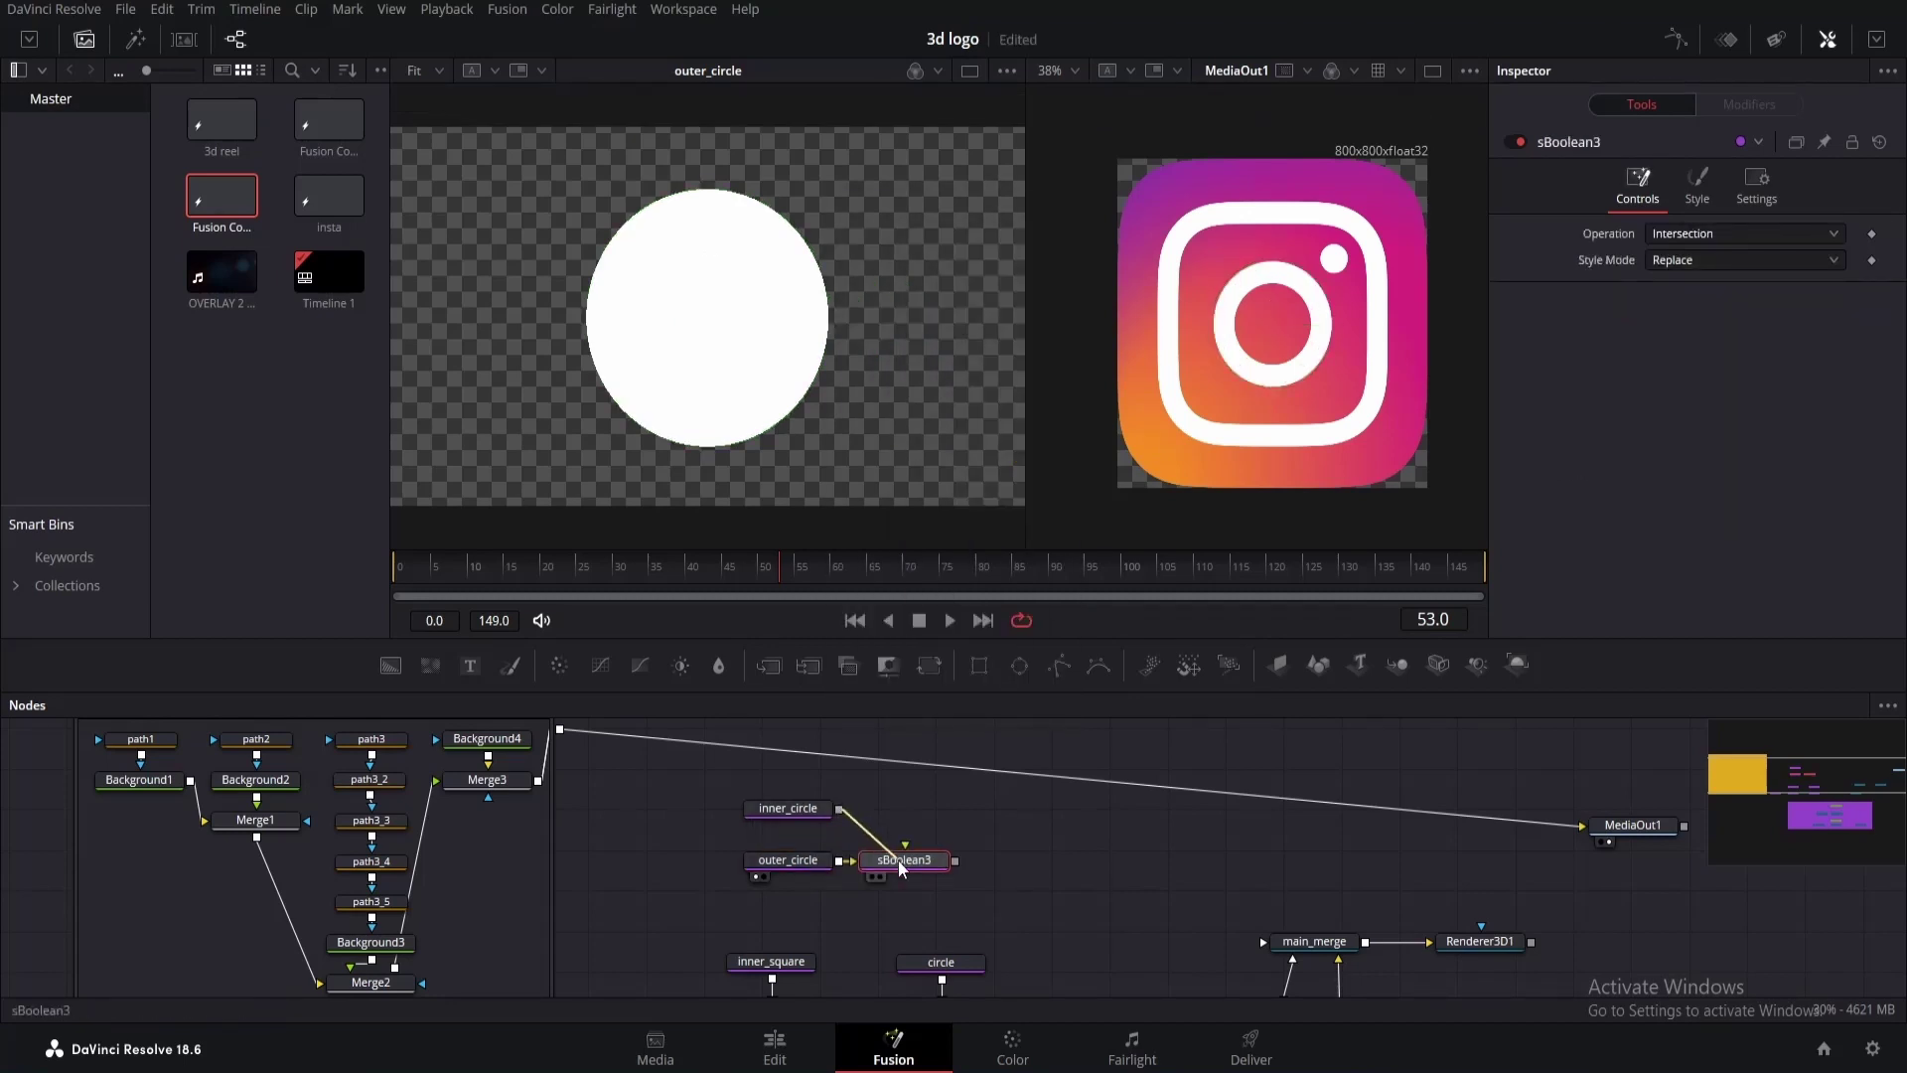
Place inner_circle above sBoolean3, set the boolean's operation to Subtract, and show it in the first viewer.
drag(788, 807, 904, 801)
click(1695, 232)
click(1701, 301)
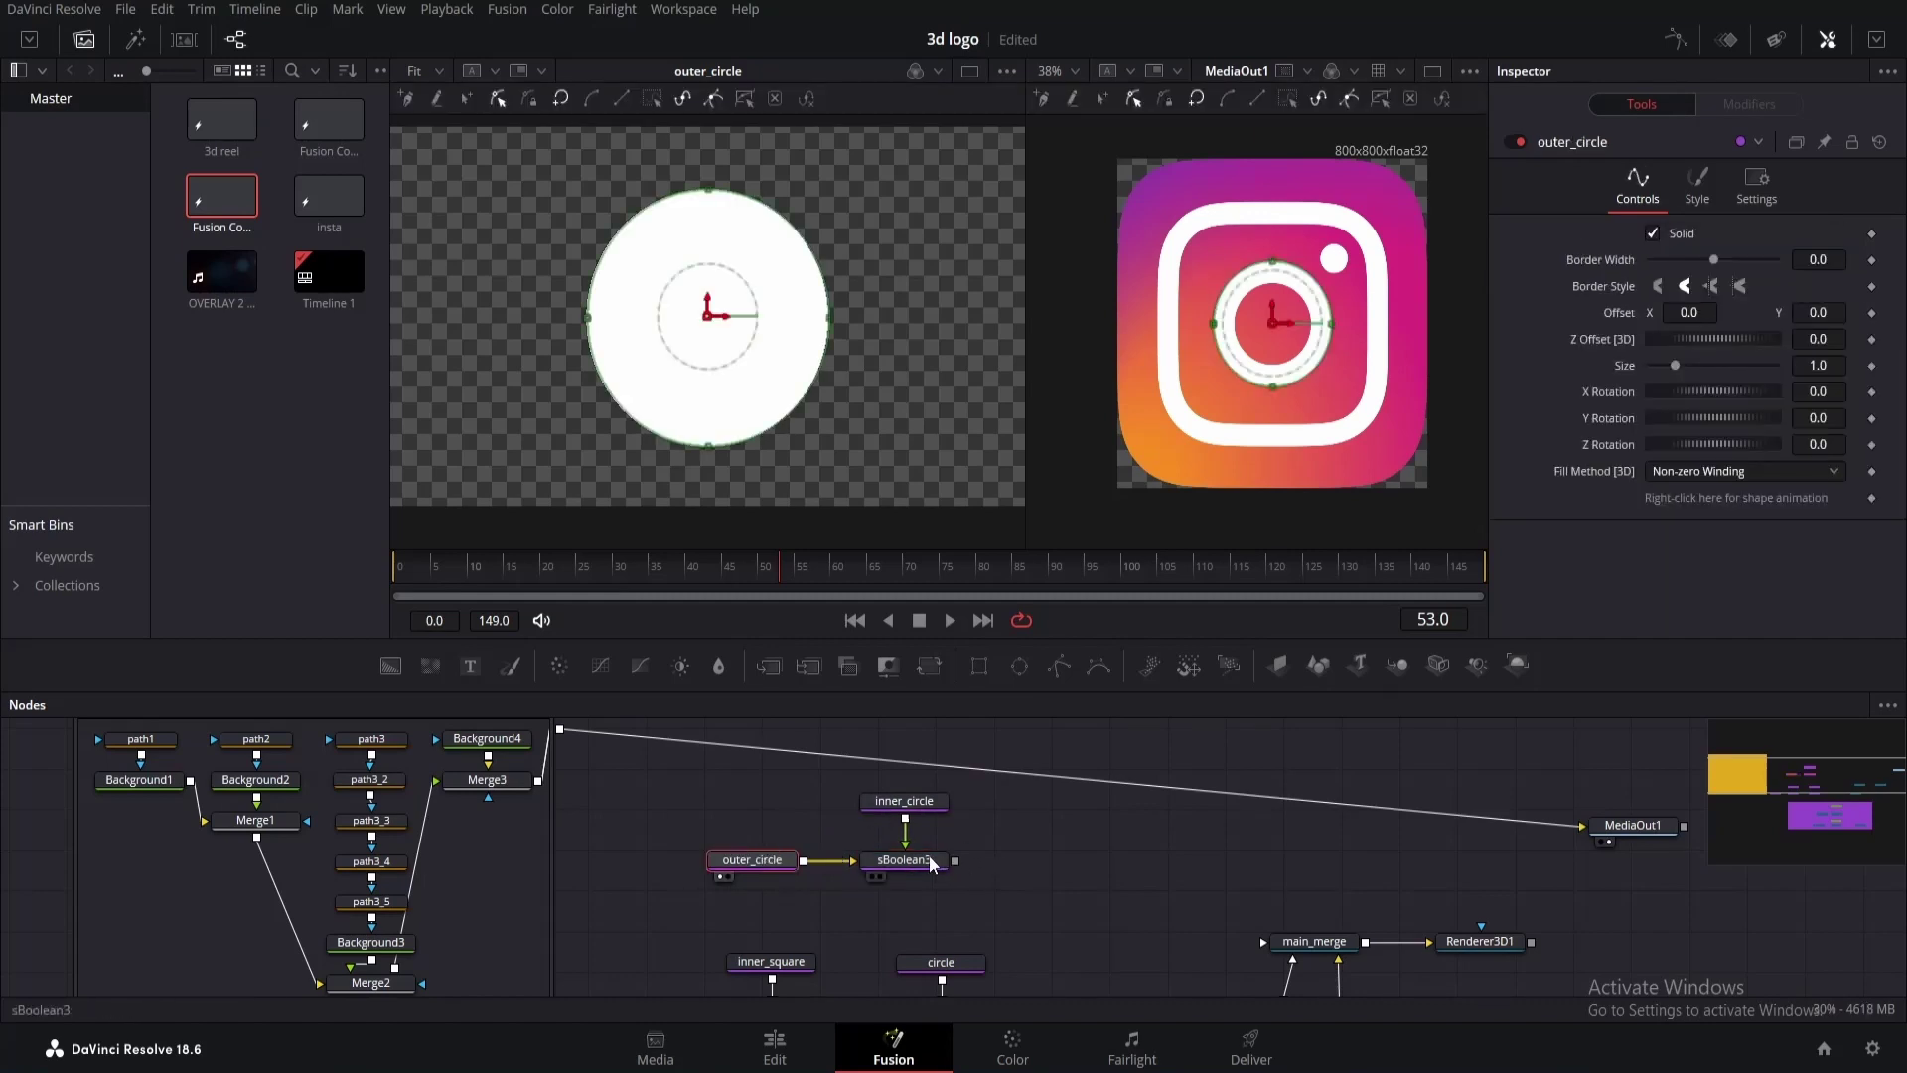
drag(929, 862, 808, 358)
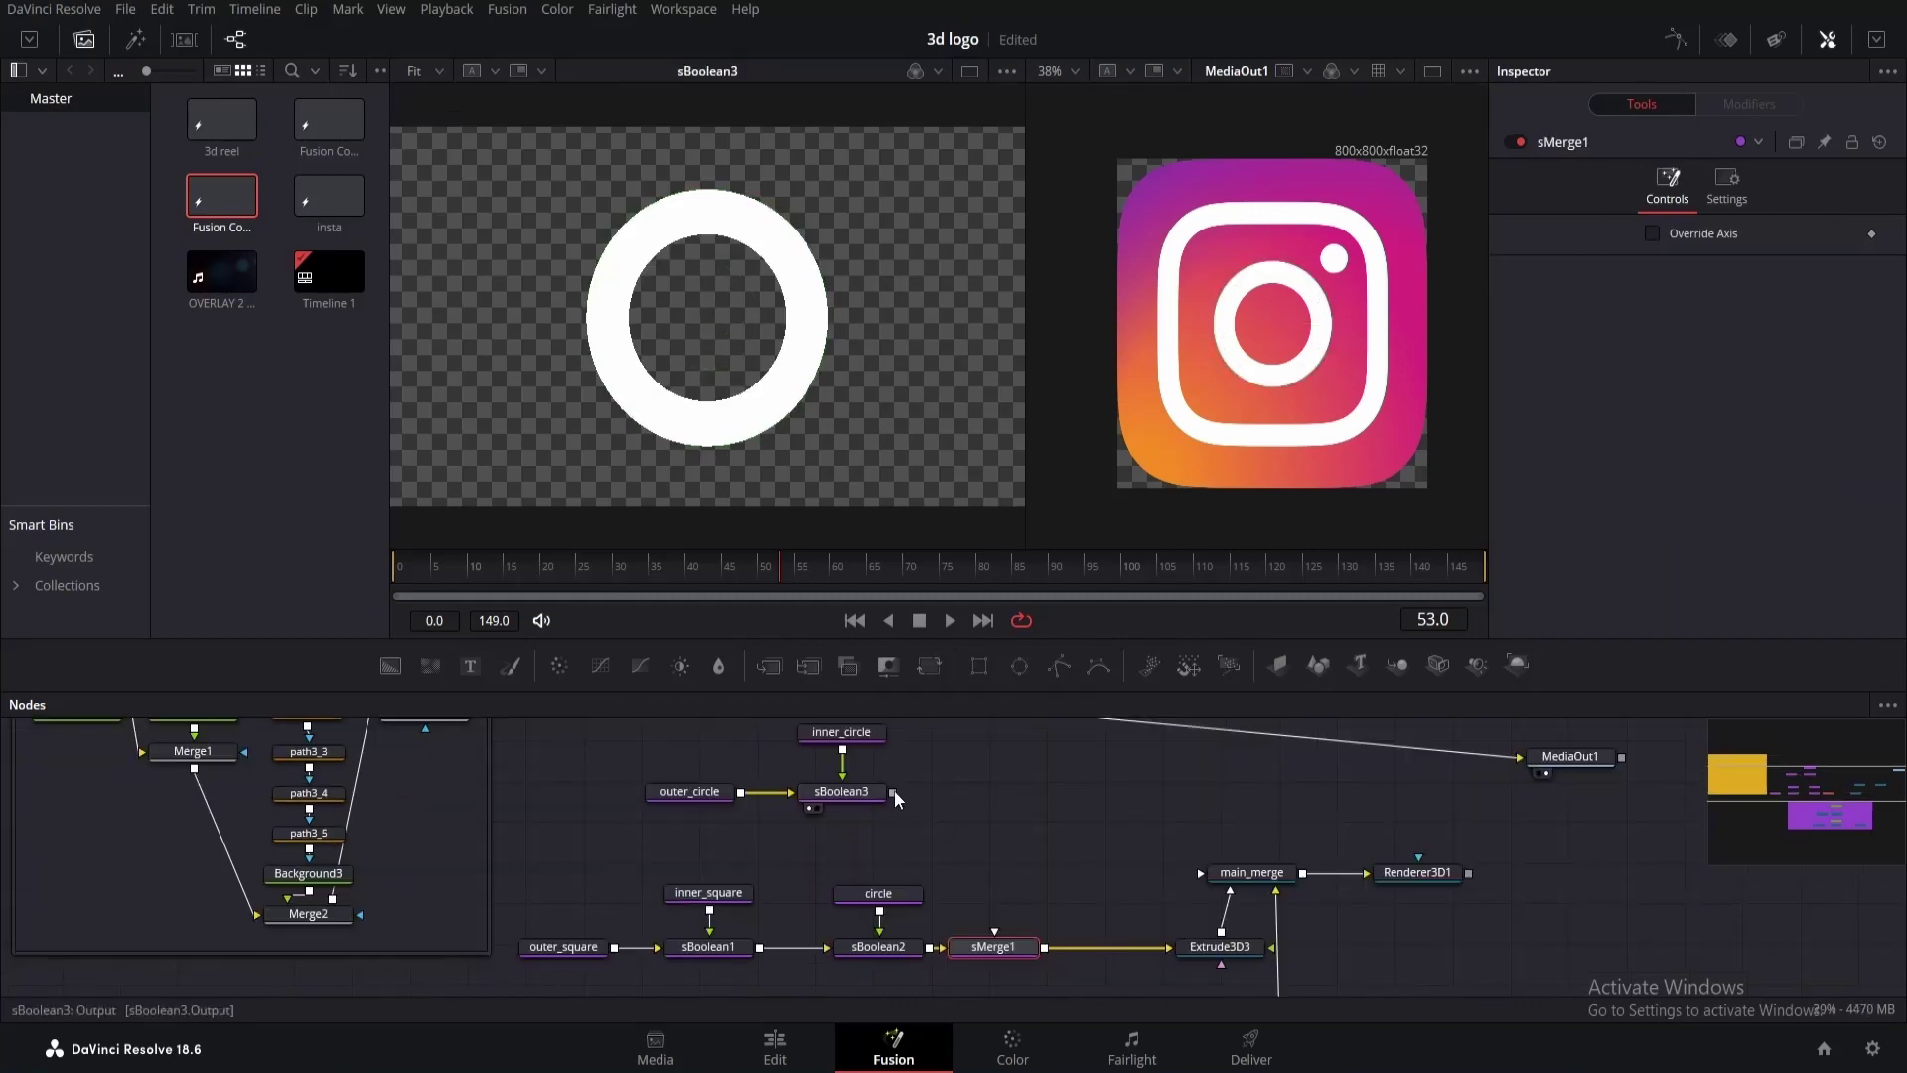
Connect sBoolean3 to sMerge1 and show main_merge in the first viewer.
drag(893, 792, 993, 943)
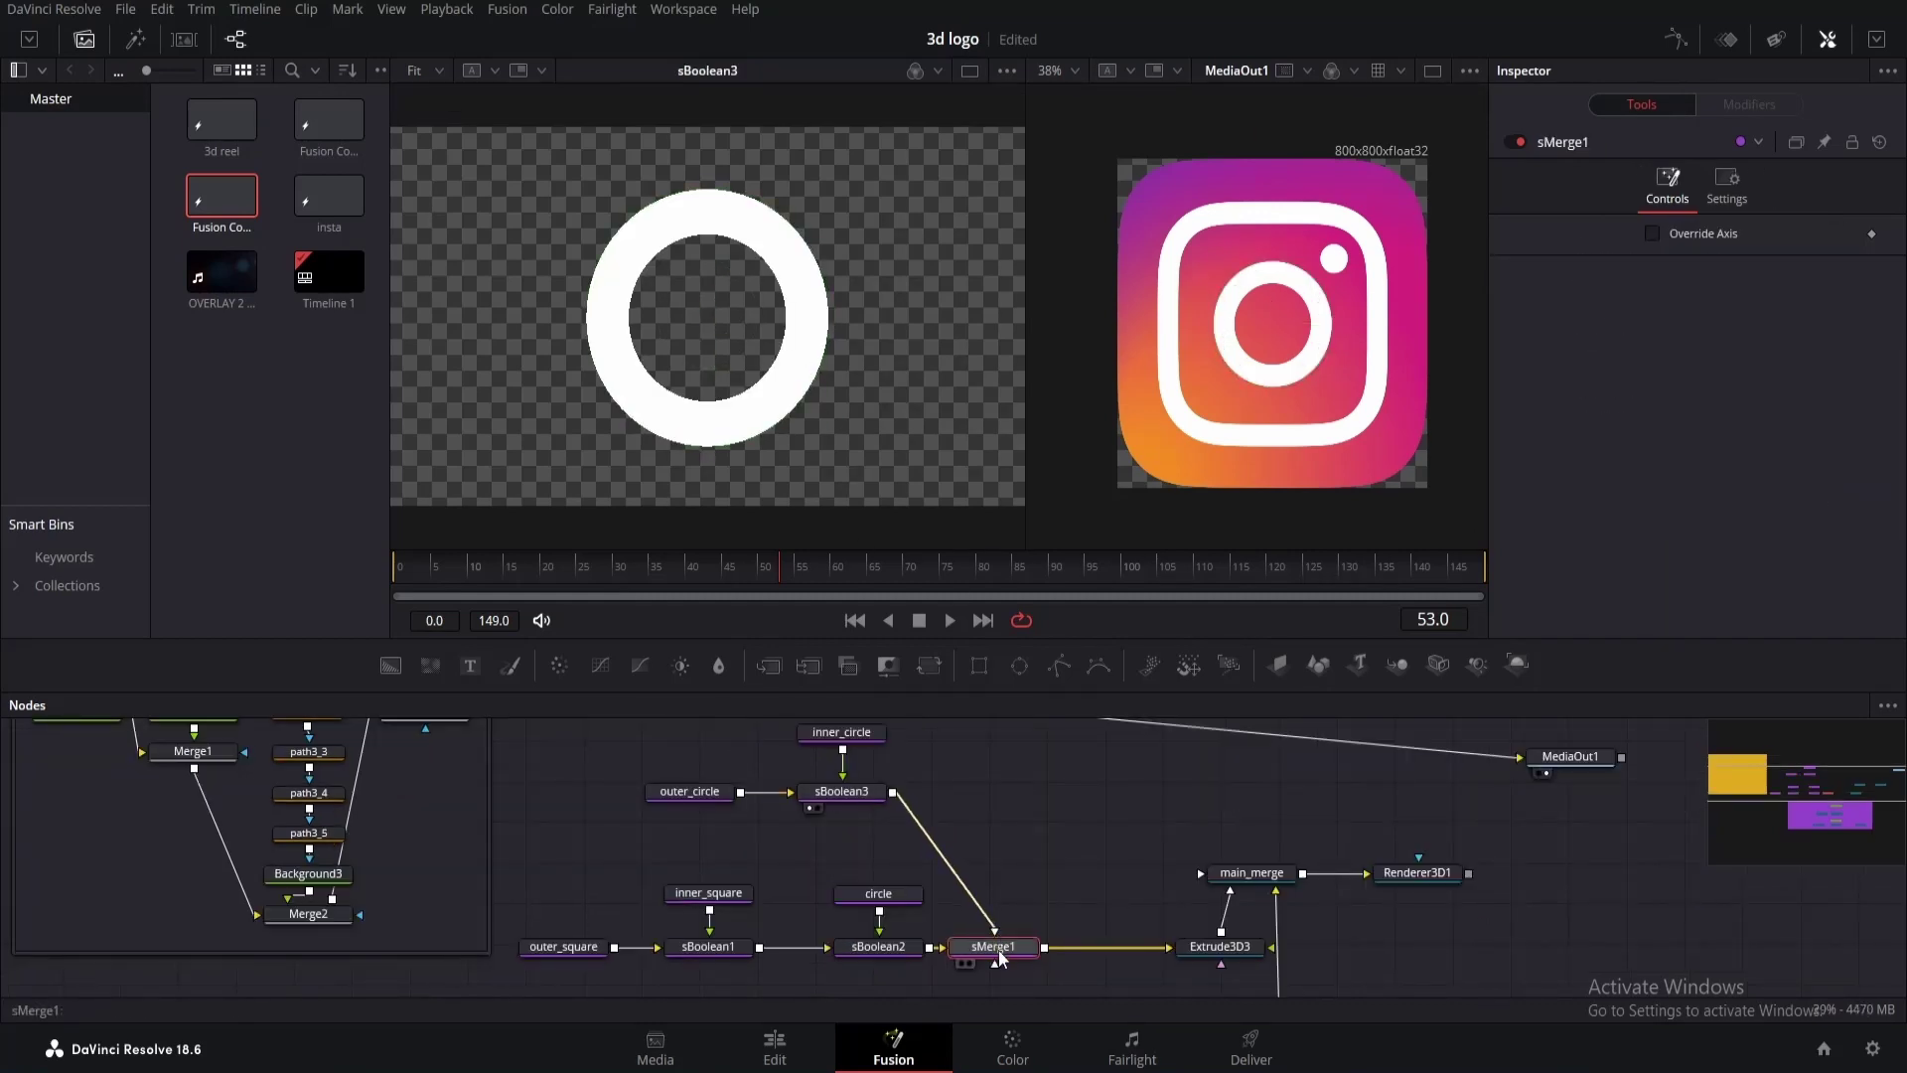
drag(1250, 872, 1239, 852)
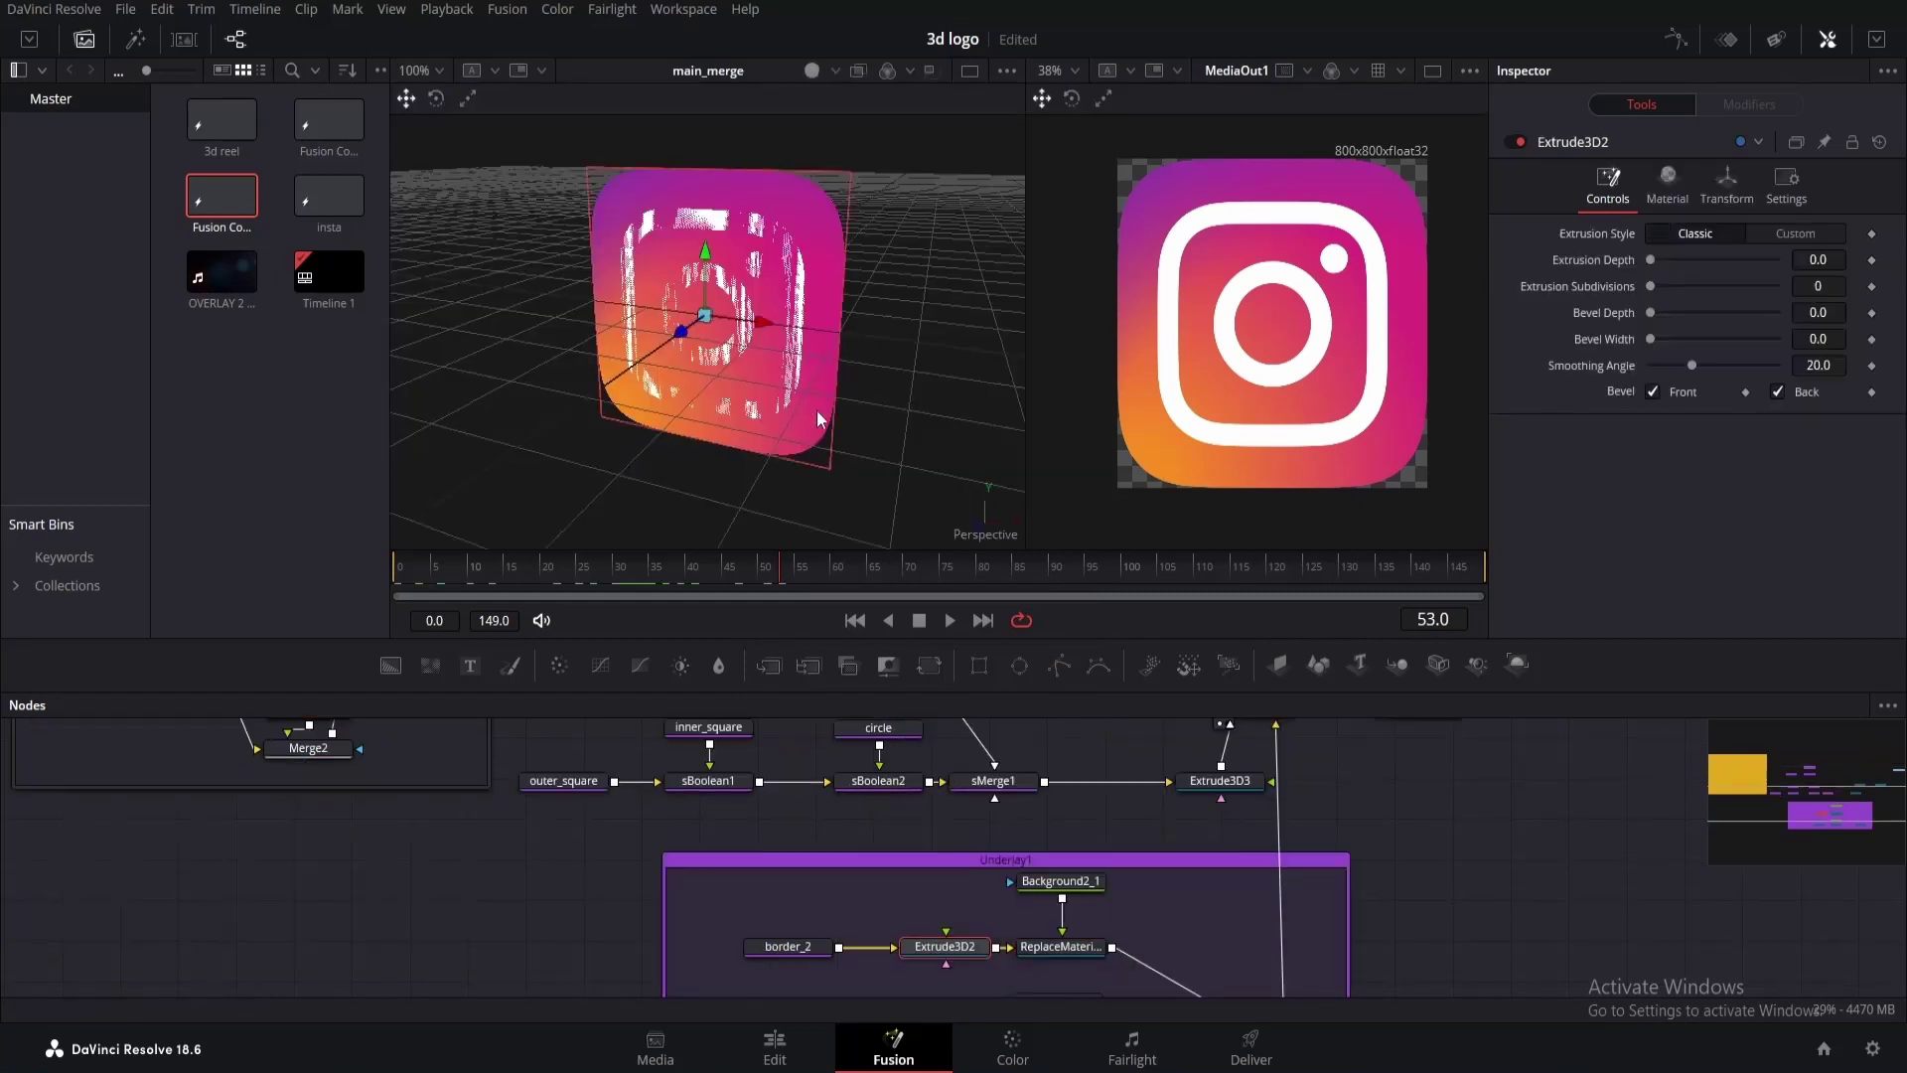
scroll(1422, 863, up, 5)
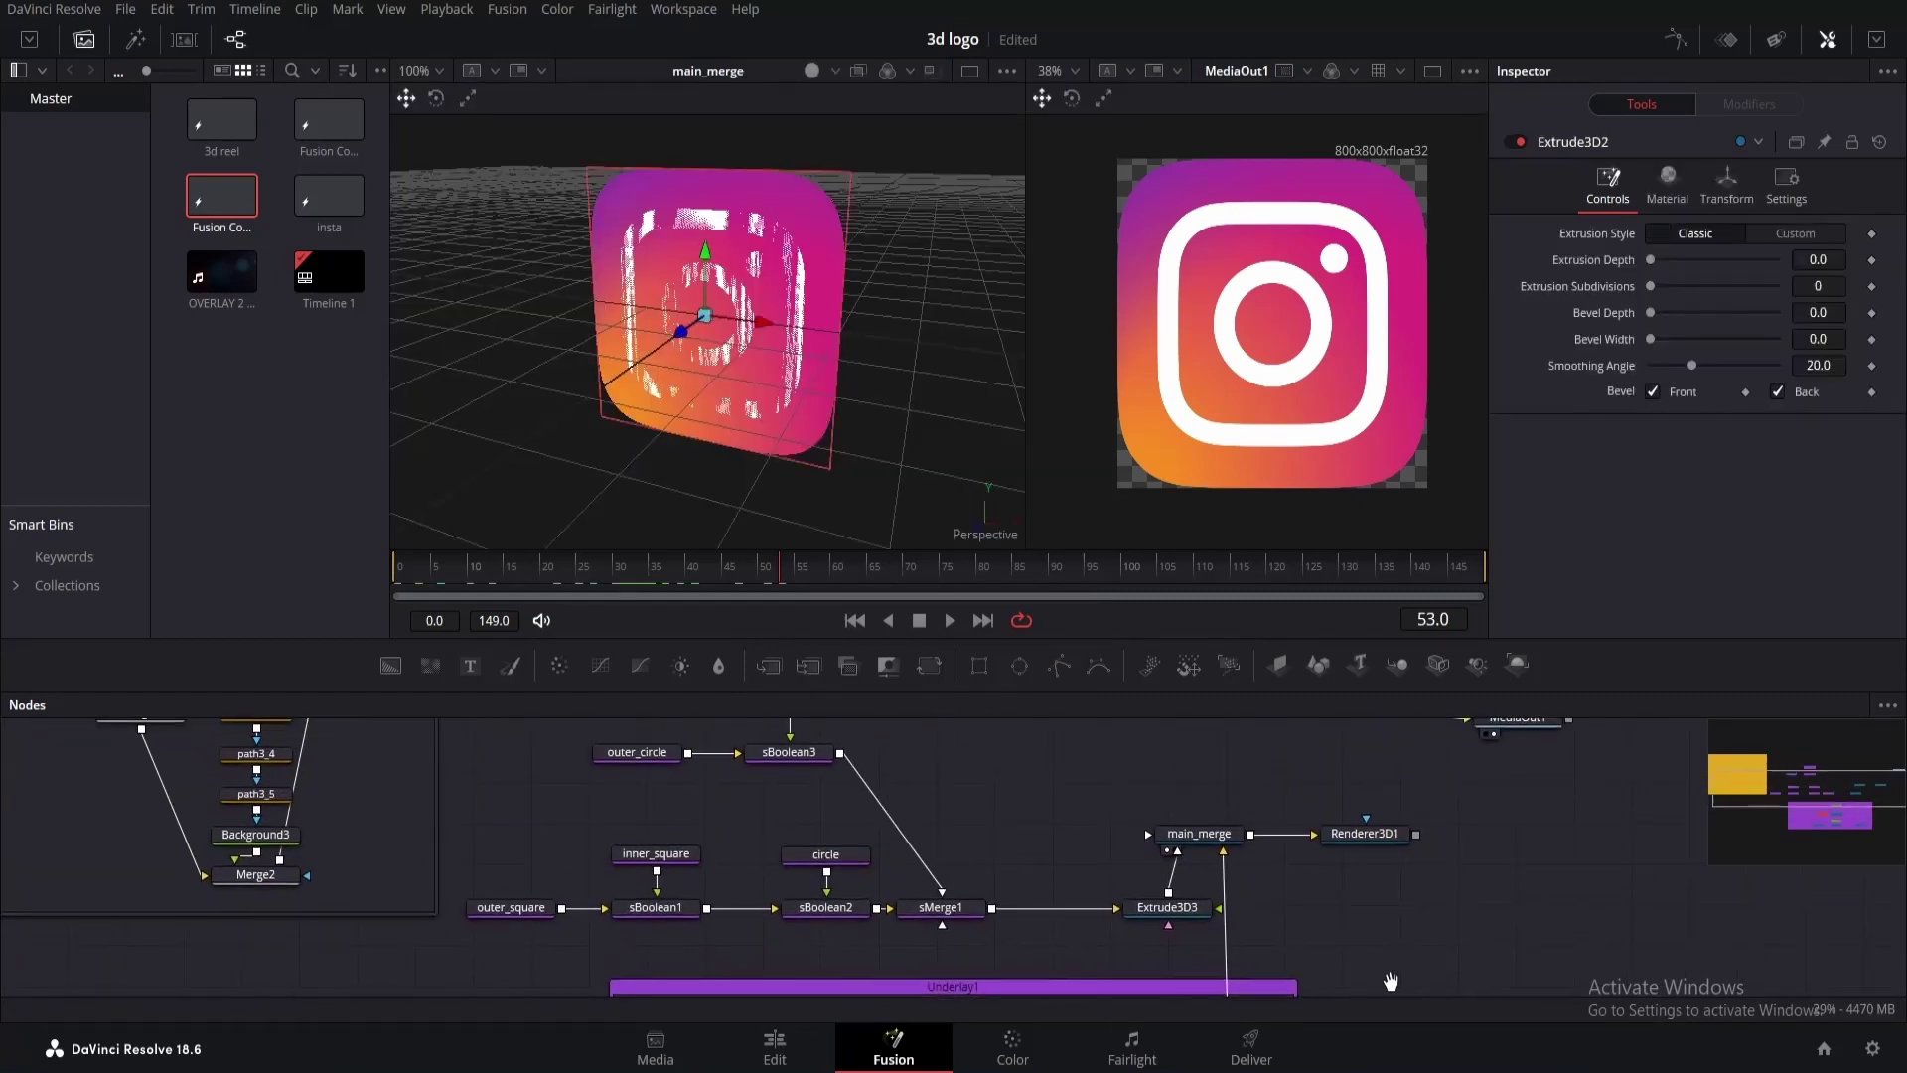
Align the outer_circle, inner_circle and sBoolean3 nodes above sMerge1 and delete the imported SVG group.
drag(616, 748, 1006, 860)
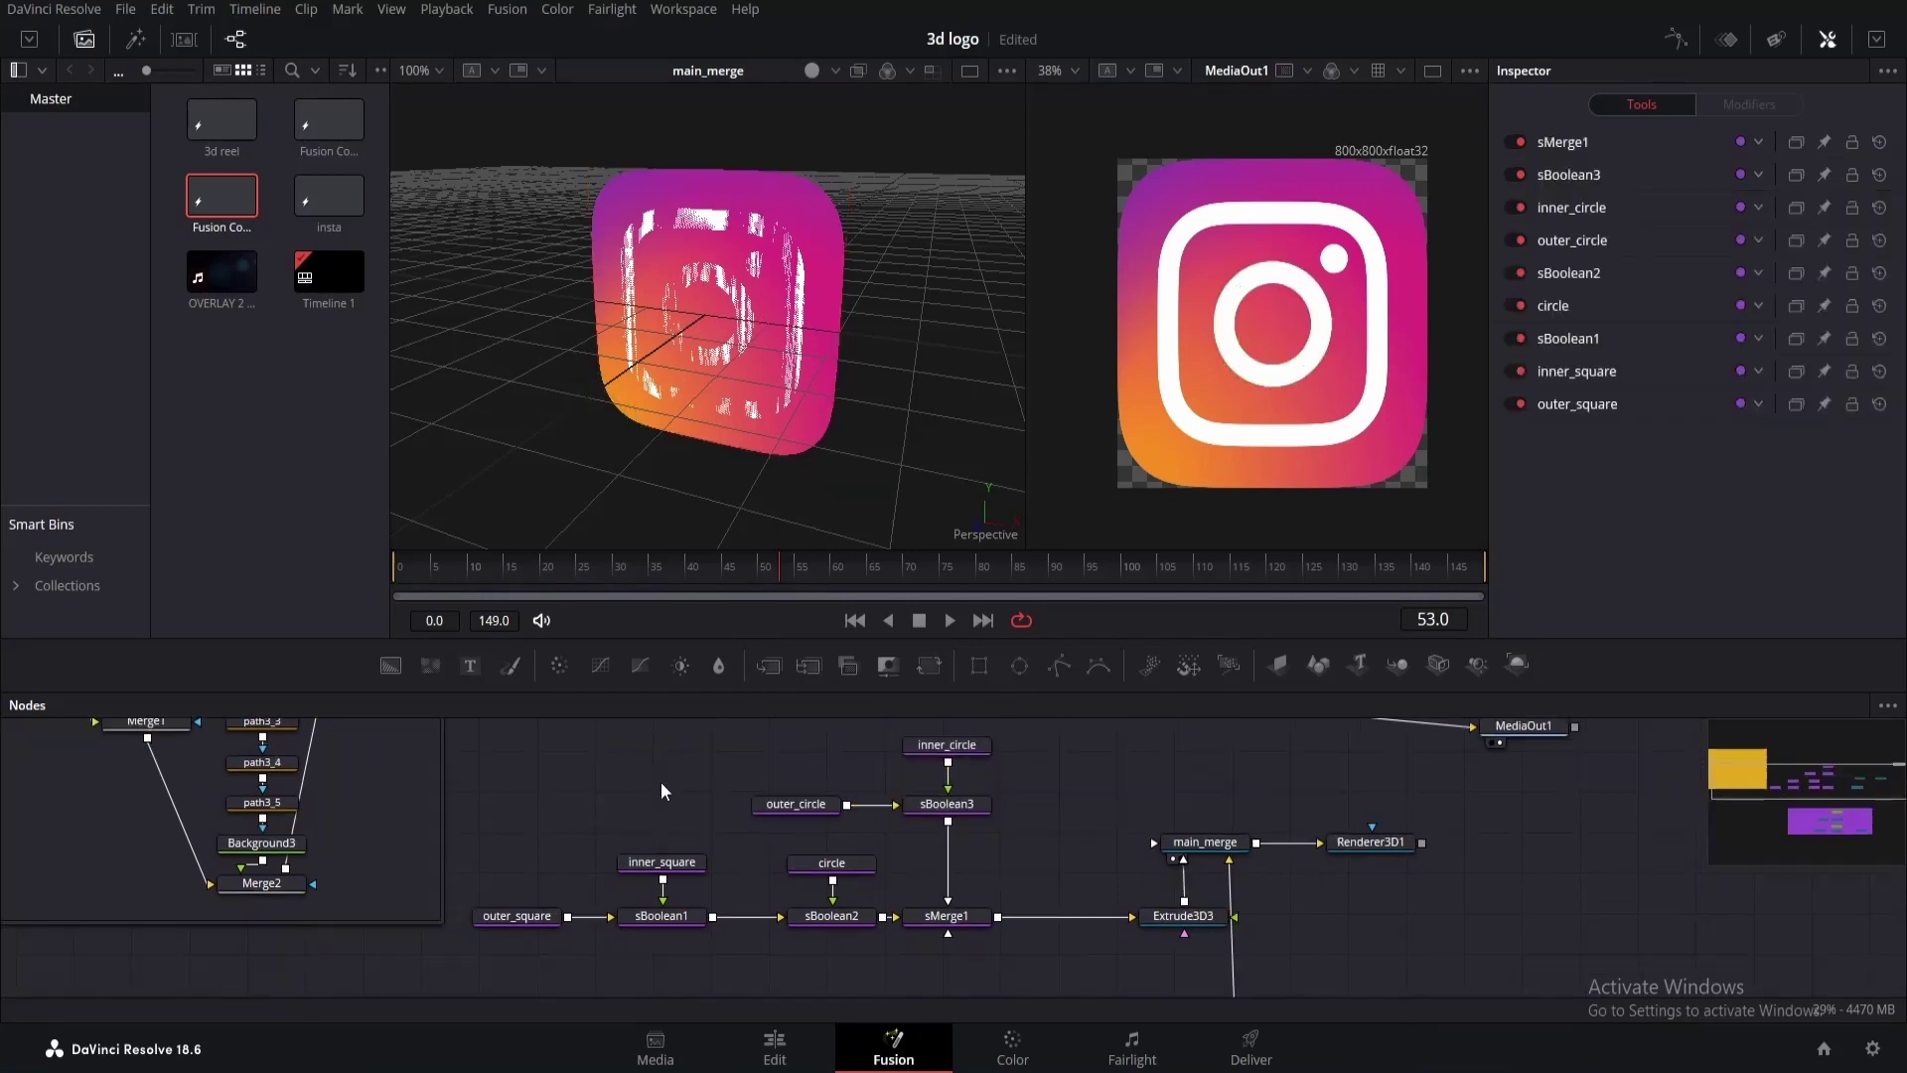
scroll(661, 785, up, 3)
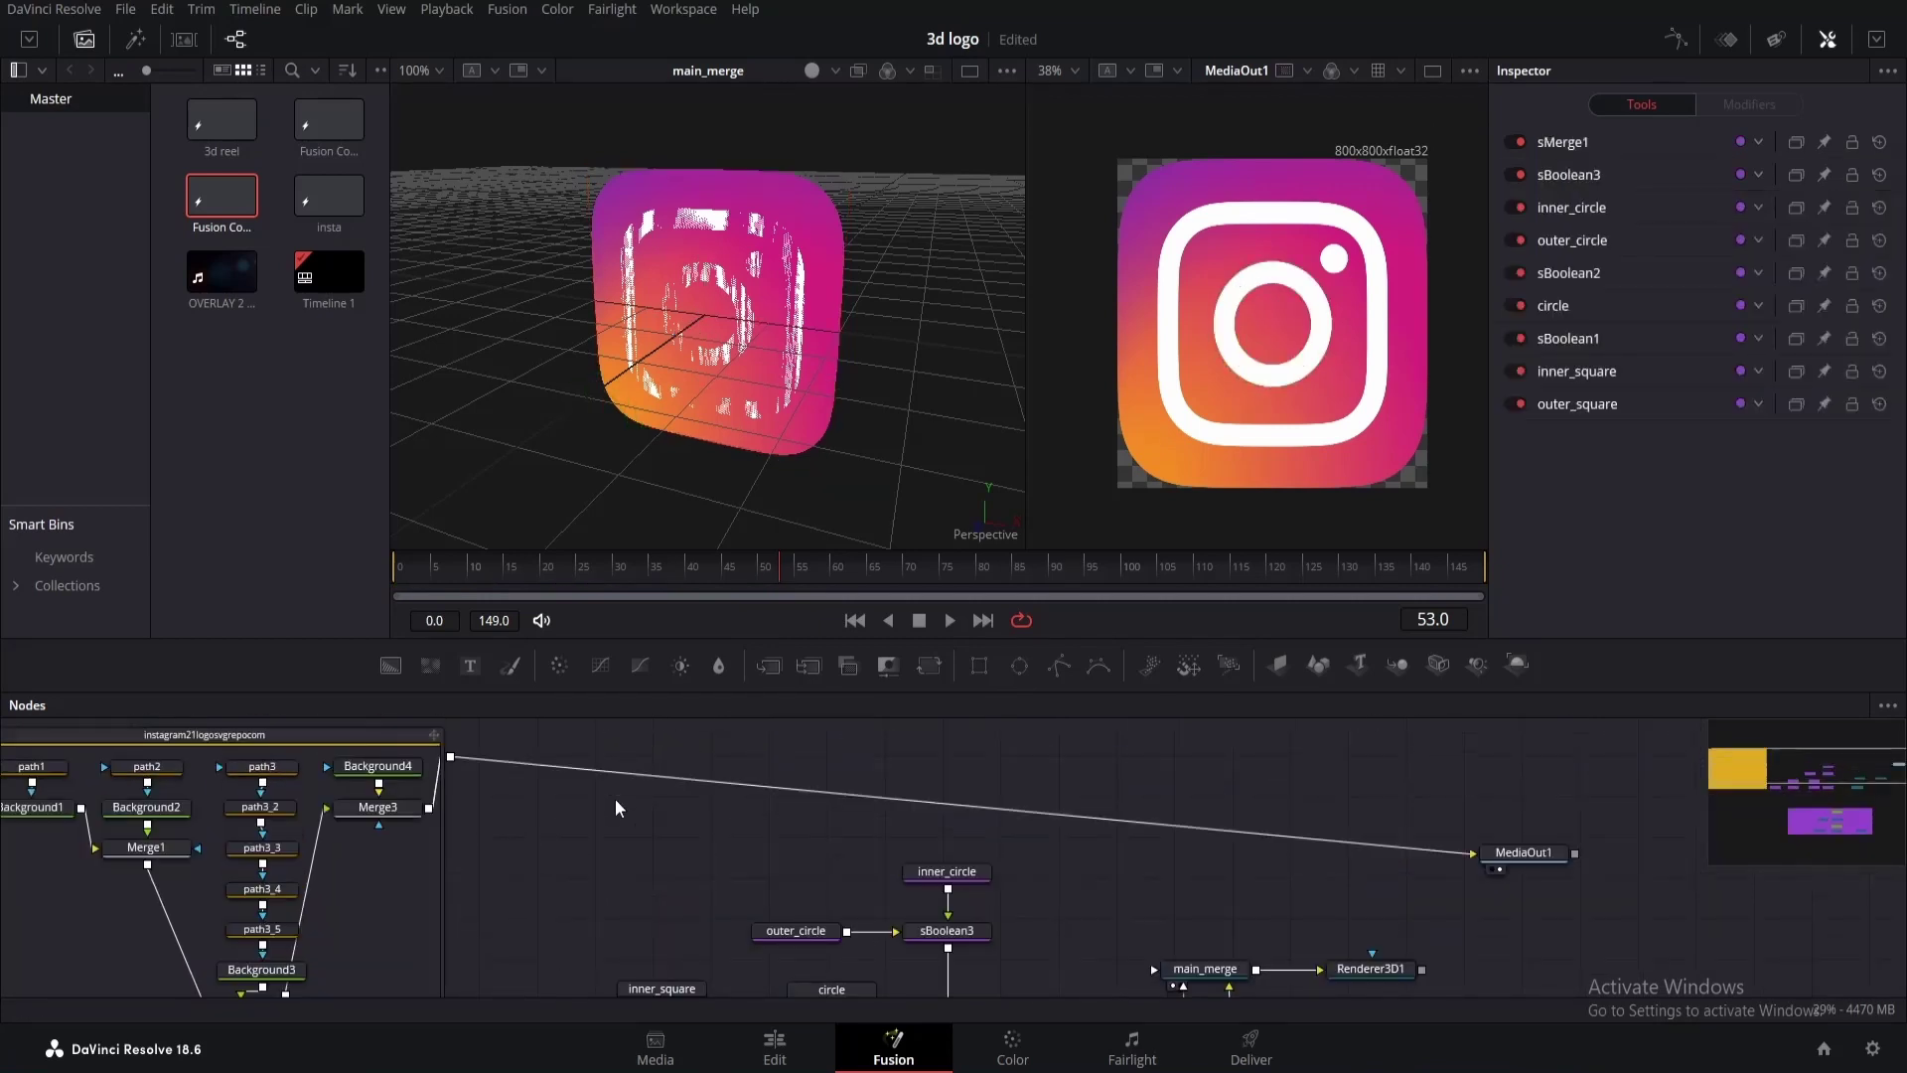
click(421, 741)
Enclose the square and circle shape nodes through Extrude3D3 in an Underlay and move it farther from main_merge.
scroll(421, 745, left, 2)
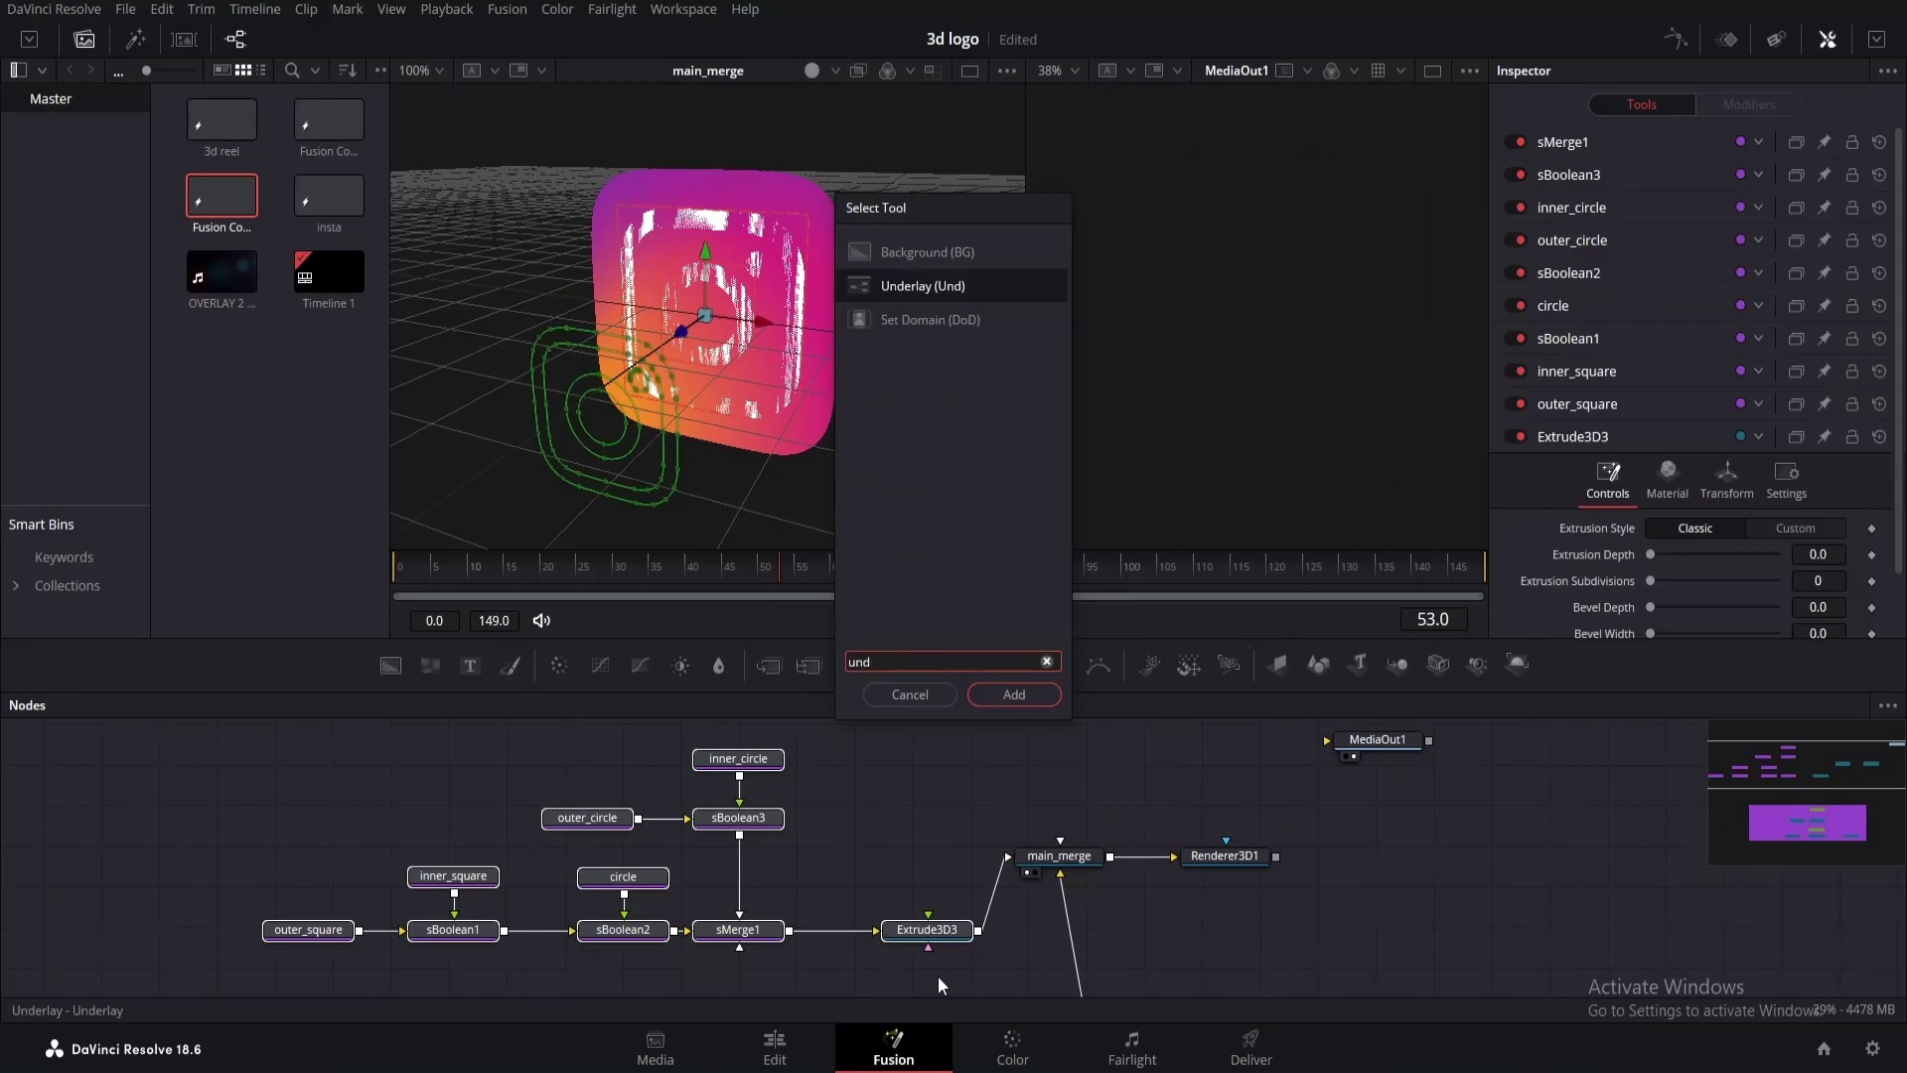
key(Return)
drag(994, 741, 837, 788)
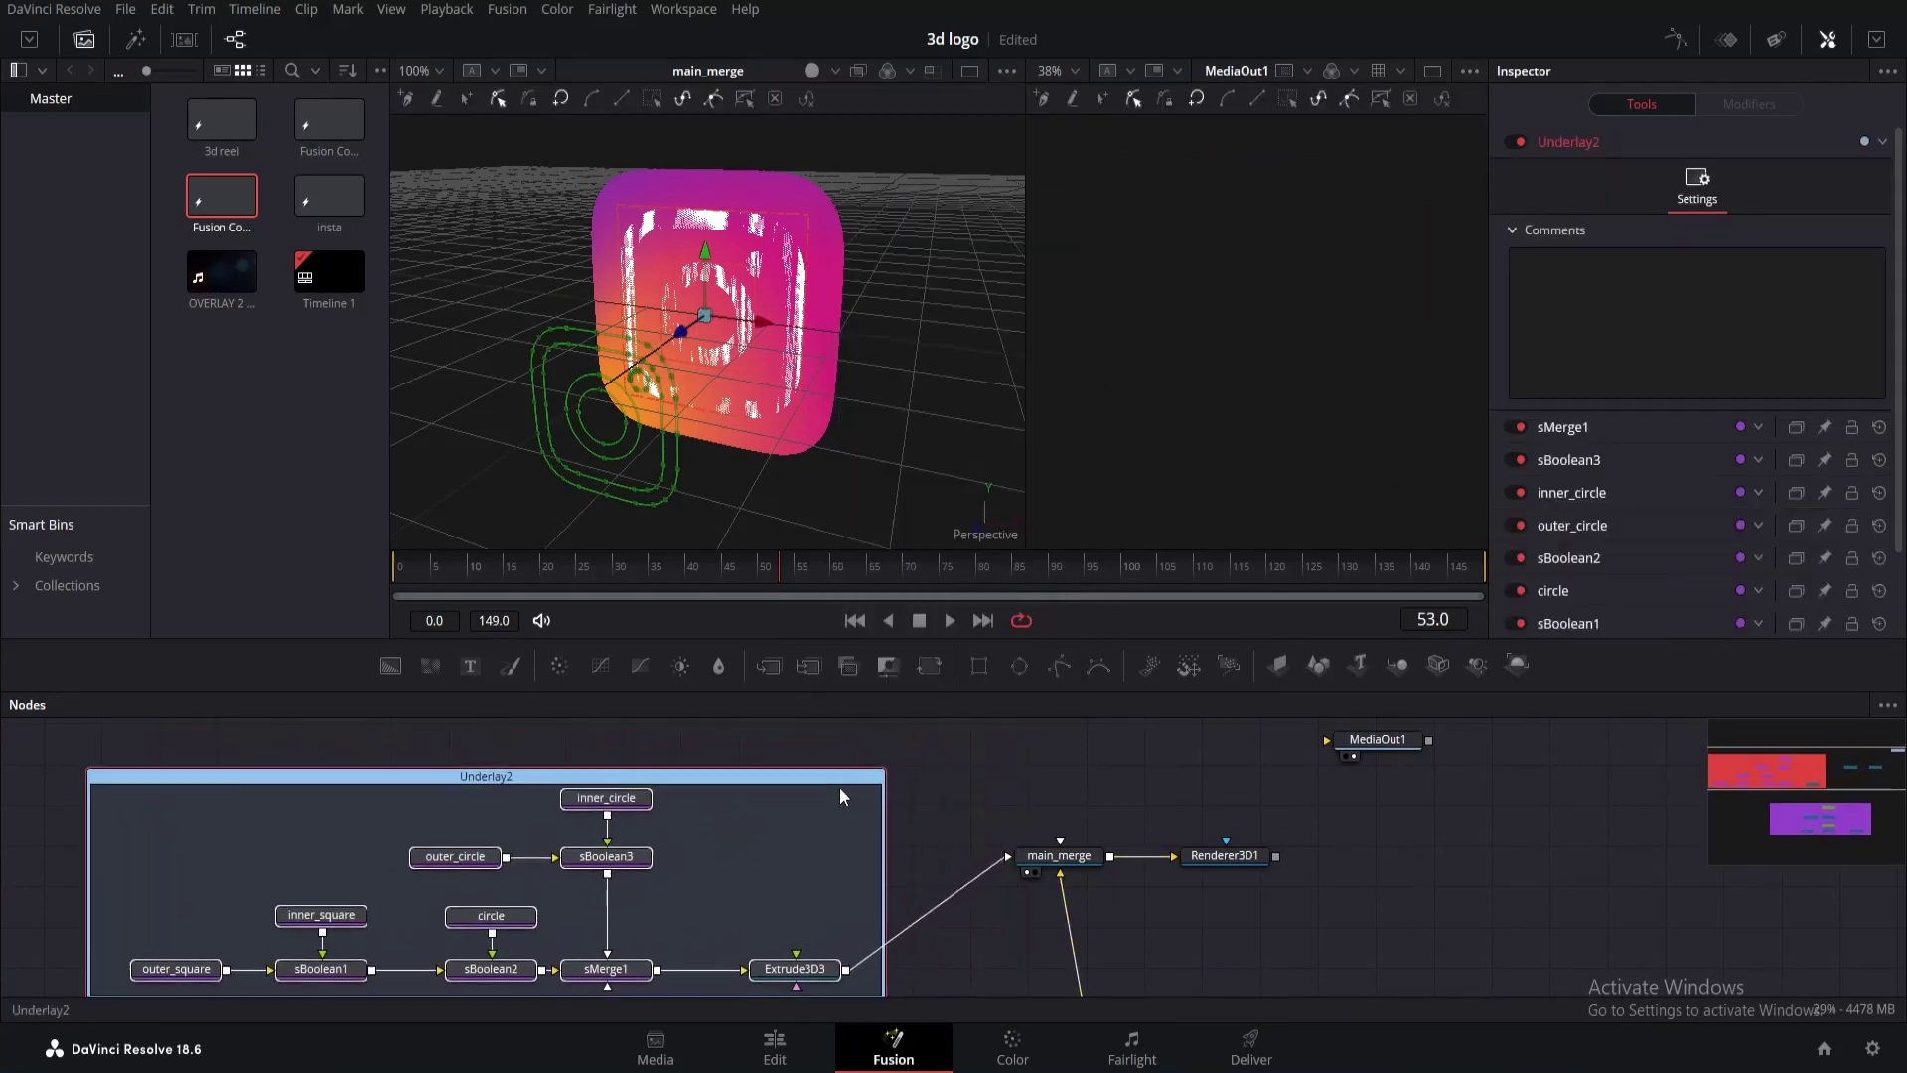
click(1390, 967)
Place MediaOut1 in line with Renderer3D1 and connect the renderer's output to it.
drag(1390, 967, 1157, 1010)
drag(1177, 783, 1309, 904)
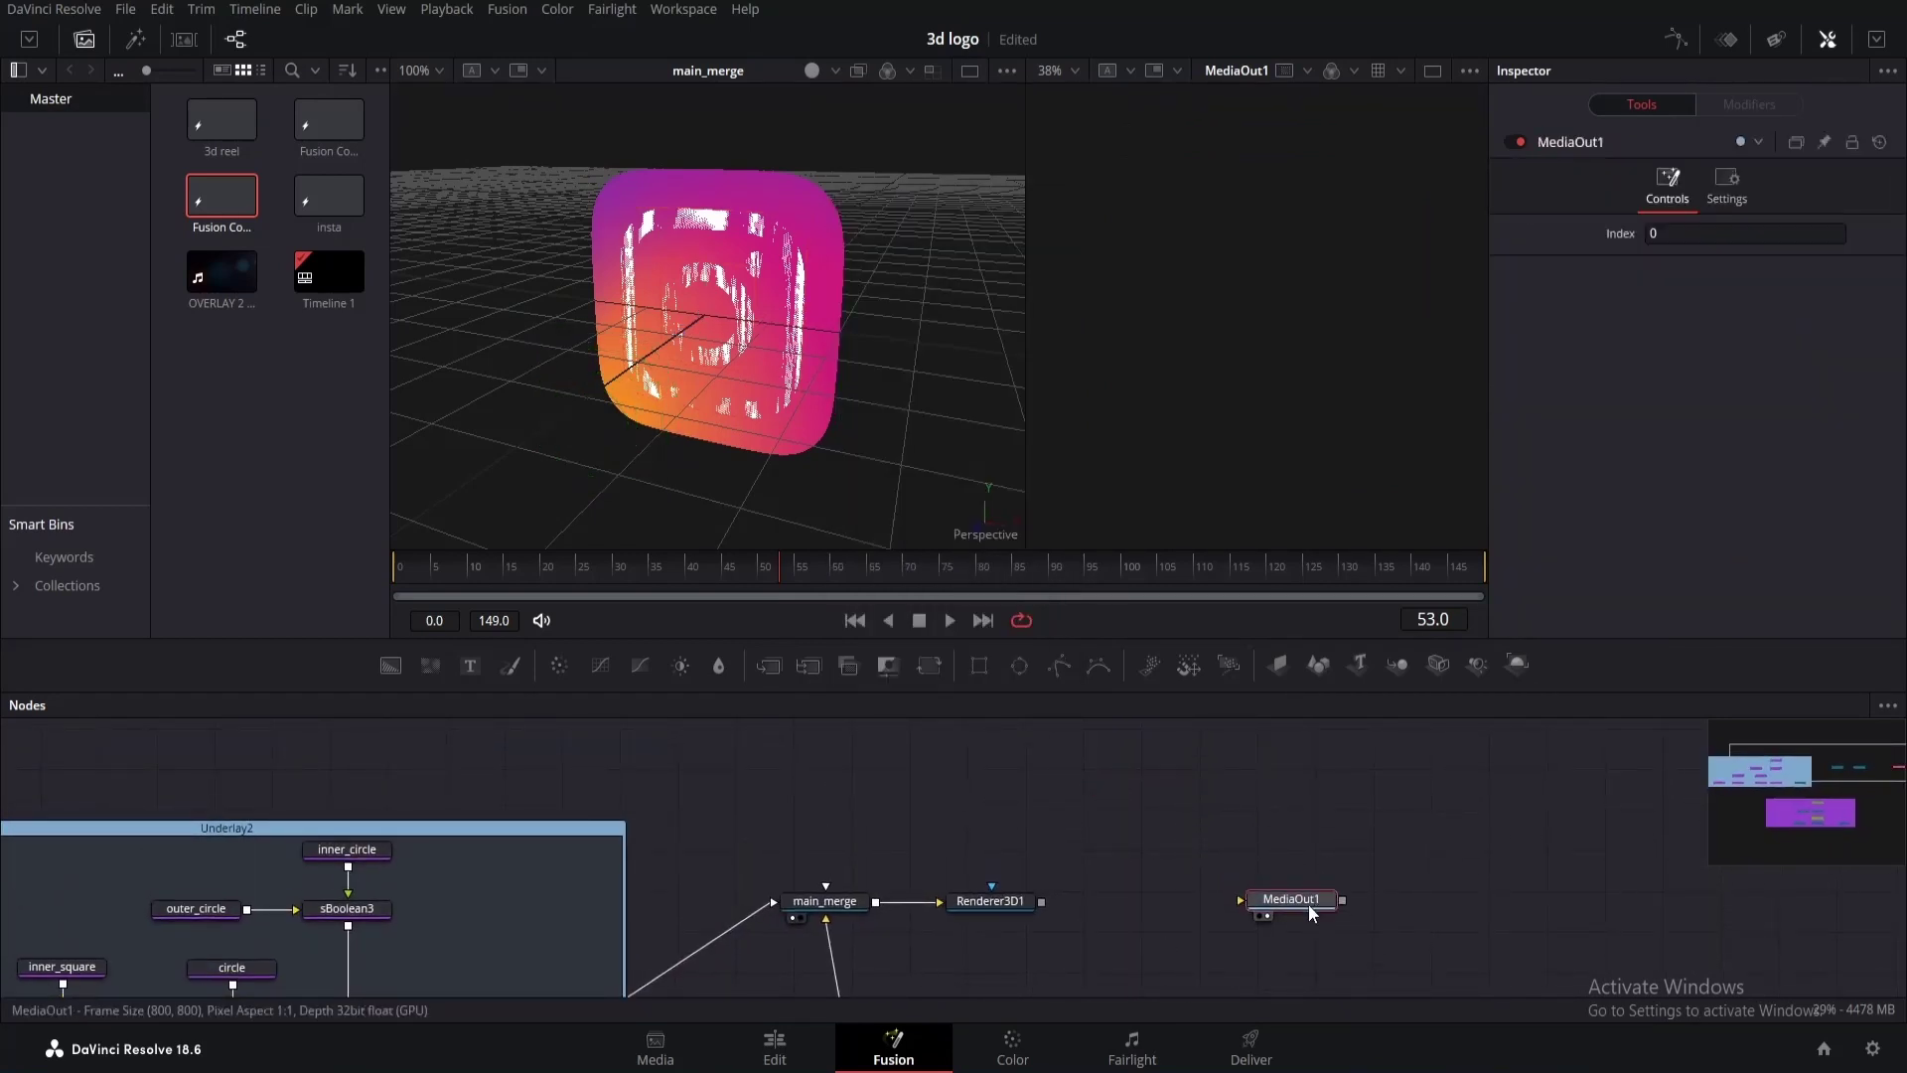
drag(1041, 902, 1240, 899)
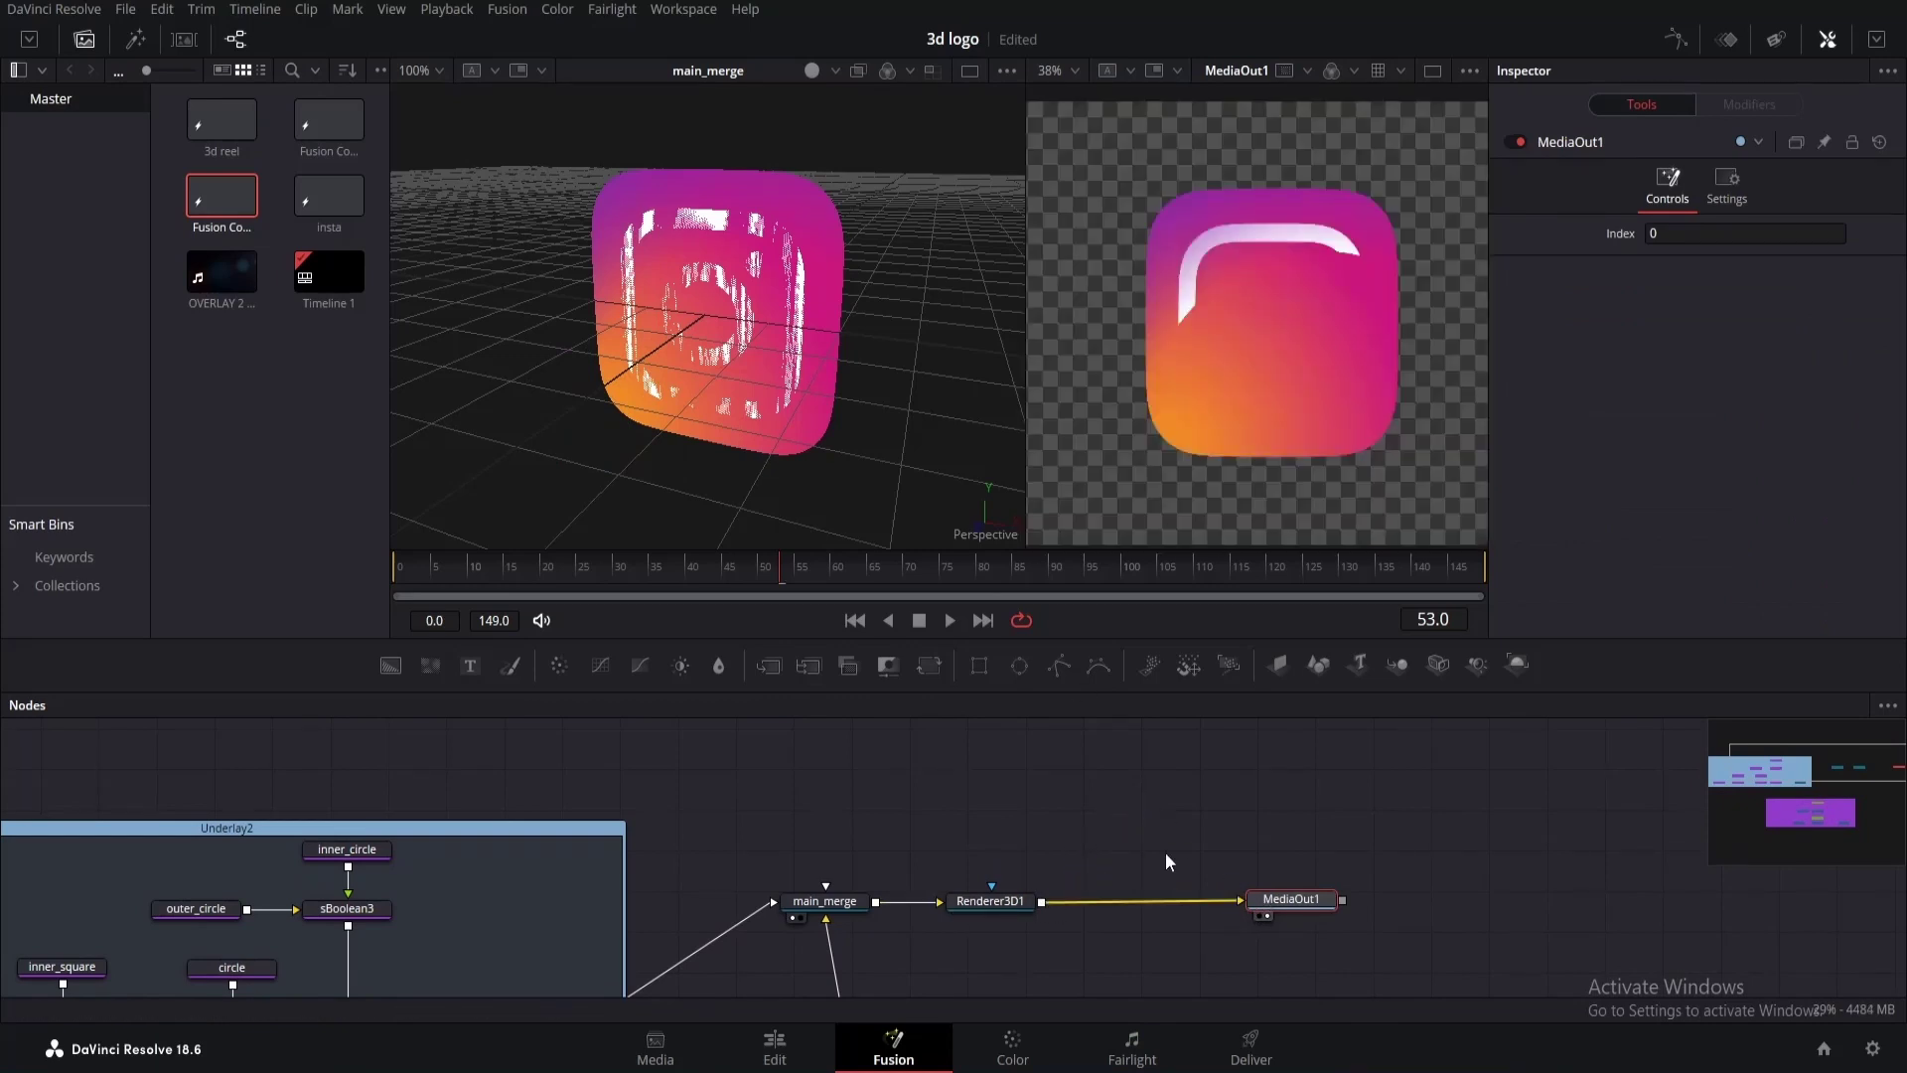
Set the extrusion depth of Extrude3D1 to 0.126.
drag(1015, 899, 1008, 756)
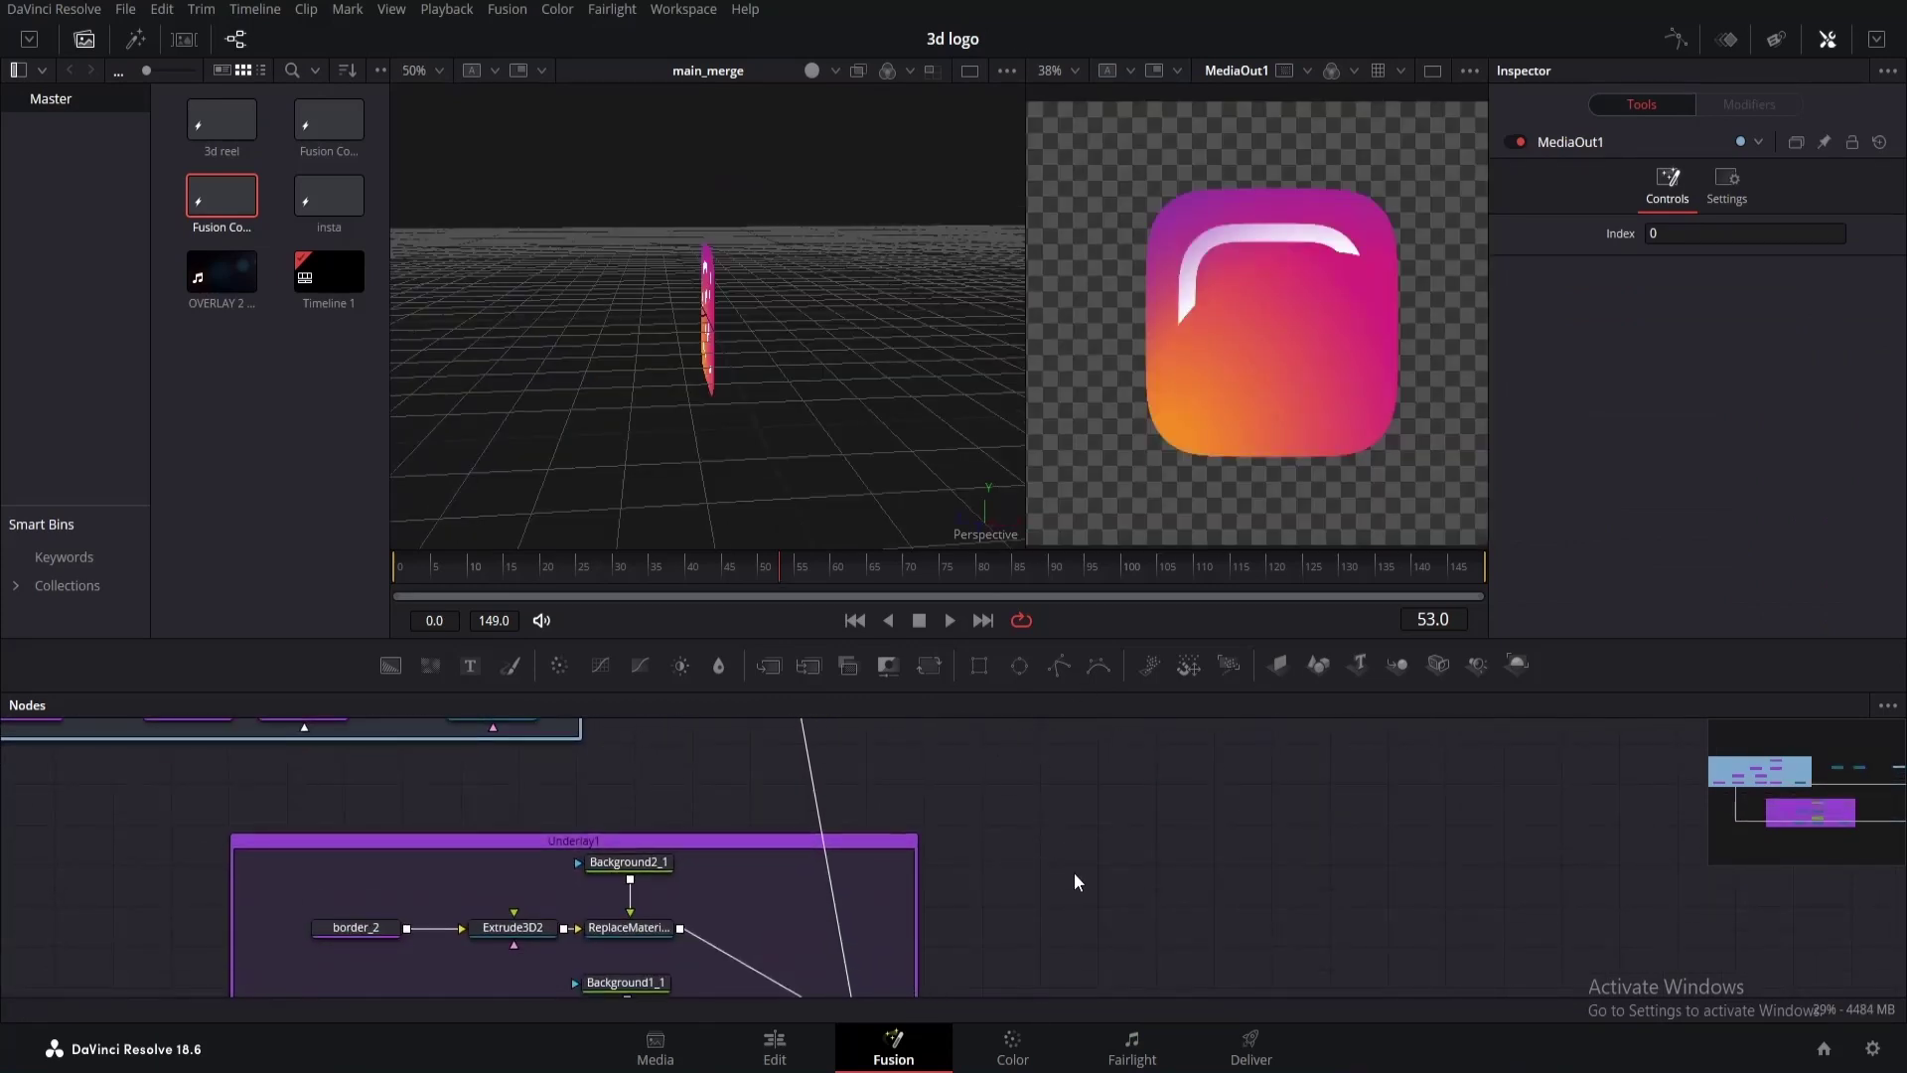
drag(1075, 873, 1059, 766)
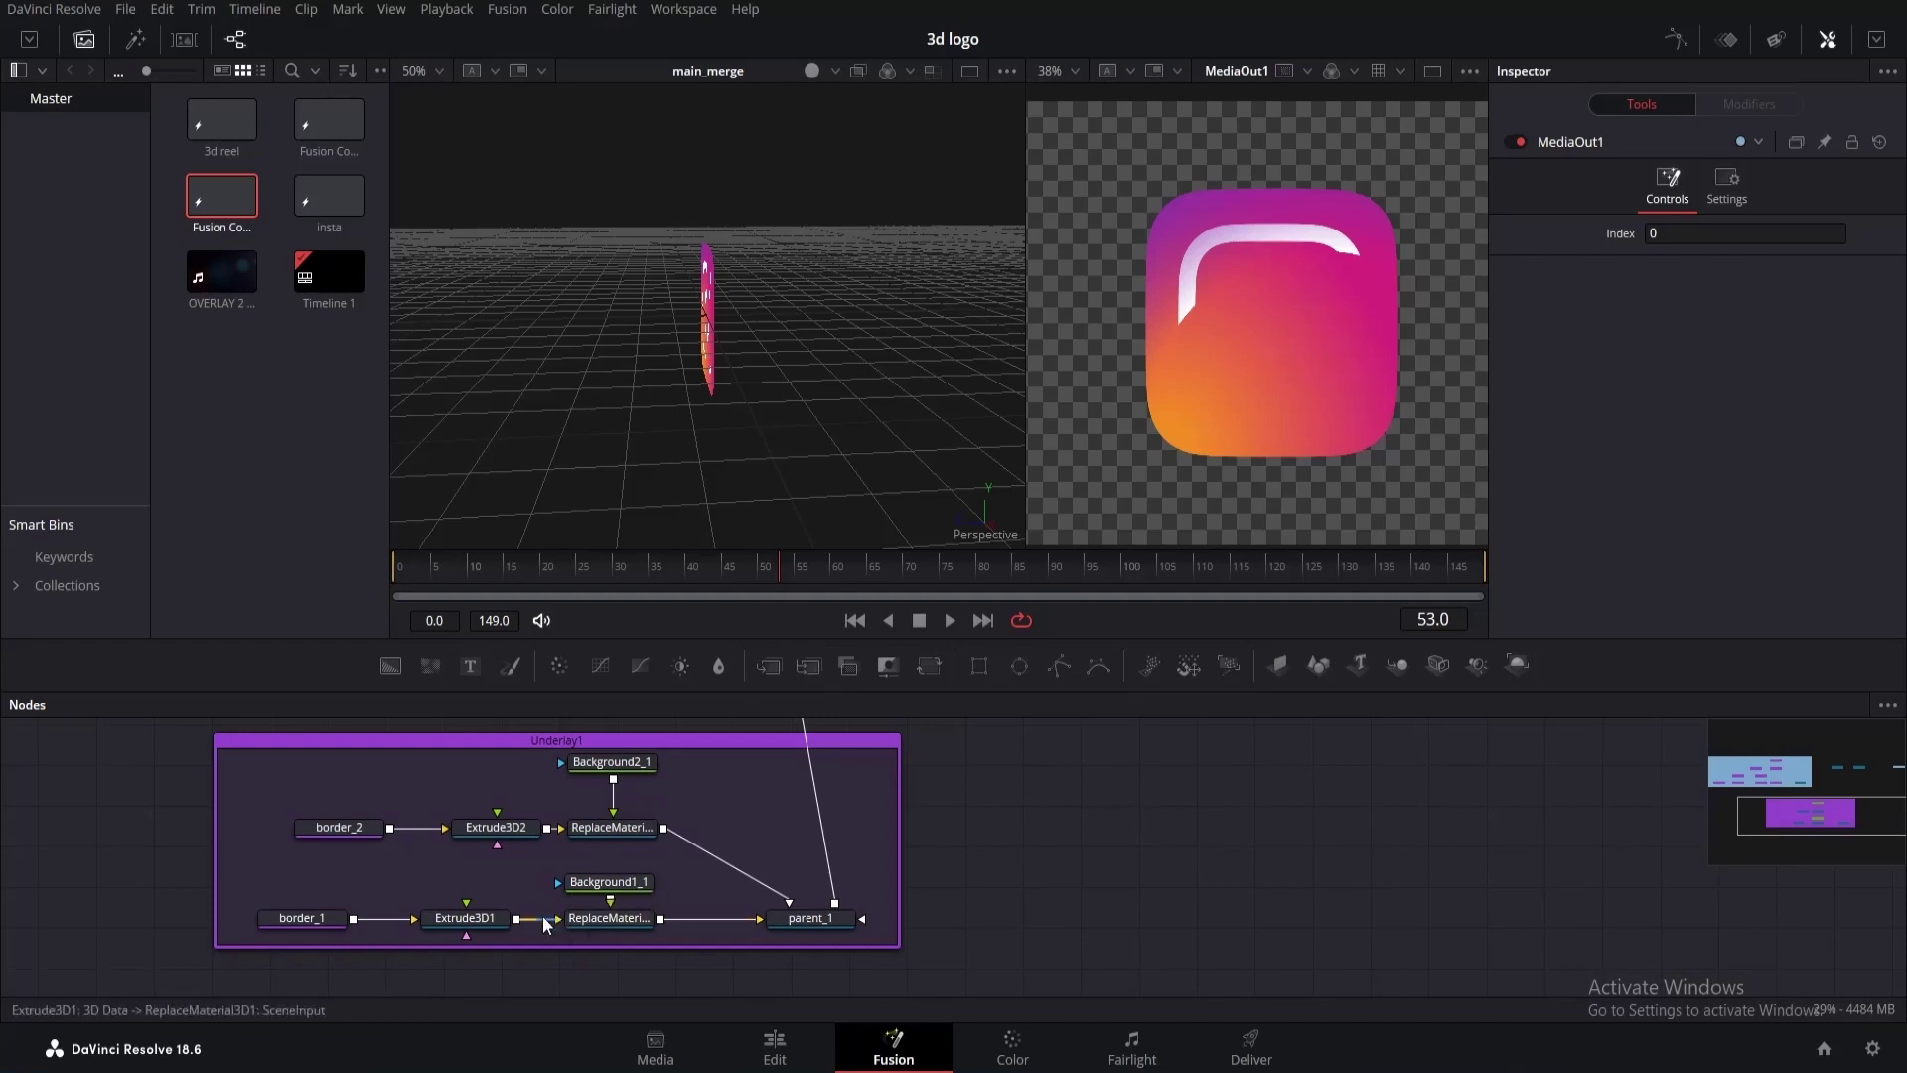
click(473, 918)
scroll(1257, 755, up, 3)
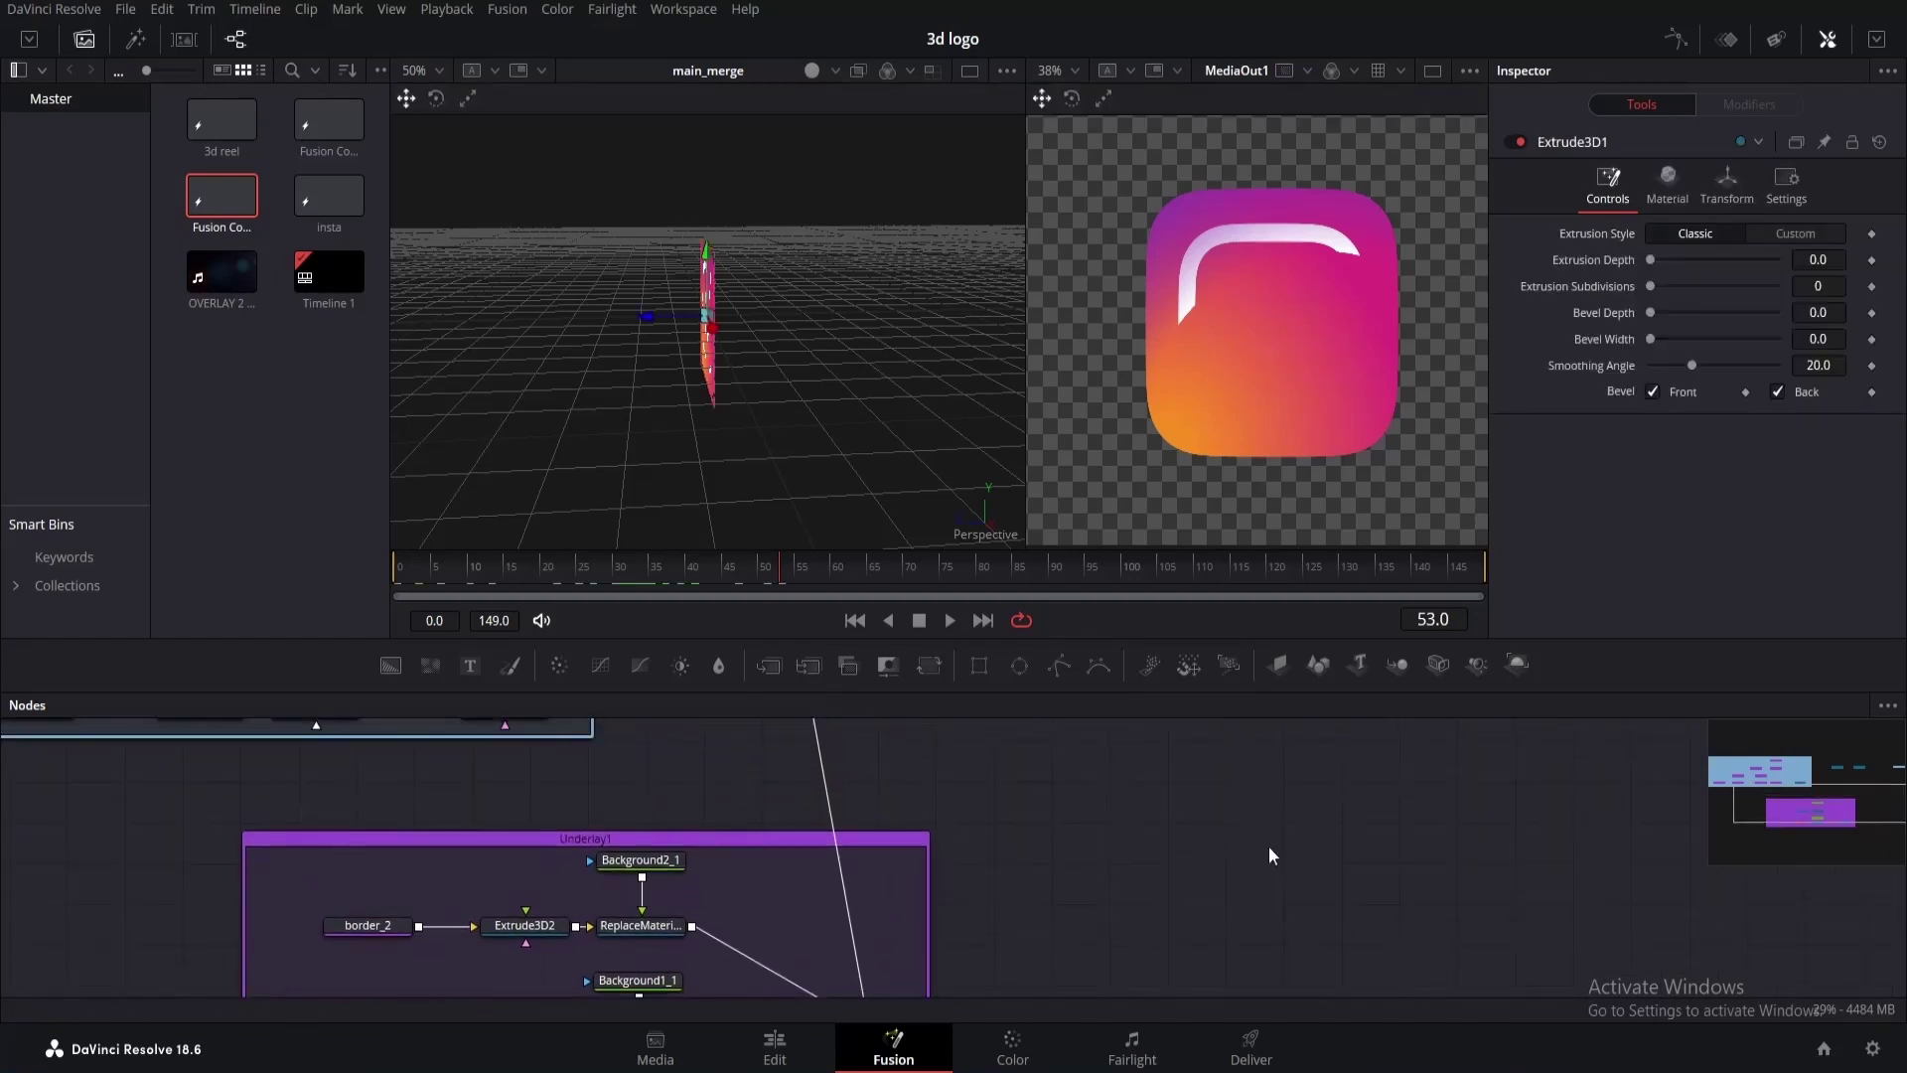
drag(1654, 258, 1730, 267)
scroll(1250, 898, down, 3)
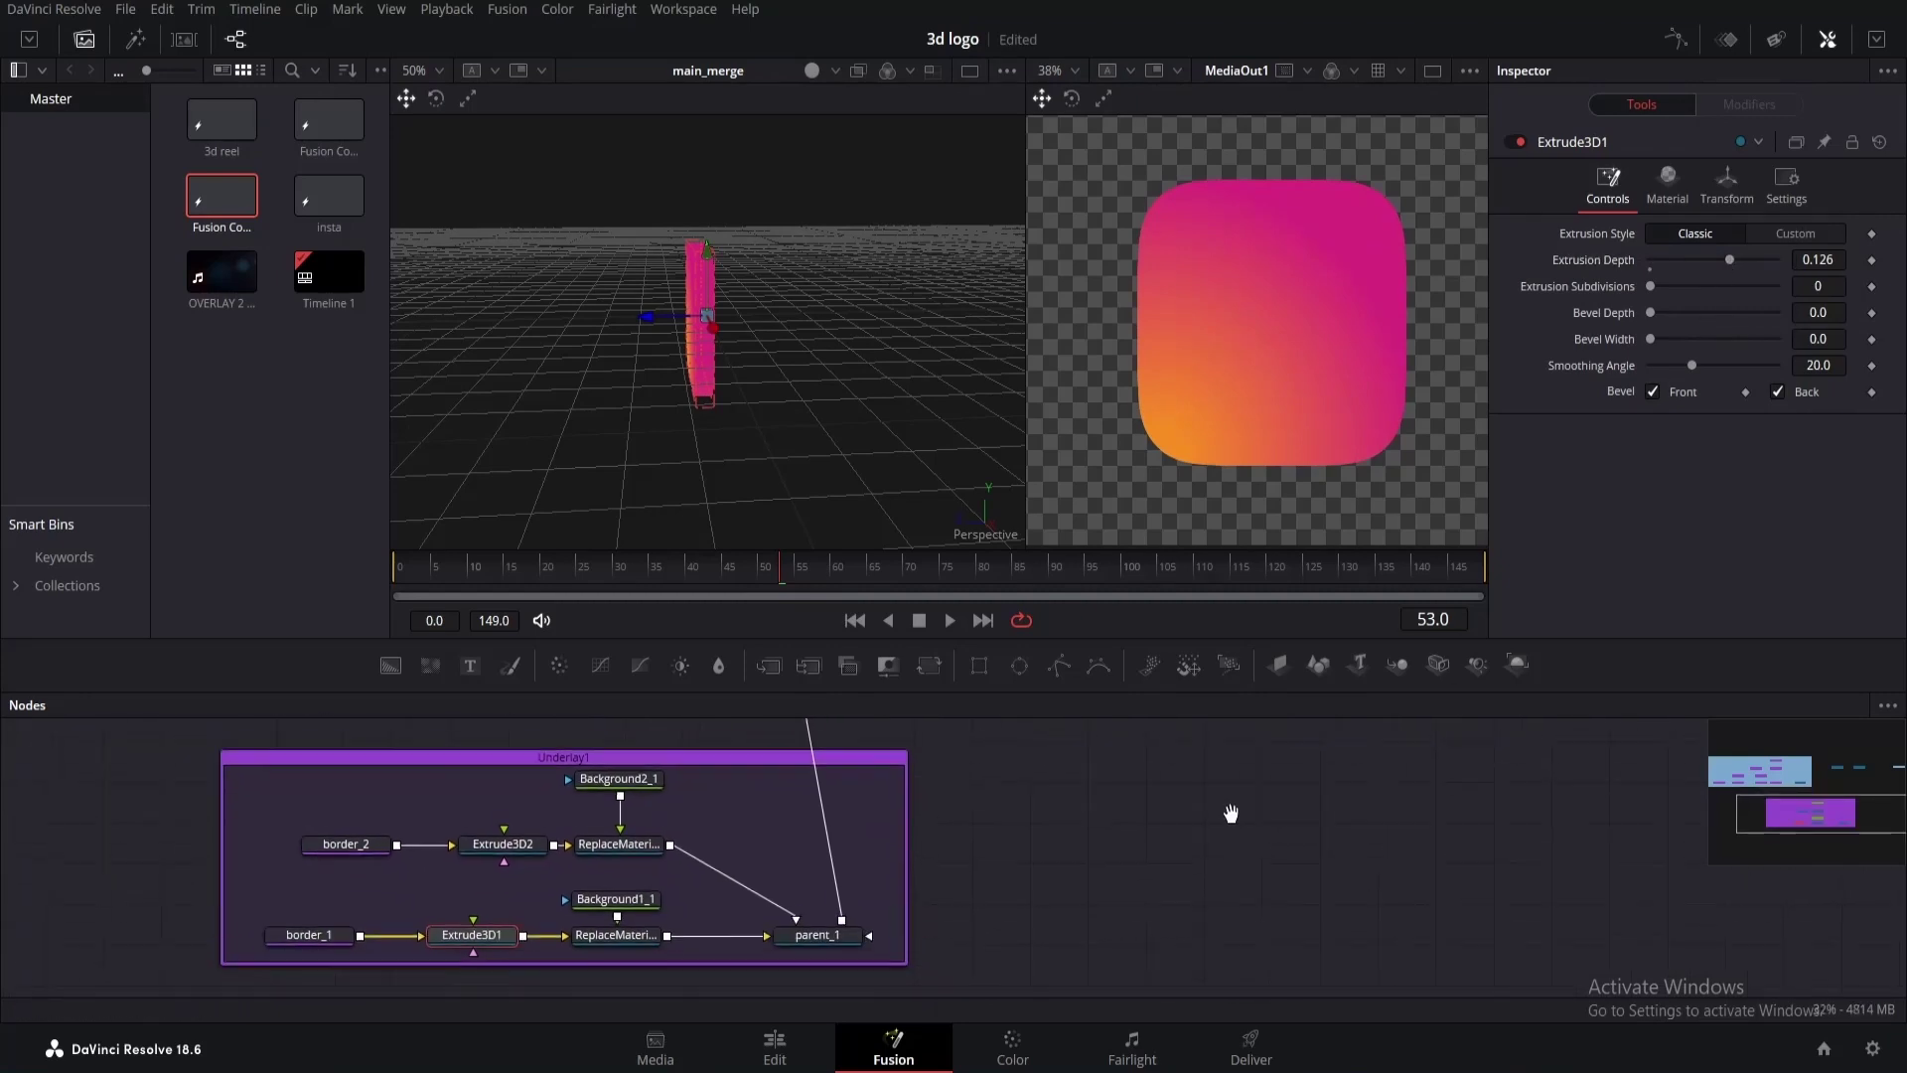
scroll(860, 447, up, 3)
mouse_move(850, 427)
mouse_down()
mouse_move(704, 559)
mouse_move(839, 647)
mouse_move(848, 452)
mouse_up()
Enable lighting and shadows in Renderer3D1.
scroll(810, 417, down, 2)
scroll(1213, 842, up, 5)
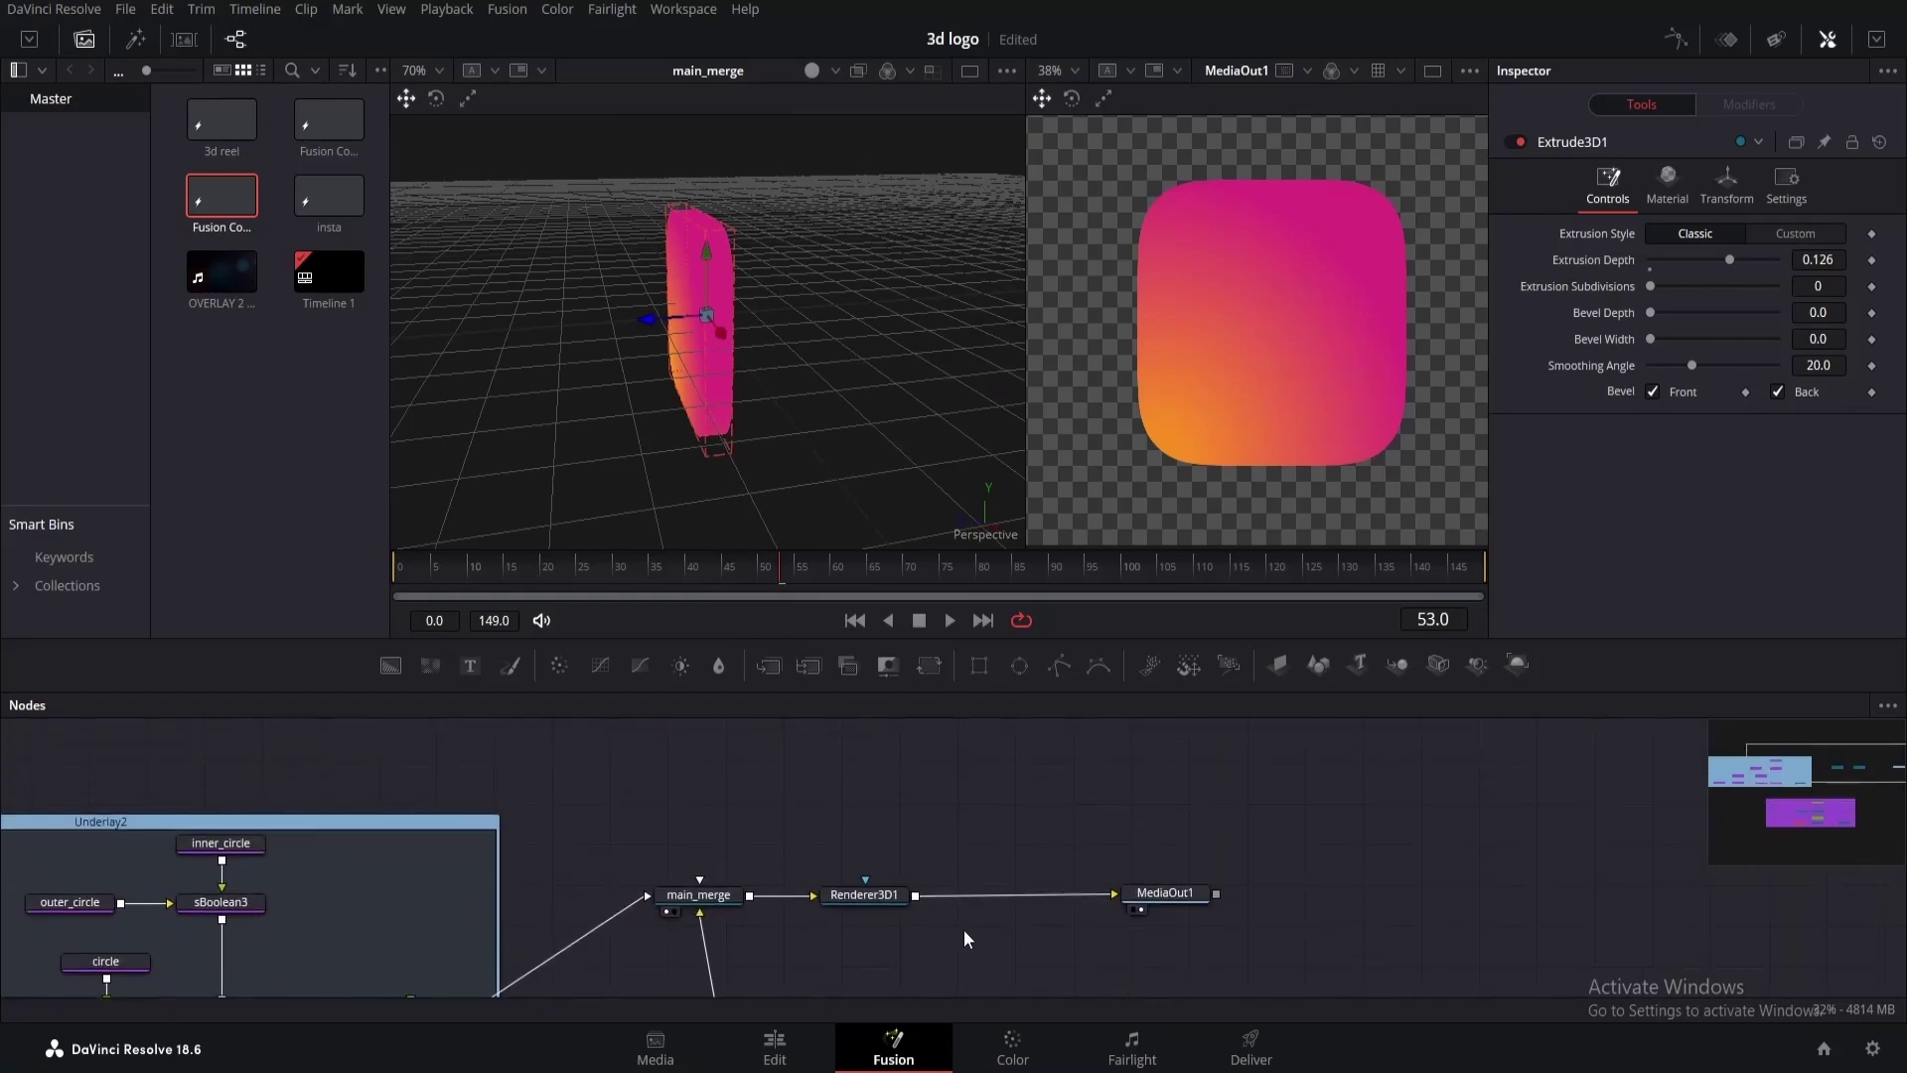
click(876, 900)
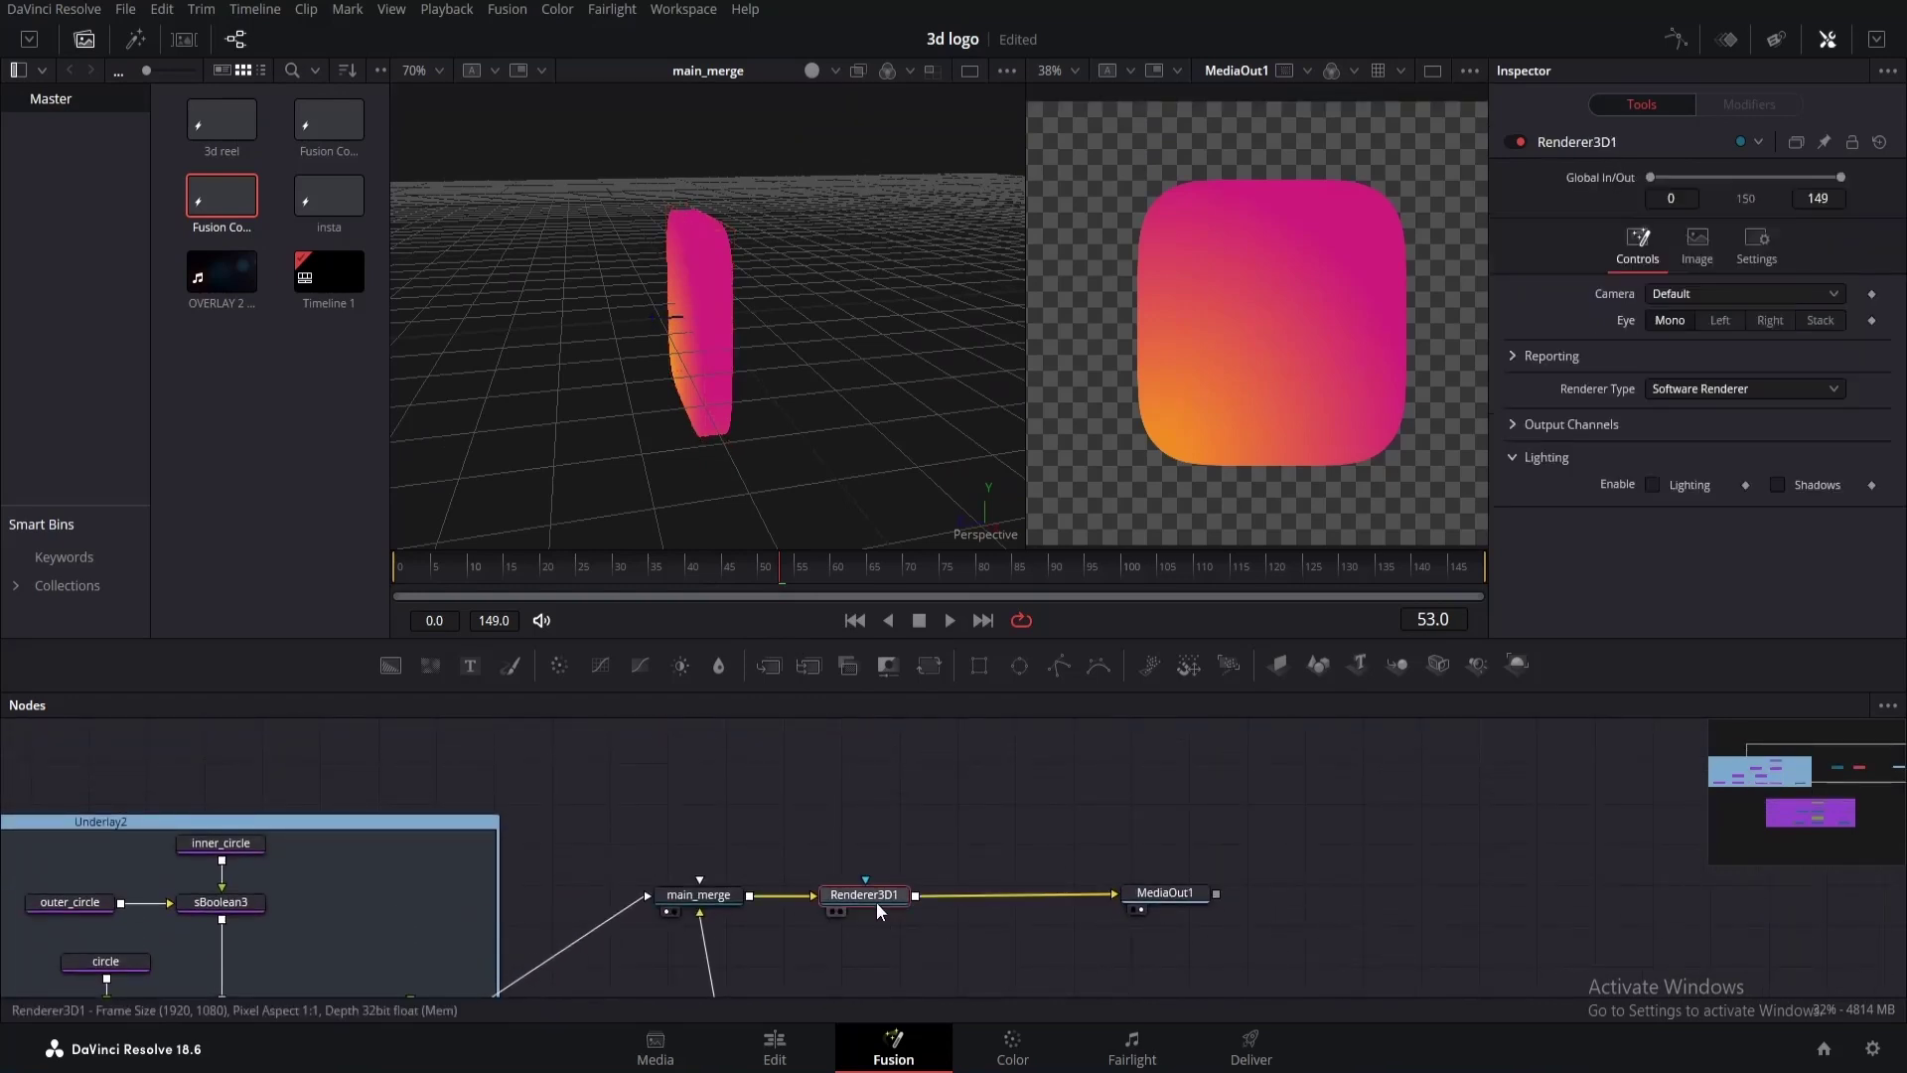
click(1653, 483)
click(1777, 485)
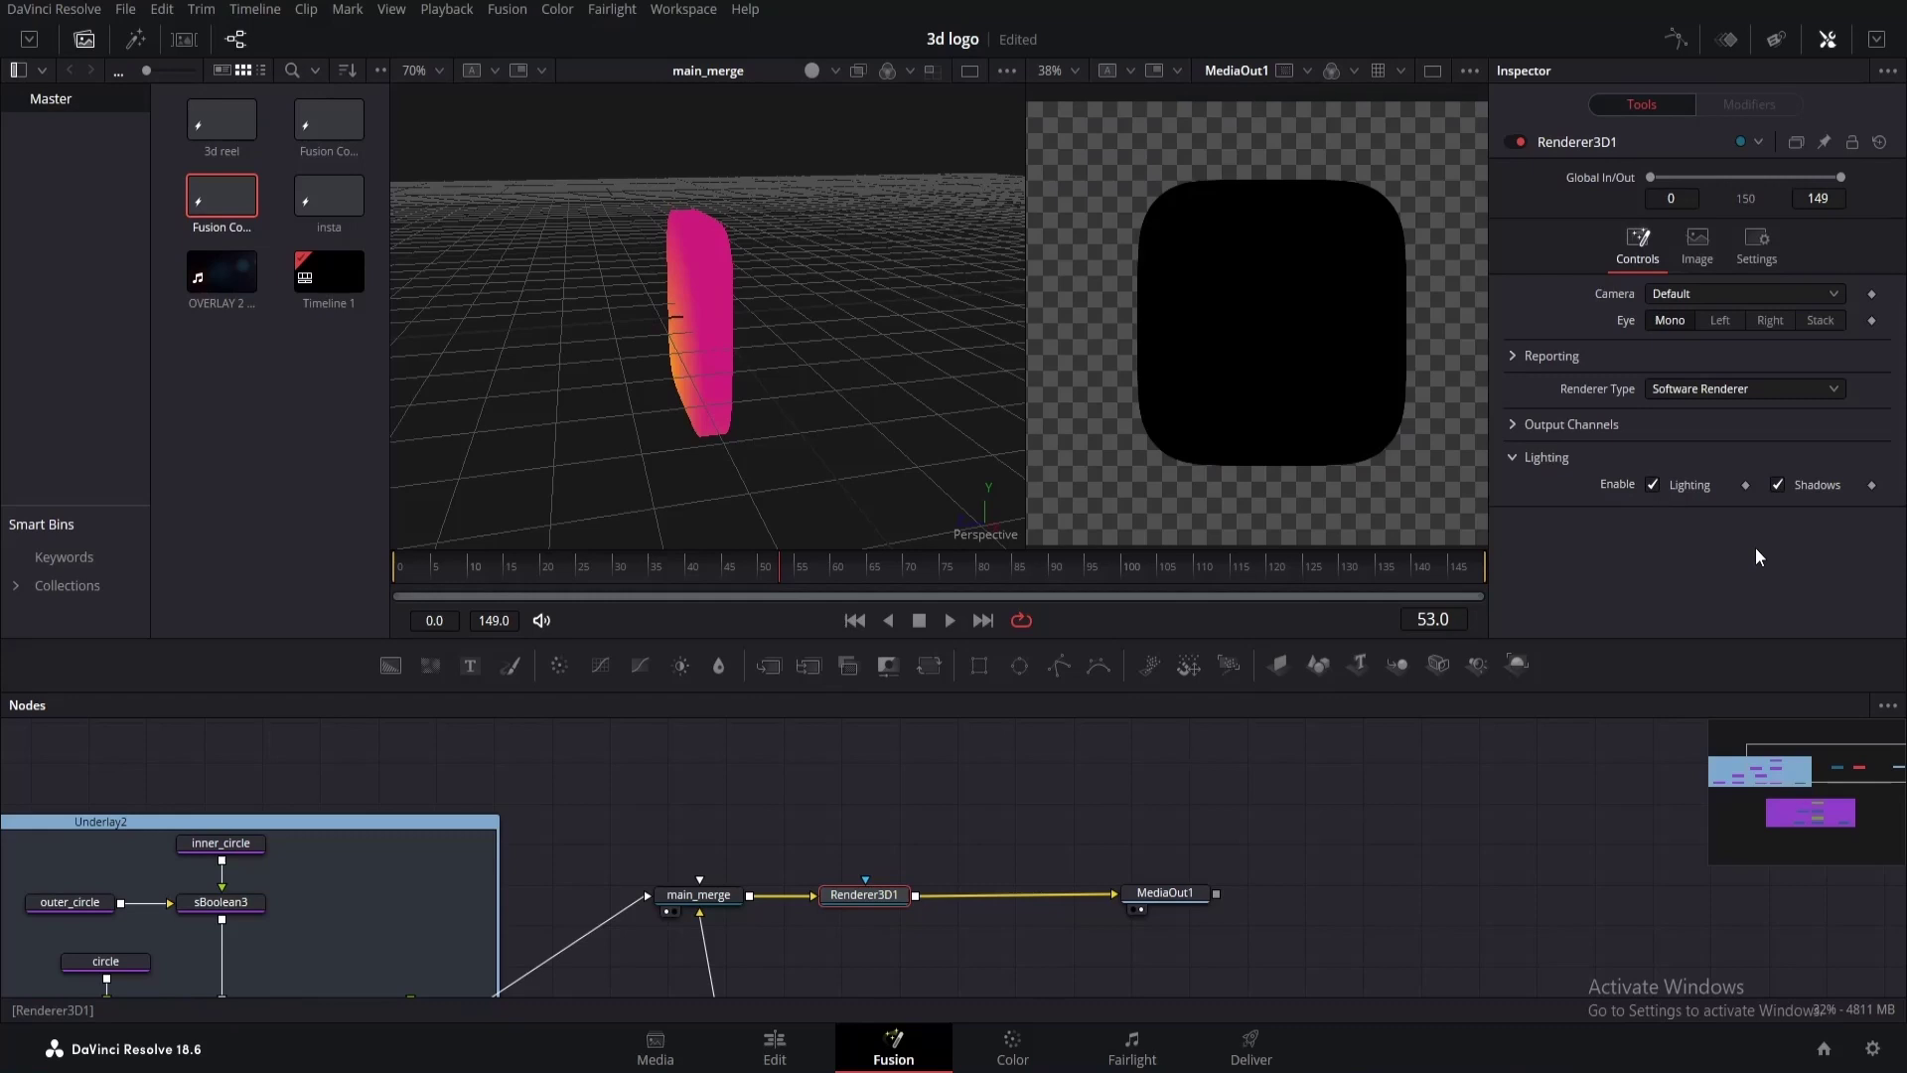
Change the renderer type of Renderer3D1 and turn on lighting in the first viewer.
click(1725, 386)
click(1526, 886)
click(836, 72)
click(872, 157)
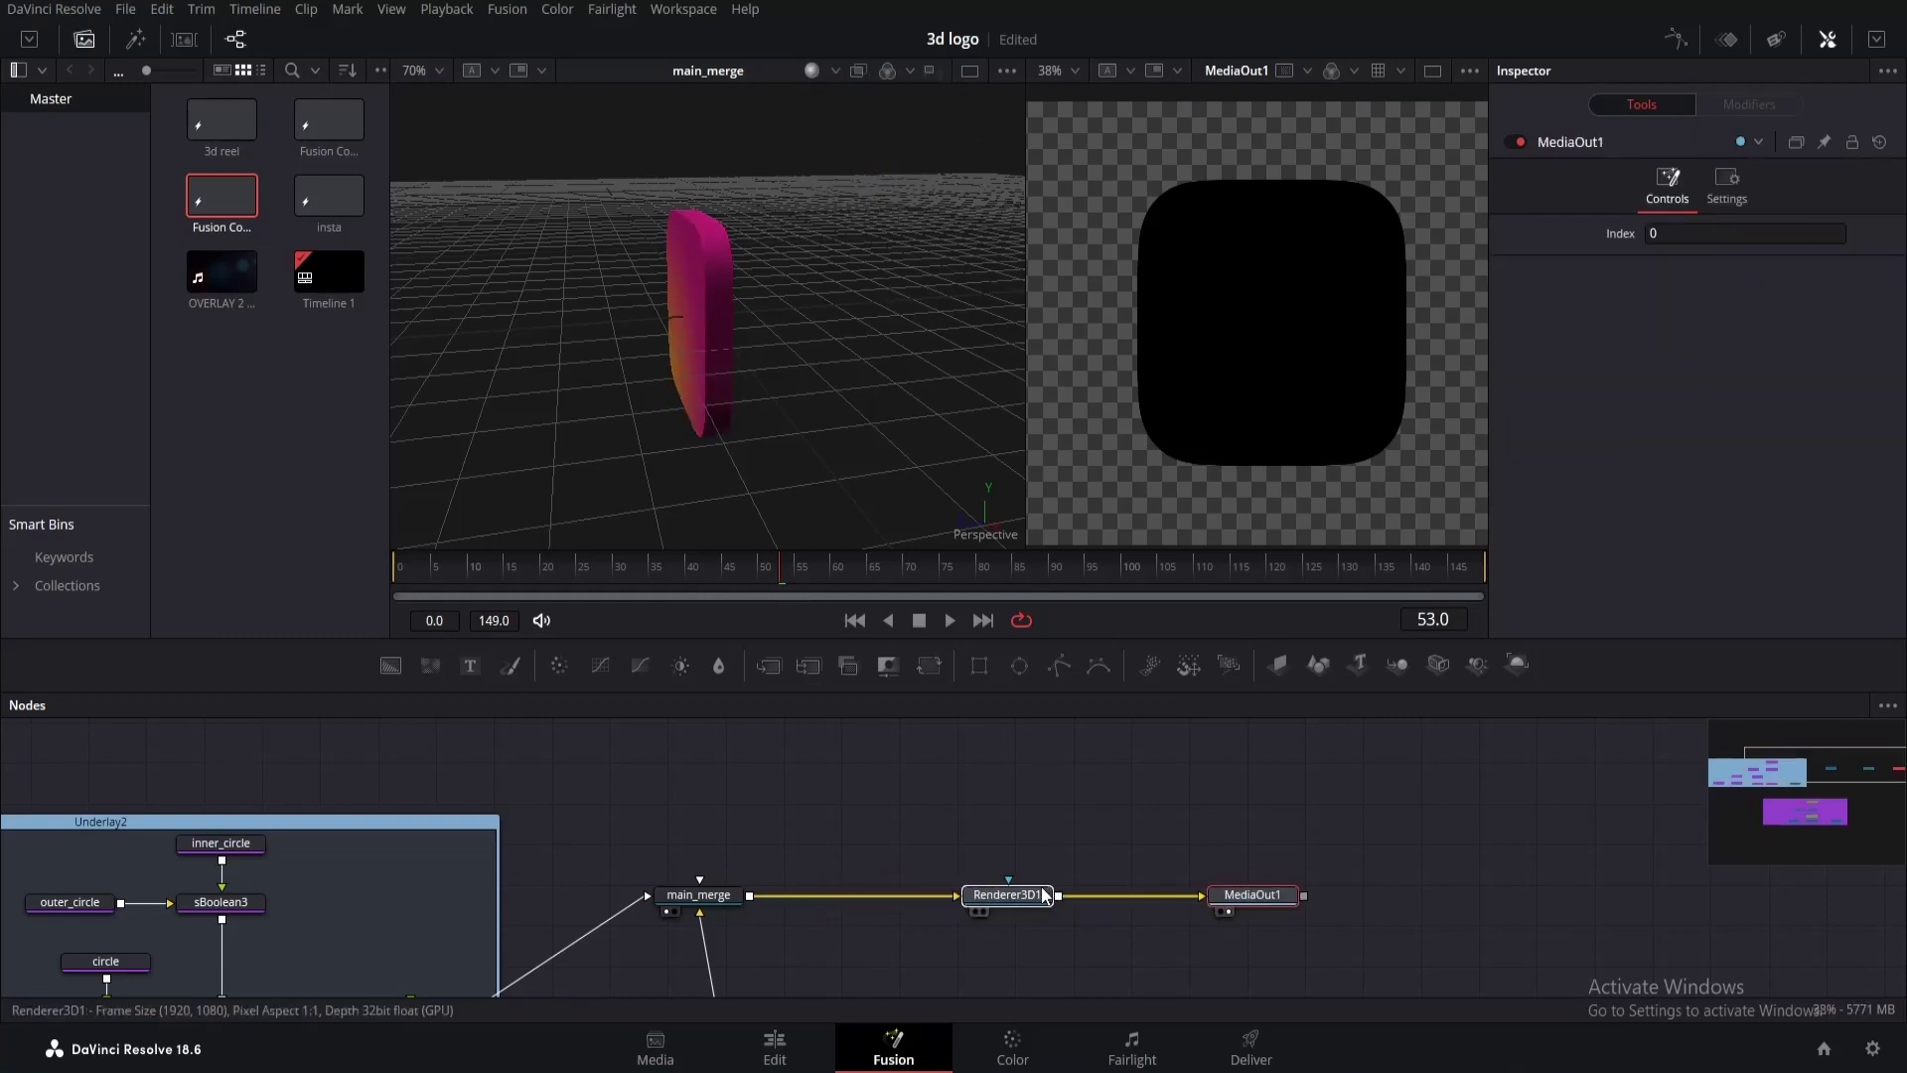
Insert a Merge3D between main_merge and Renderer3D1, with a Directional Light connected to it and placed above.
click(1041, 894)
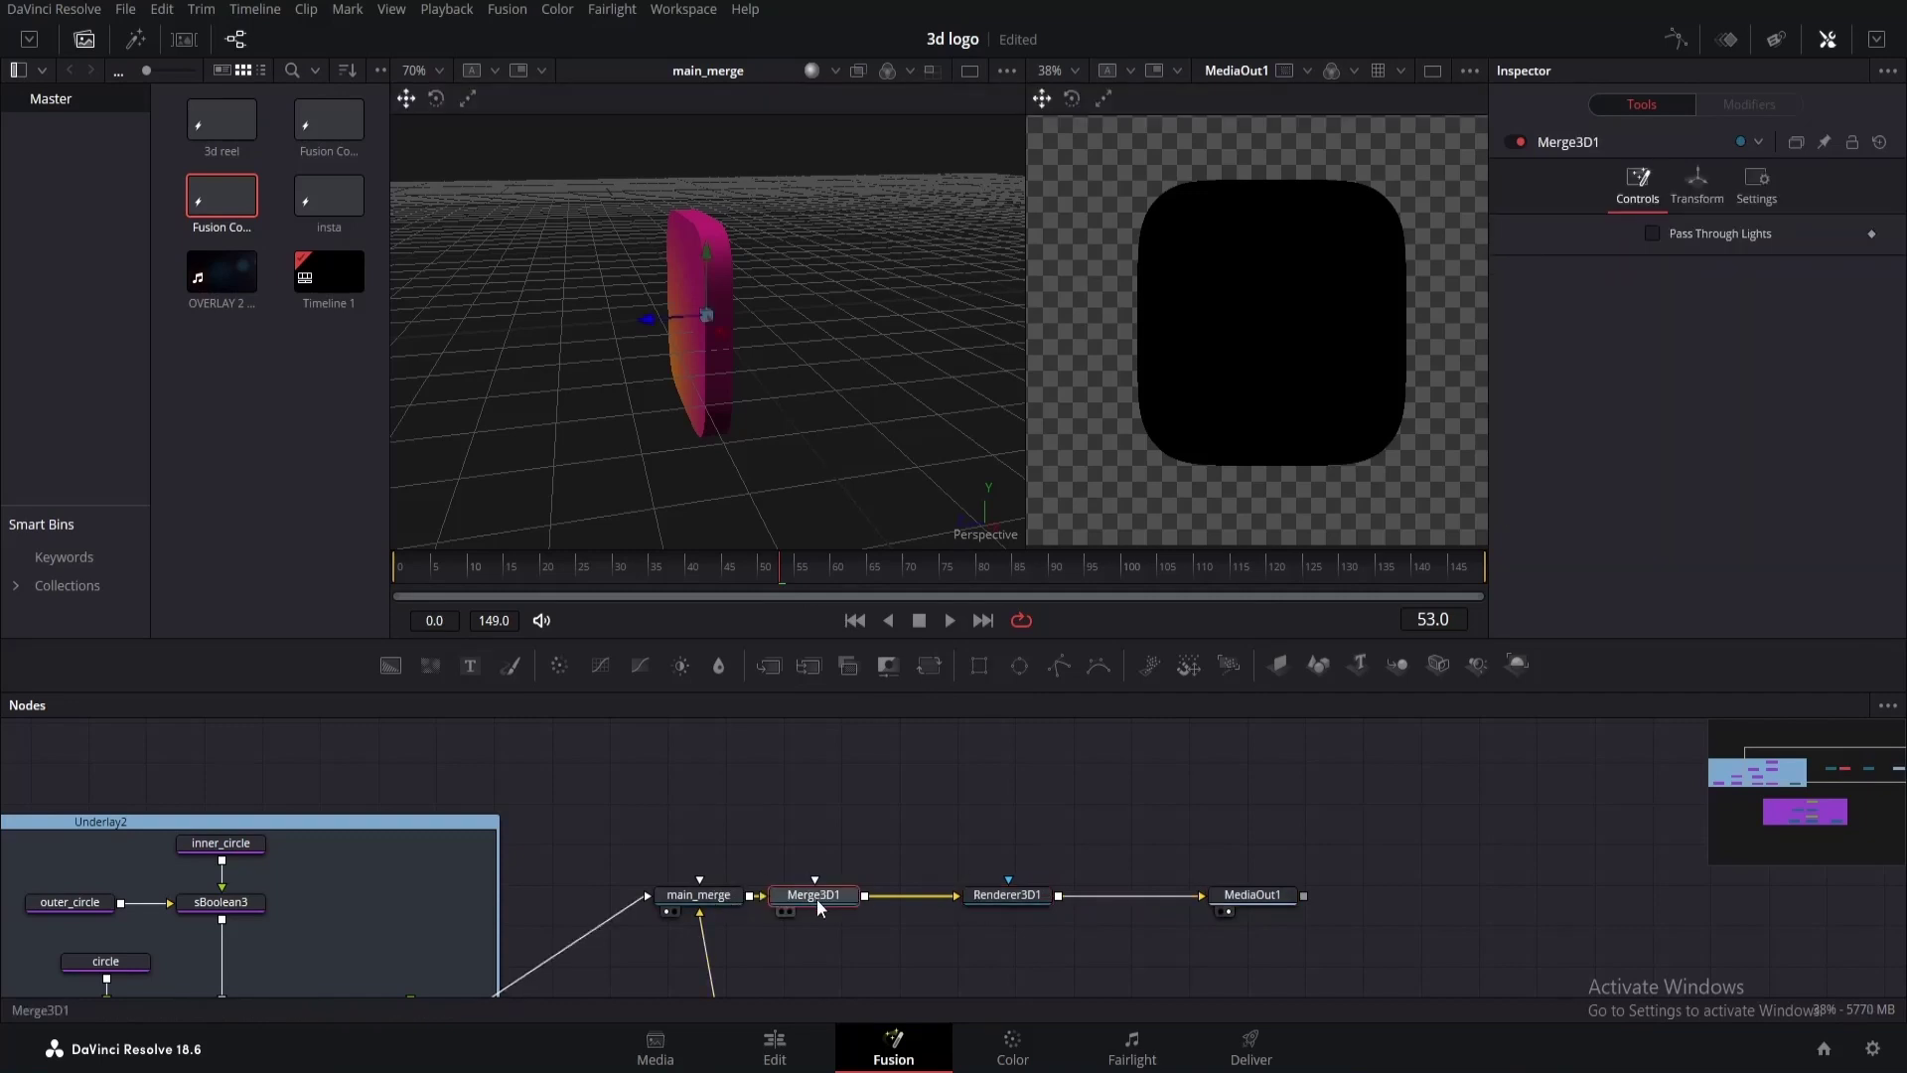
key(shift+space)
text(Directional Light)
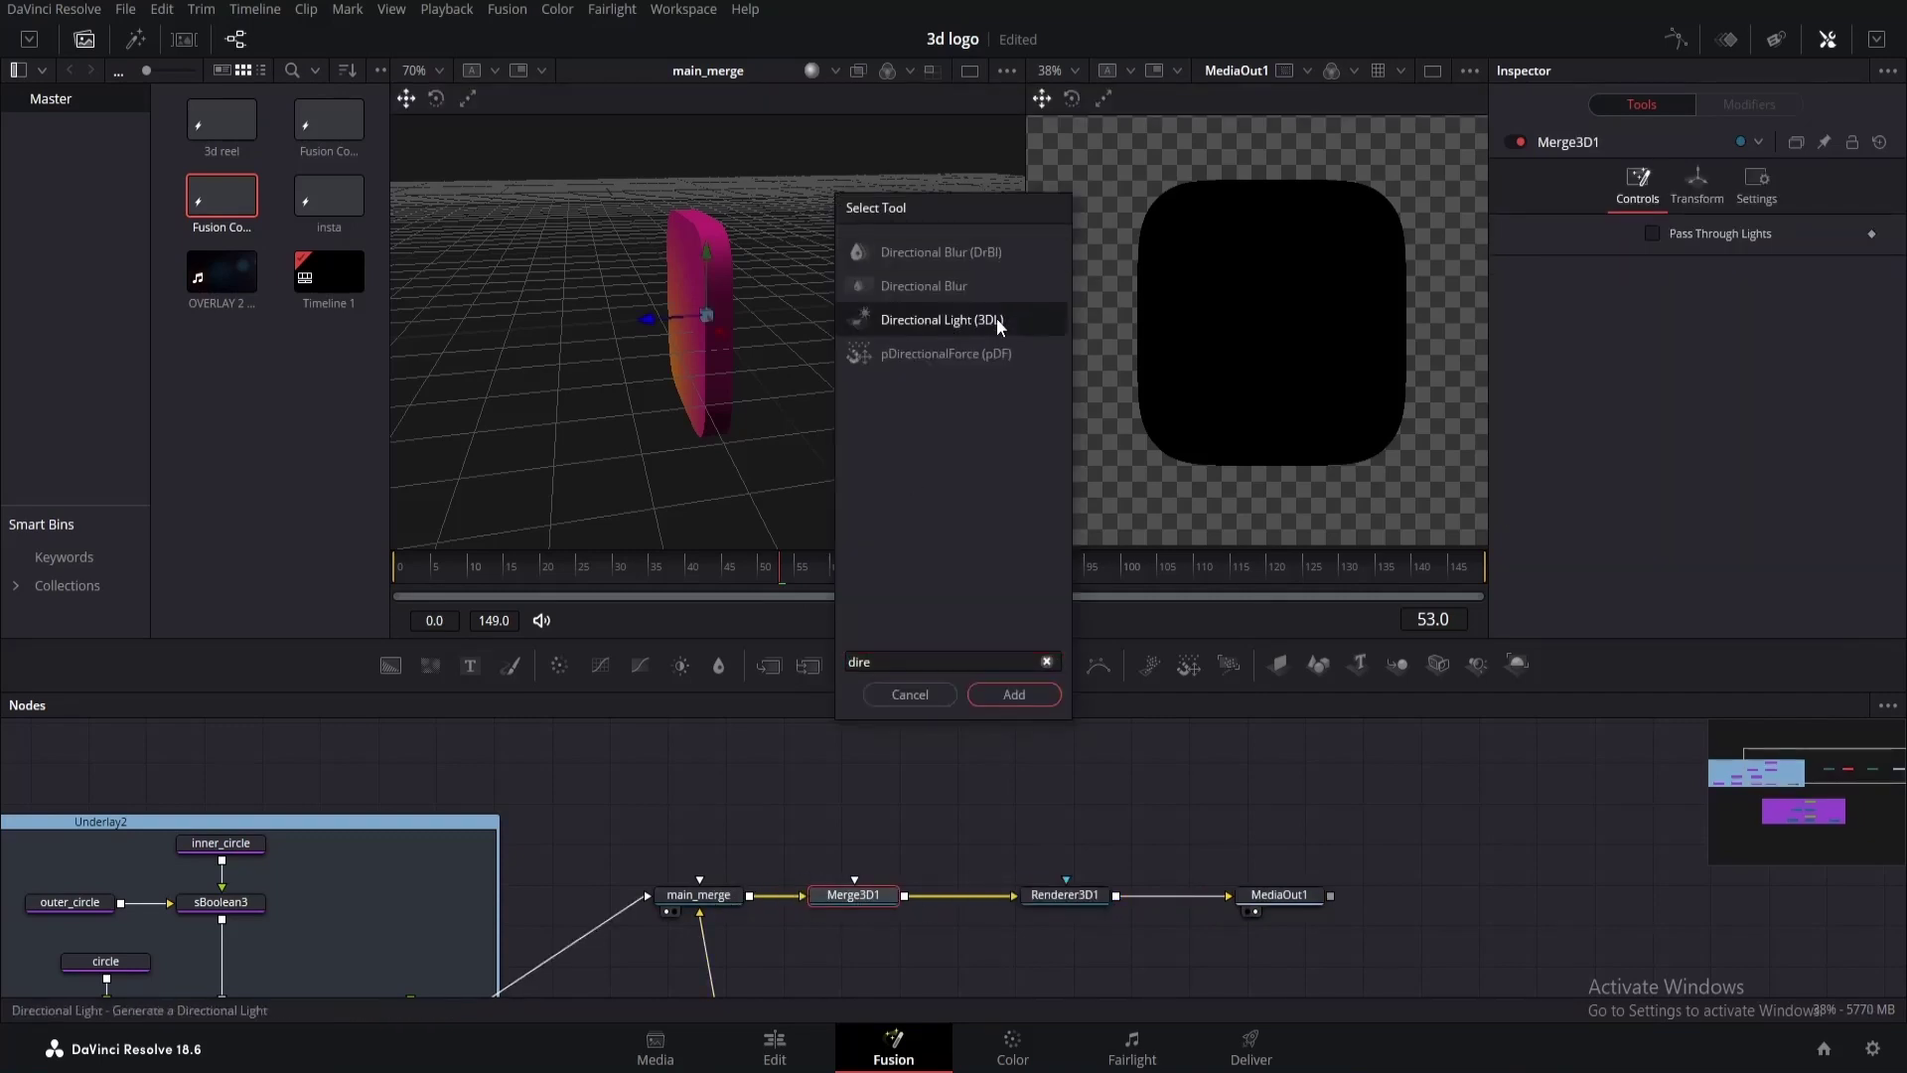
key(Return)
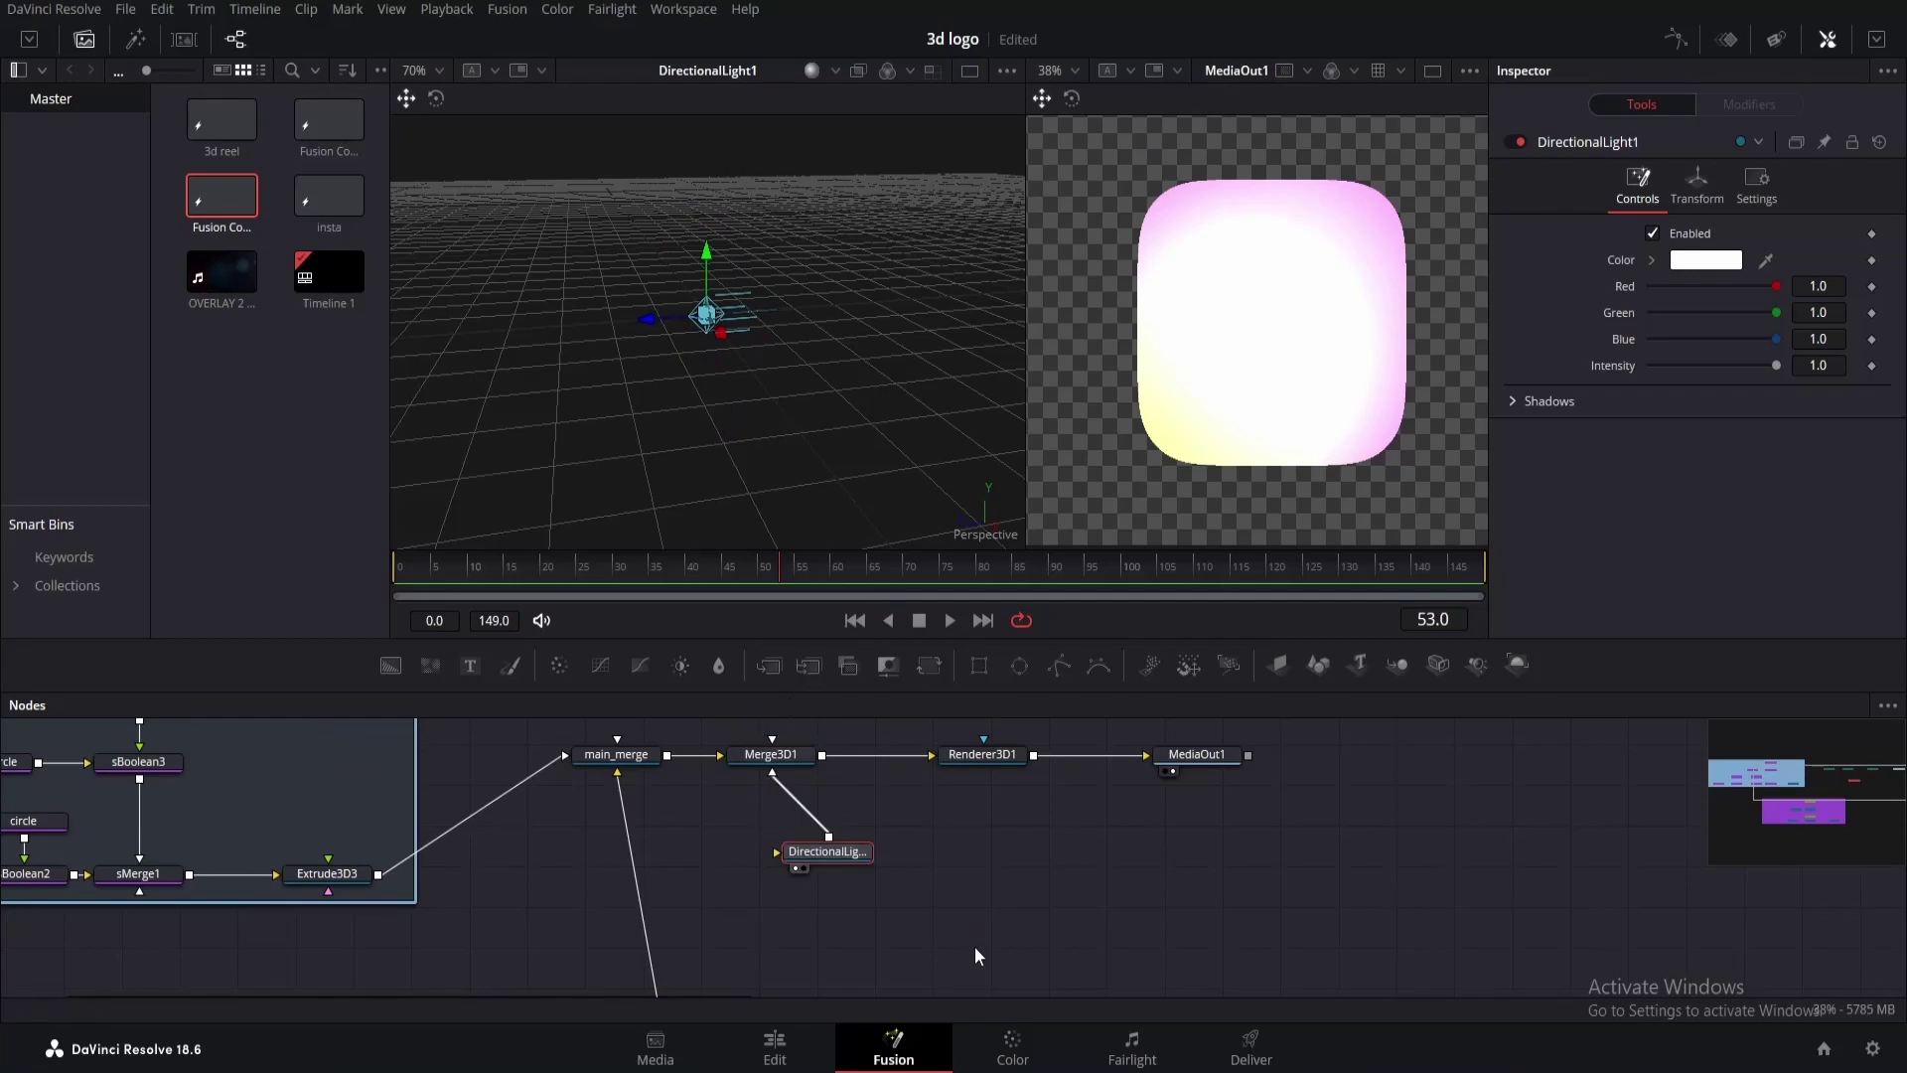
scroll(954, 953, up, 2)
drag(831, 920, 772, 747)
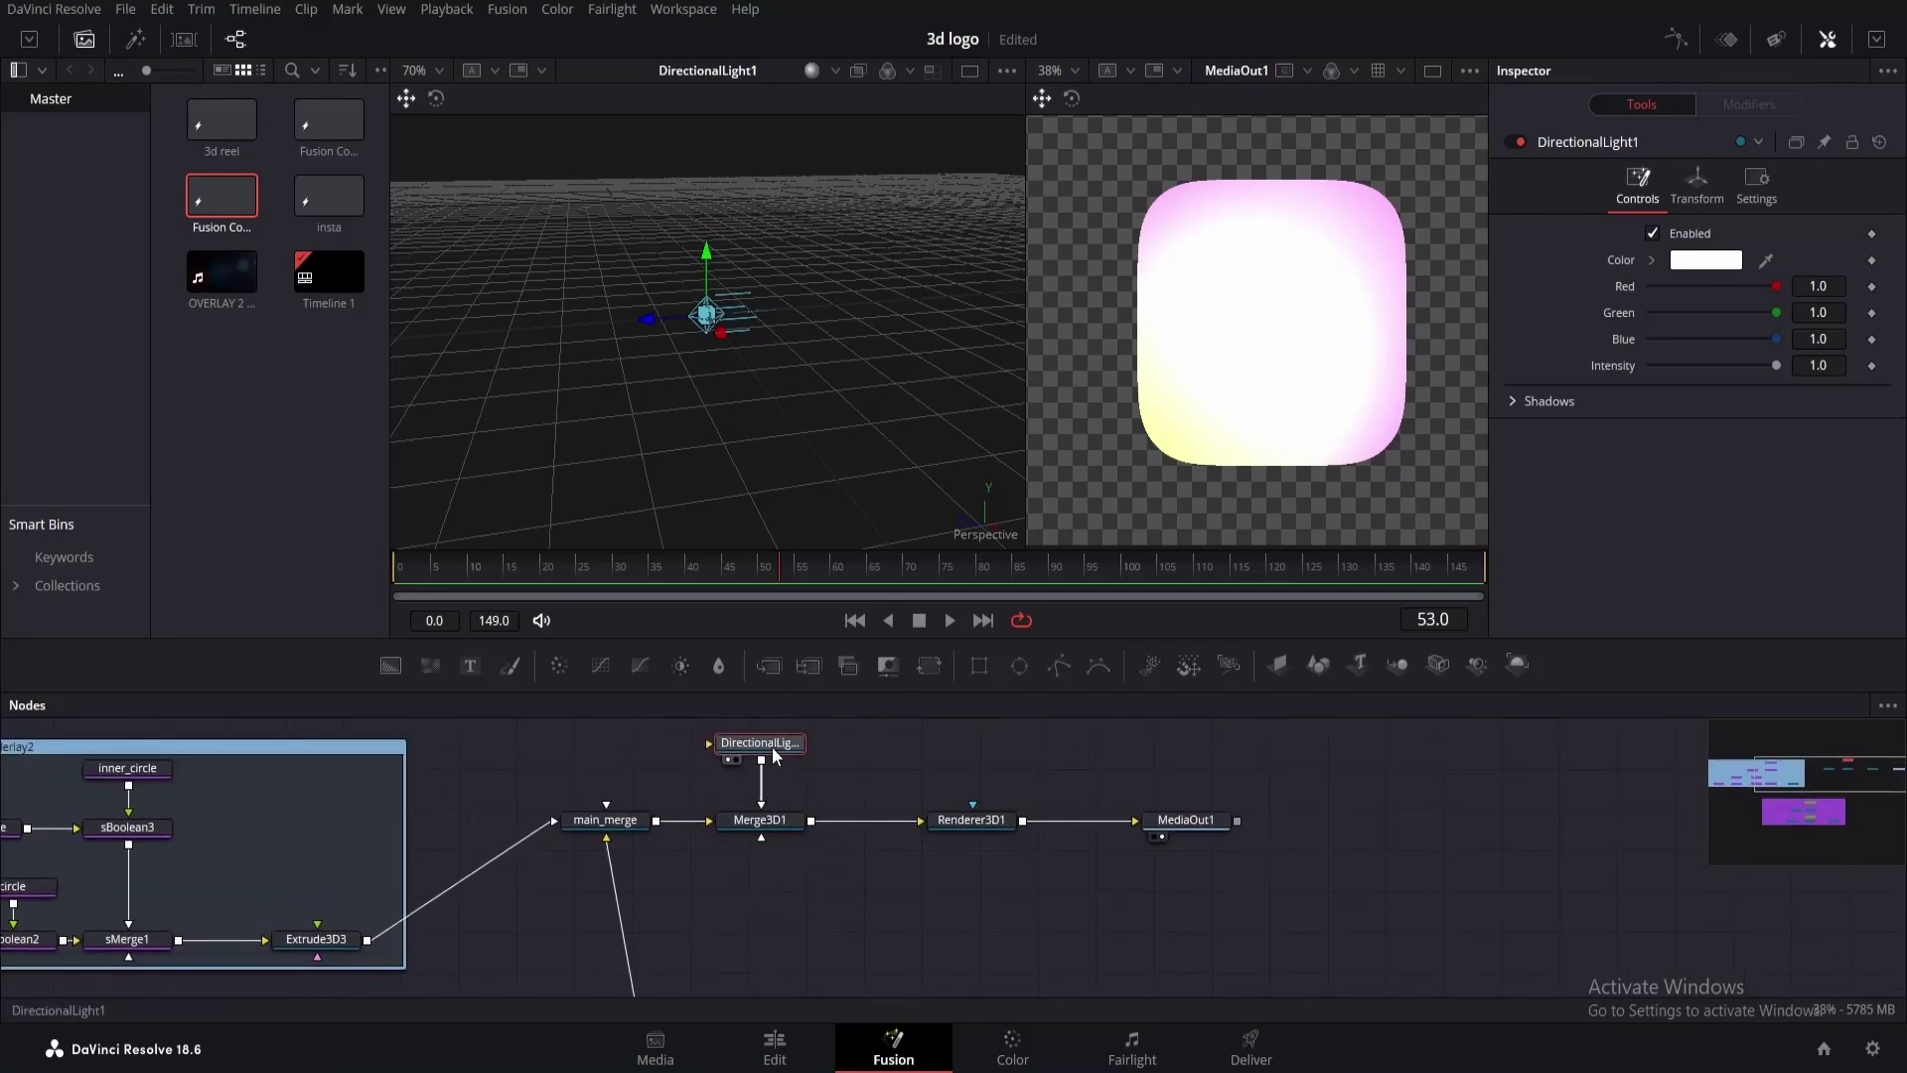
Show Merge3D1 in the first viewer and enable Use Target for the directional light.
scroll(894, 889, up, 2)
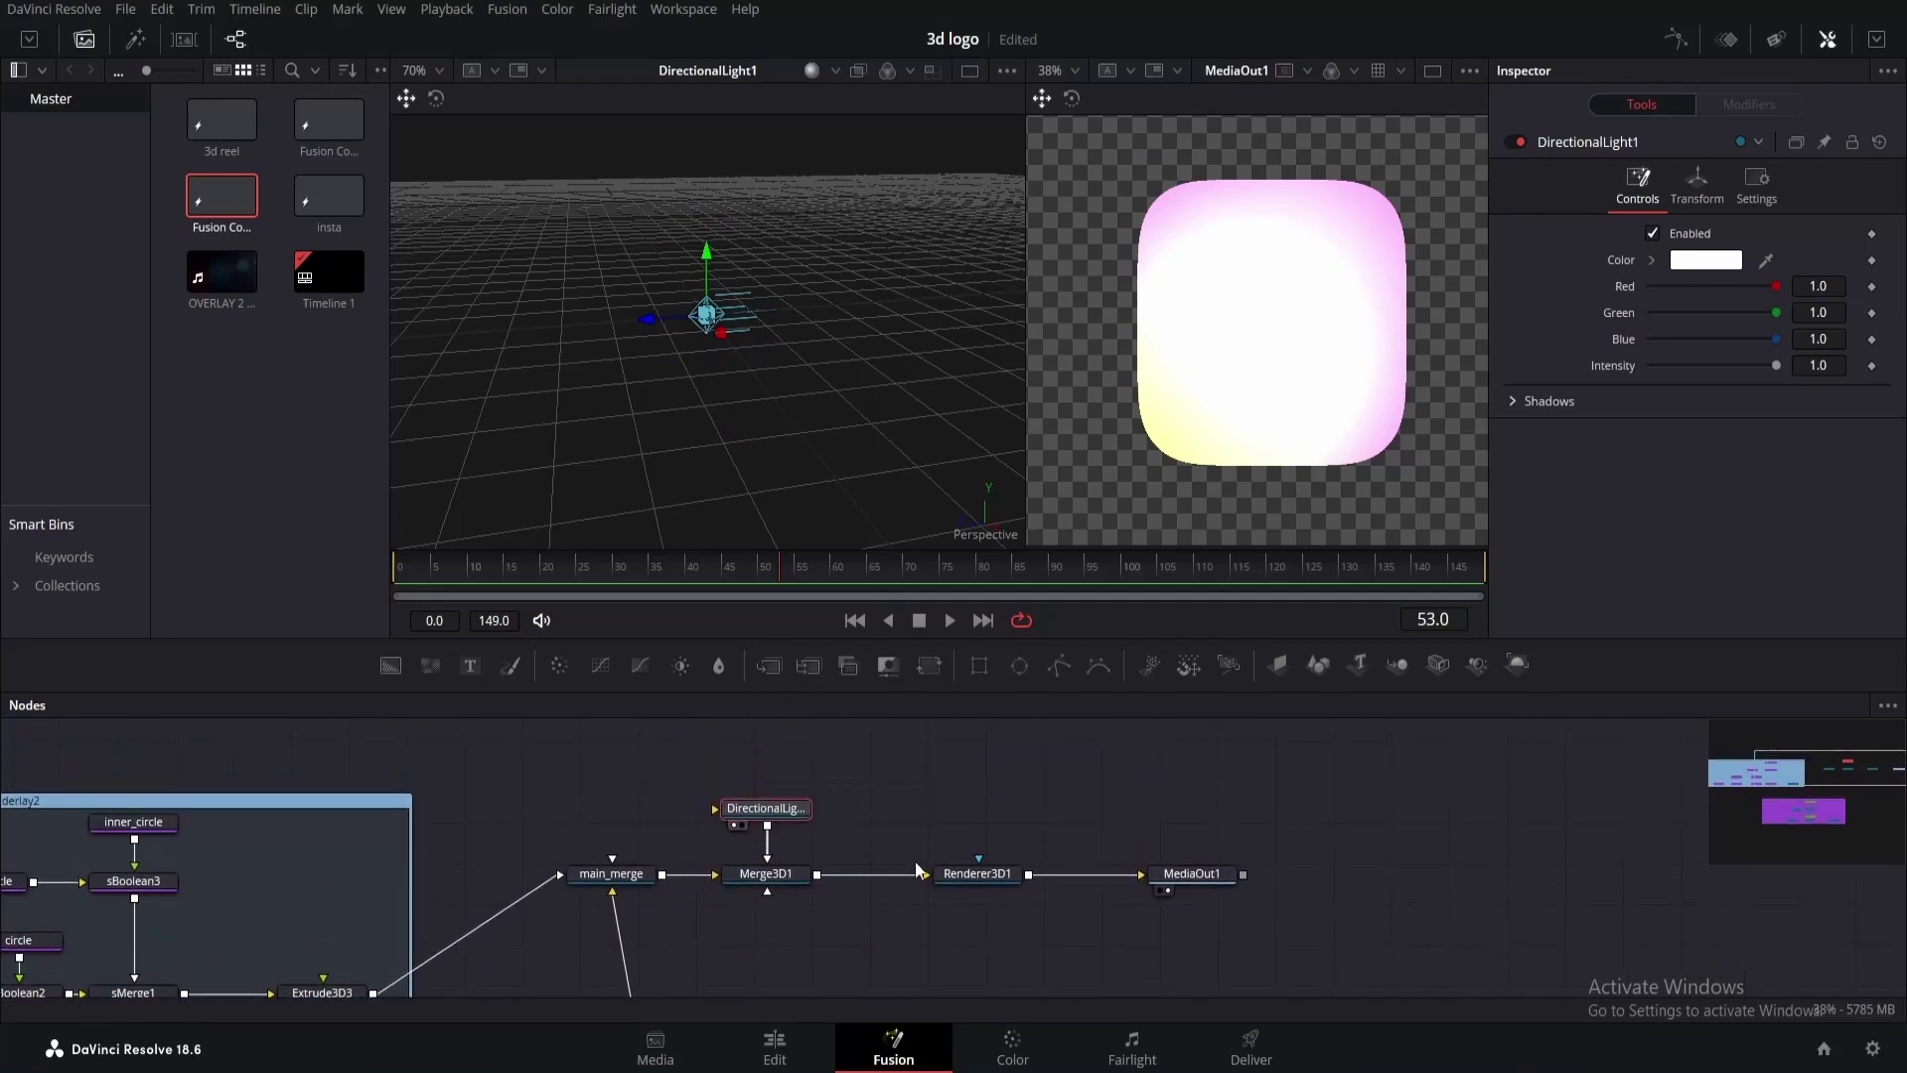
click(797, 872)
drag(781, 285, 781, 285)
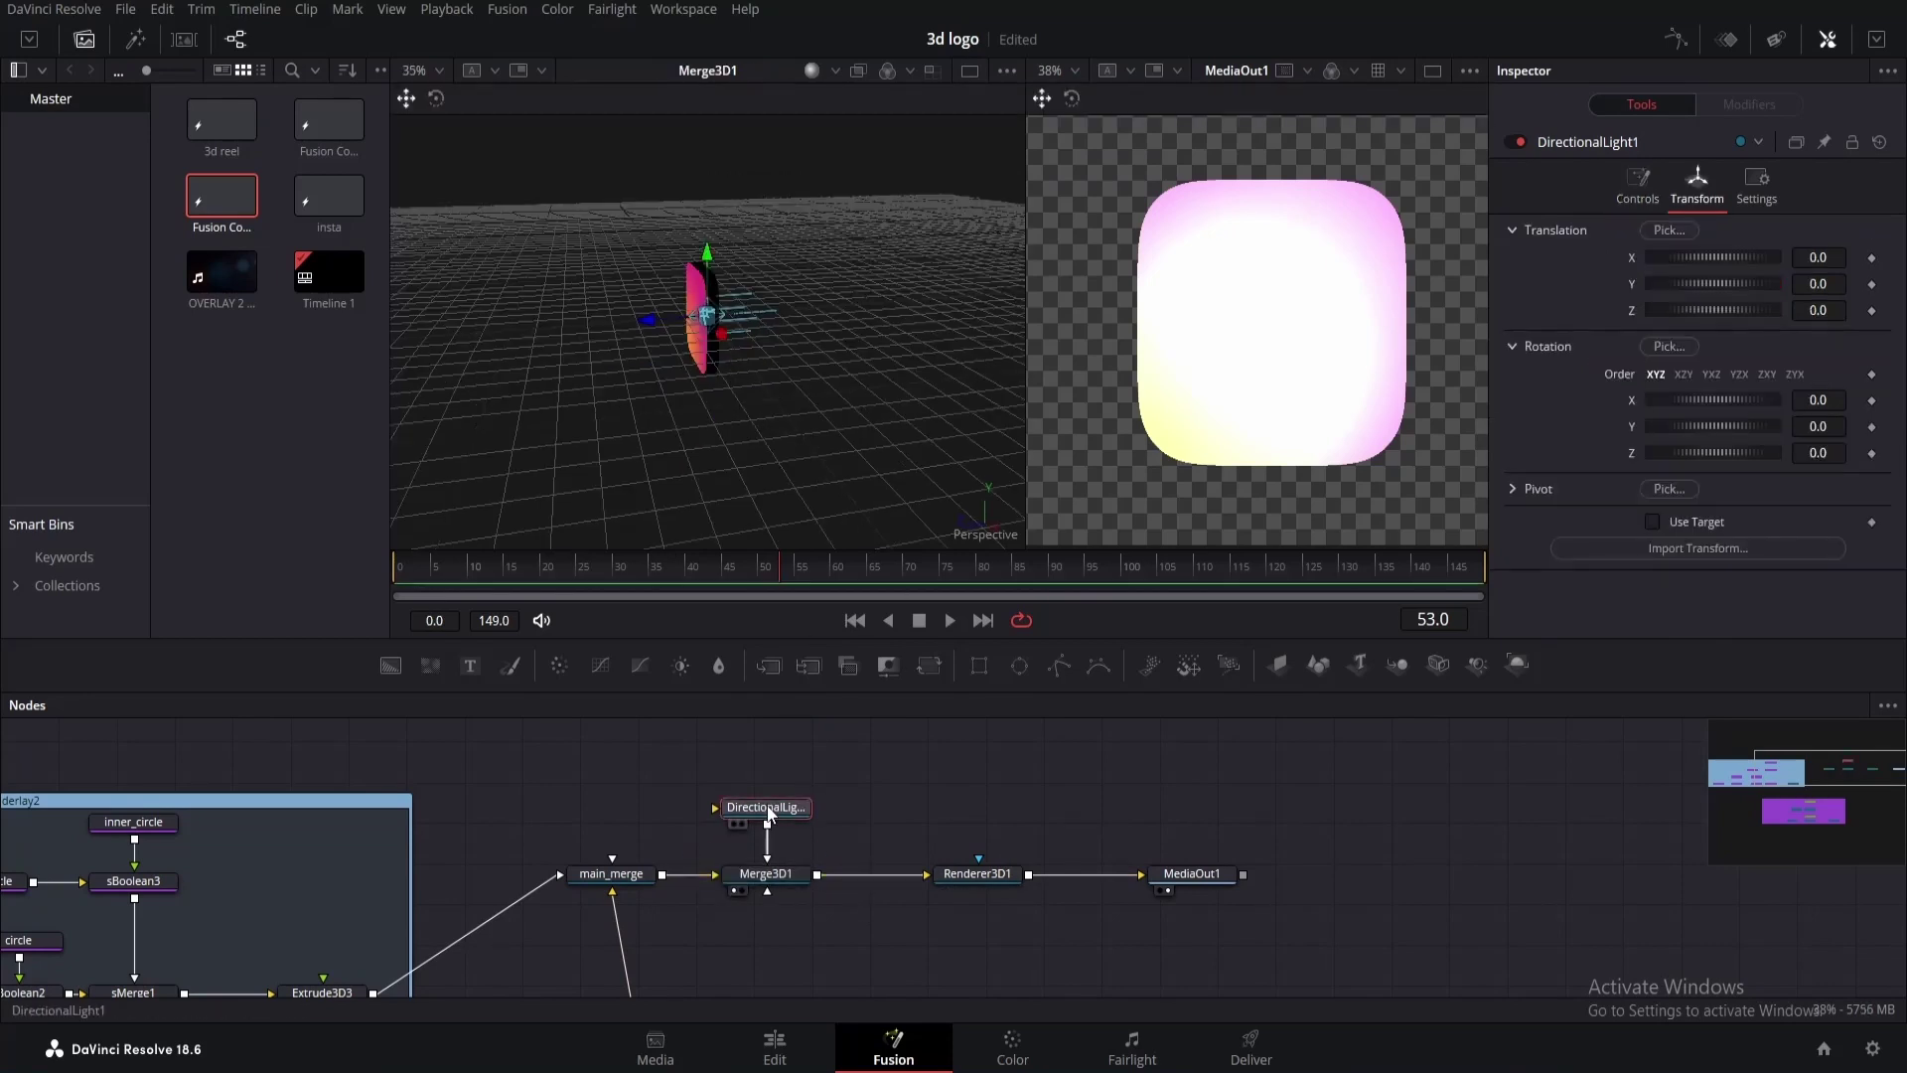
click(1653, 521)
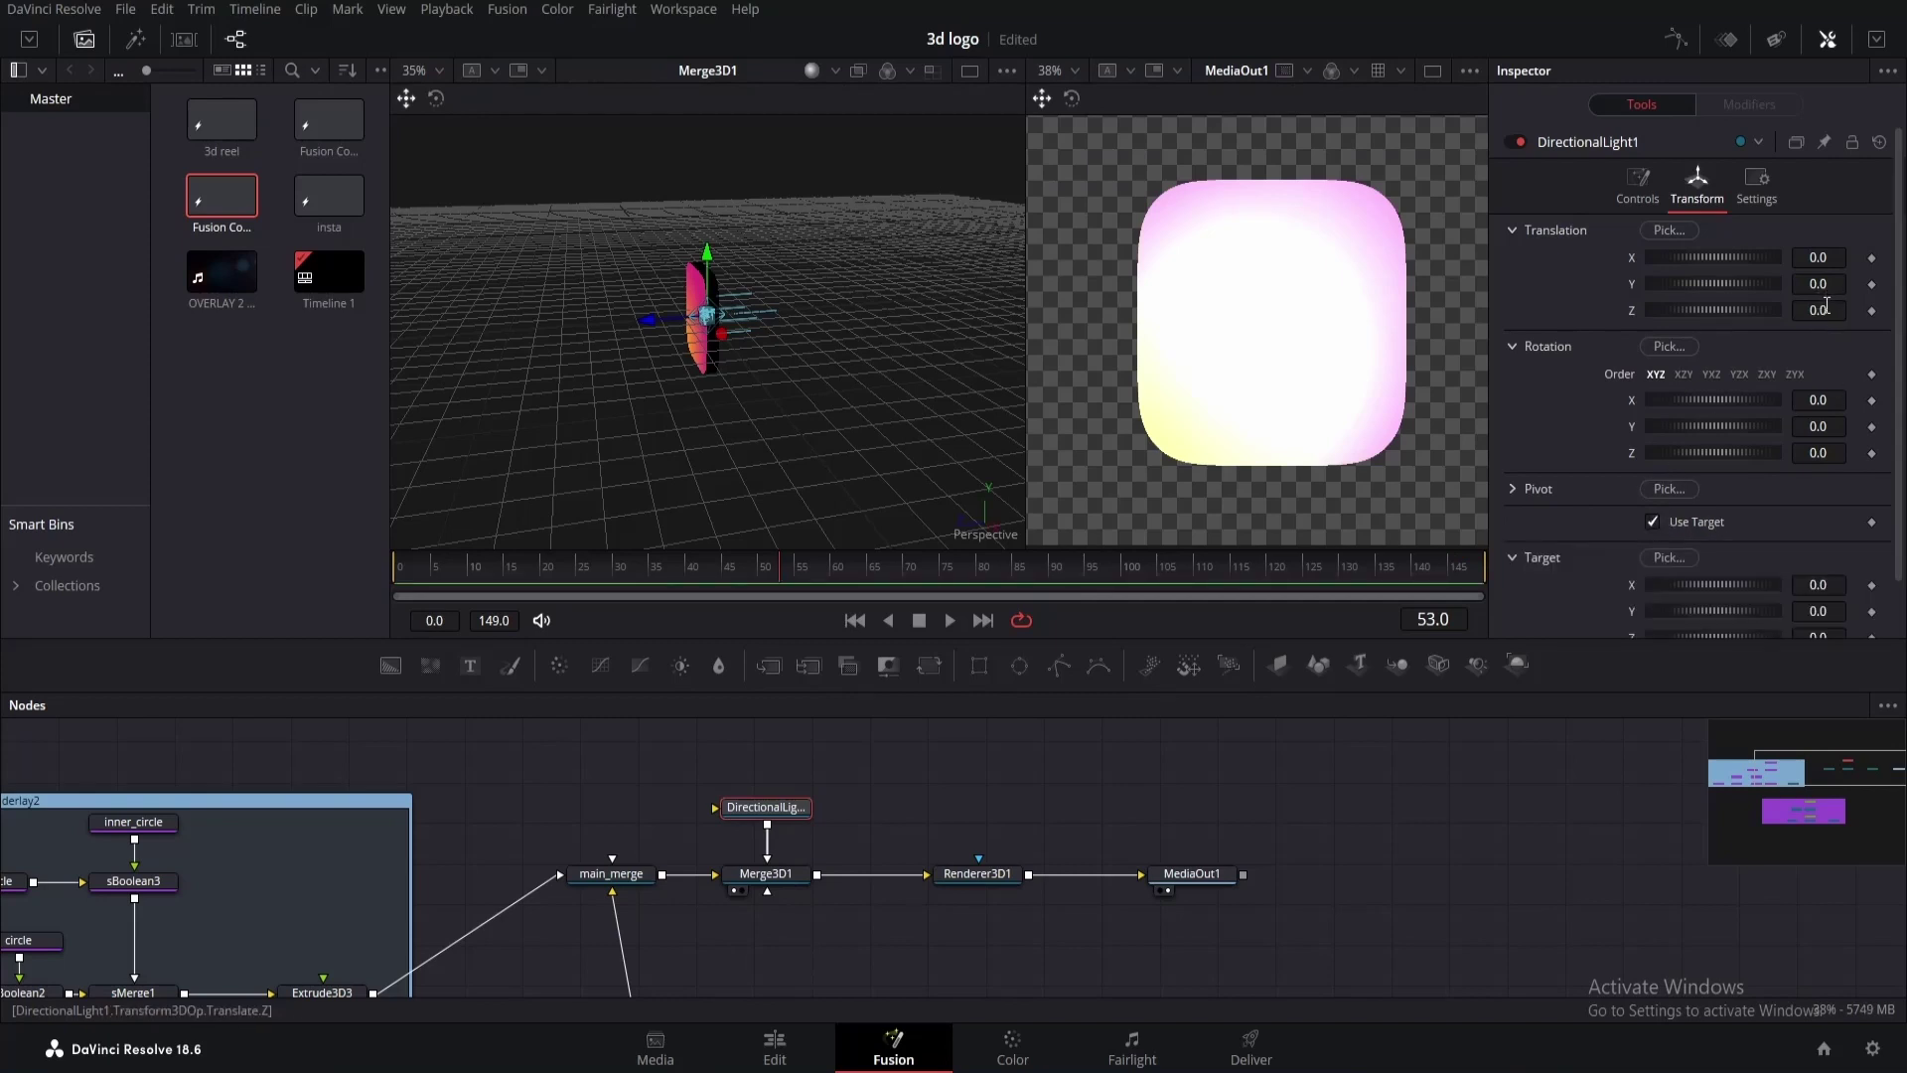
Set the directional light's translation to X 0.405, Y 0.957, Z 1.8 and its Y rotation to 16.4.
drag(1833, 310, 1856, 257)
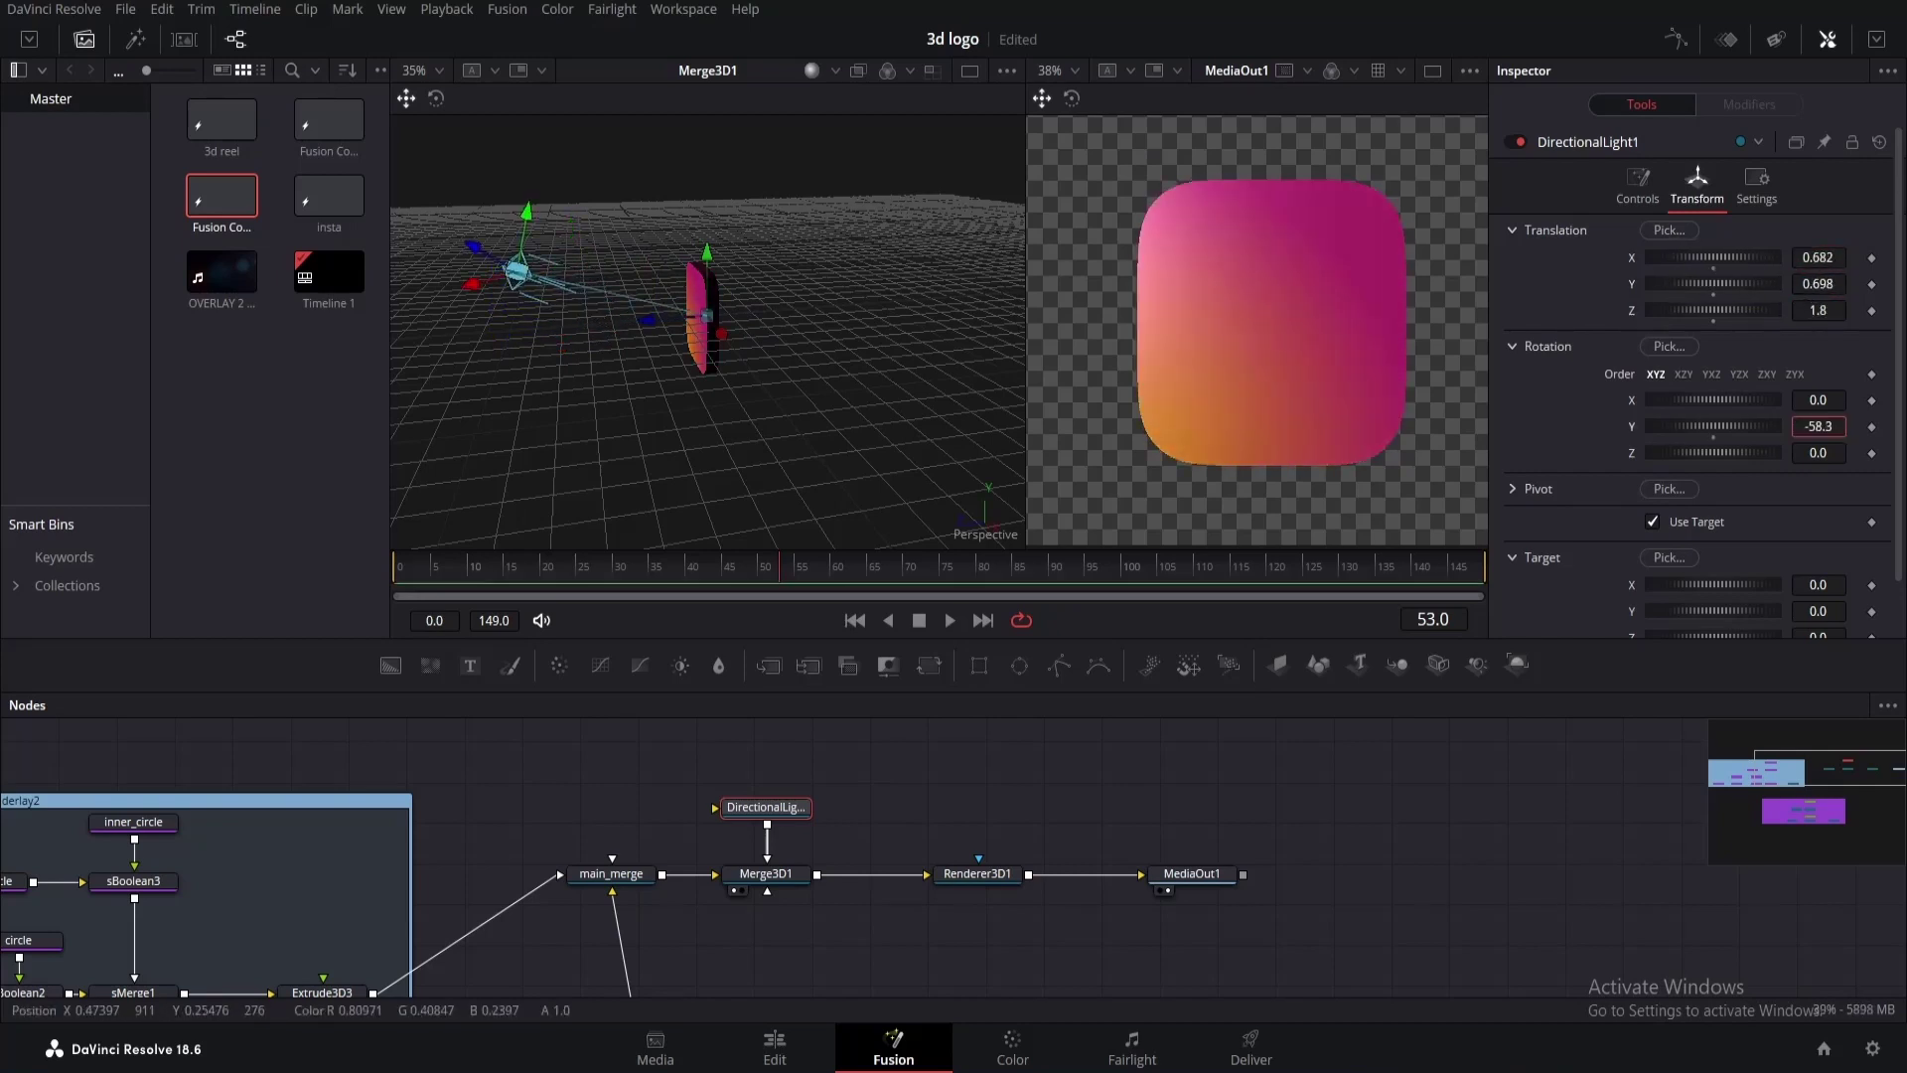
mouse_move(1828, 427)
mouse_down()
mouse_move(1788, 426)
mouse_move(1856, 426)
mouse_up()
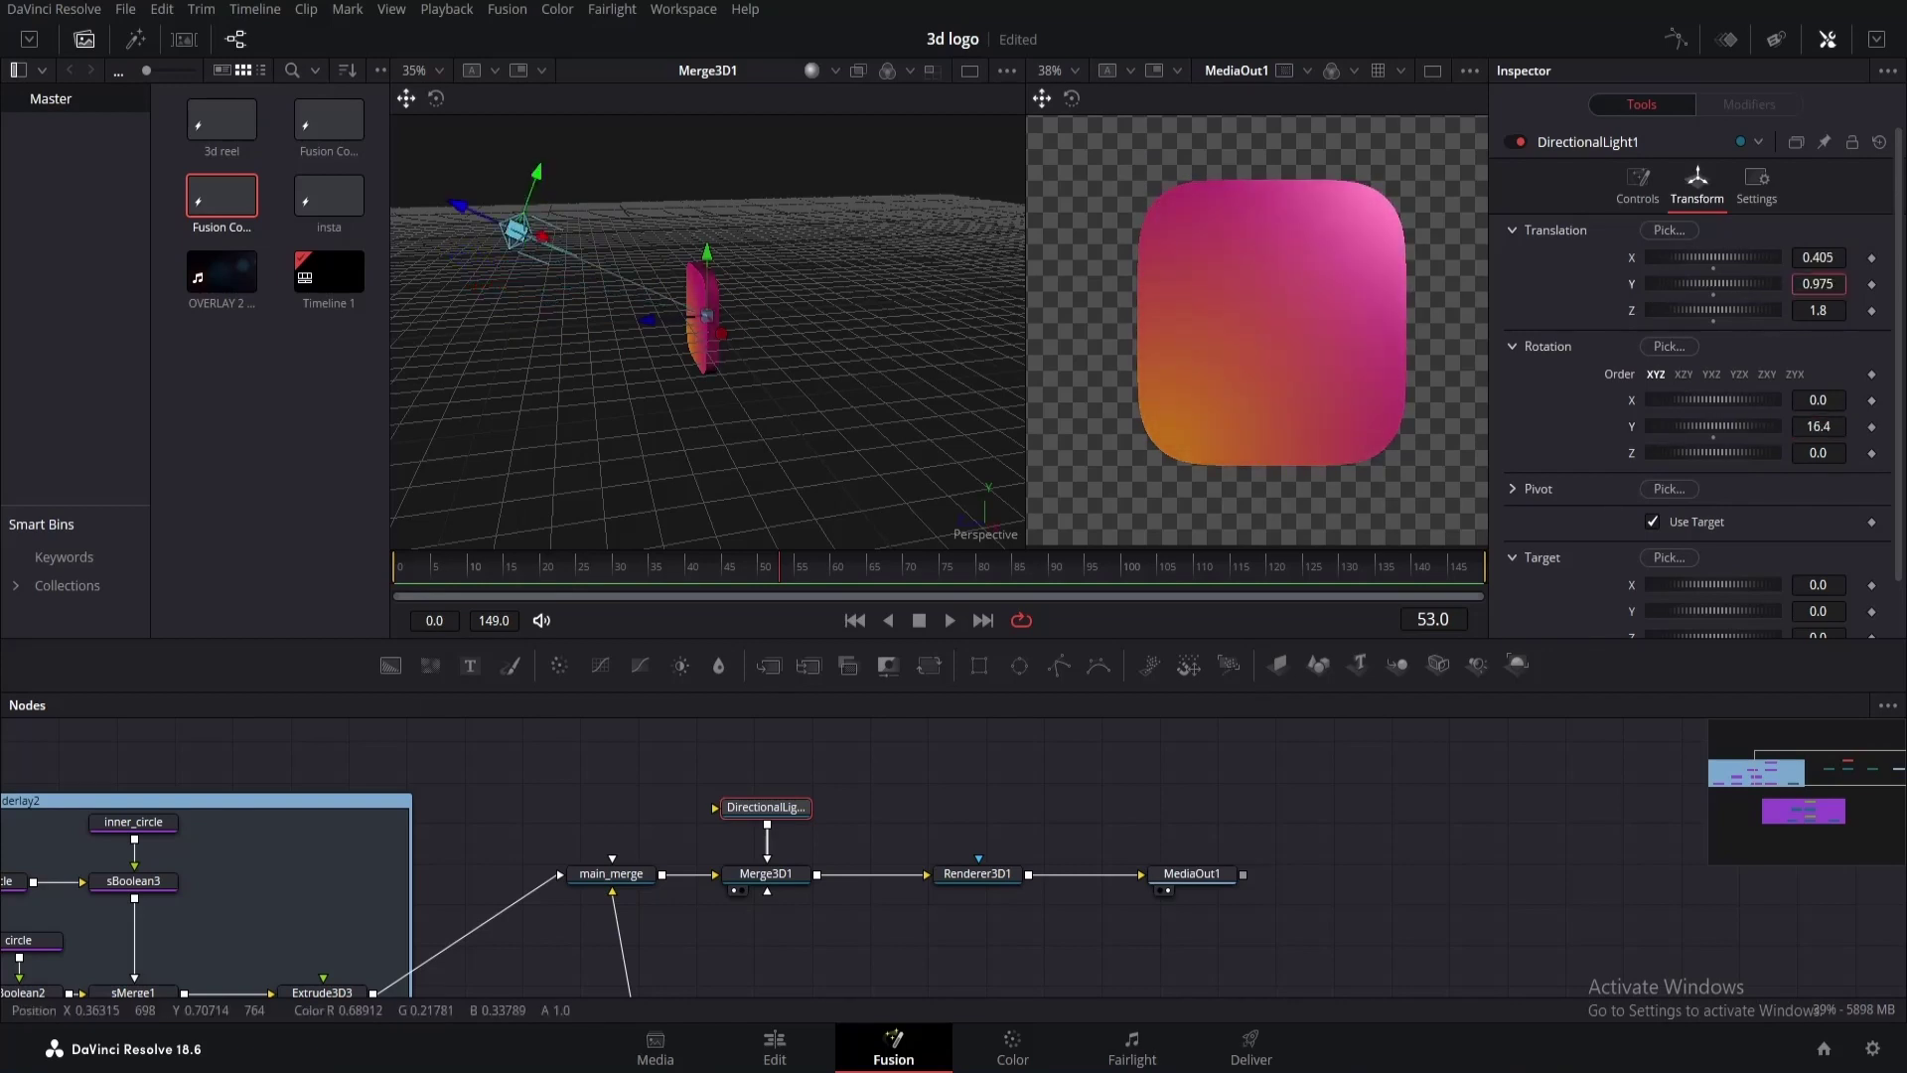
drag(1828, 283, 1820, 283)
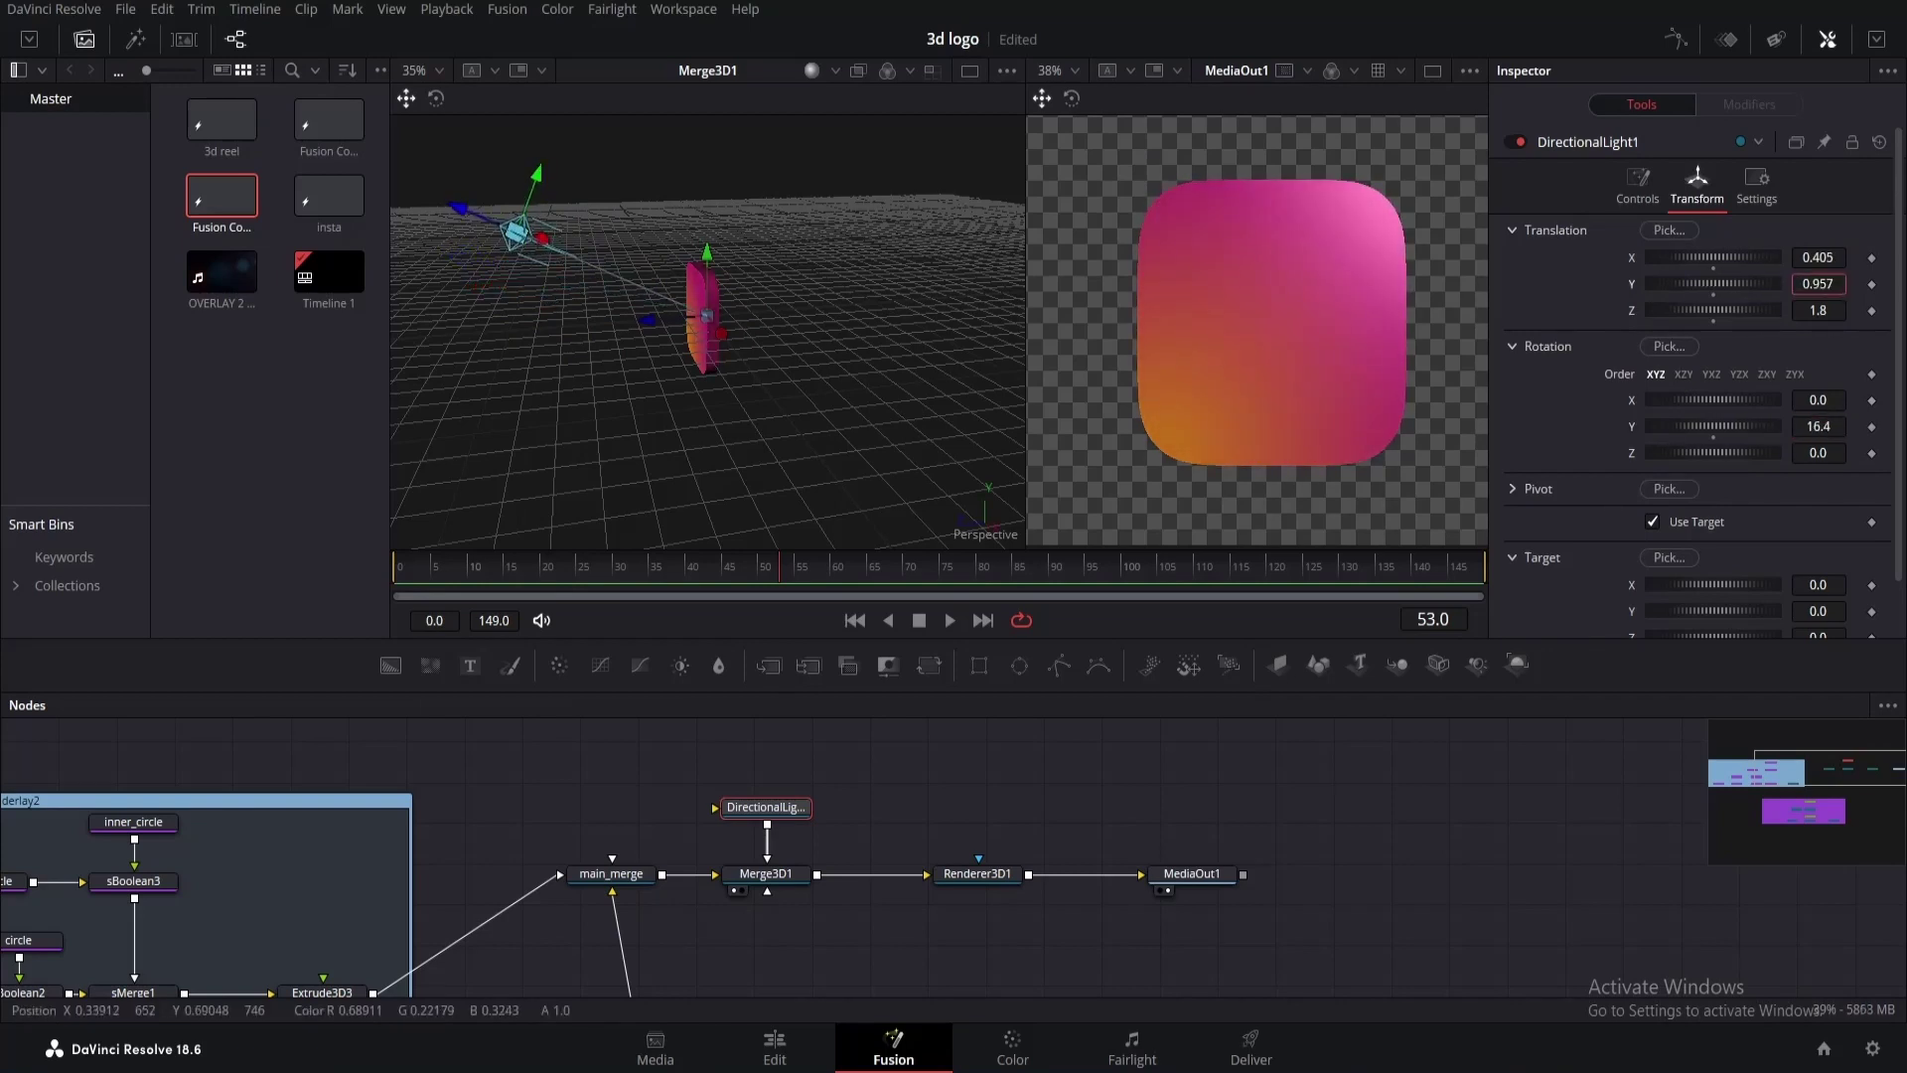
click(1414, 826)
Set the bevel depth of Extrude3D1 to 0.0173 and its bevel width to 0.0055.
scroll(852, 347, up, 4)
scroll(852, 348, up, 4)
drag(912, 396, 861, 427)
drag(1348, 872, 1264, 646)
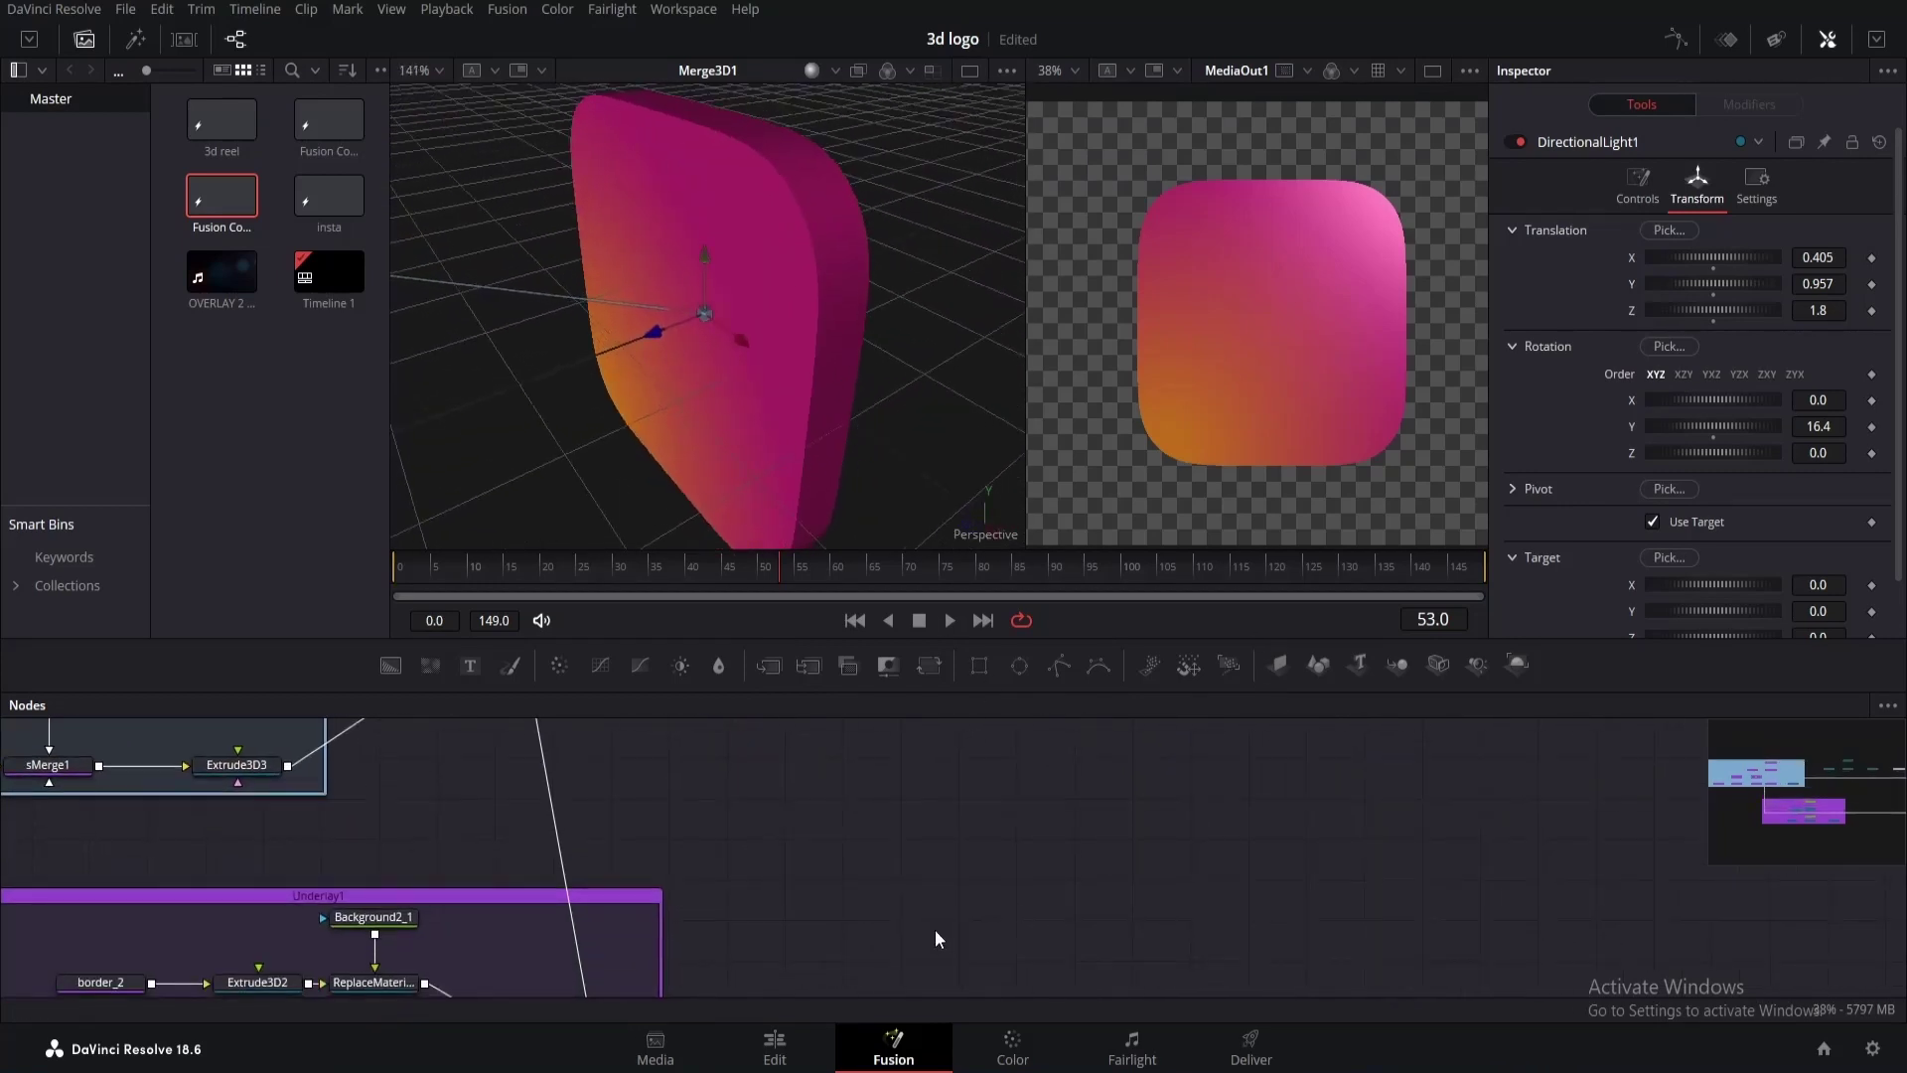
drag(933, 928, 917, 719)
click(278, 854)
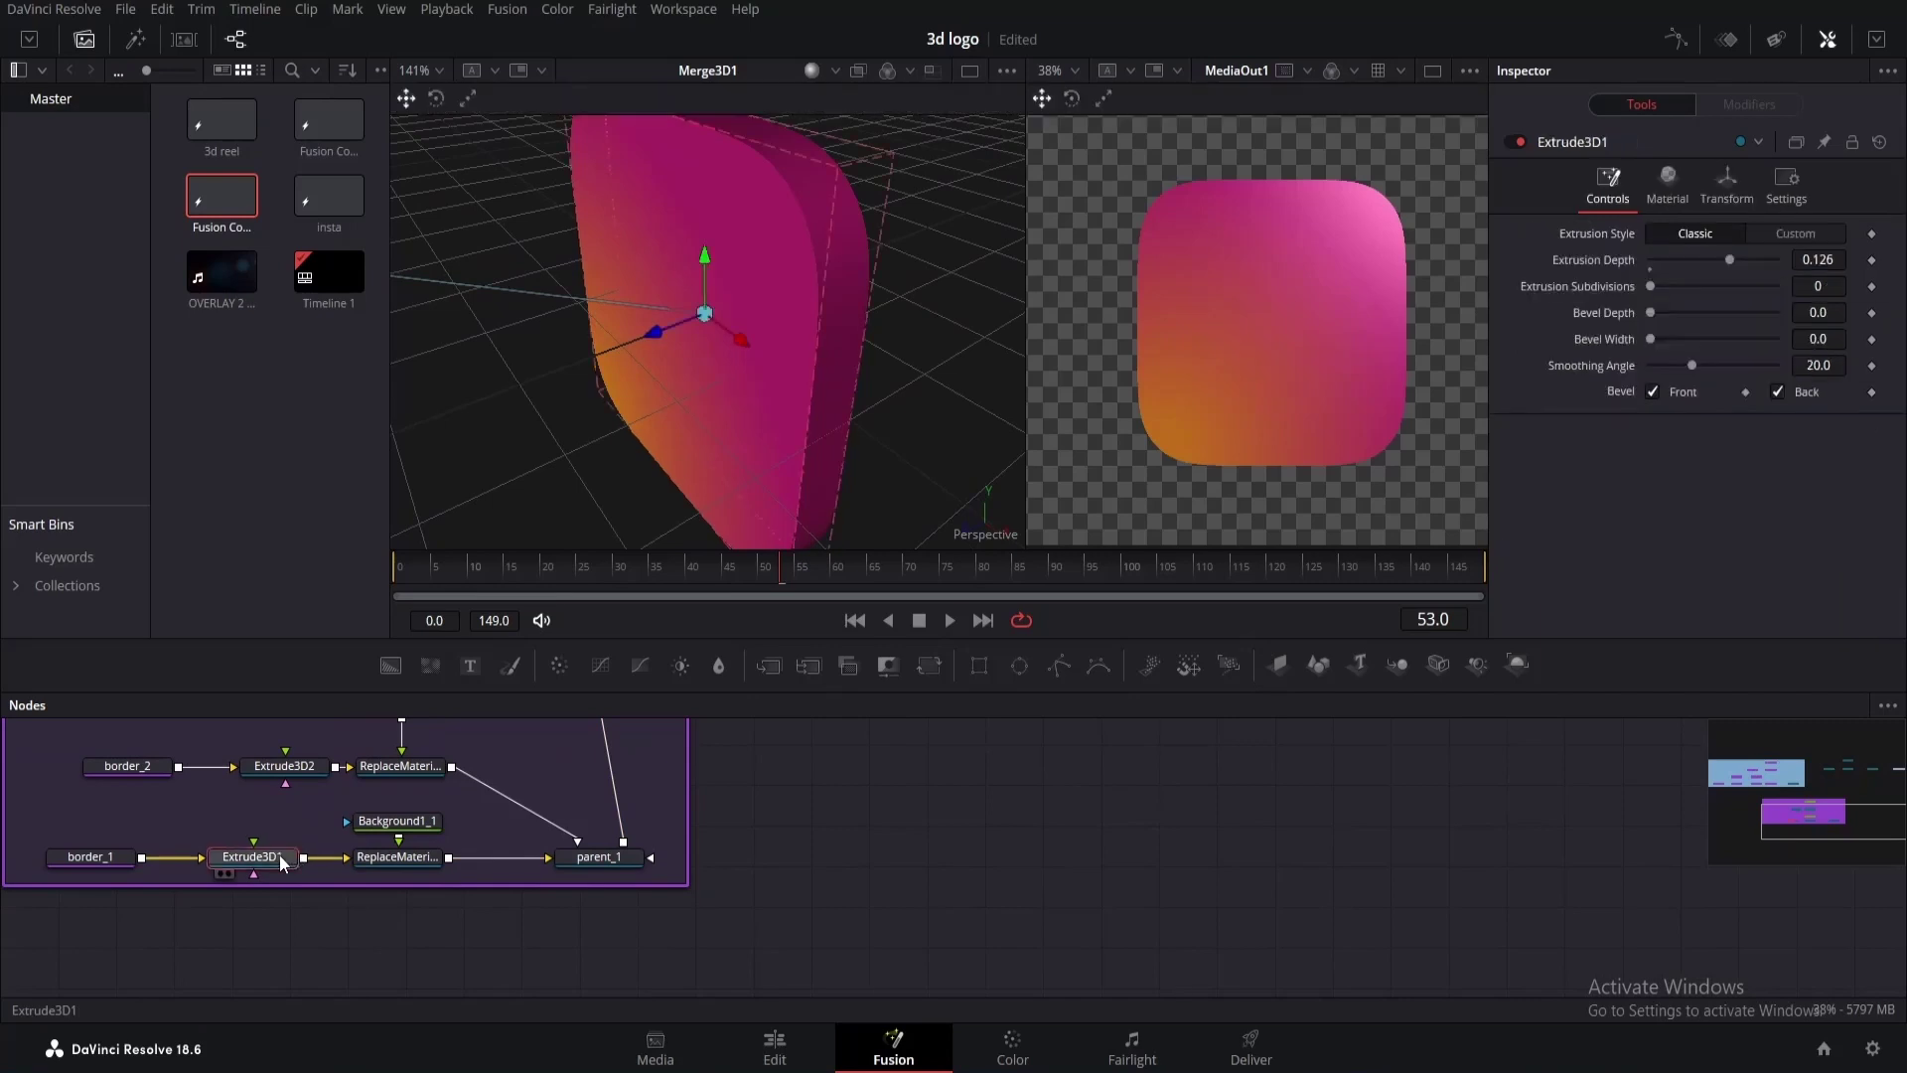
drag(1653, 314, 1661, 339)
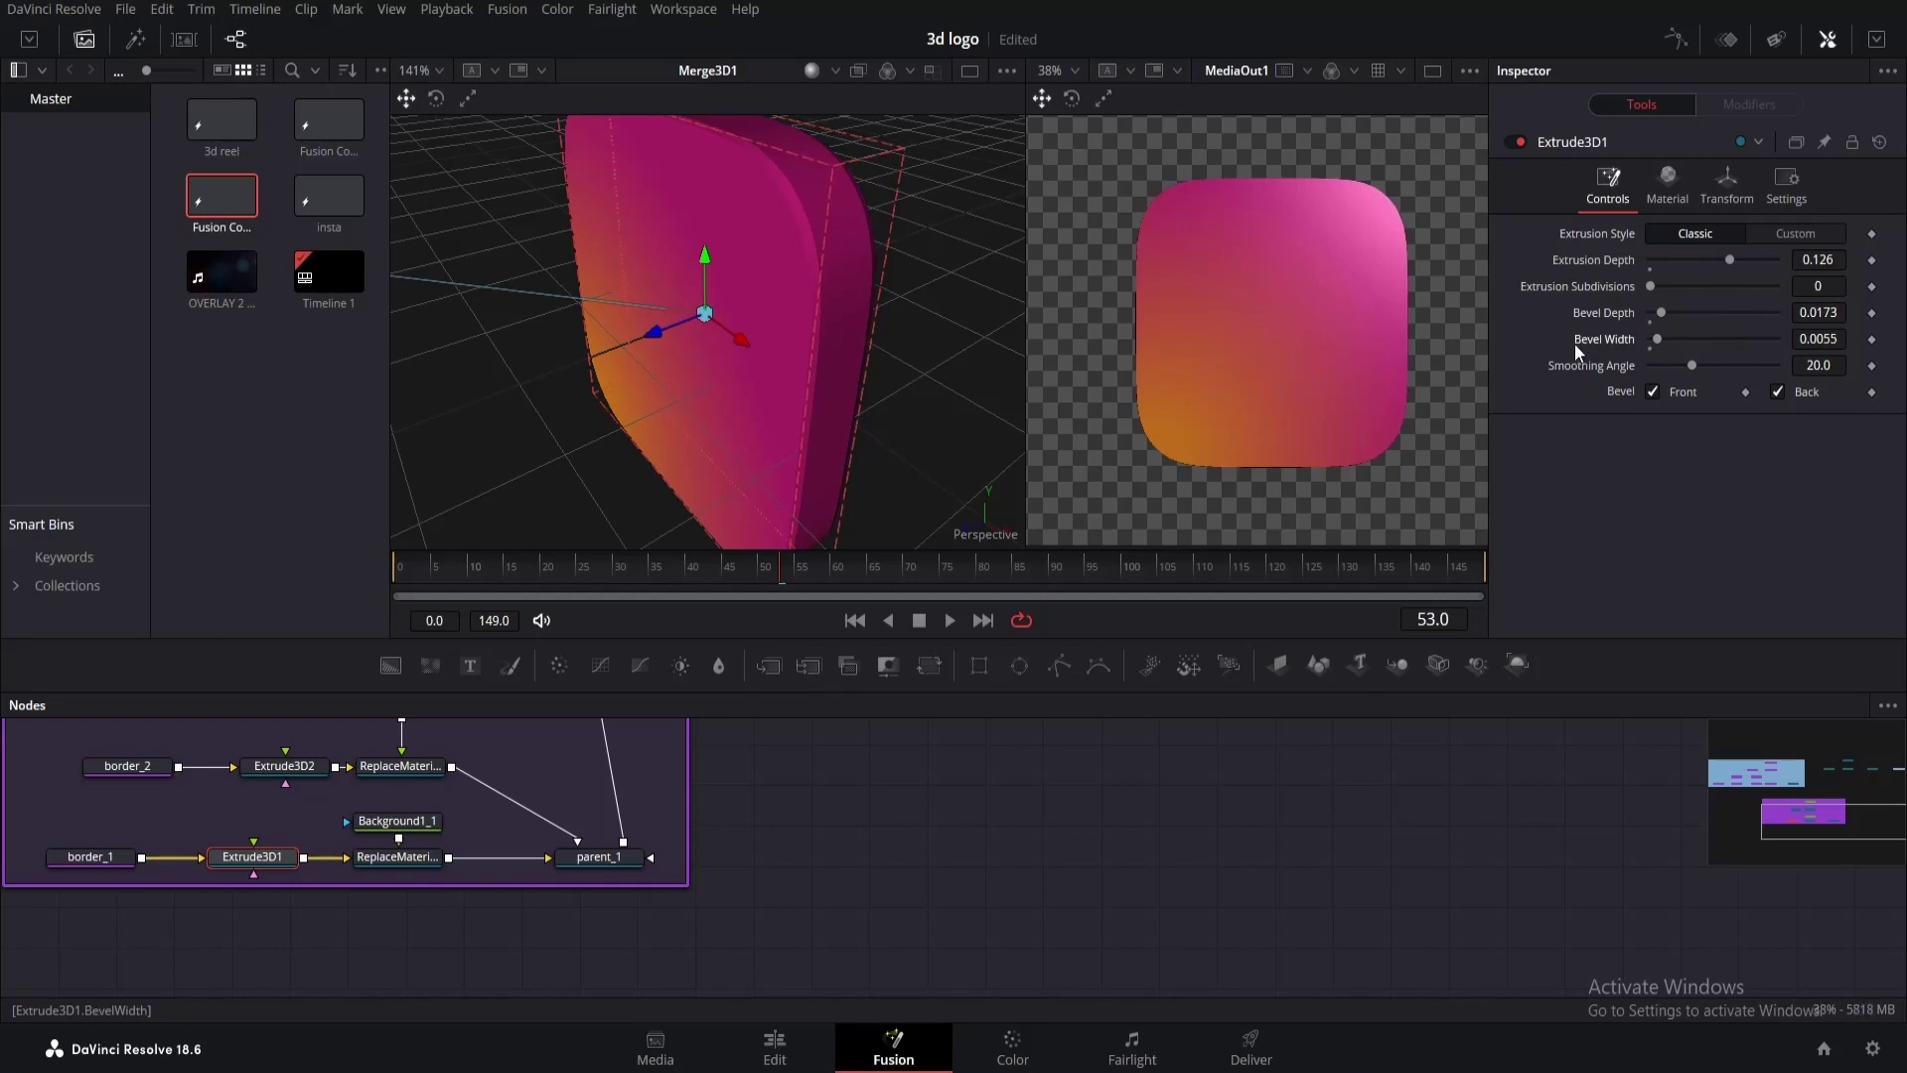
Set the bevel depth of Extrude3D1 to 0.0189 and its bevel width to 0.011.
scroll(886, 367, up, 3)
scroll(902, 364, down, 3)
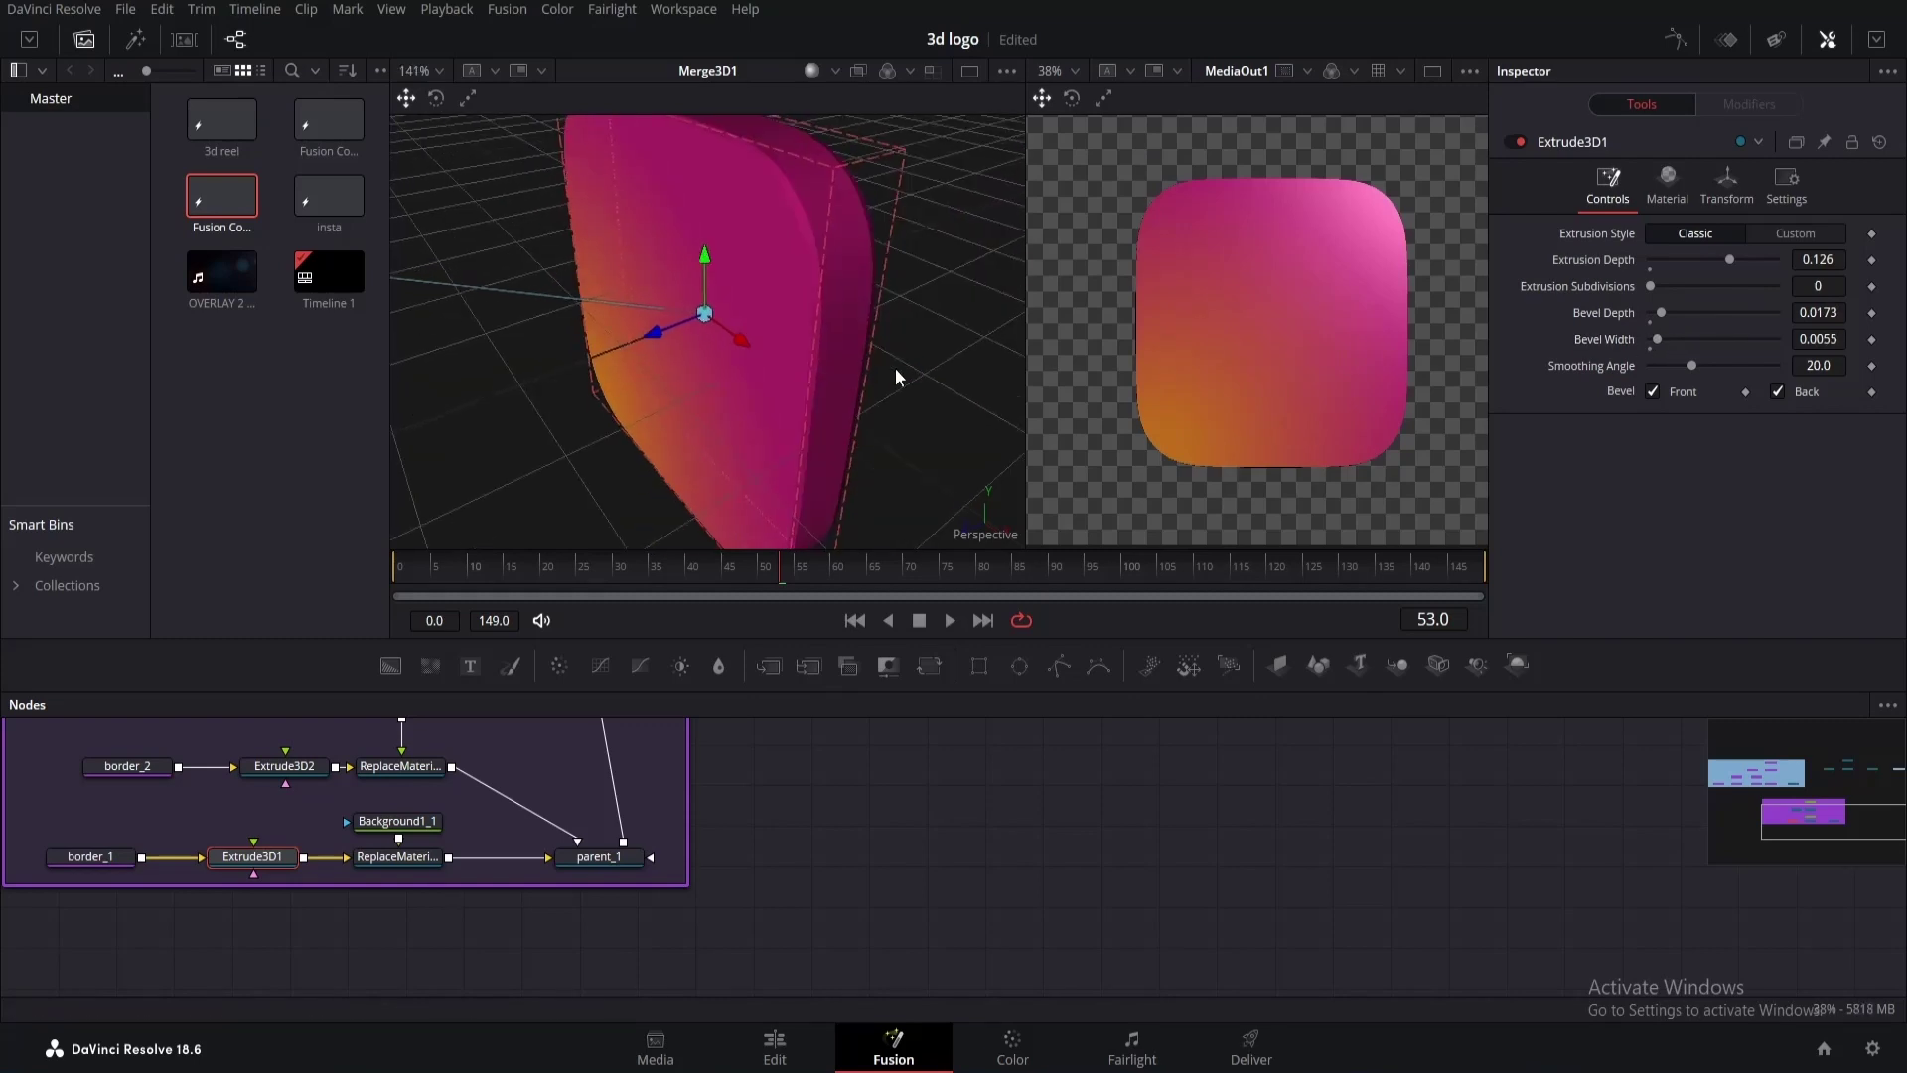
drag(896, 367, 730, 514)
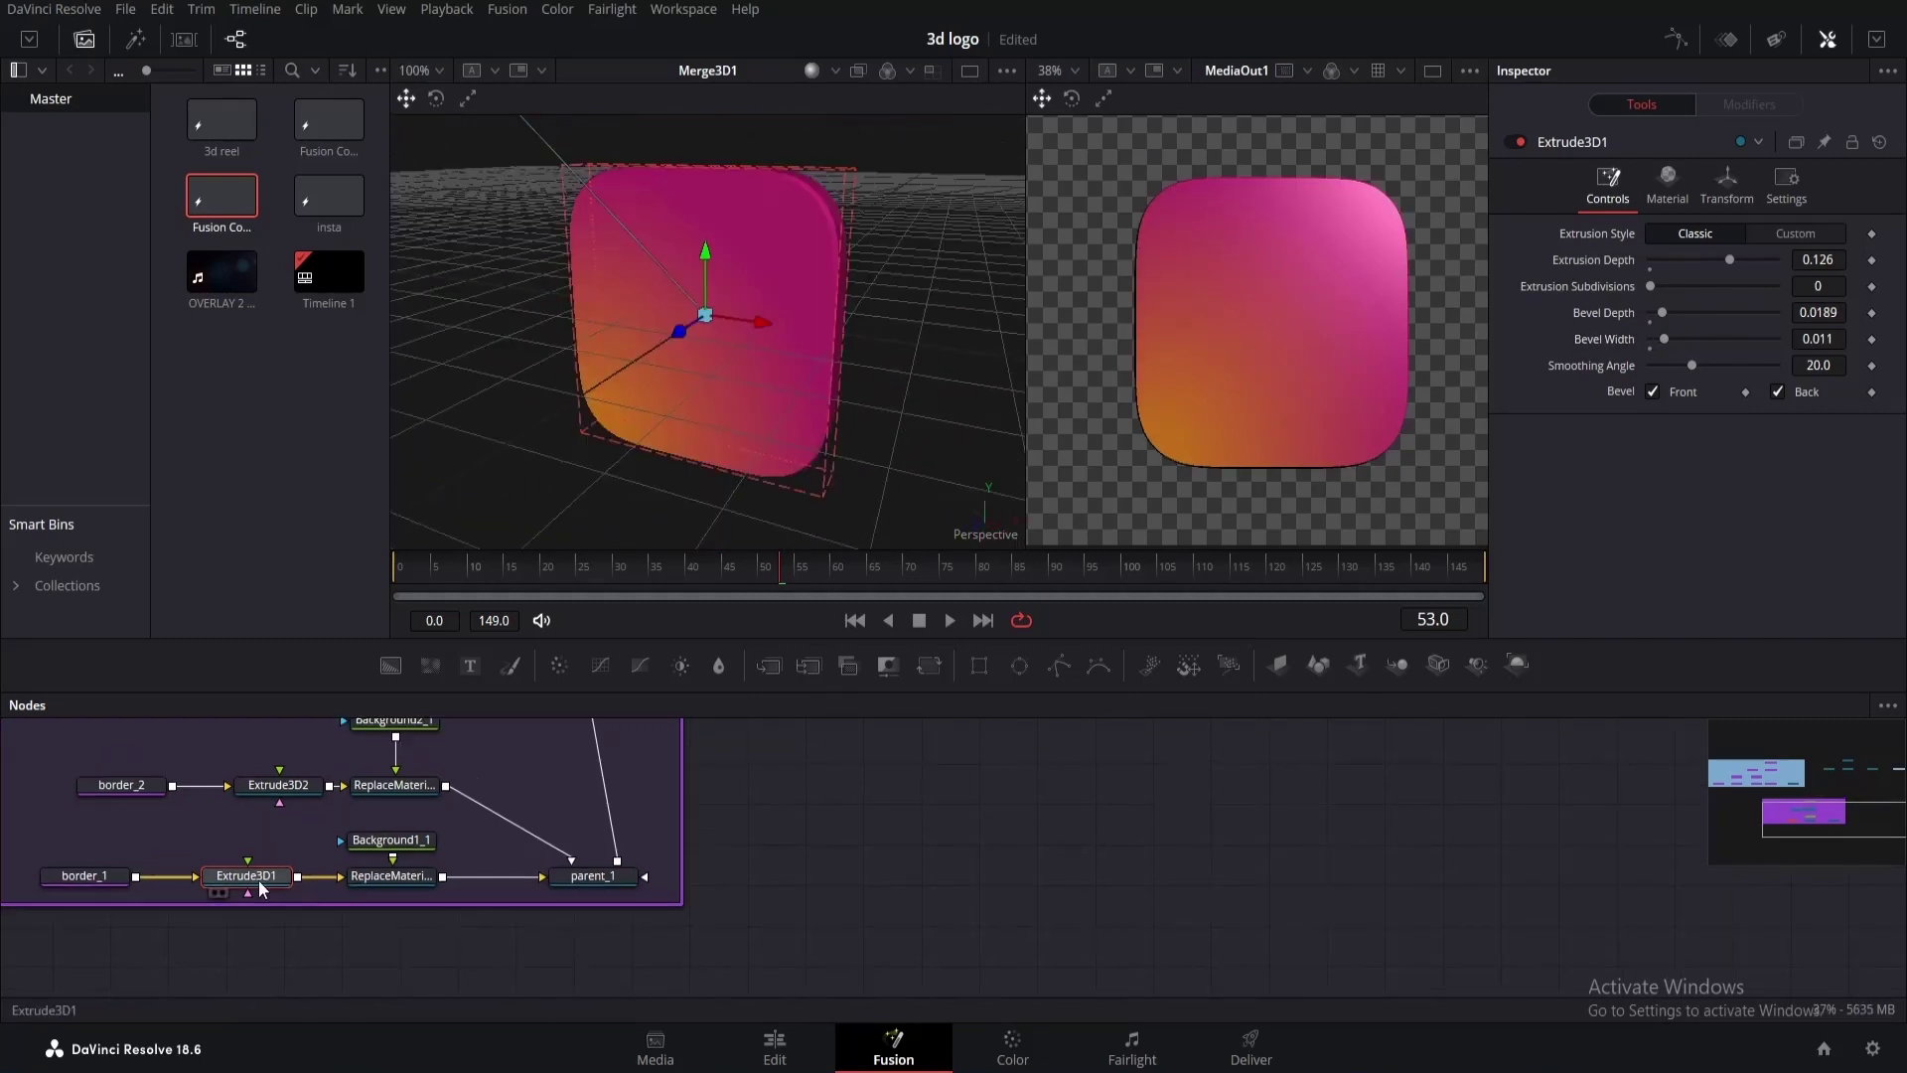
Replace Extrude3D2 with a copy of Extrude3D1, wired between border_2 and its Replace Material node.
click(302, 789)
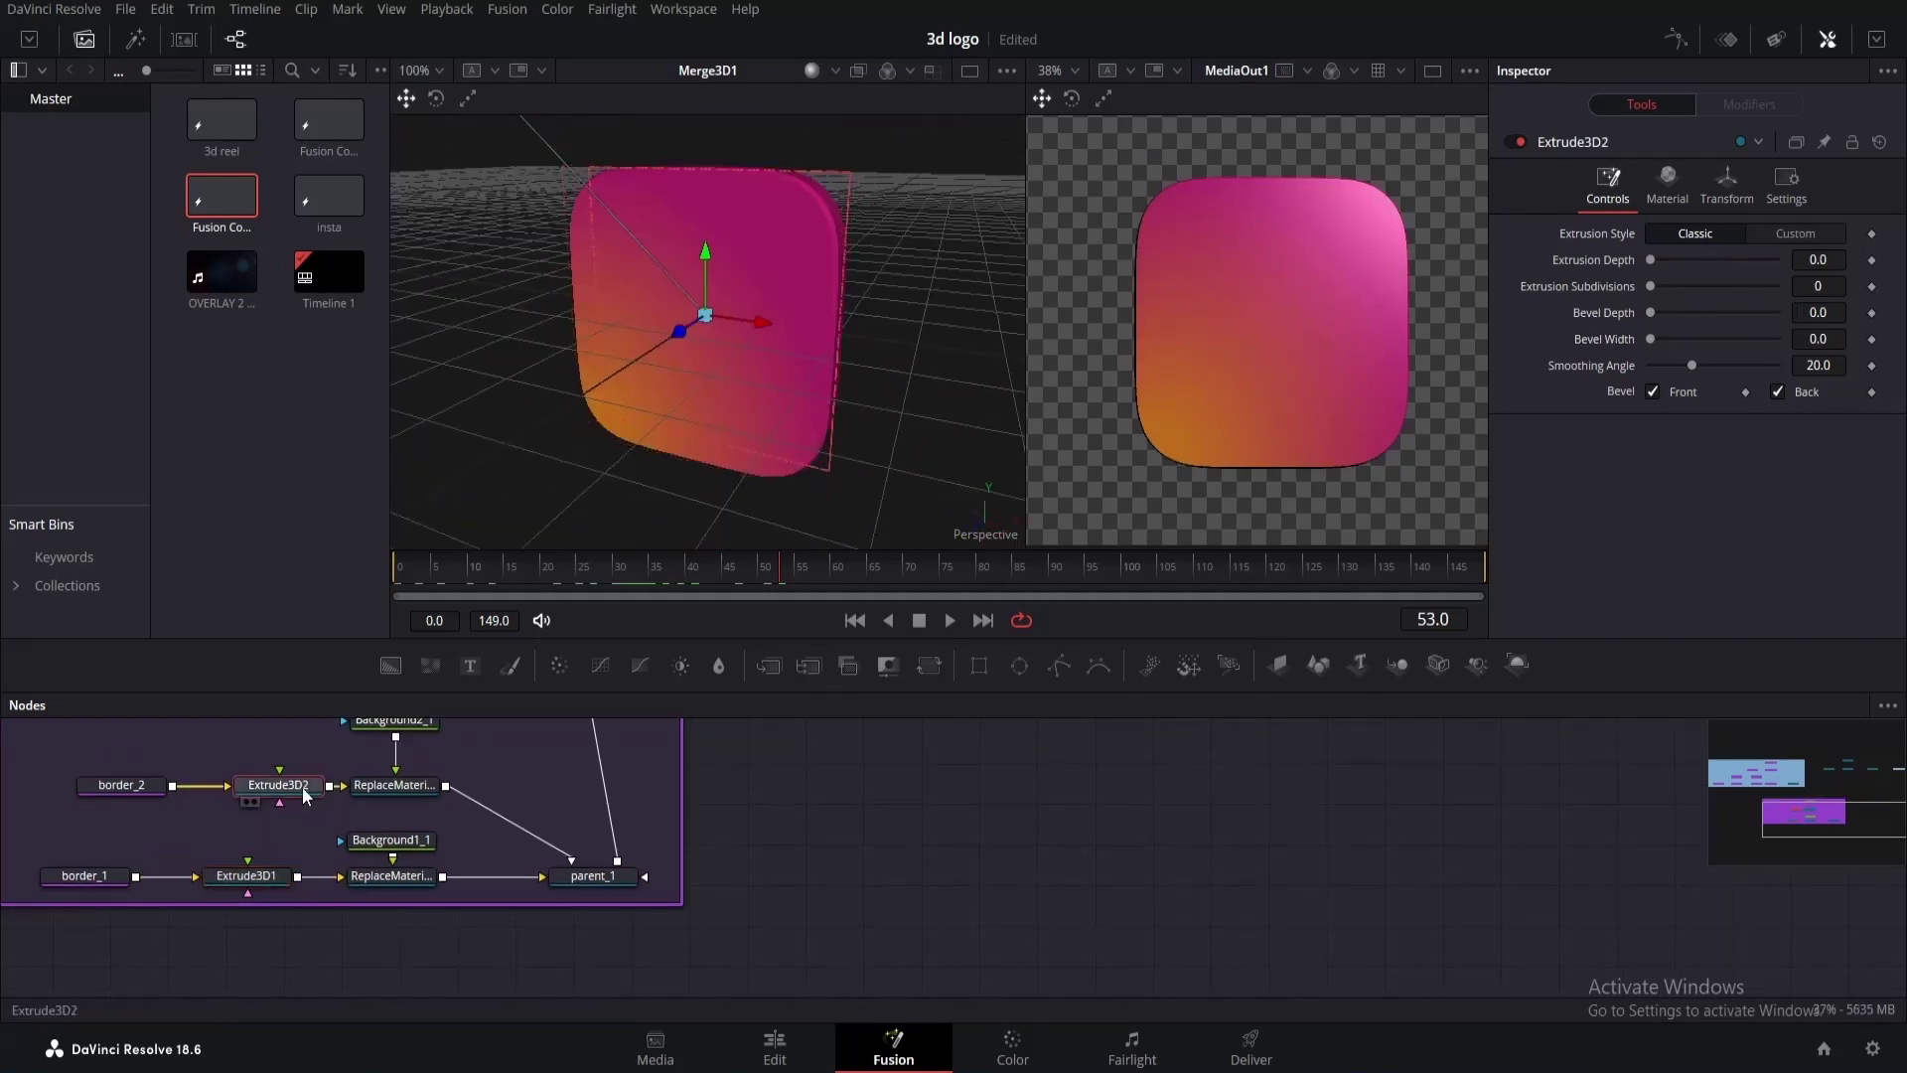
key(Delete)
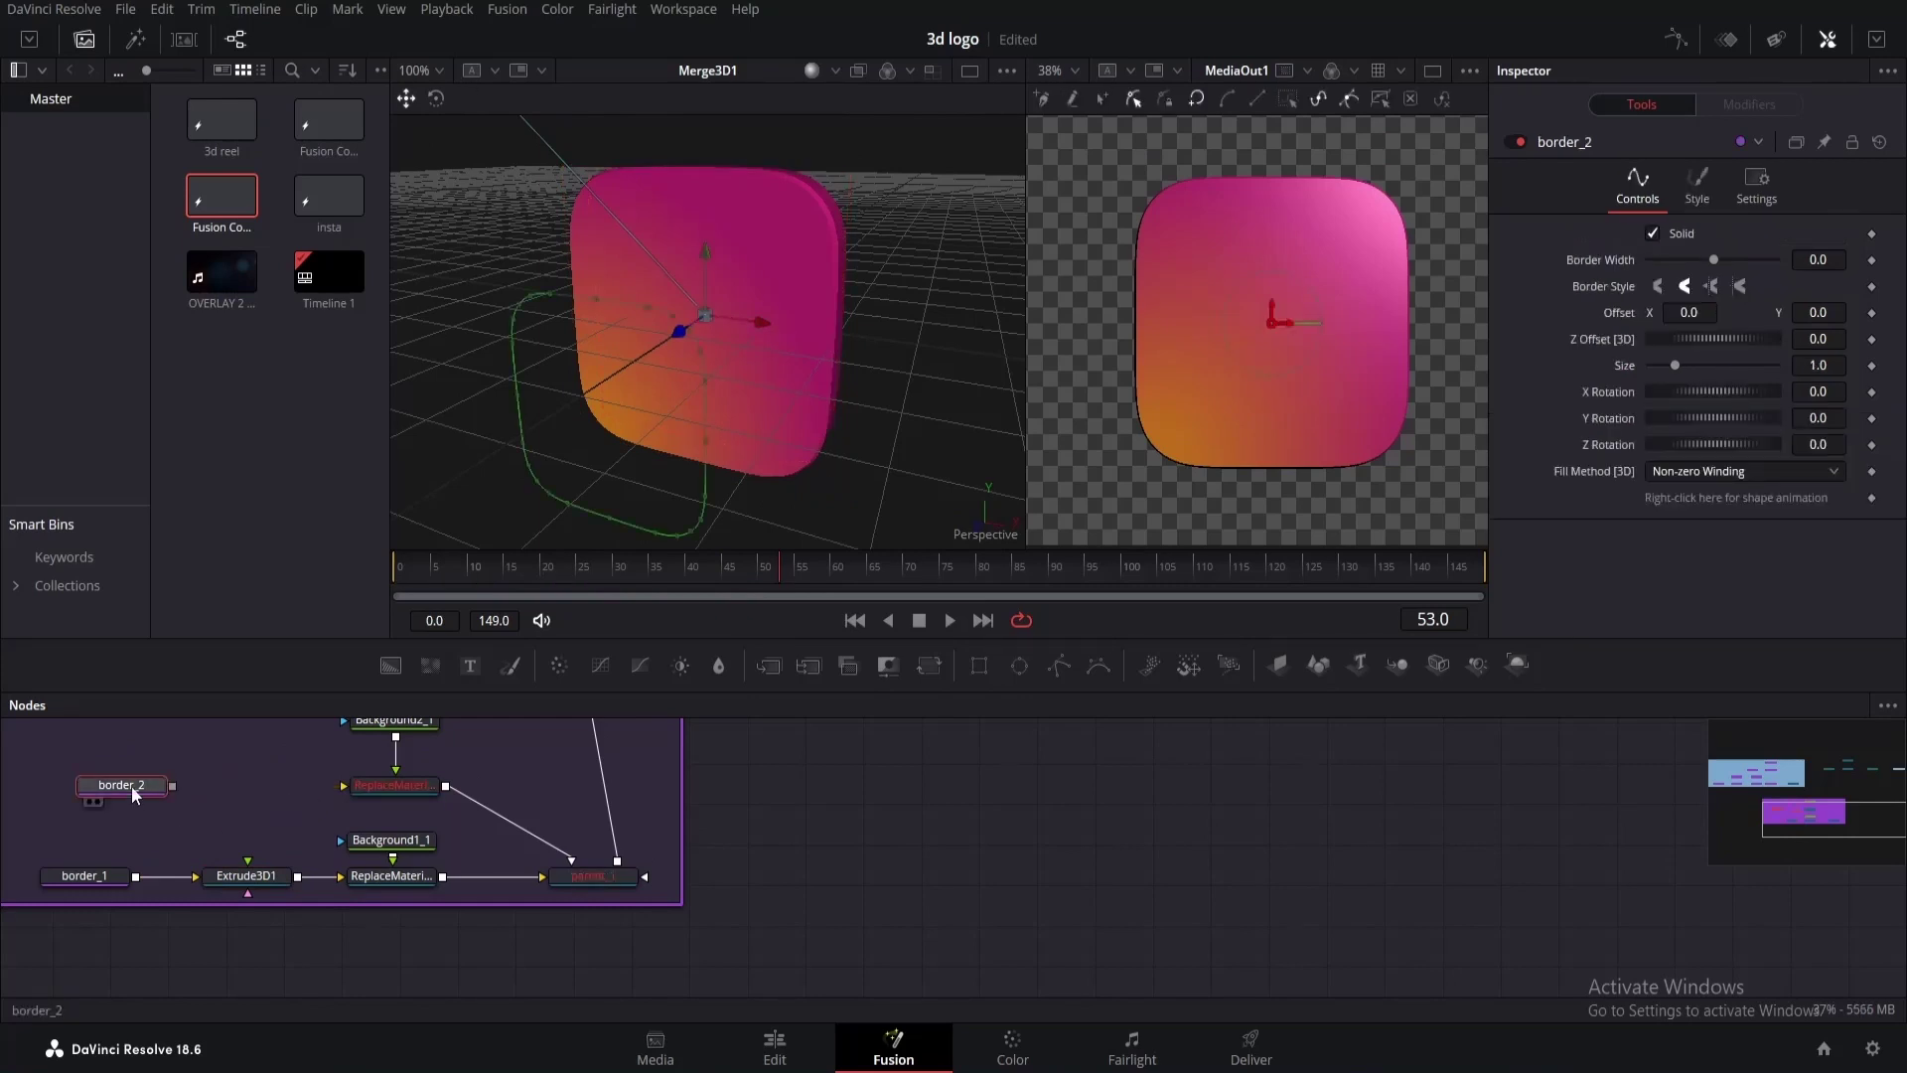
key(ctrl+v)
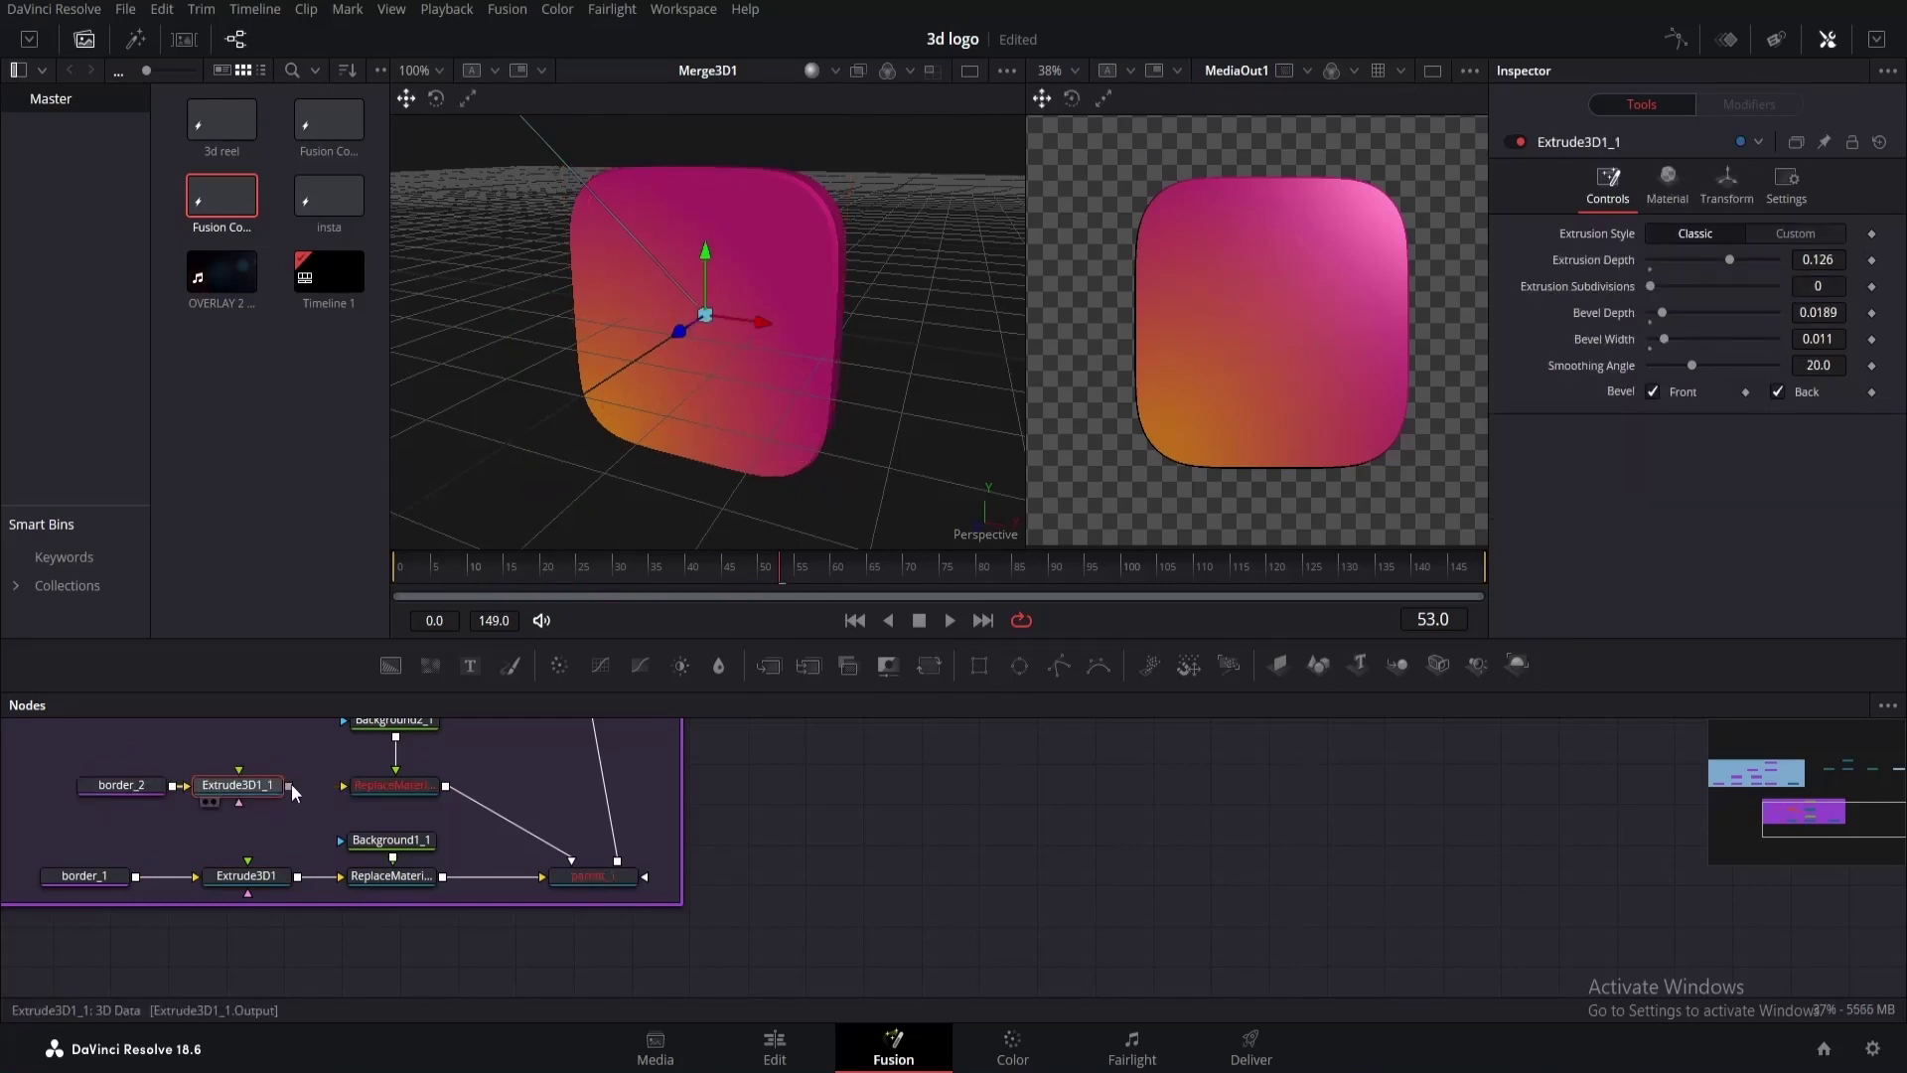
drag(289, 785, 348, 785)
click(934, 793)
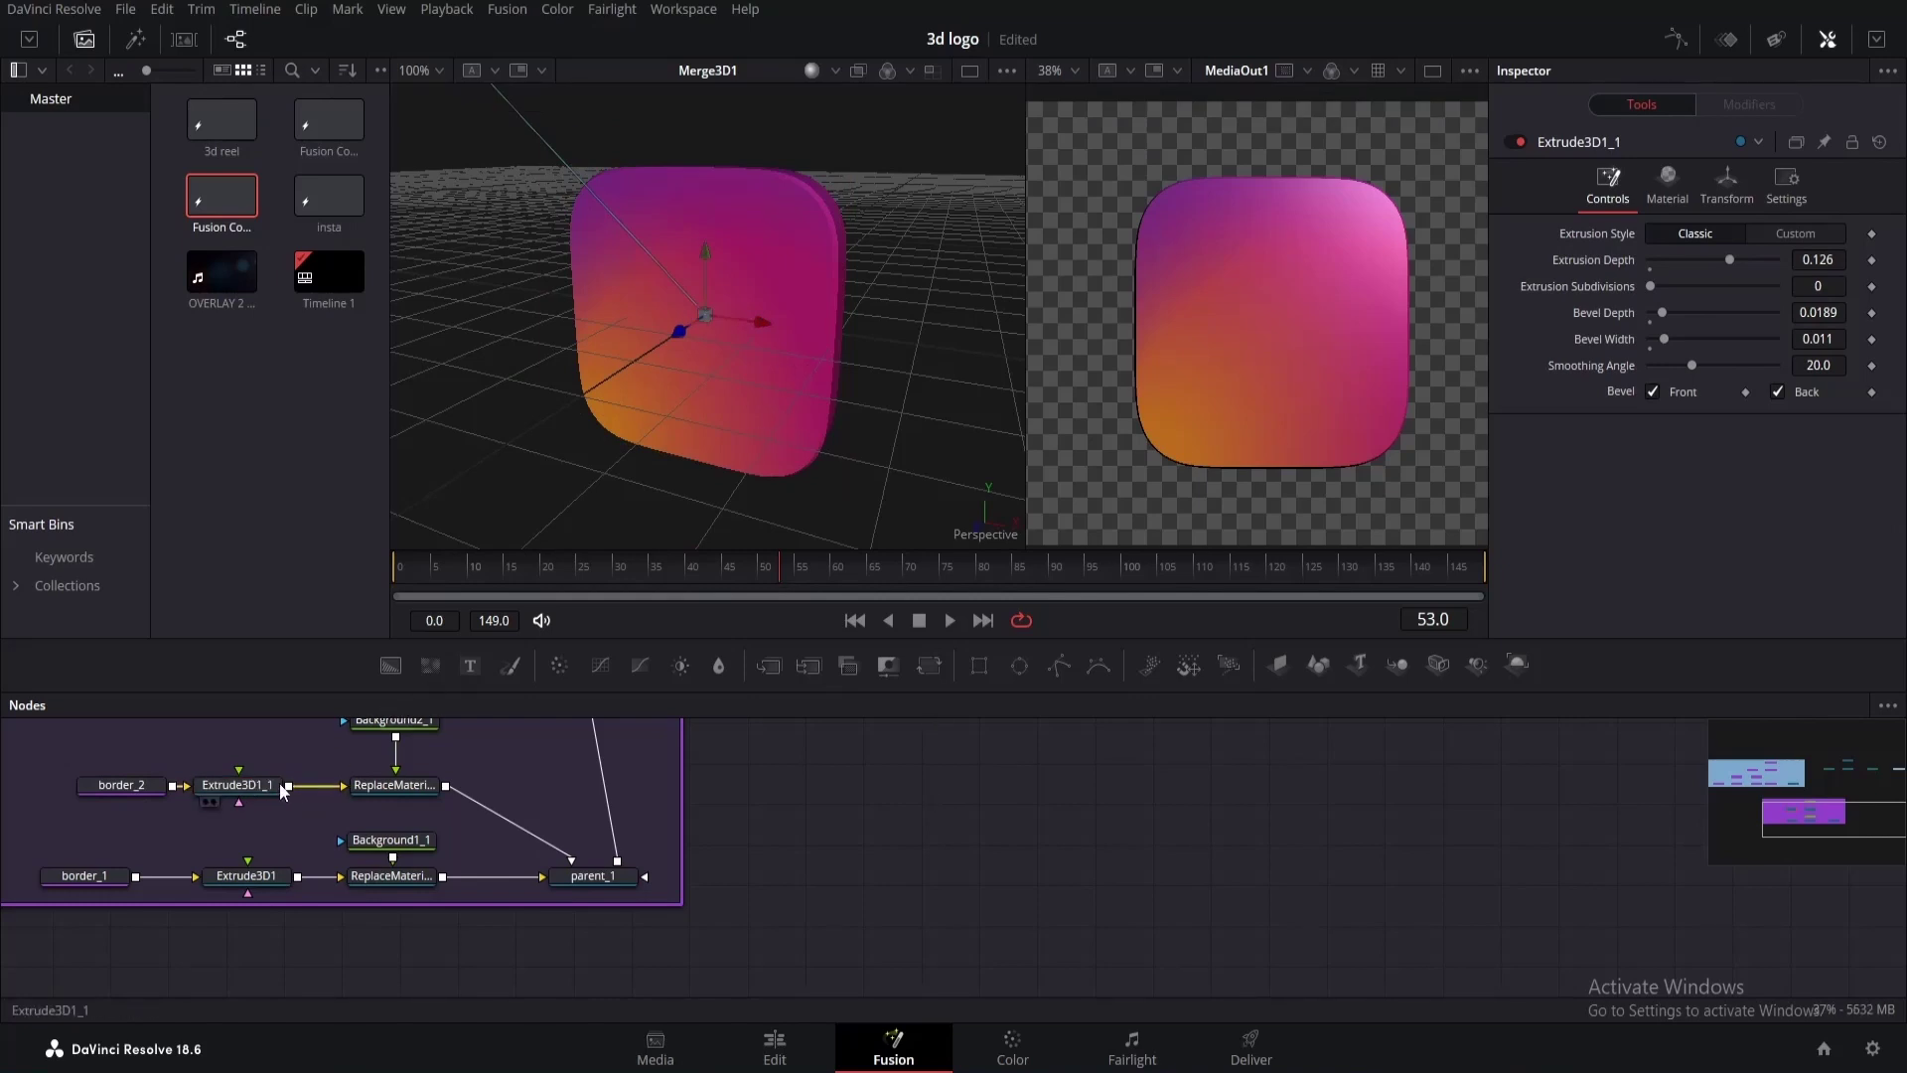
drag(253, 785, 277, 785)
click(782, 827)
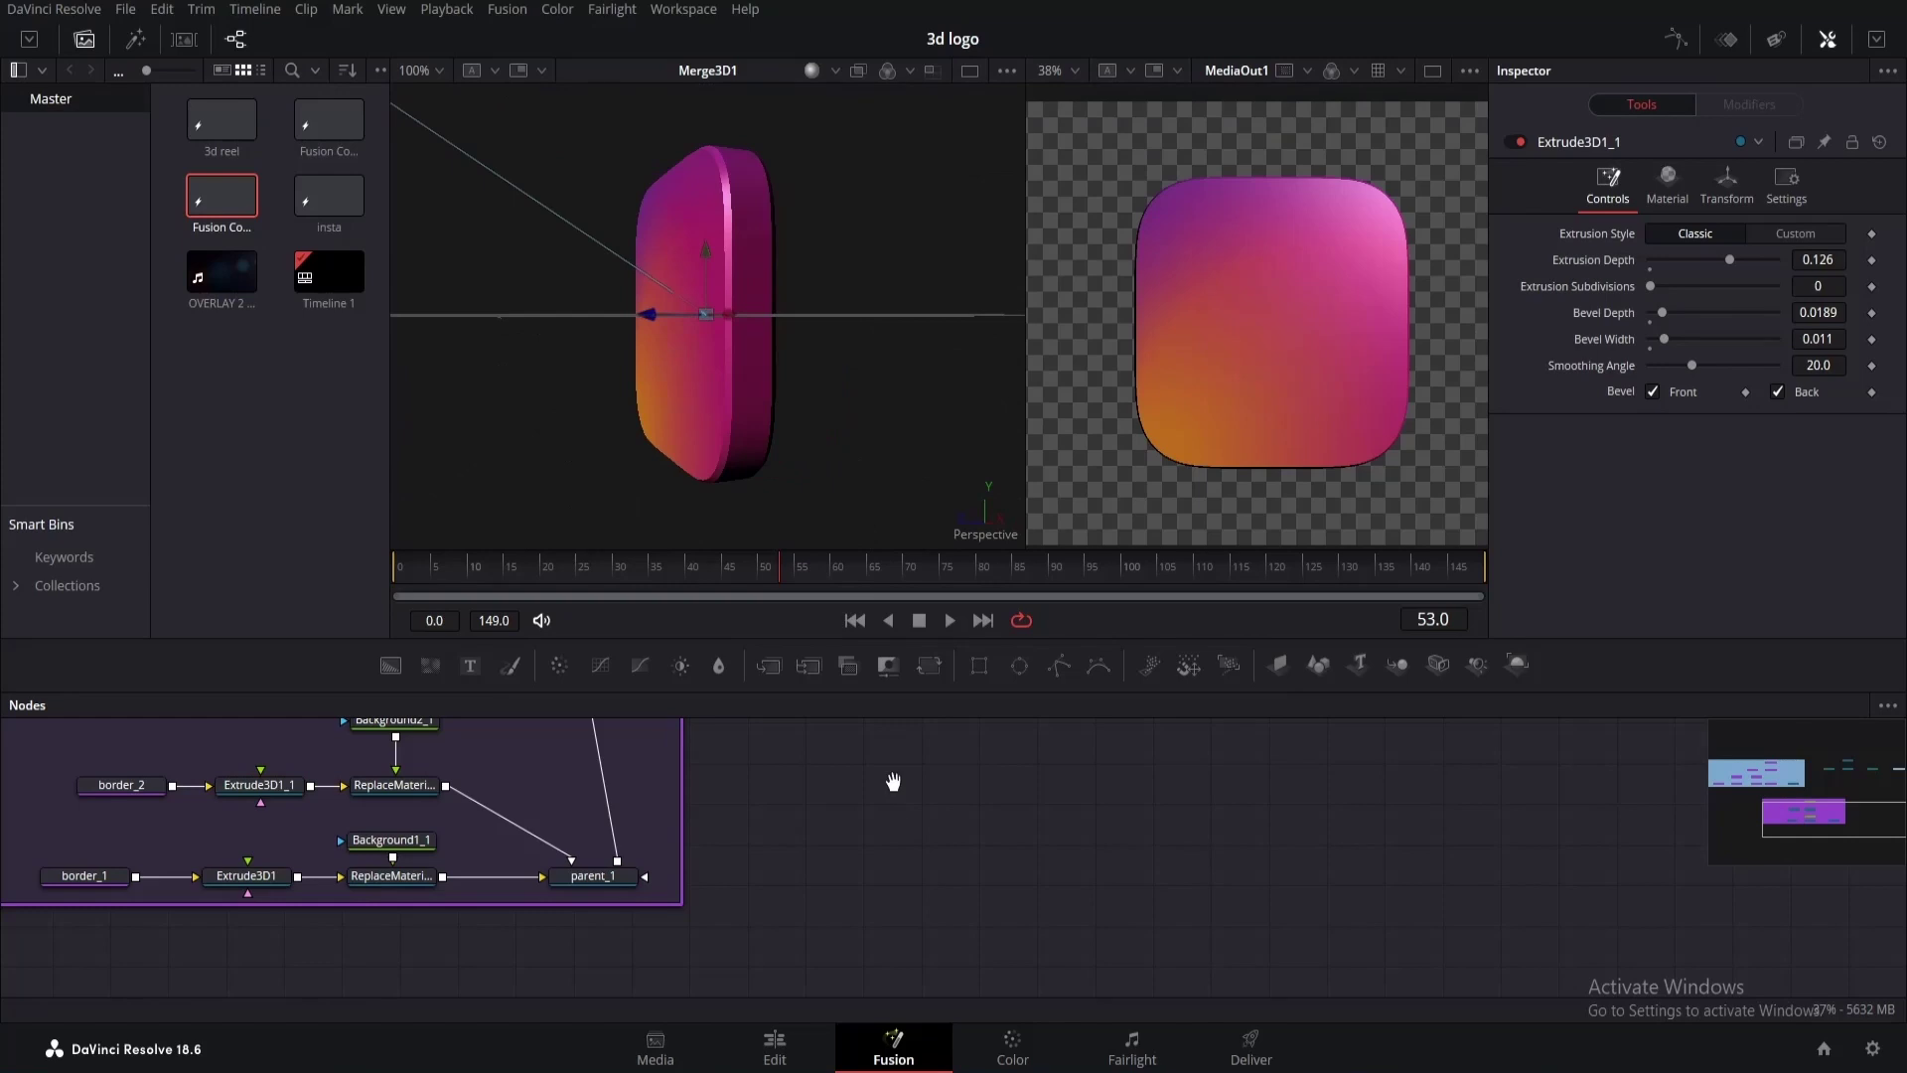
Set the extrusion depth of Extrude3D3 to 0.2 and shift the extruded camera symbol slightly along its Z axis.
drag(894, 784, 800, 993)
mouse_move(845, 815)
mouse_down()
mouse_move(877, 911)
mouse_move(1244, 895)
mouse_up()
click(636, 900)
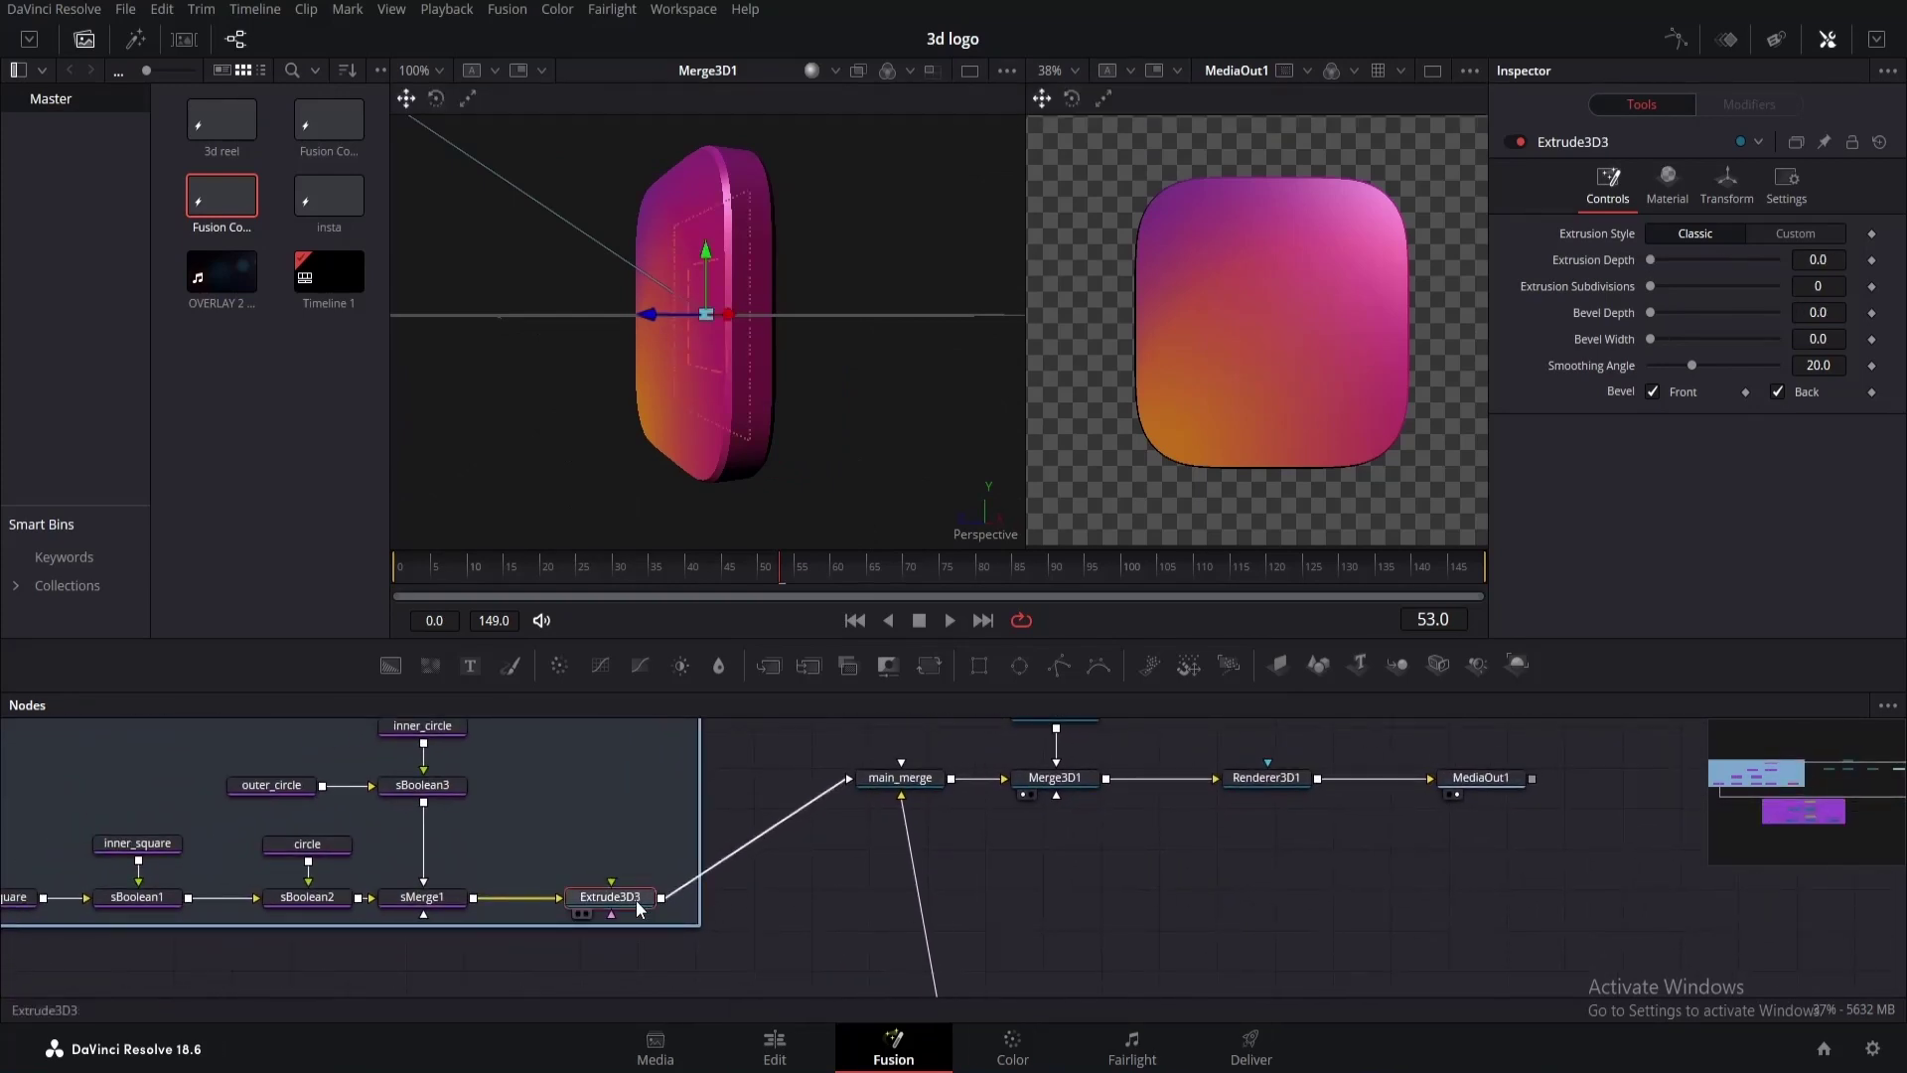
drag(1655, 262, 1708, 266)
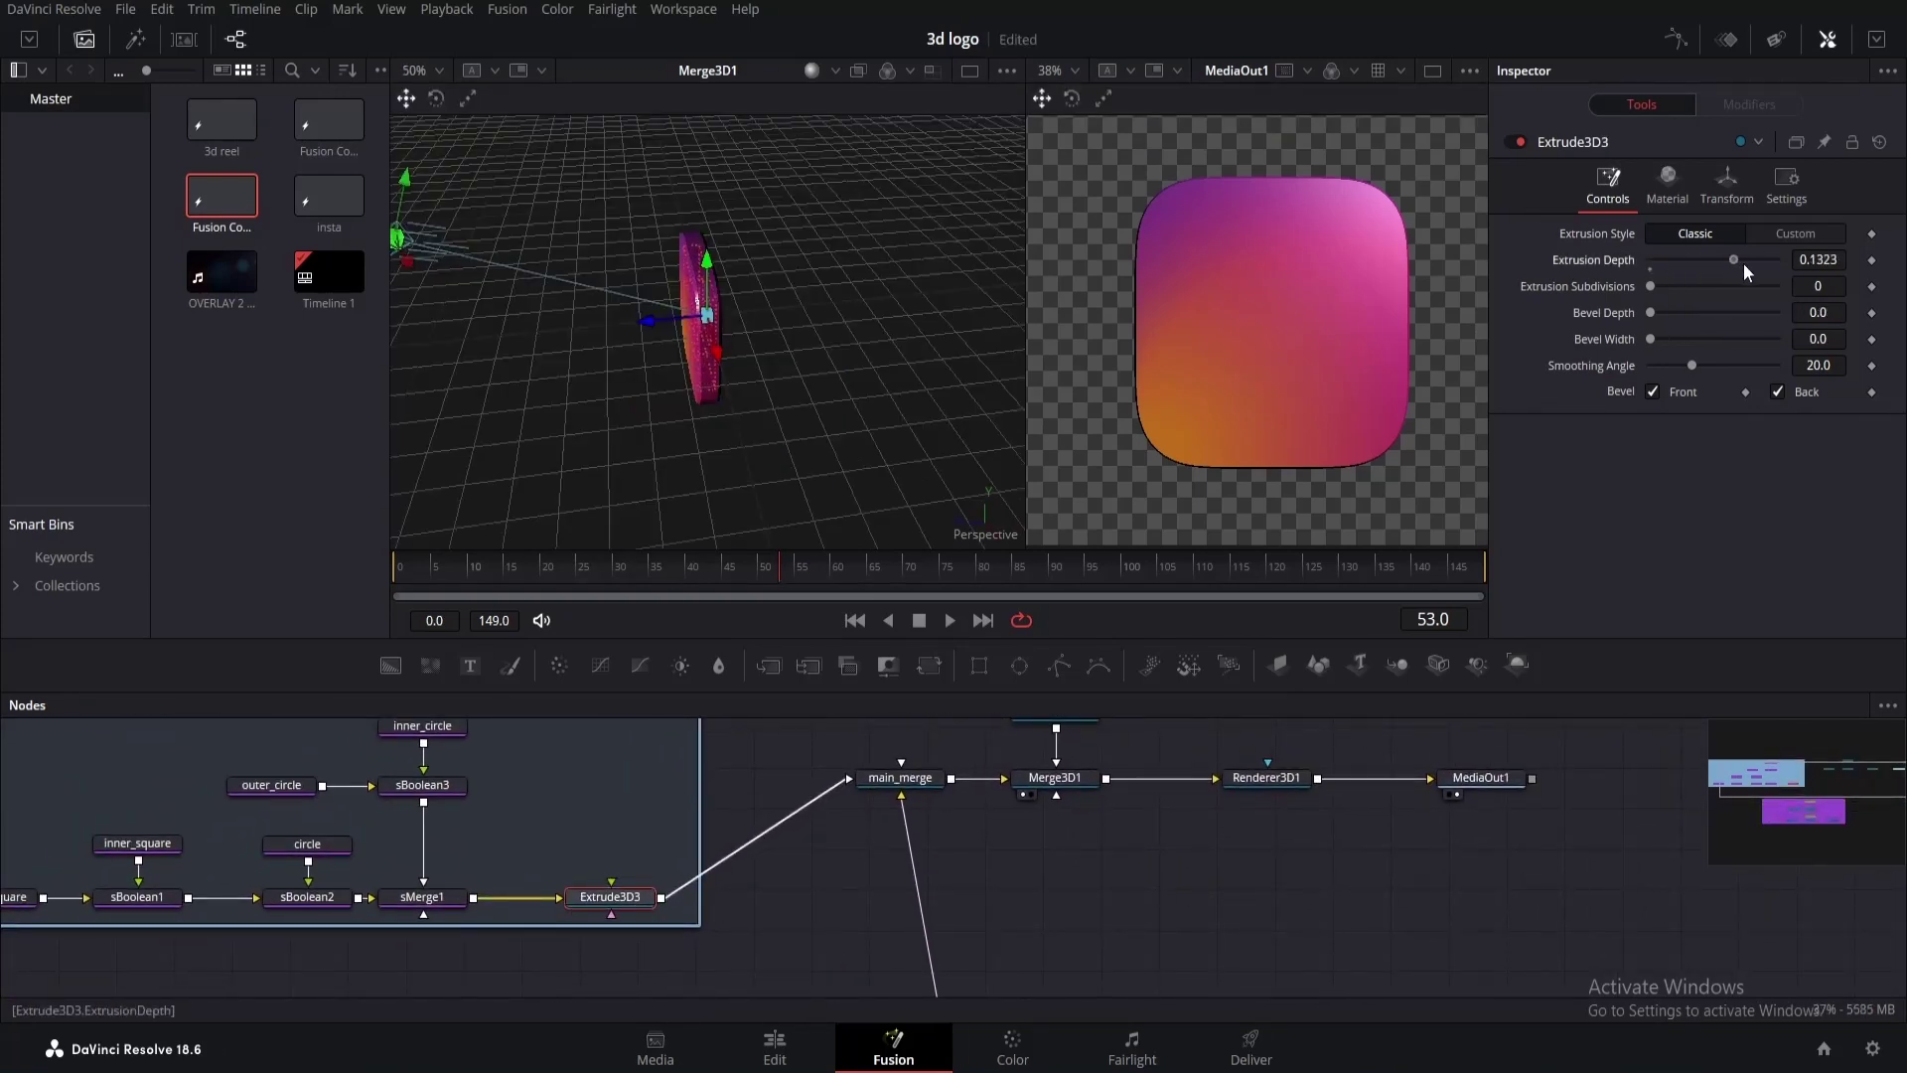
drag(1744, 264, 1786, 264)
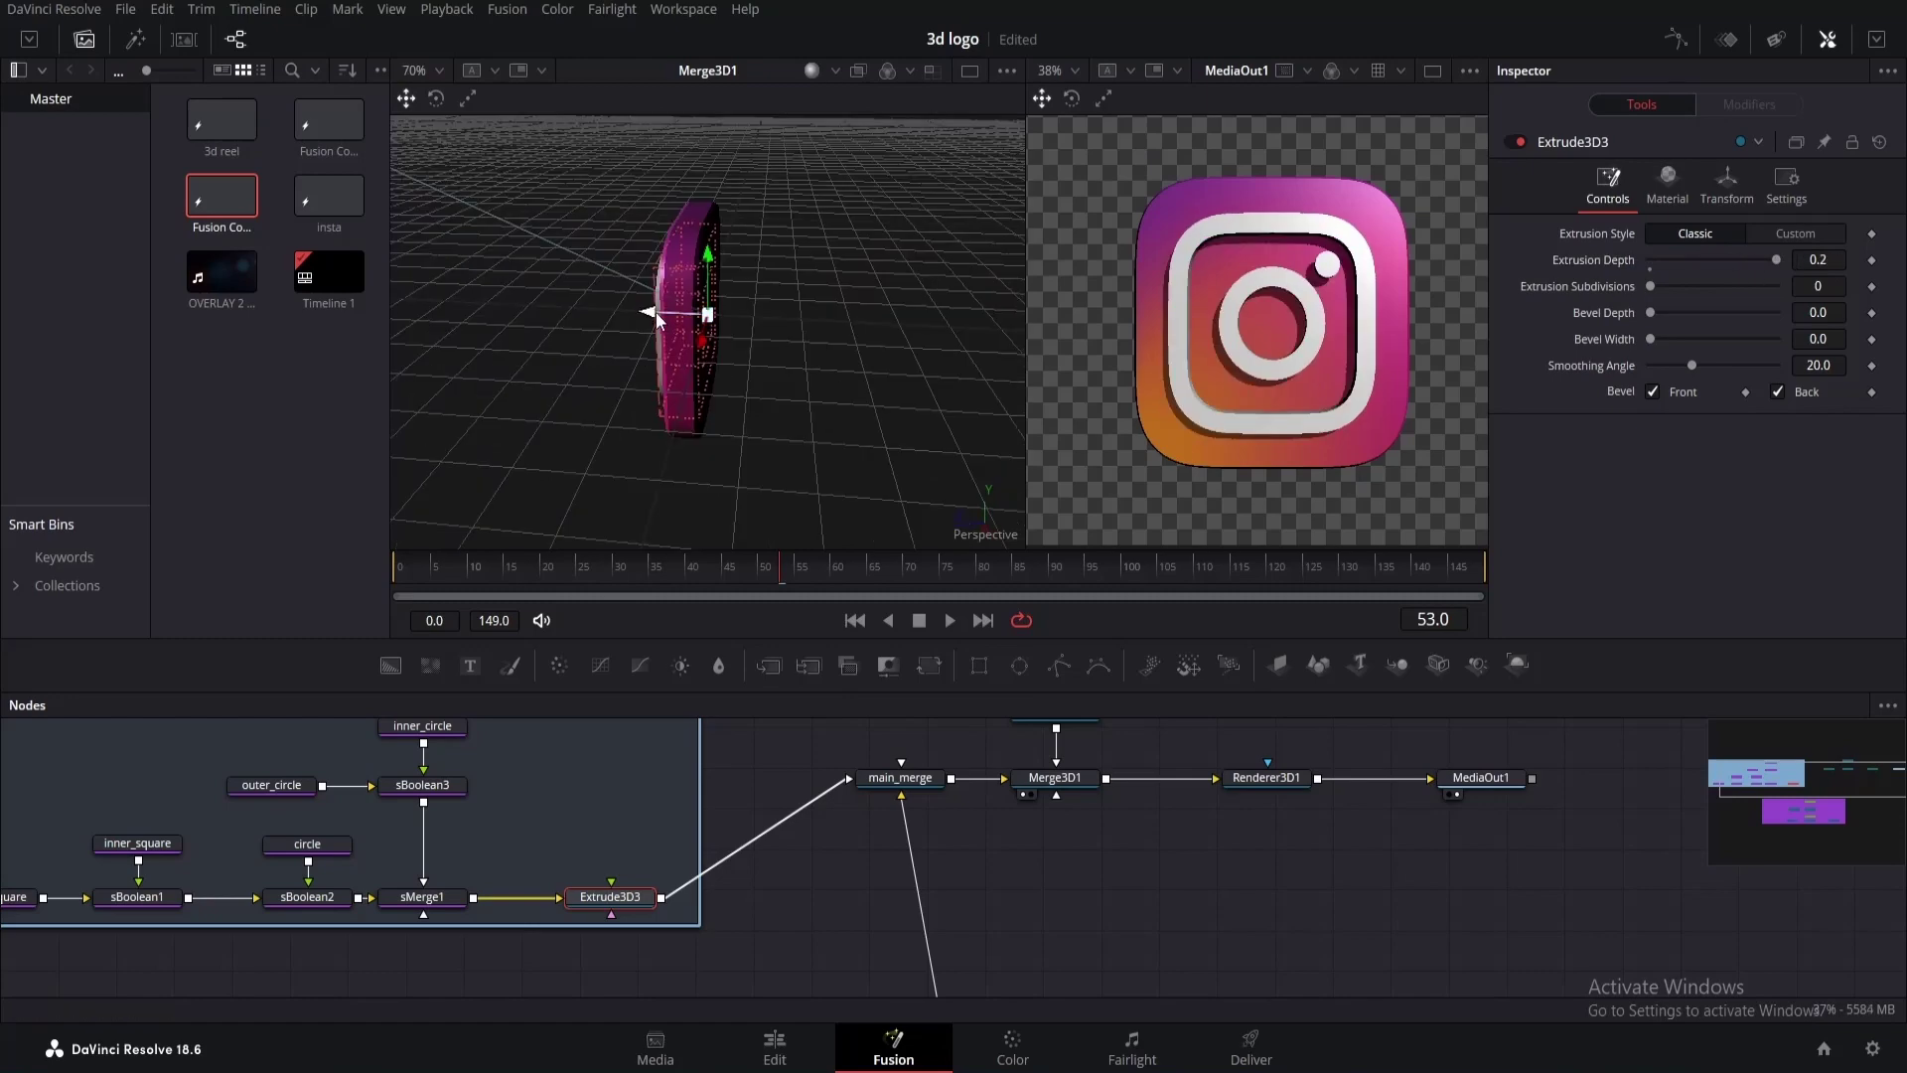
drag(656, 312, 660, 313)
drag(792, 419, 527, 341)
scroll(856, 417, up, 1)
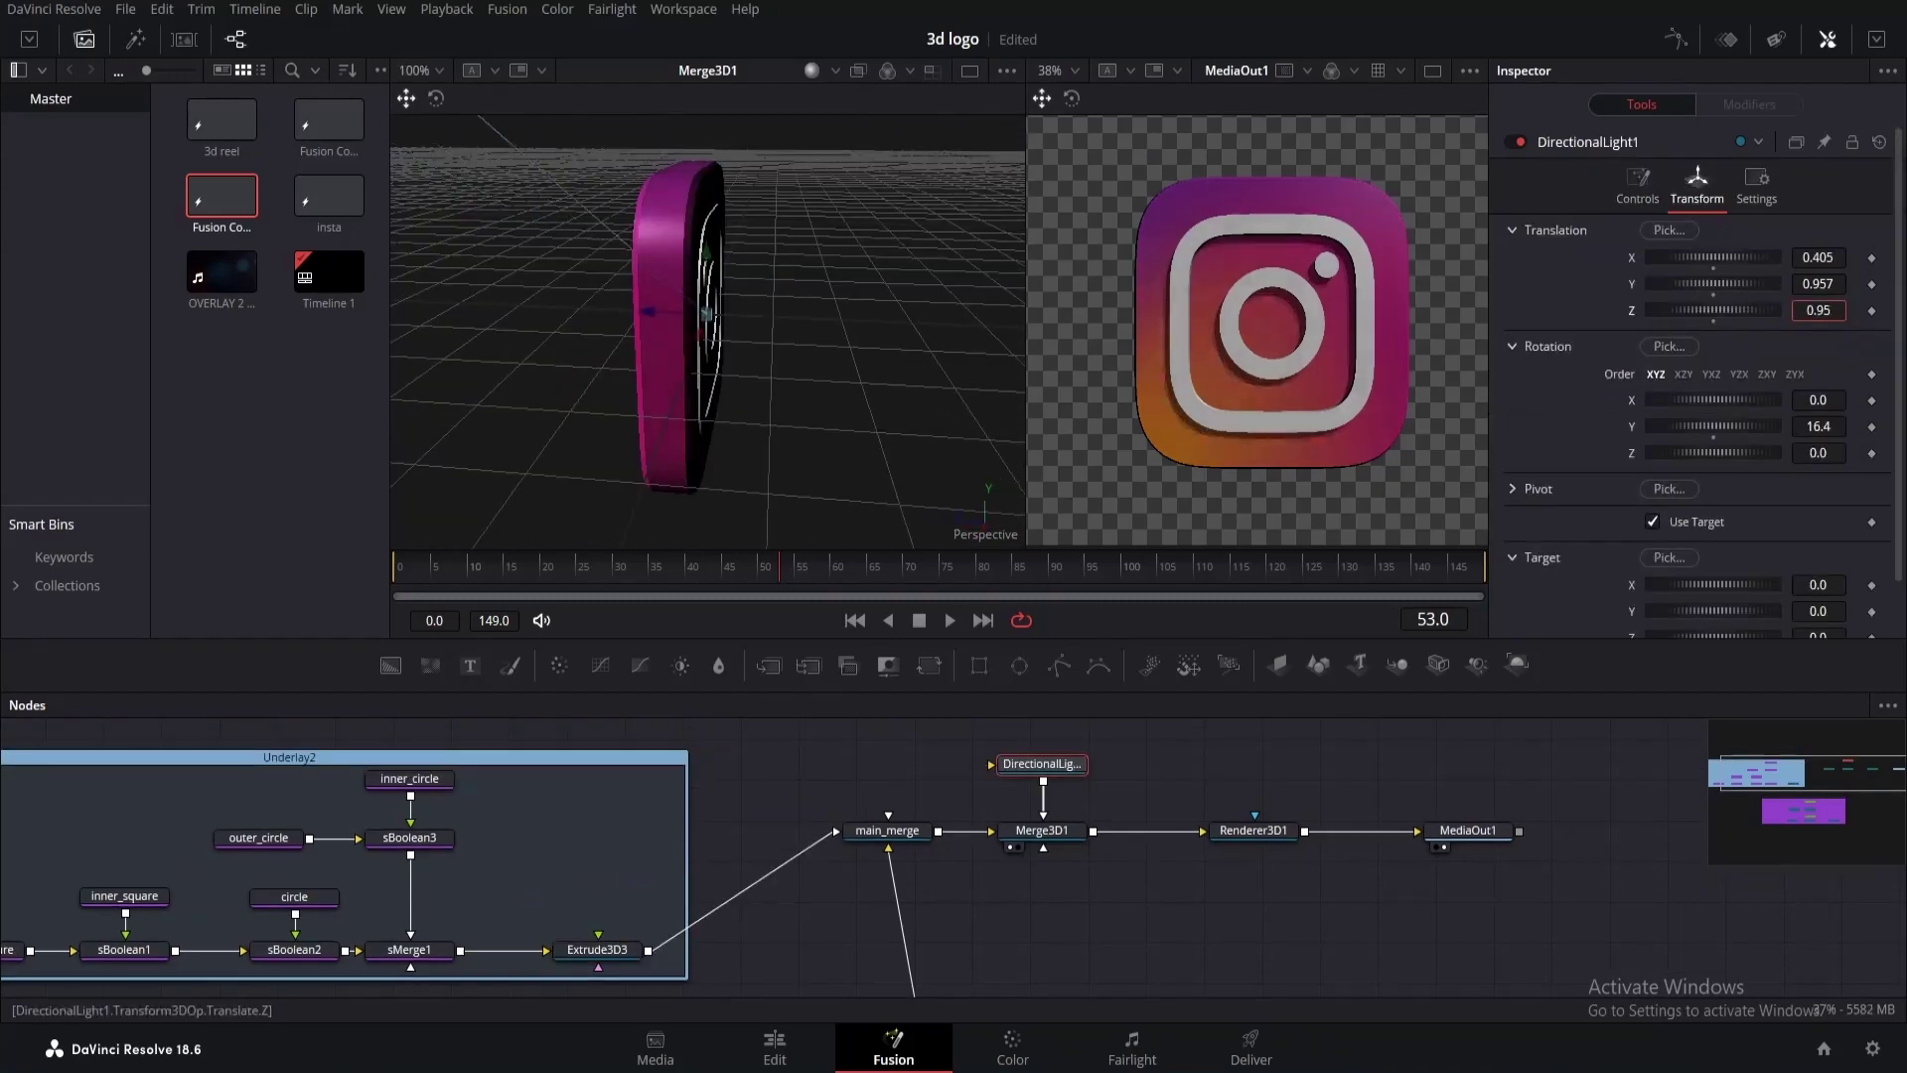
Try lowering the directional light's Z translation to 0.16.
mouse_move(1817, 310)
mouse_down()
mouse_move(1838, 310)
mouse_move(1815, 310)
mouse_up()
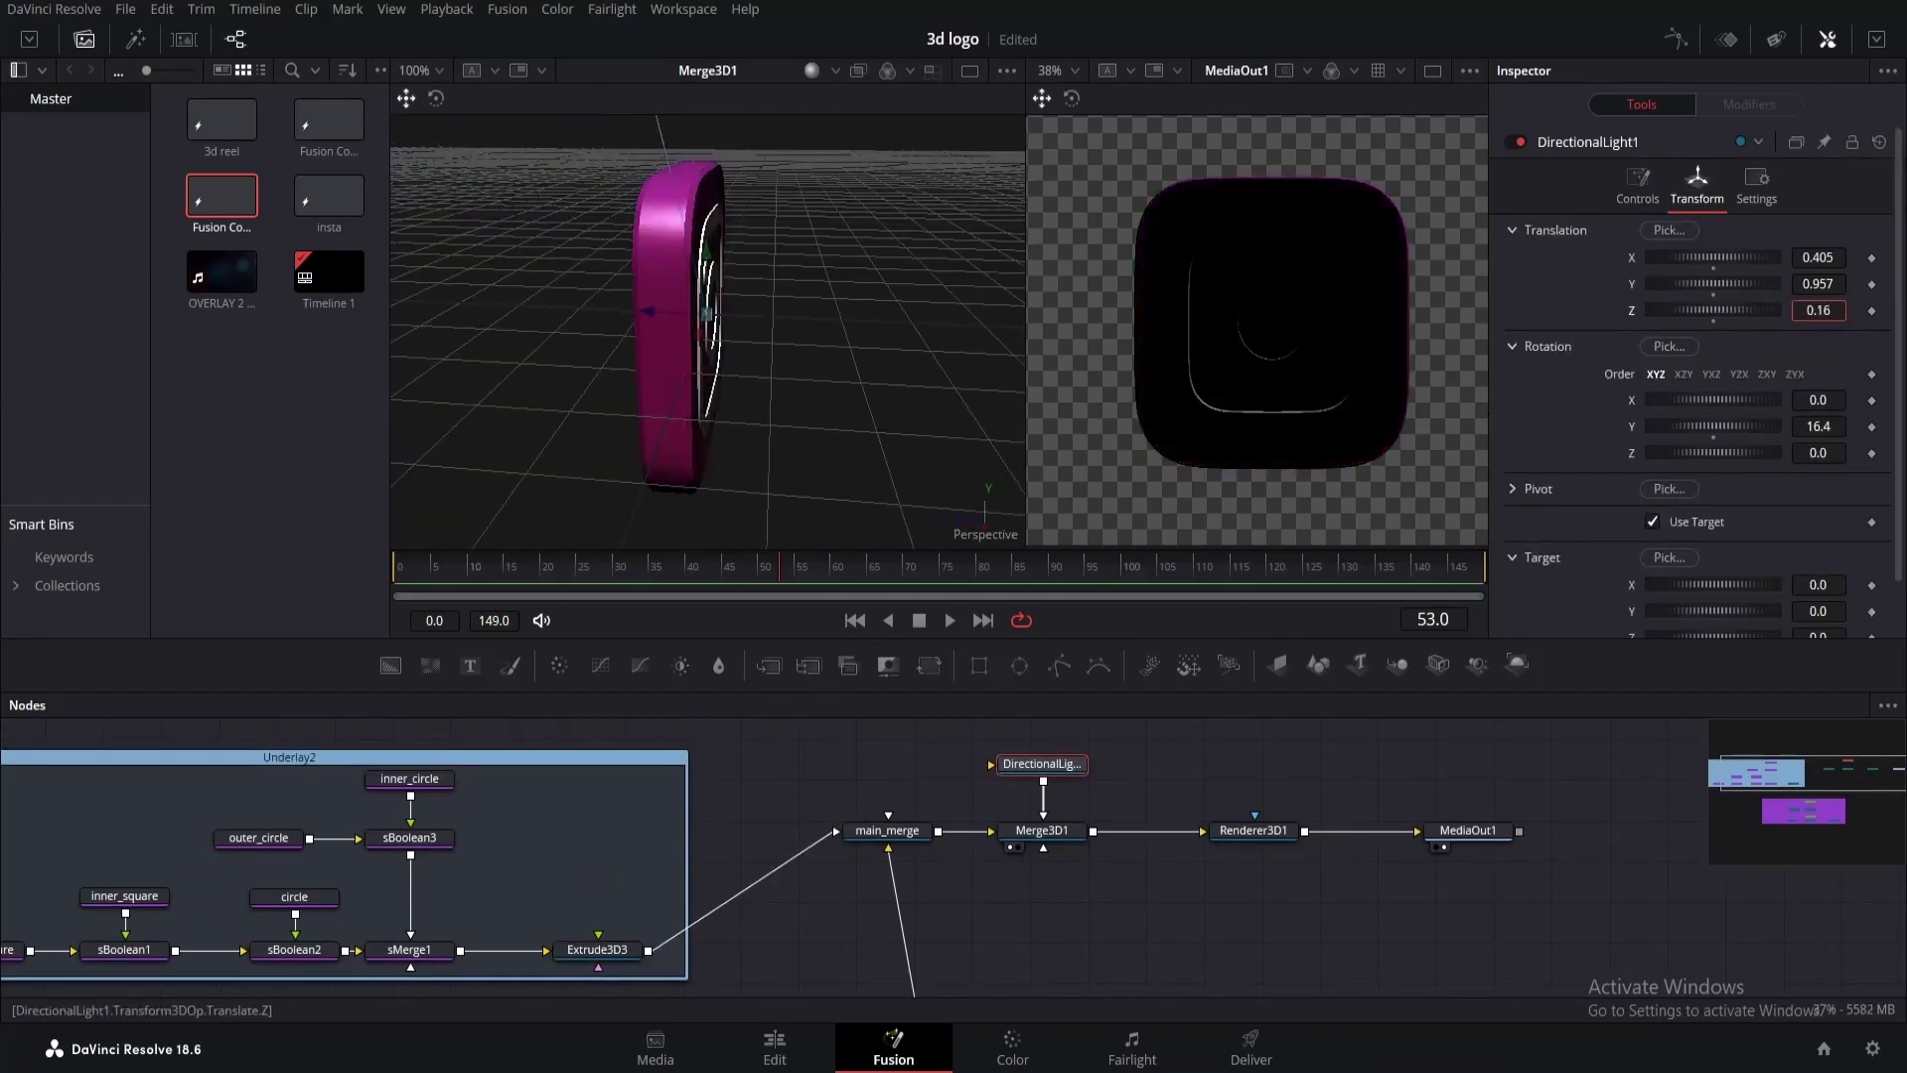
drag(779, 366, 695, 338)
scroll(843, 340, up, 1)
Shift Extrude3D3 along its Z axis and set its bevel depth to 0.011 and bevel width to 0.0039.
click(652, 326)
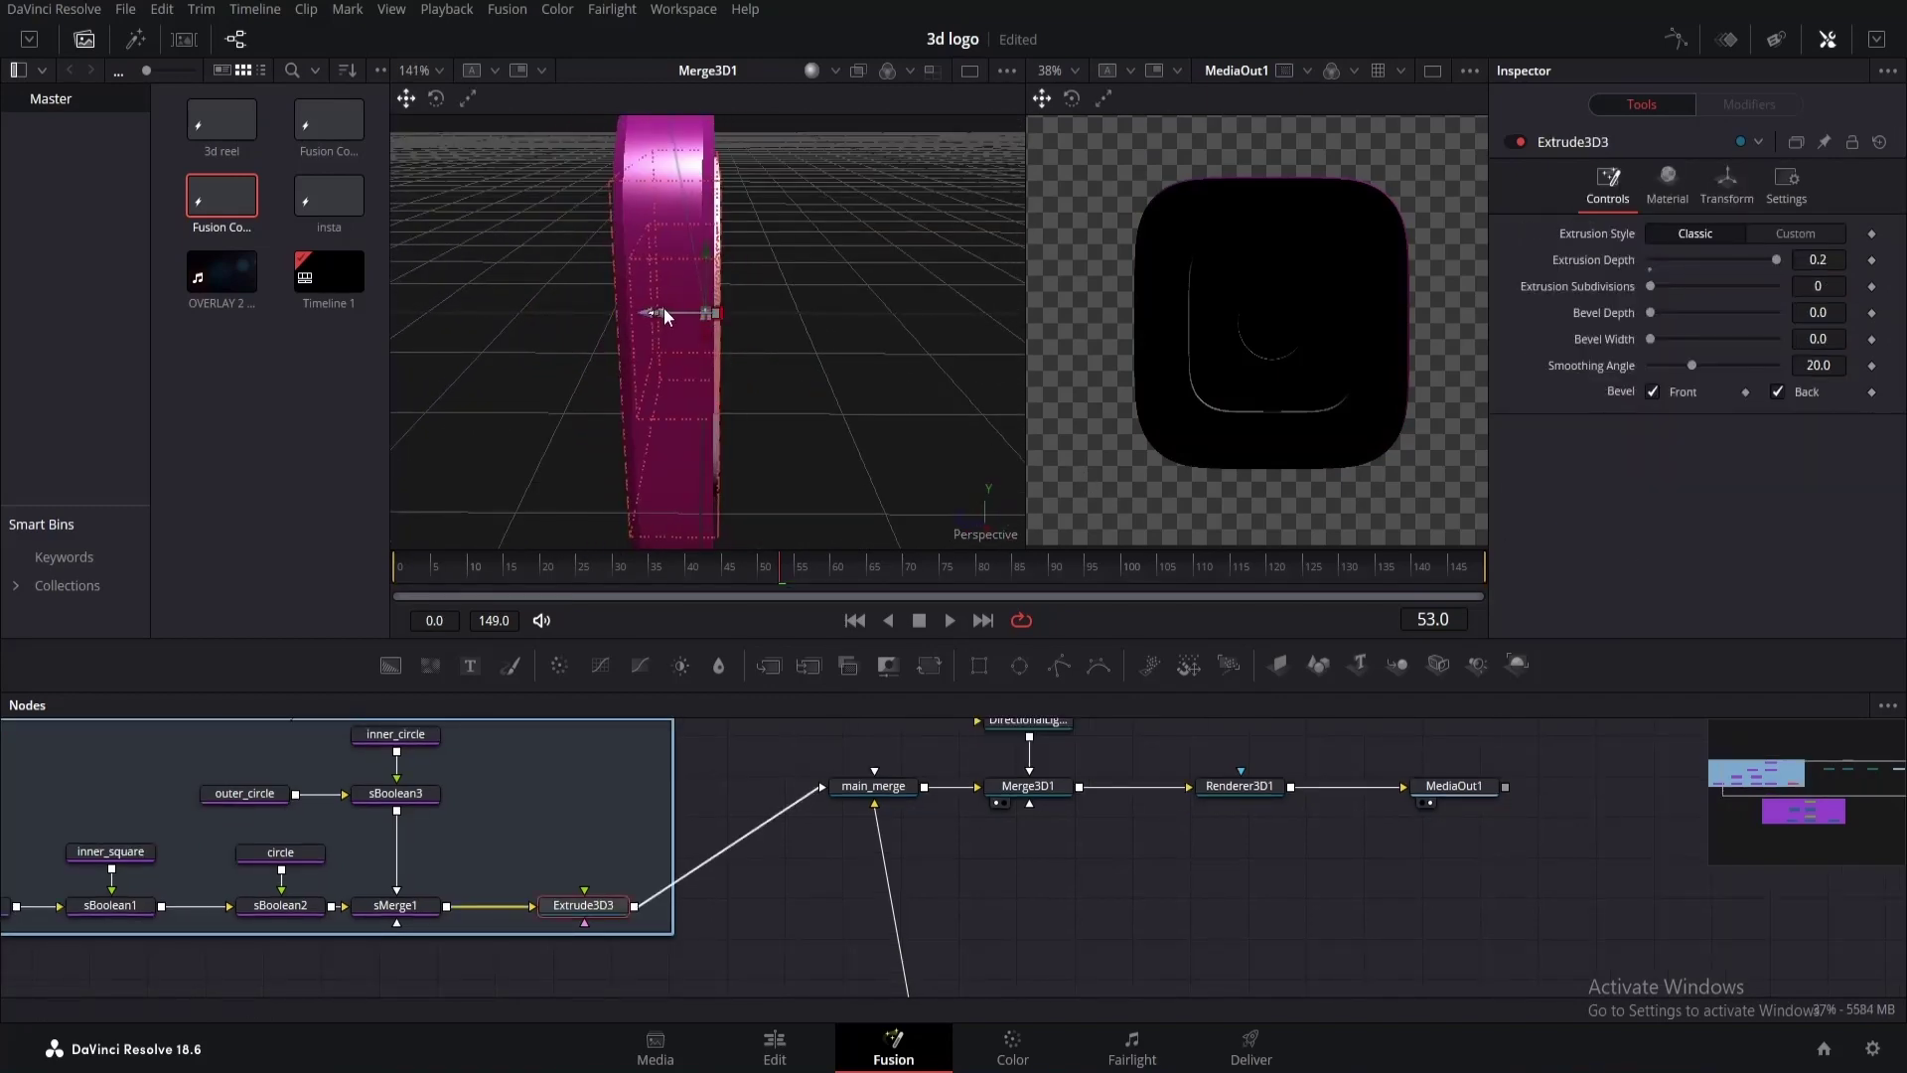
drag(824, 316, 994, 278)
drag(1656, 311, 1656, 339)
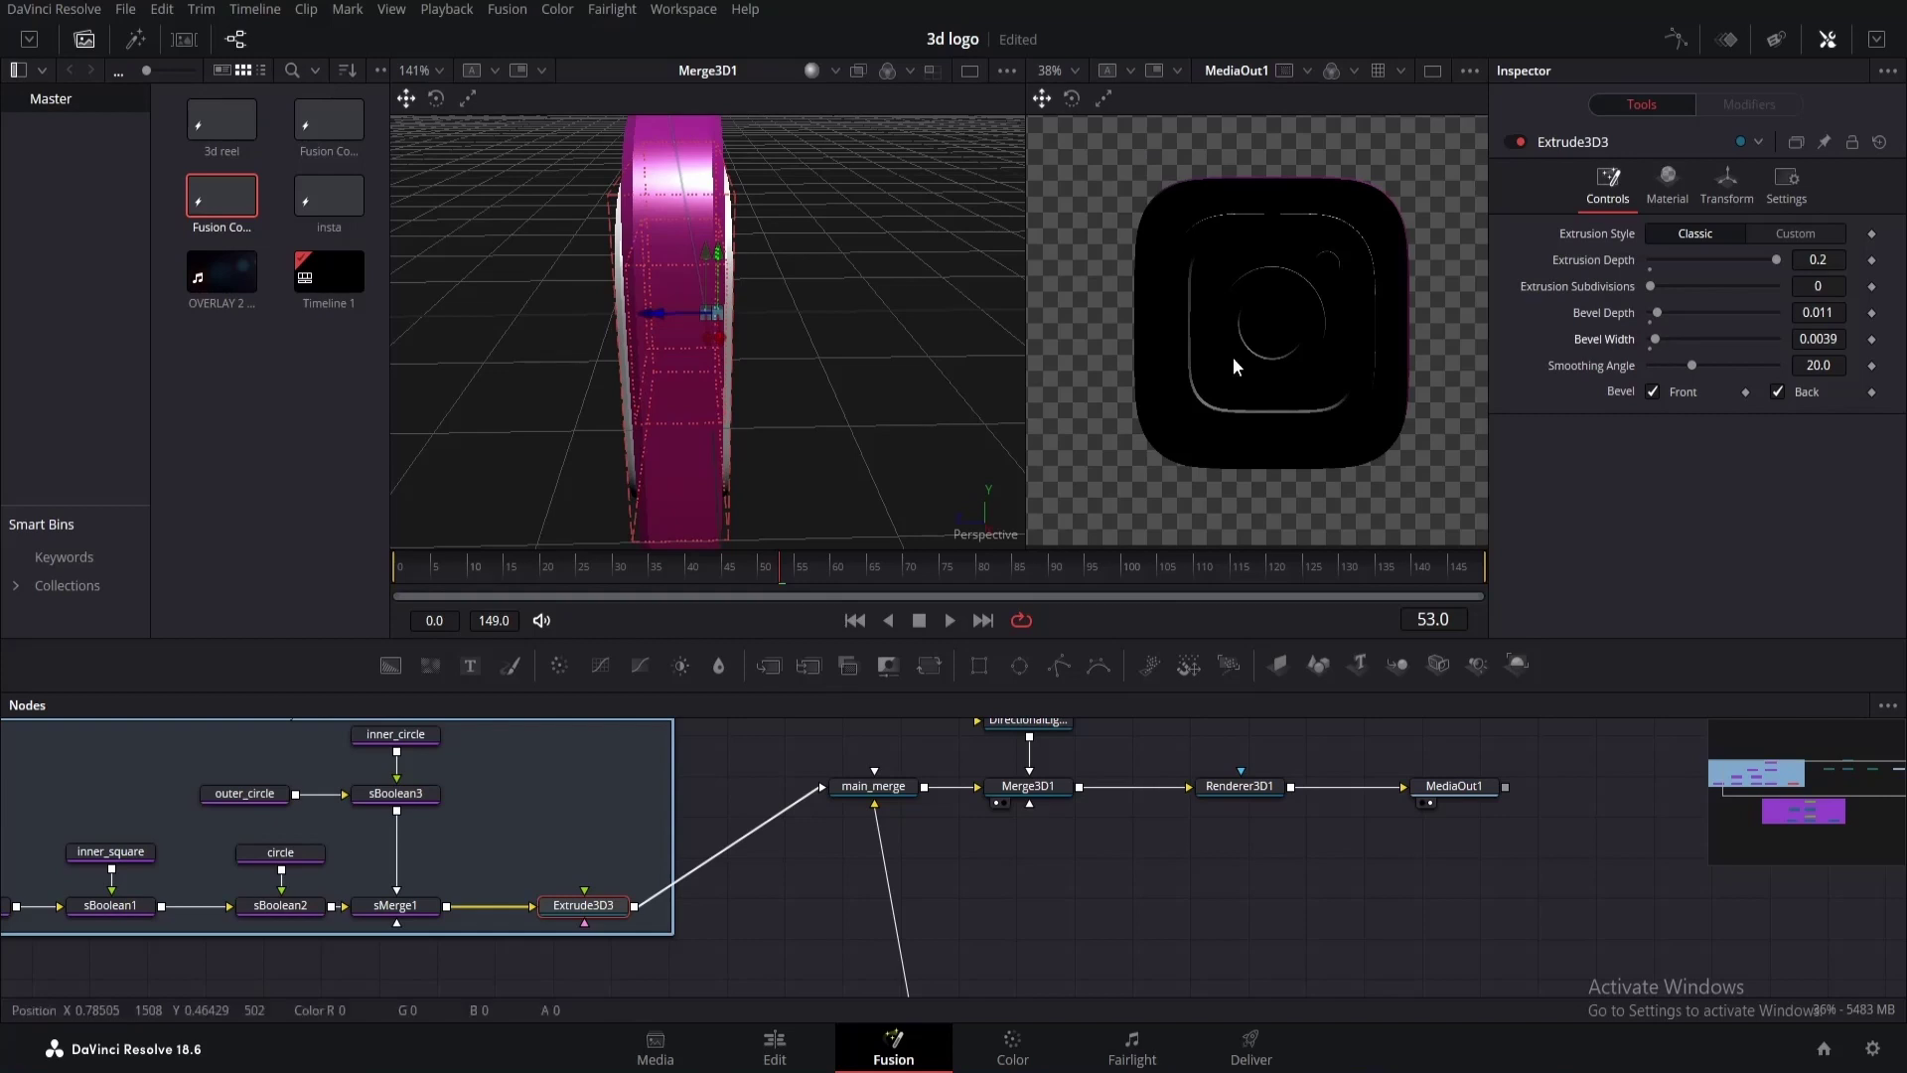
Set the directional light's Z translation to 1.72, and Extrude3D3's bevel depth to 0.0065 and bevel width to 0.0091.
drag(874, 358, 737, 409)
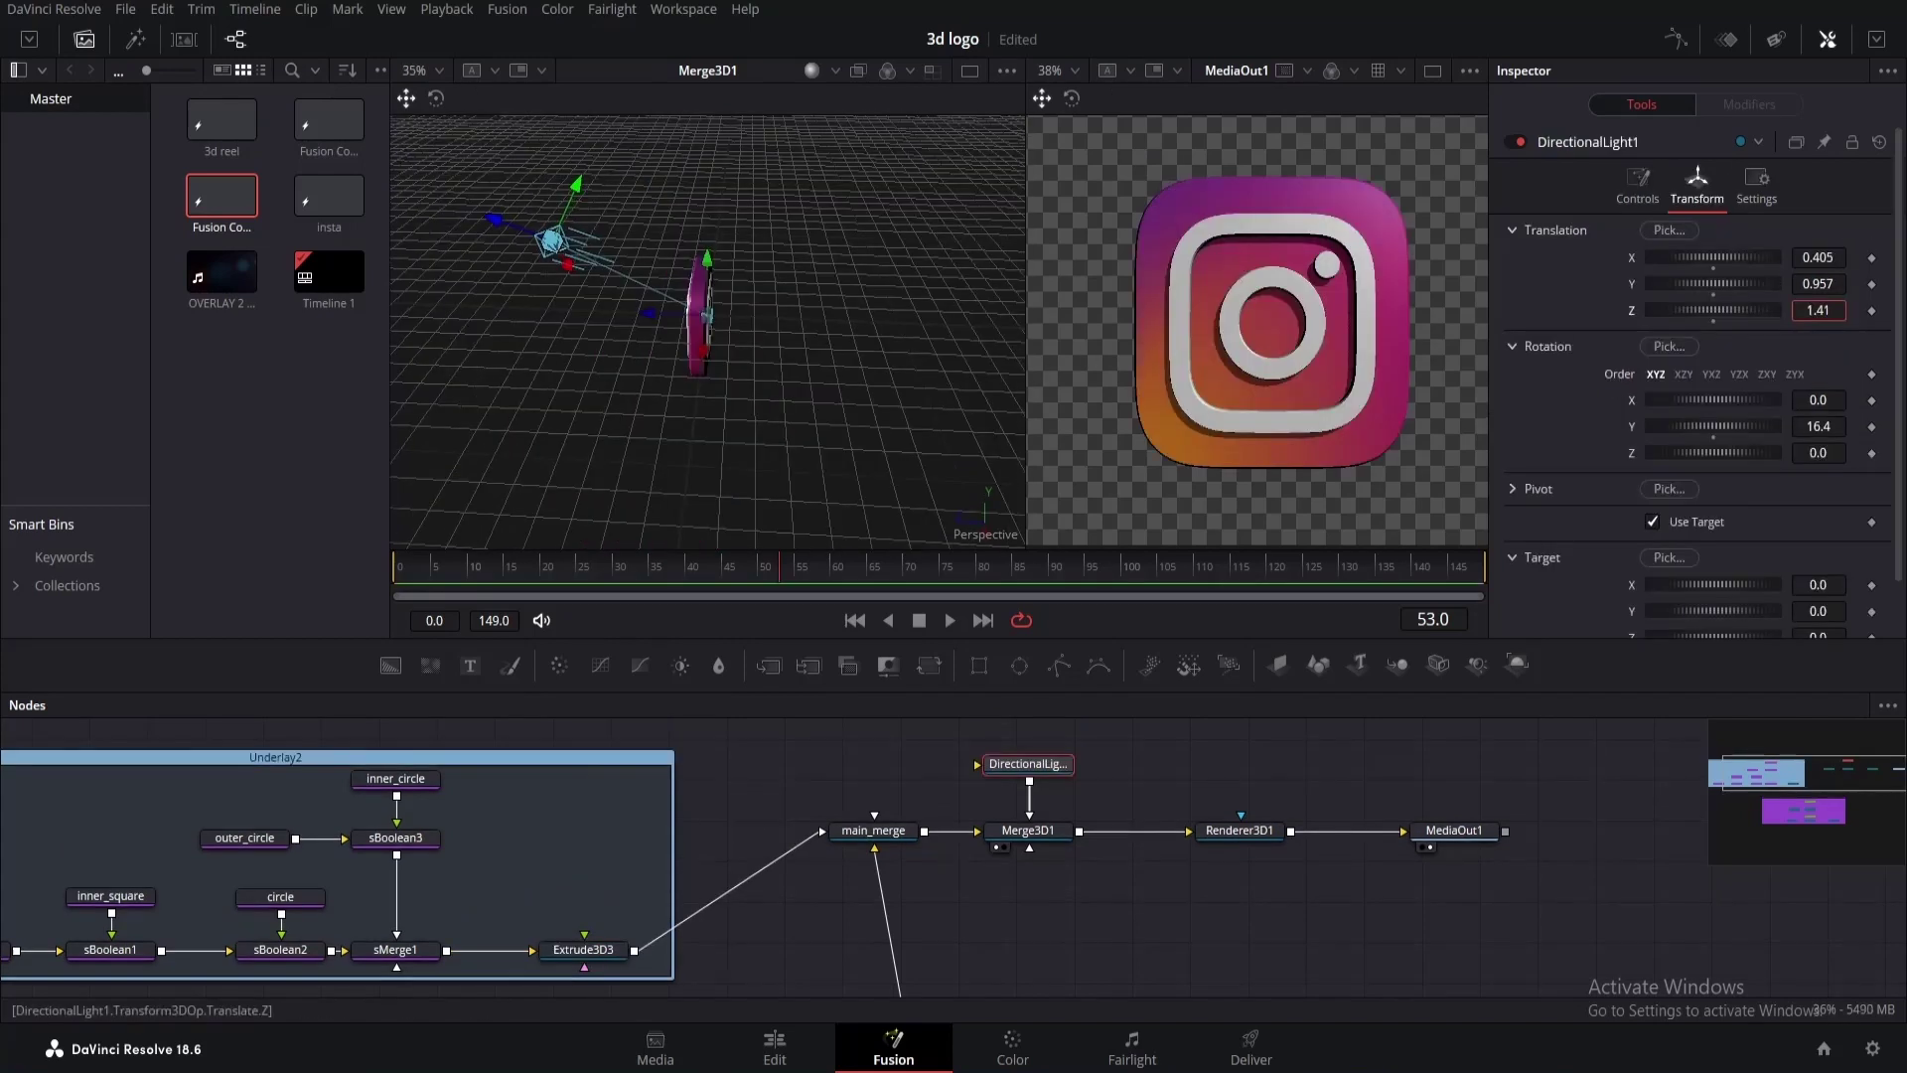
drag(1818, 310, 1837, 310)
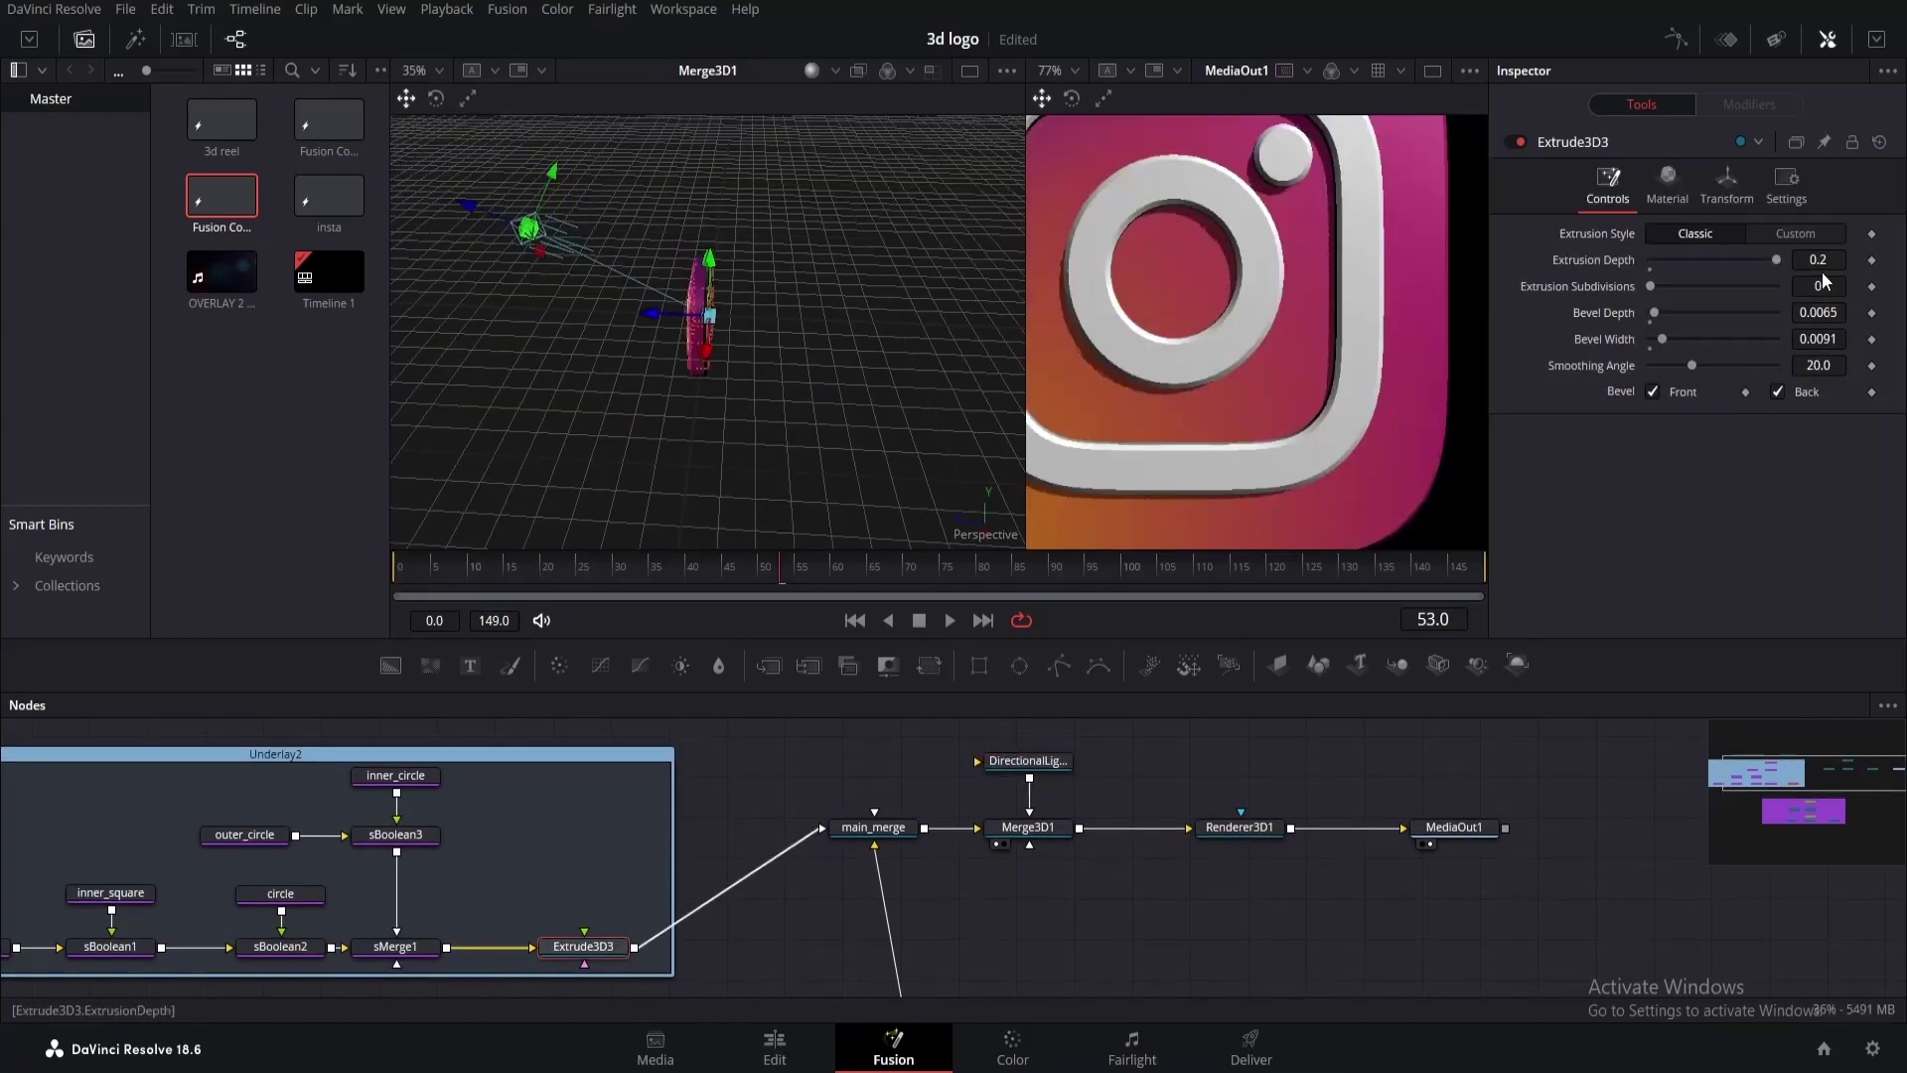
Switch Extrude3D3 to the Custom extrusion style and shape its profile curve into a rounded arch, comparing it with Classic.
click(1795, 234)
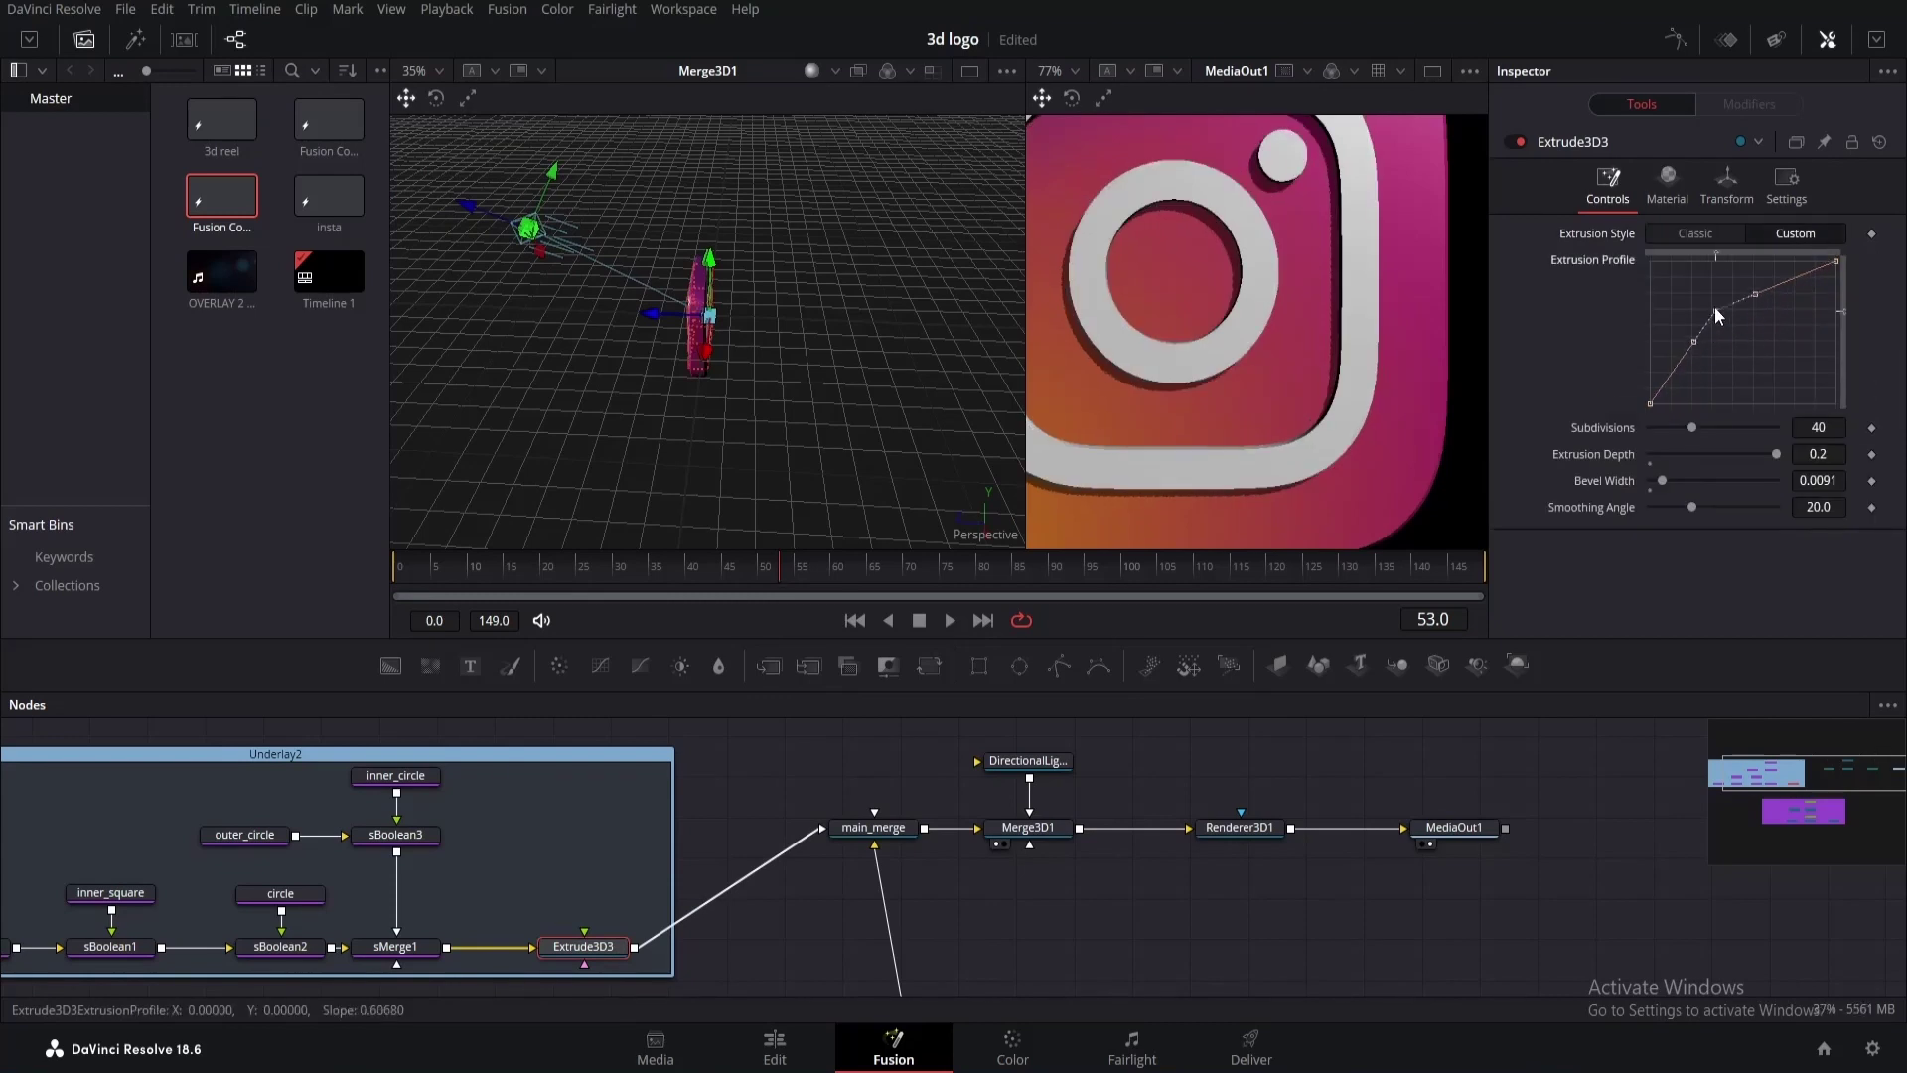
drag(1789, 267, 1797, 271)
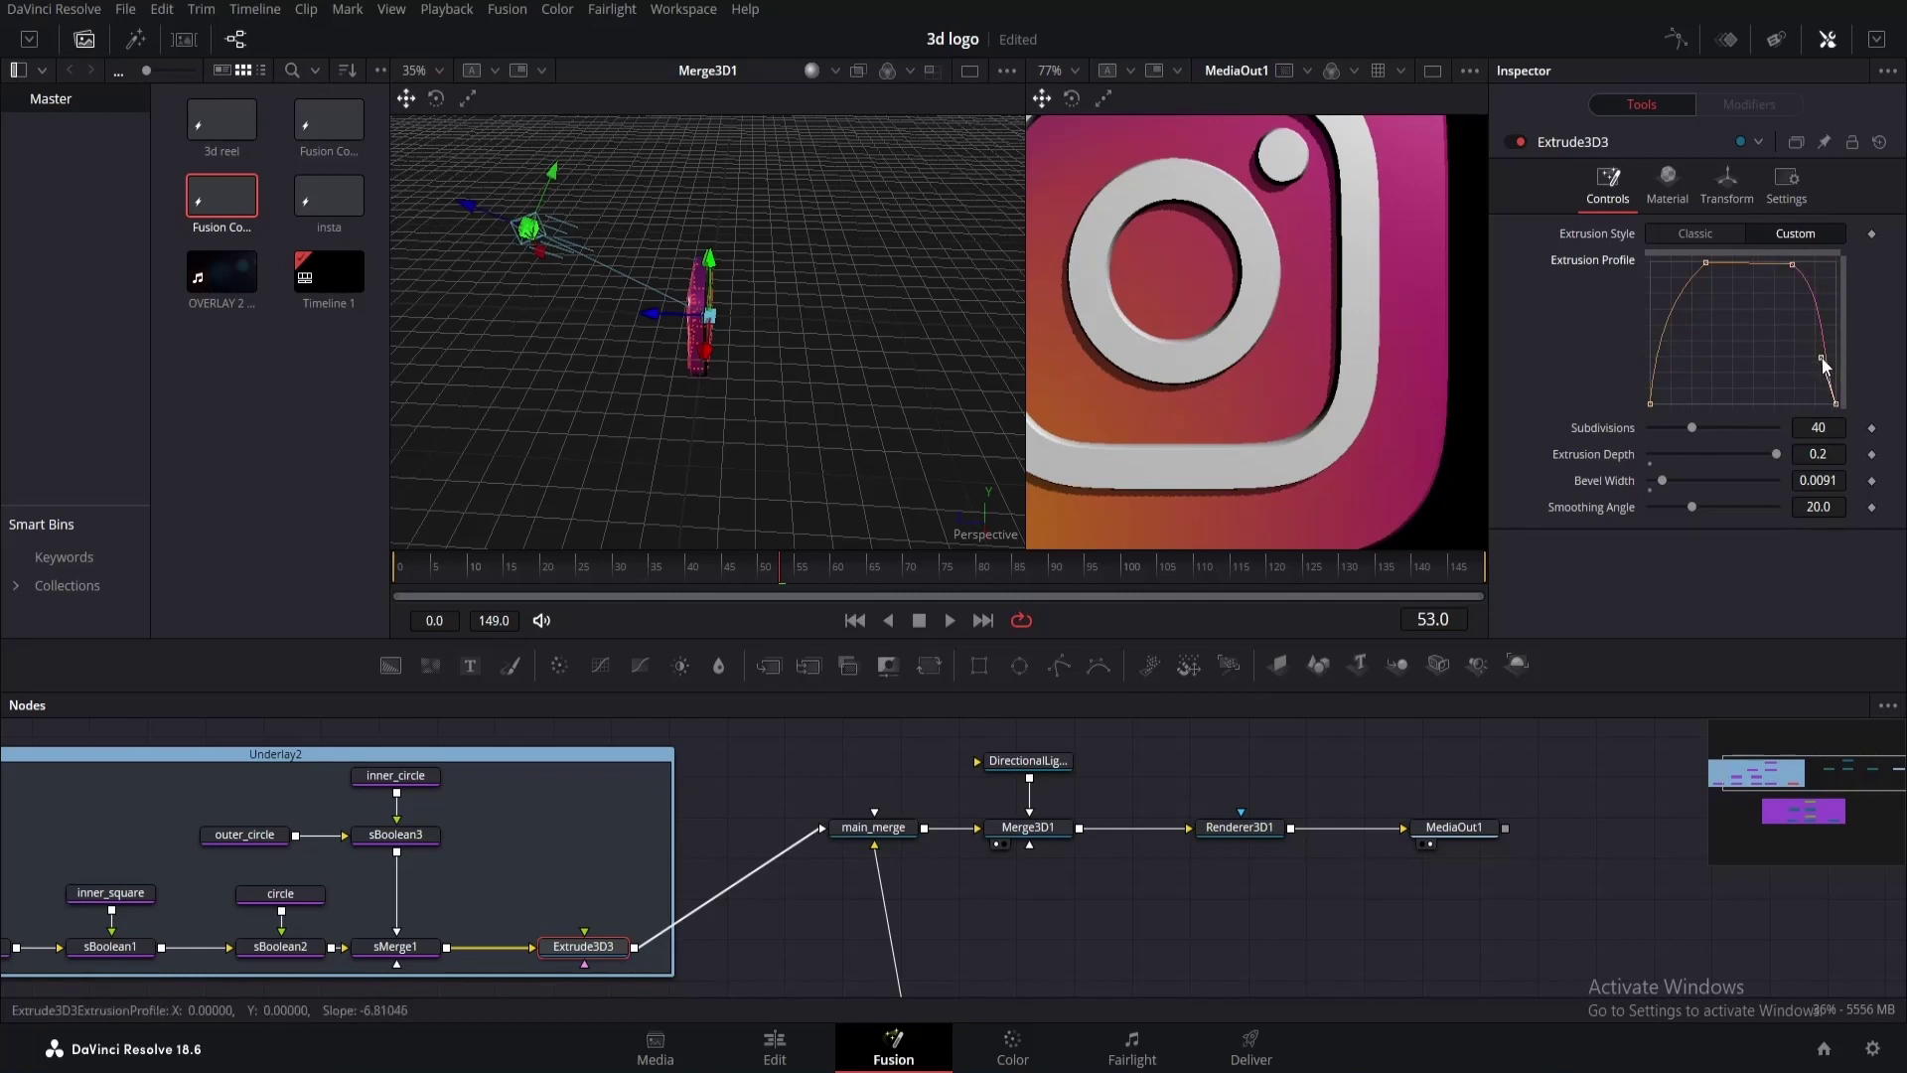
click(1700, 232)
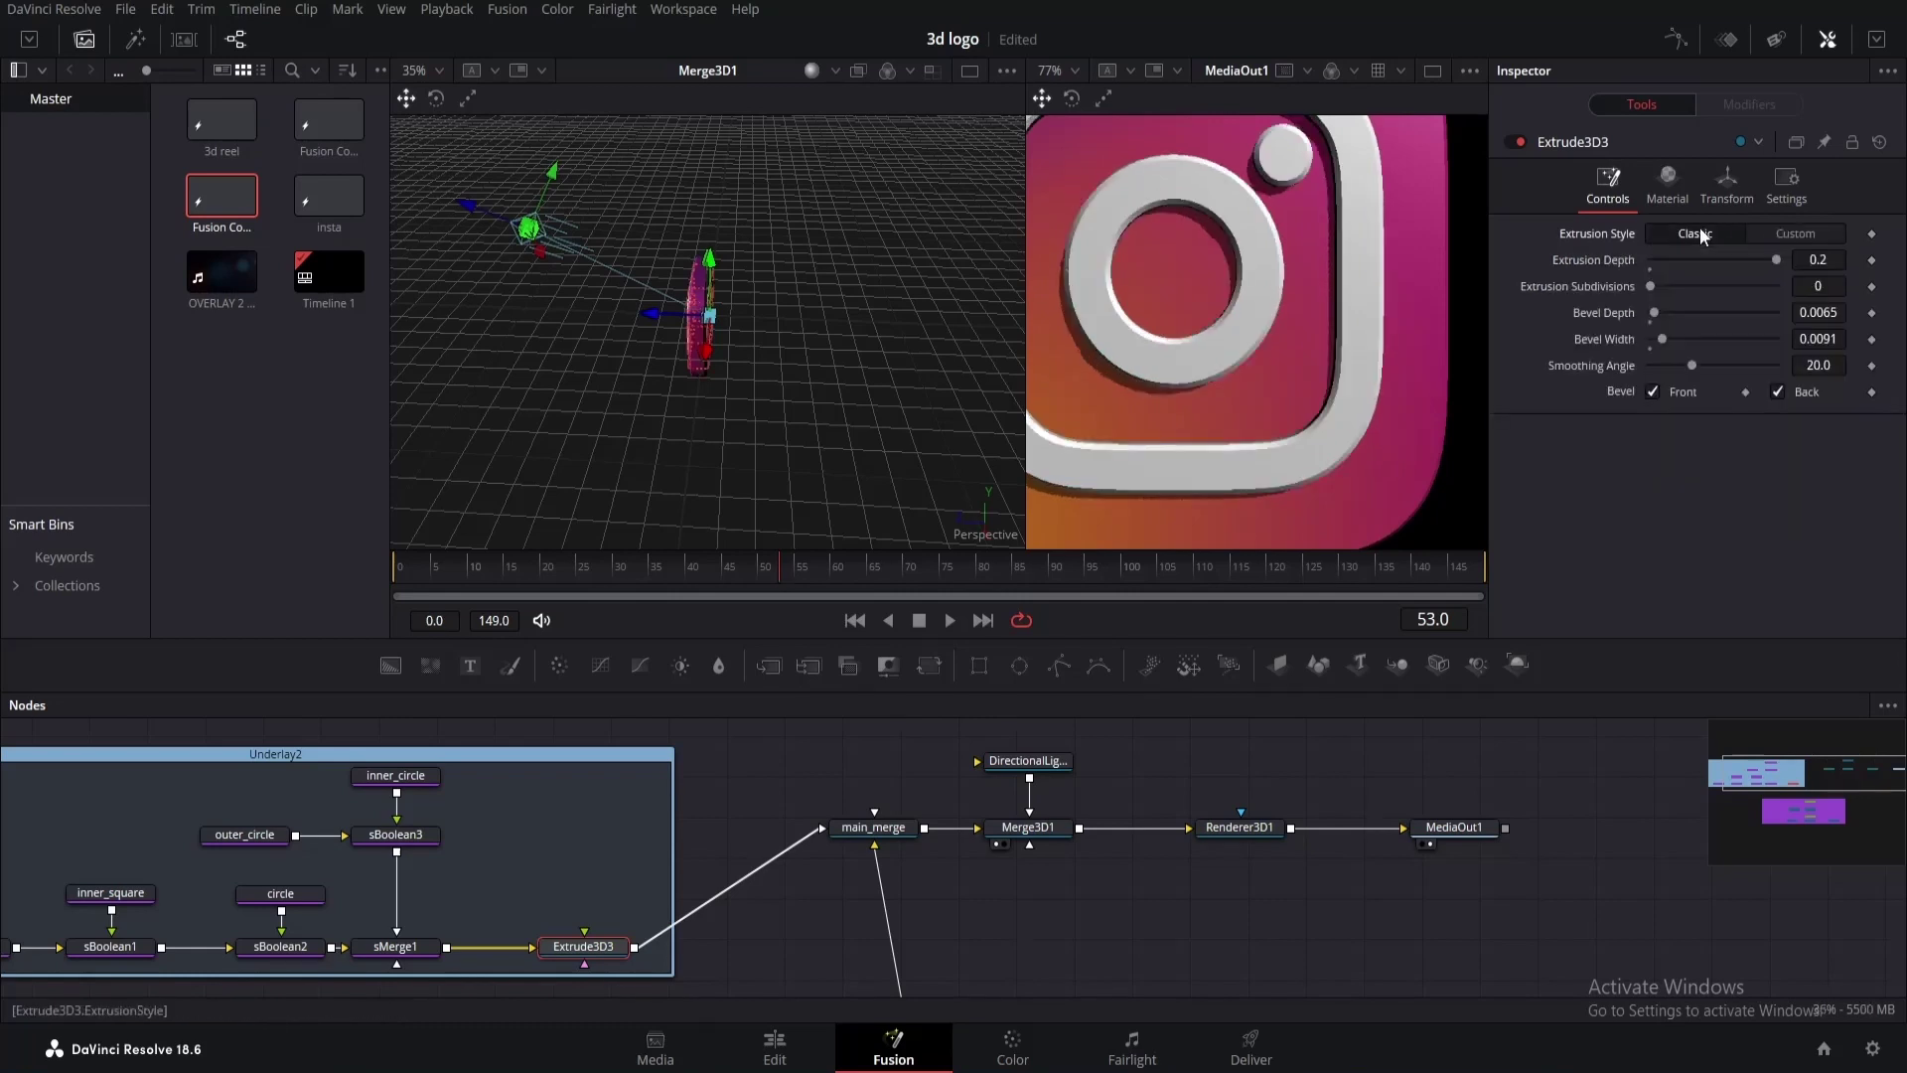
click(1756, 240)
scroll(1387, 324, down, 2)
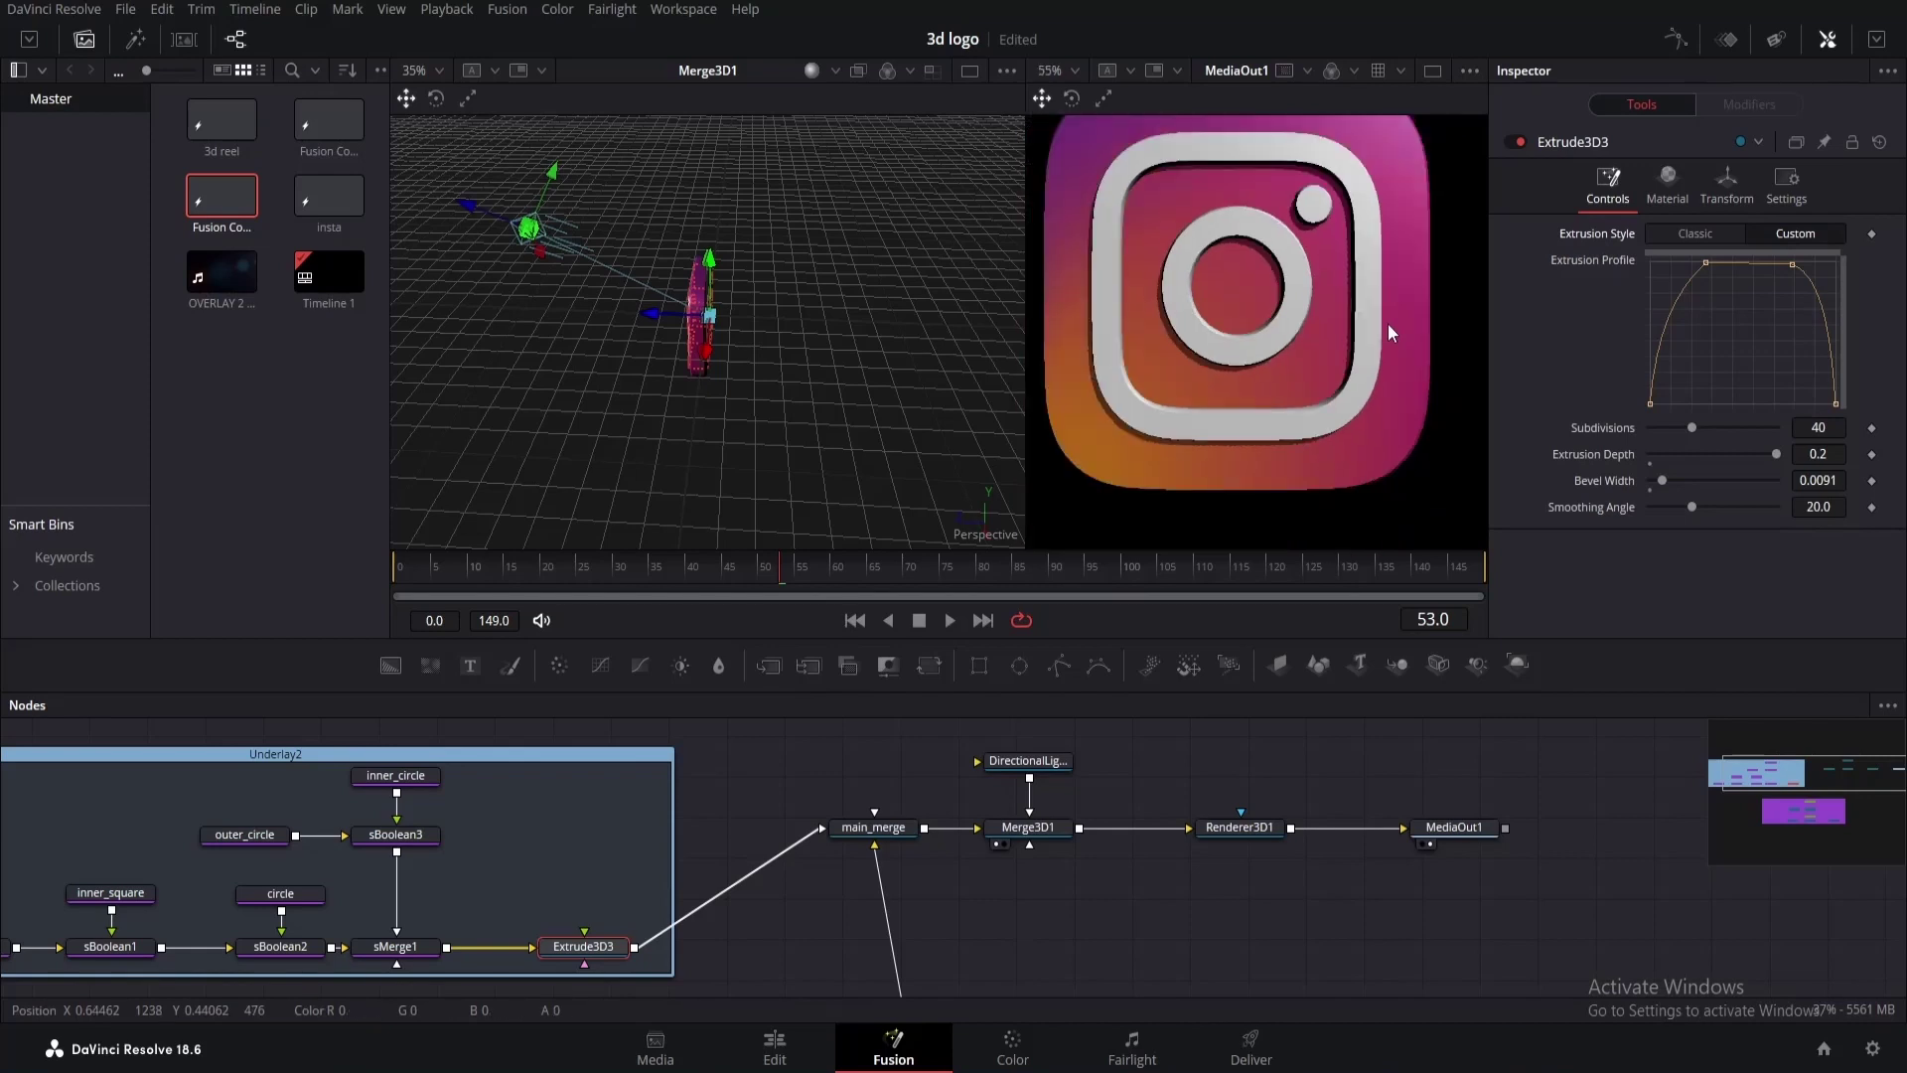
scroll(1387, 324, up, 2)
scroll(1384, 396, down, 3)
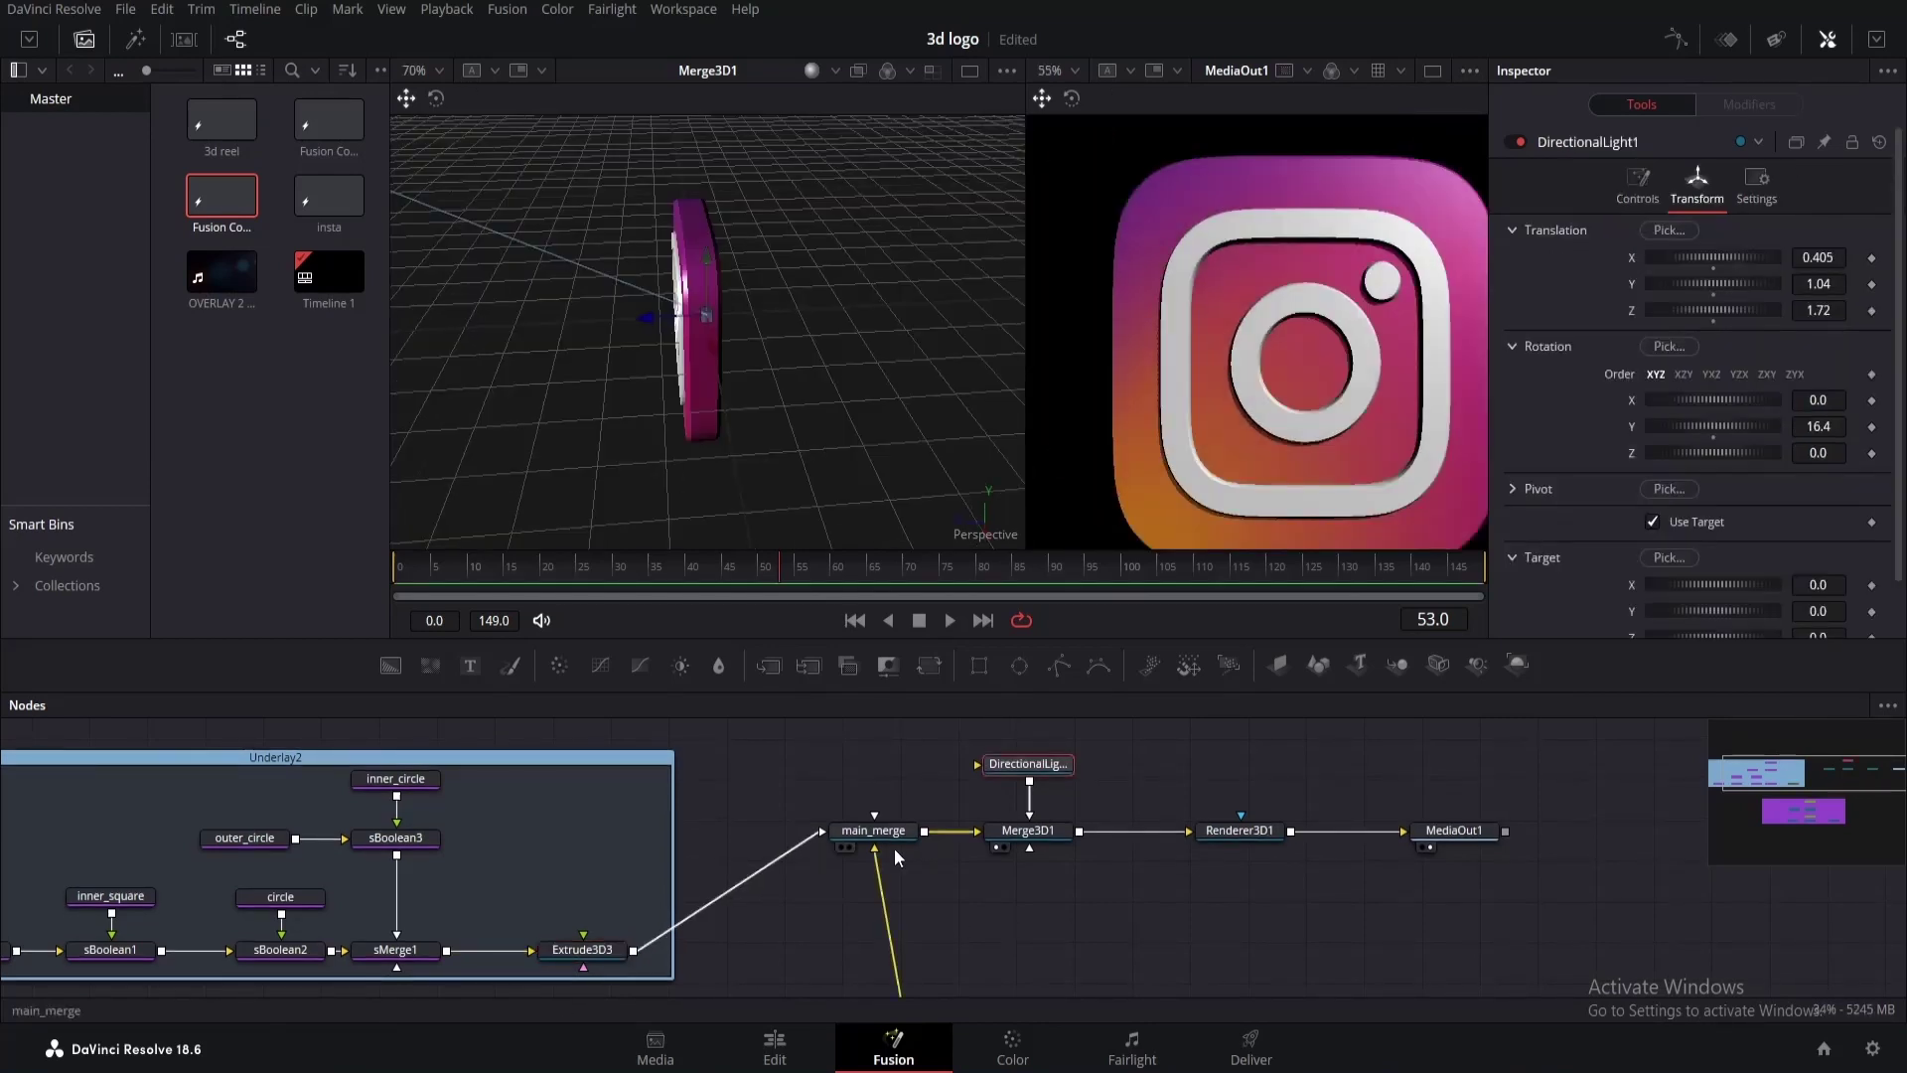
Keyframe main_merge's Z translation from 3.79 at frame 0 to 0 at frame 30.
click(890, 836)
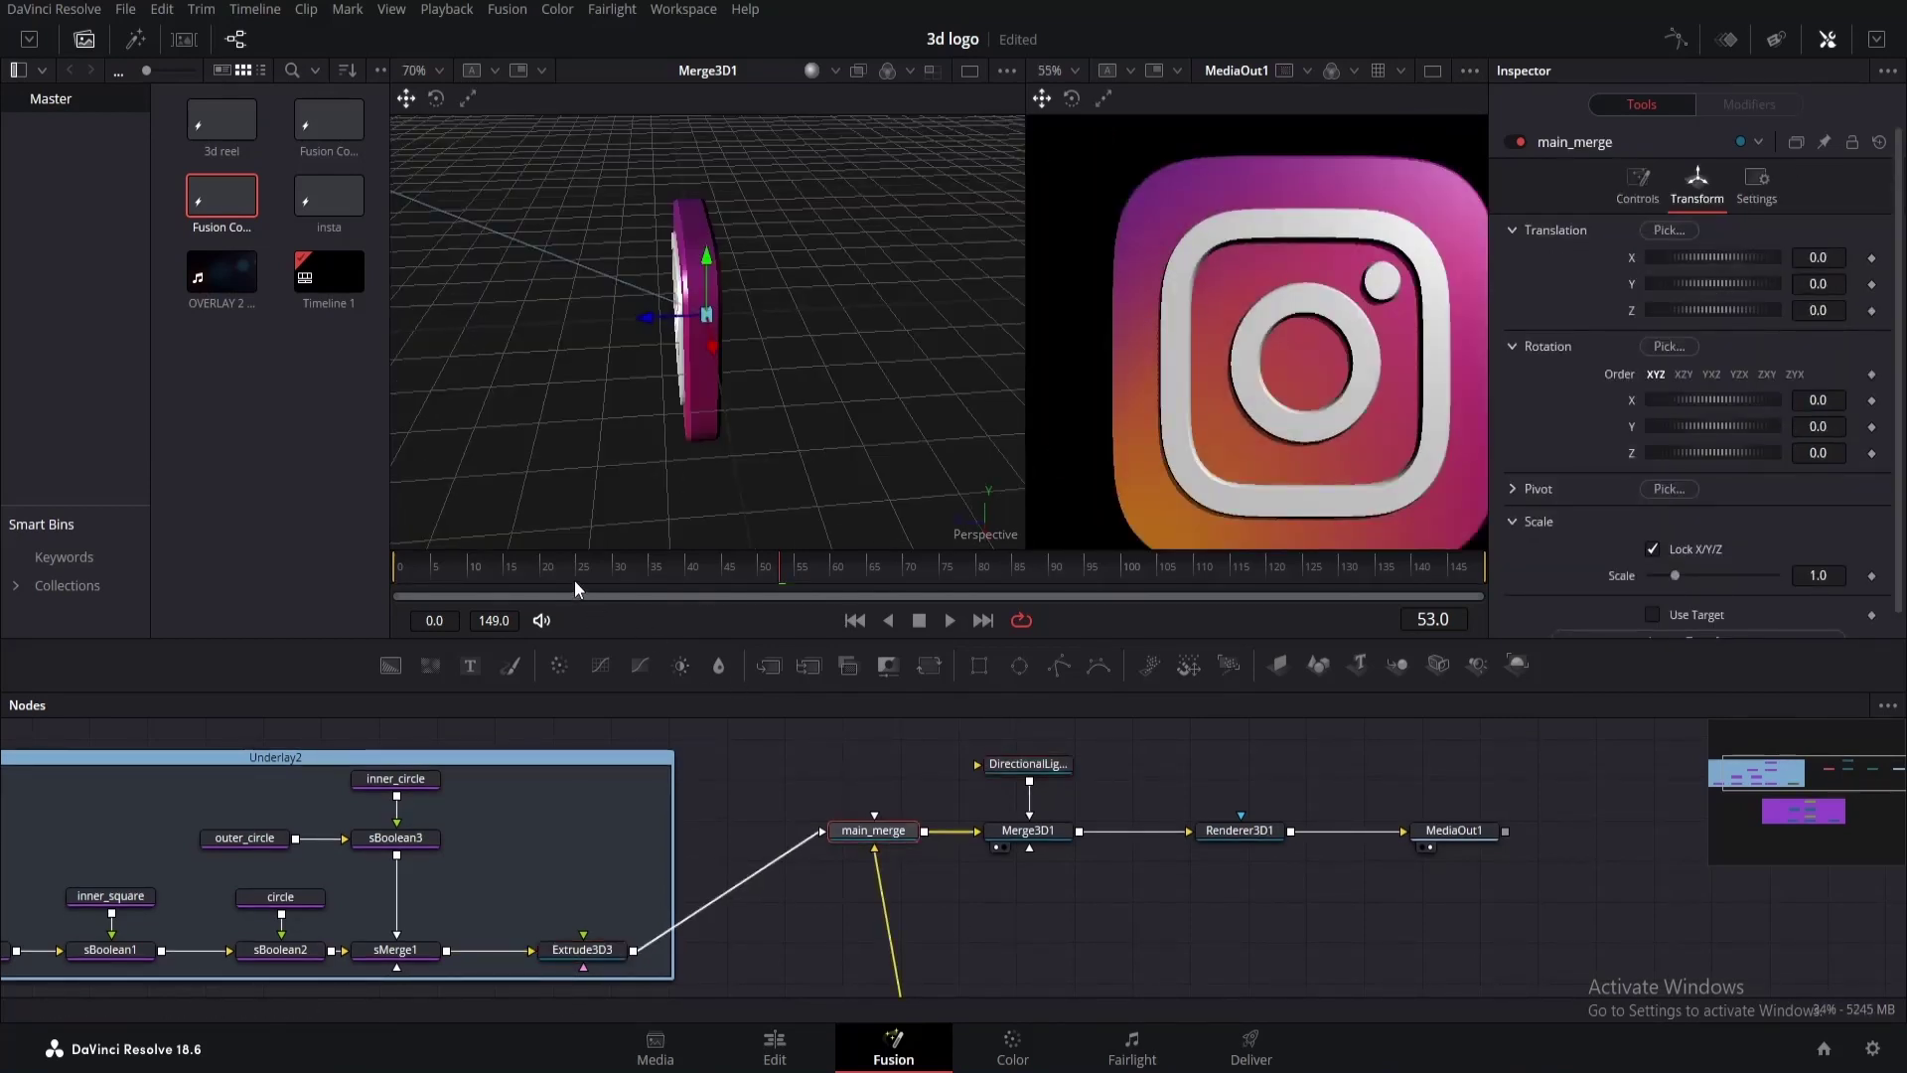
drag(574, 588, 374, 564)
click(1871, 310)
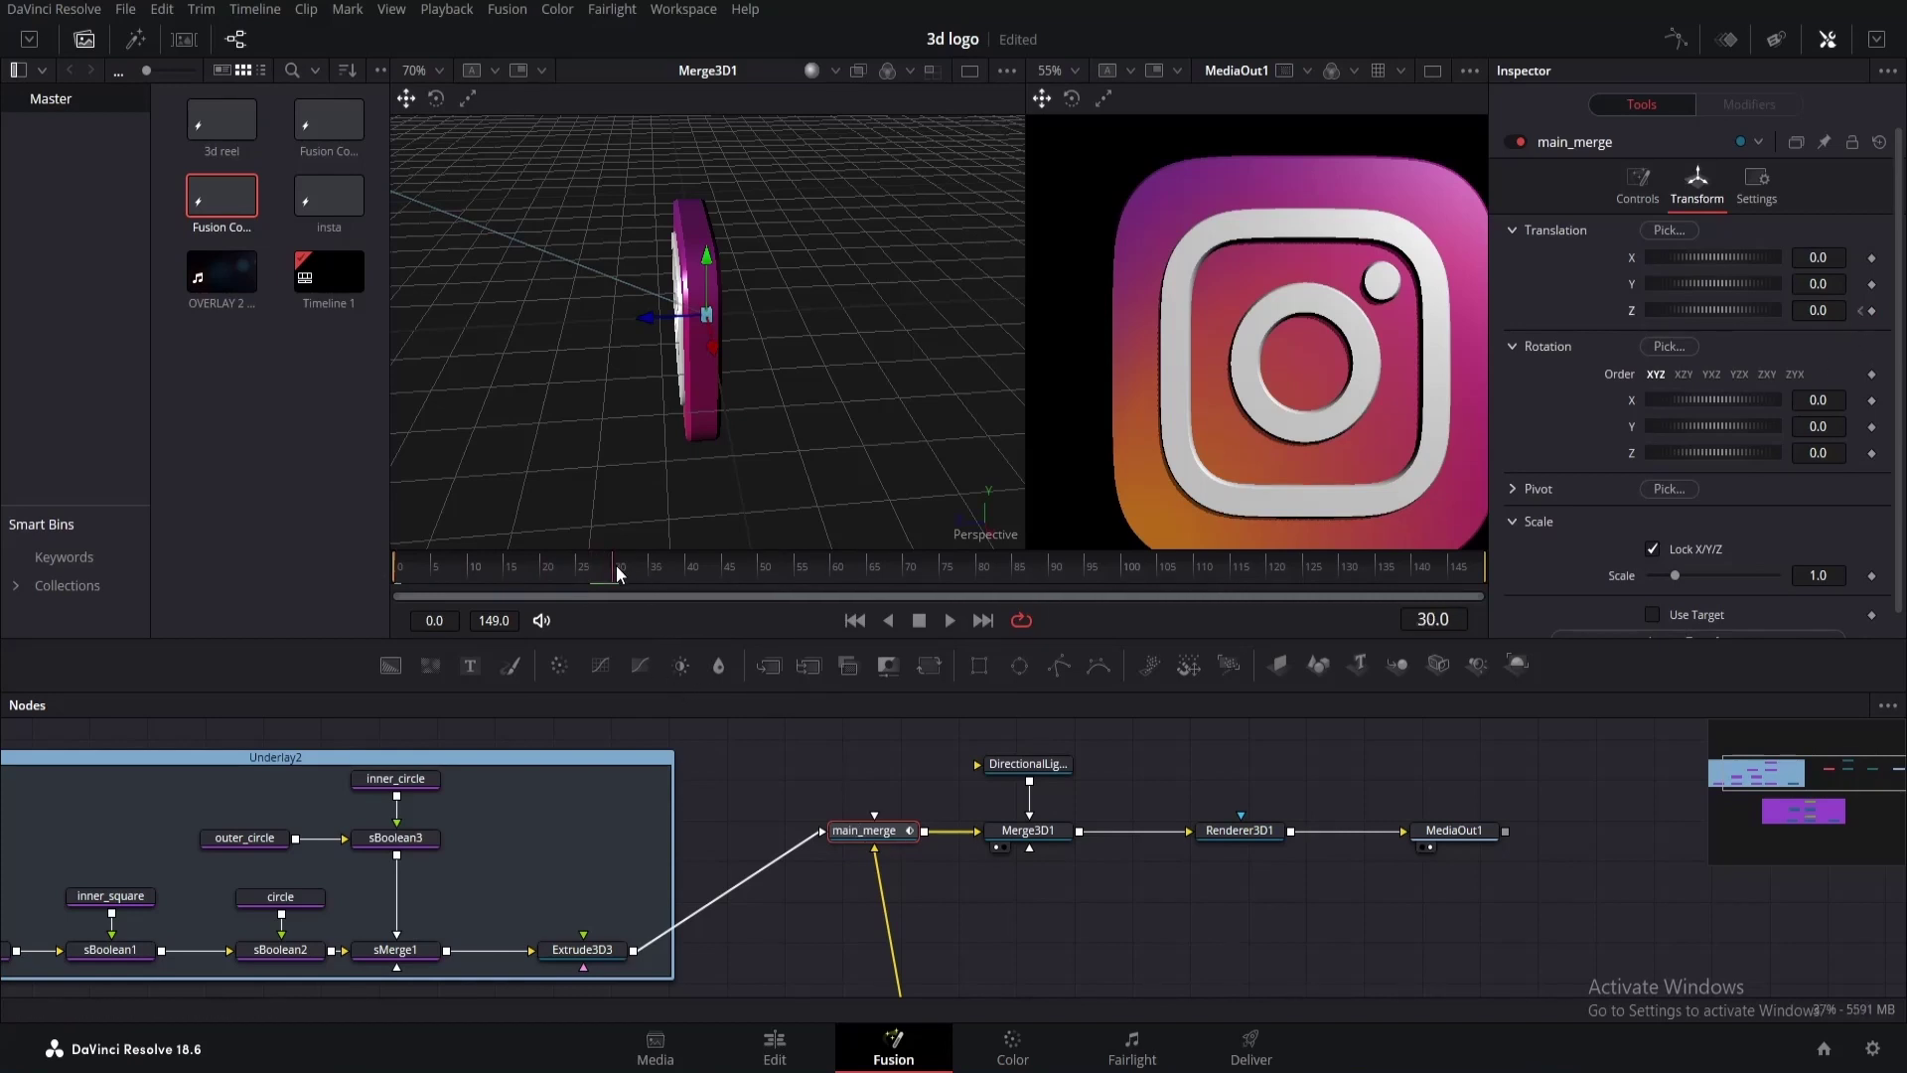
click(1862, 312)
drag(1817, 314, 1876, 310)
scroll(1243, 353, down, 3)
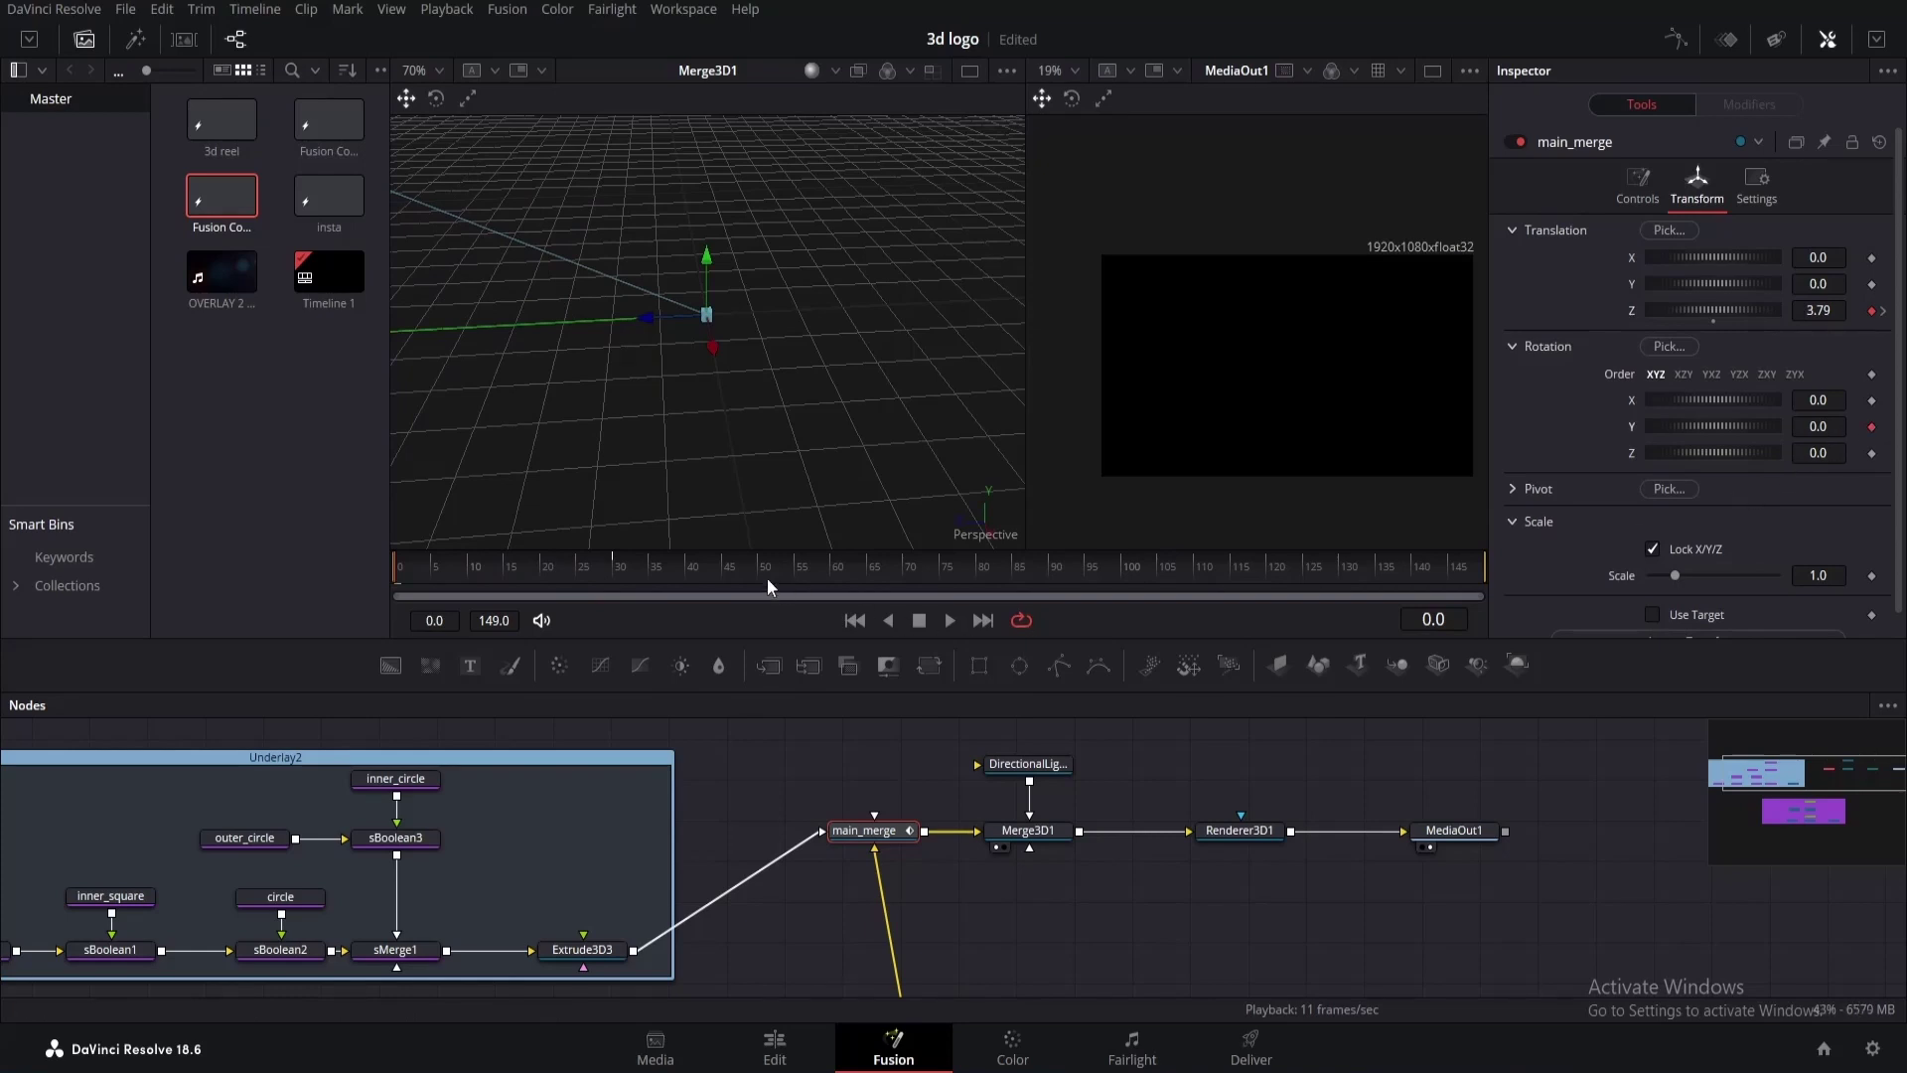
Keyframe main_merge's Y rotation from -720 at frame 0 to 0 at frame 60 and play the animation.
drag(773, 571, 833, 582)
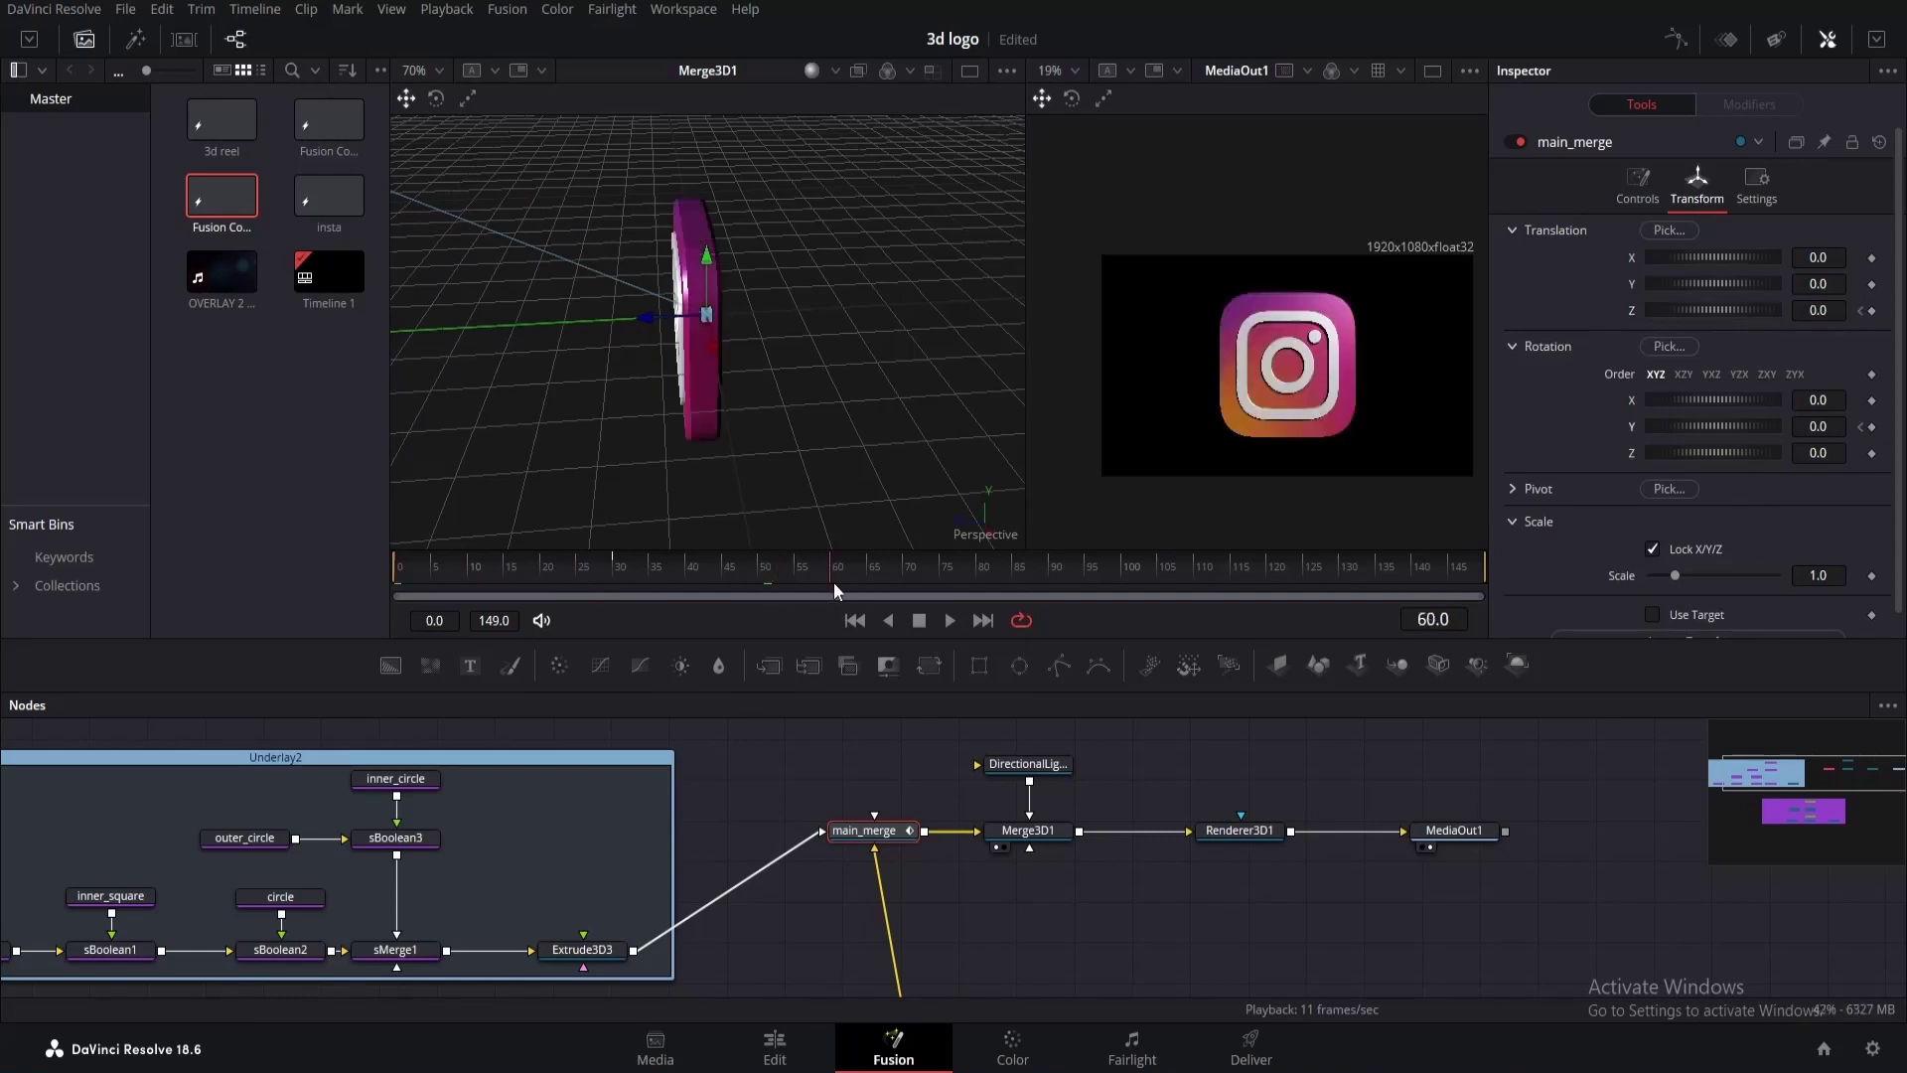
click(1861, 428)
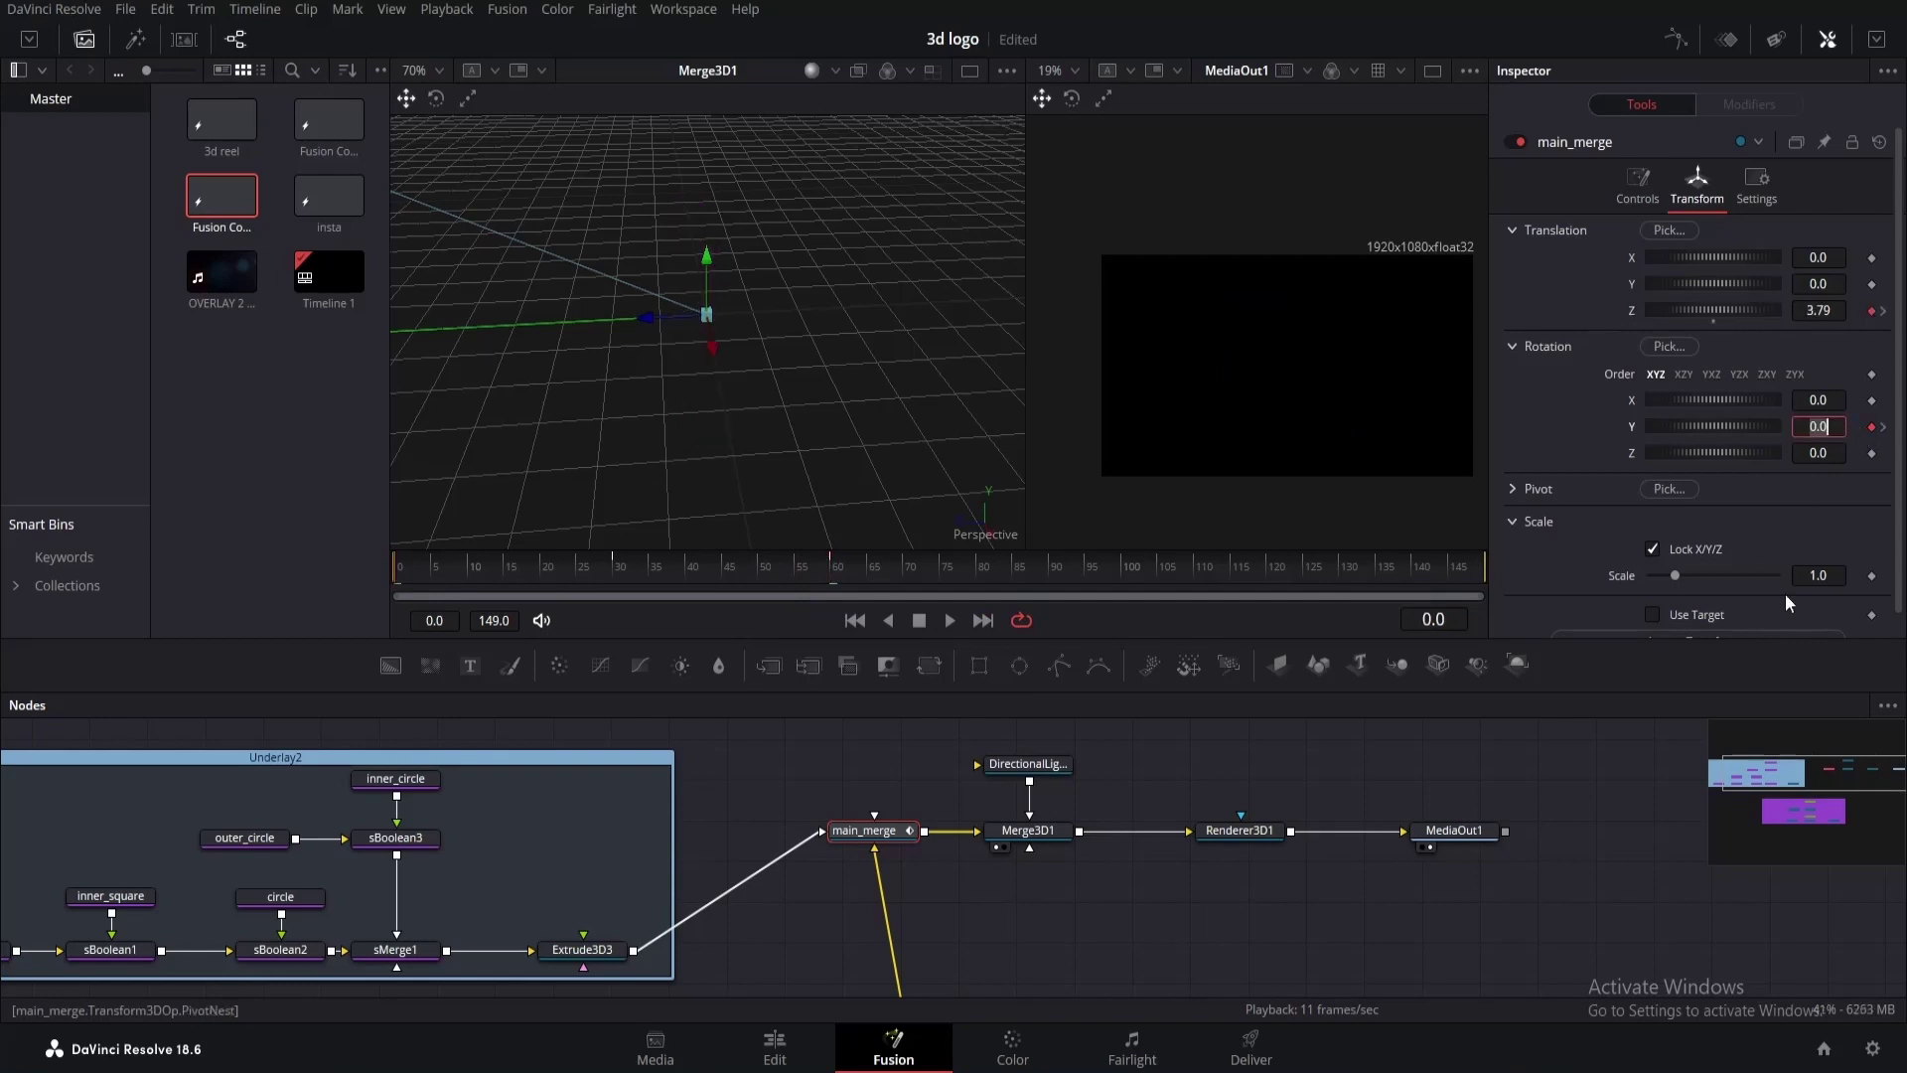
text(-720)
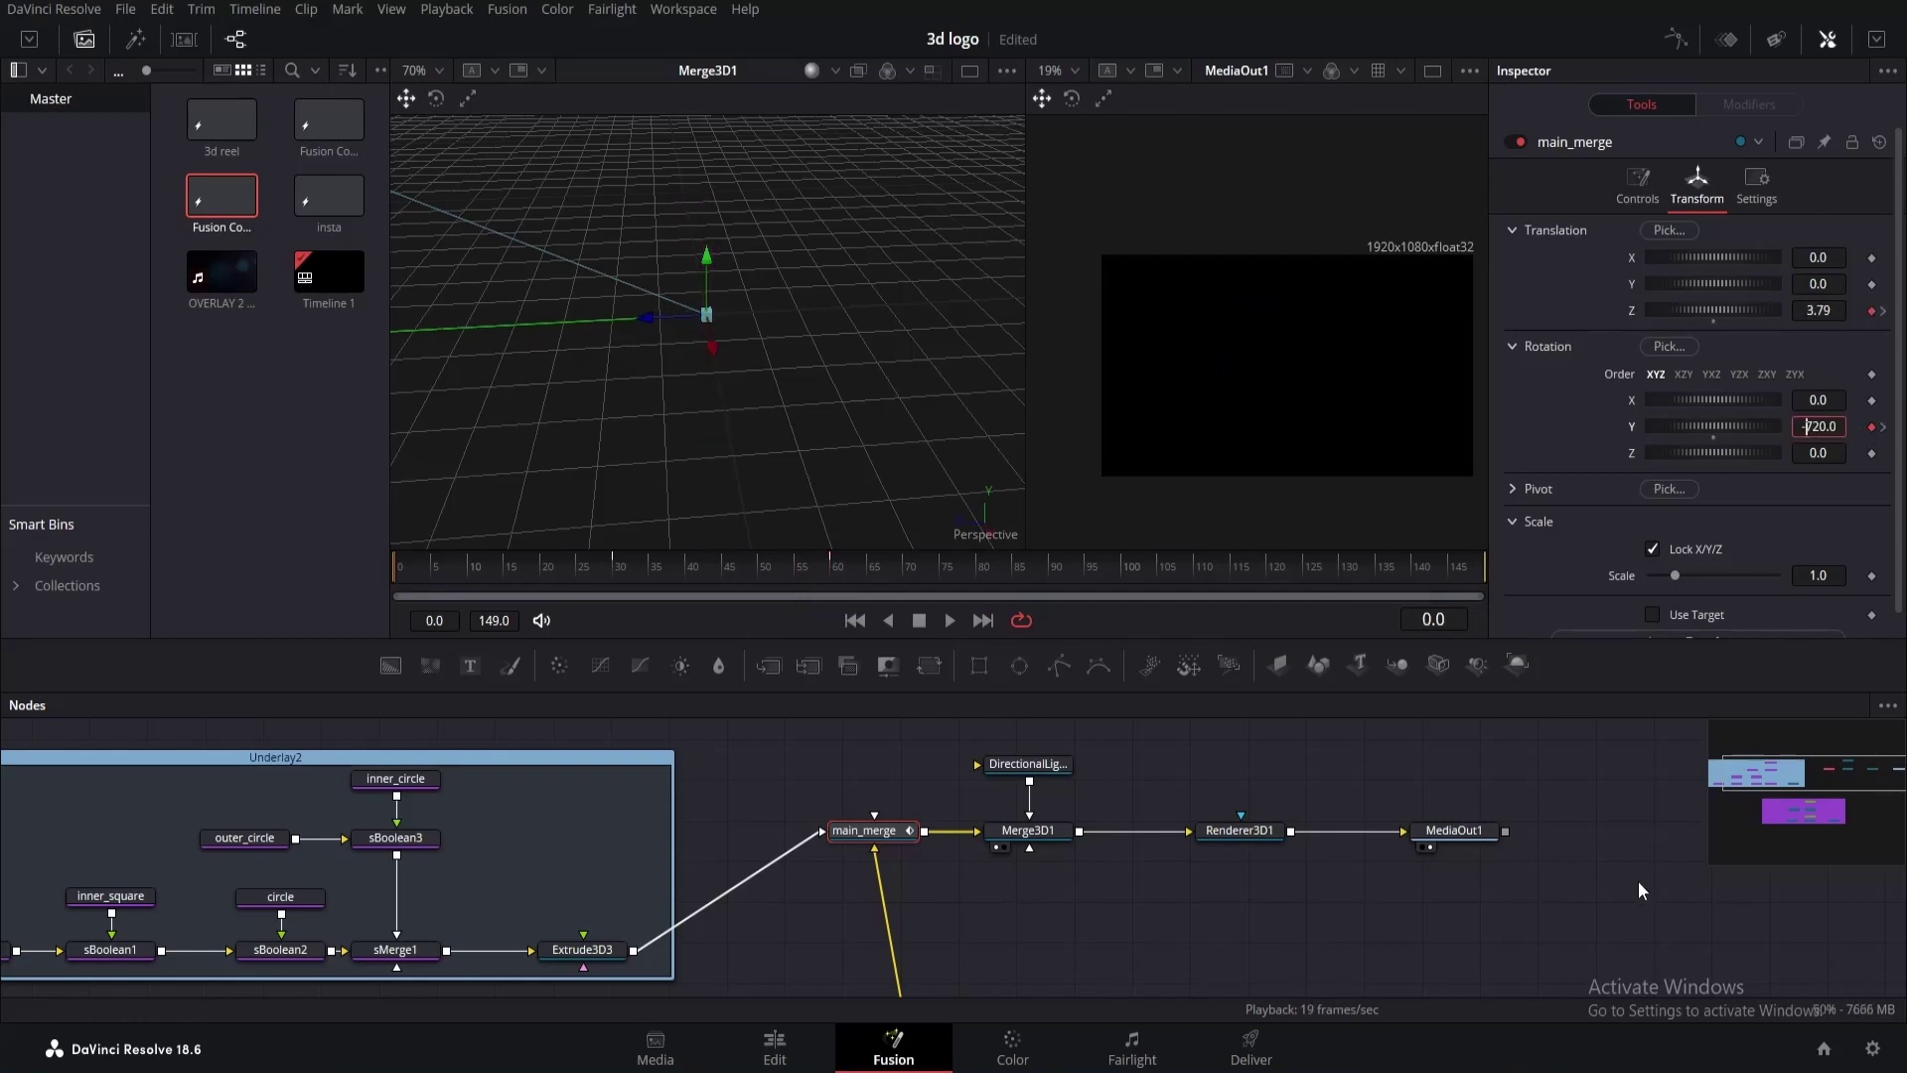
key(Return)
key(space)
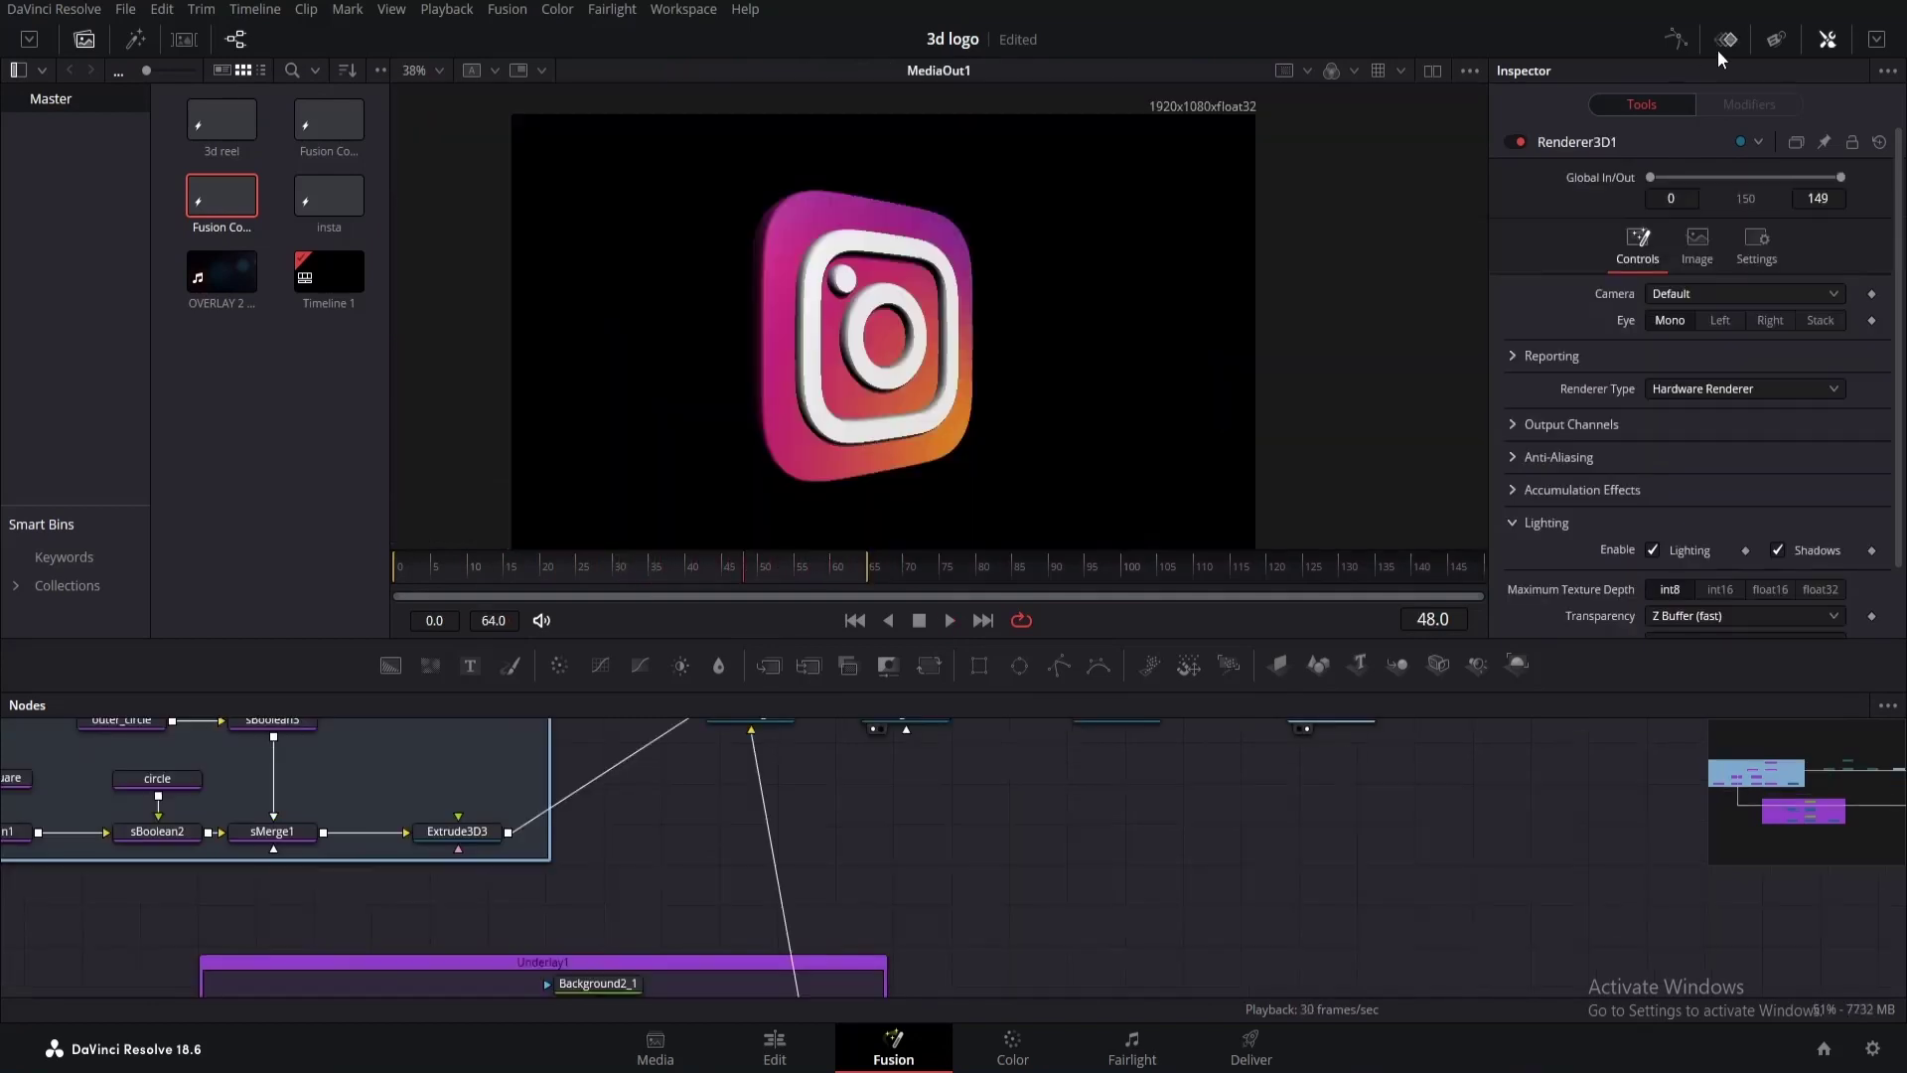
Smooth main_merge's Z Offset and Y Rotation splines and set their Ease In to 45.
click(1677, 39)
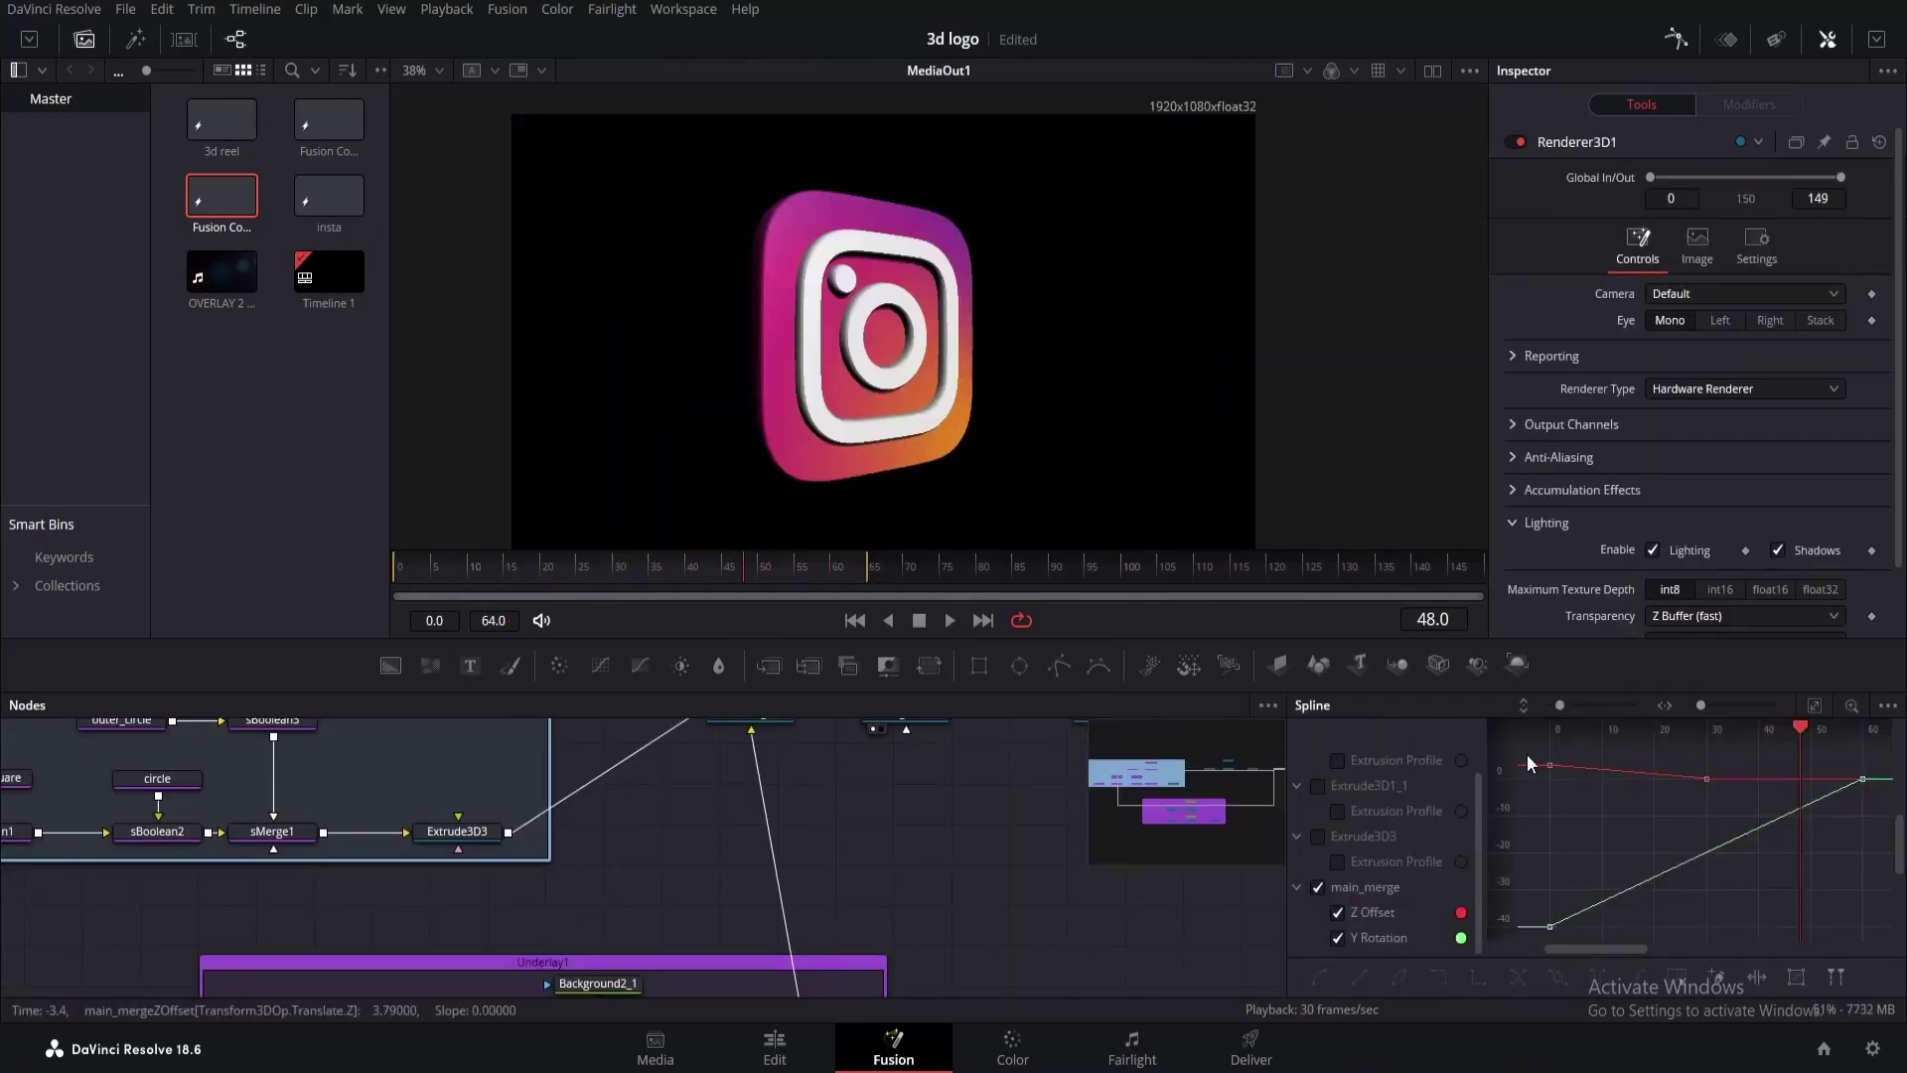
key(s)
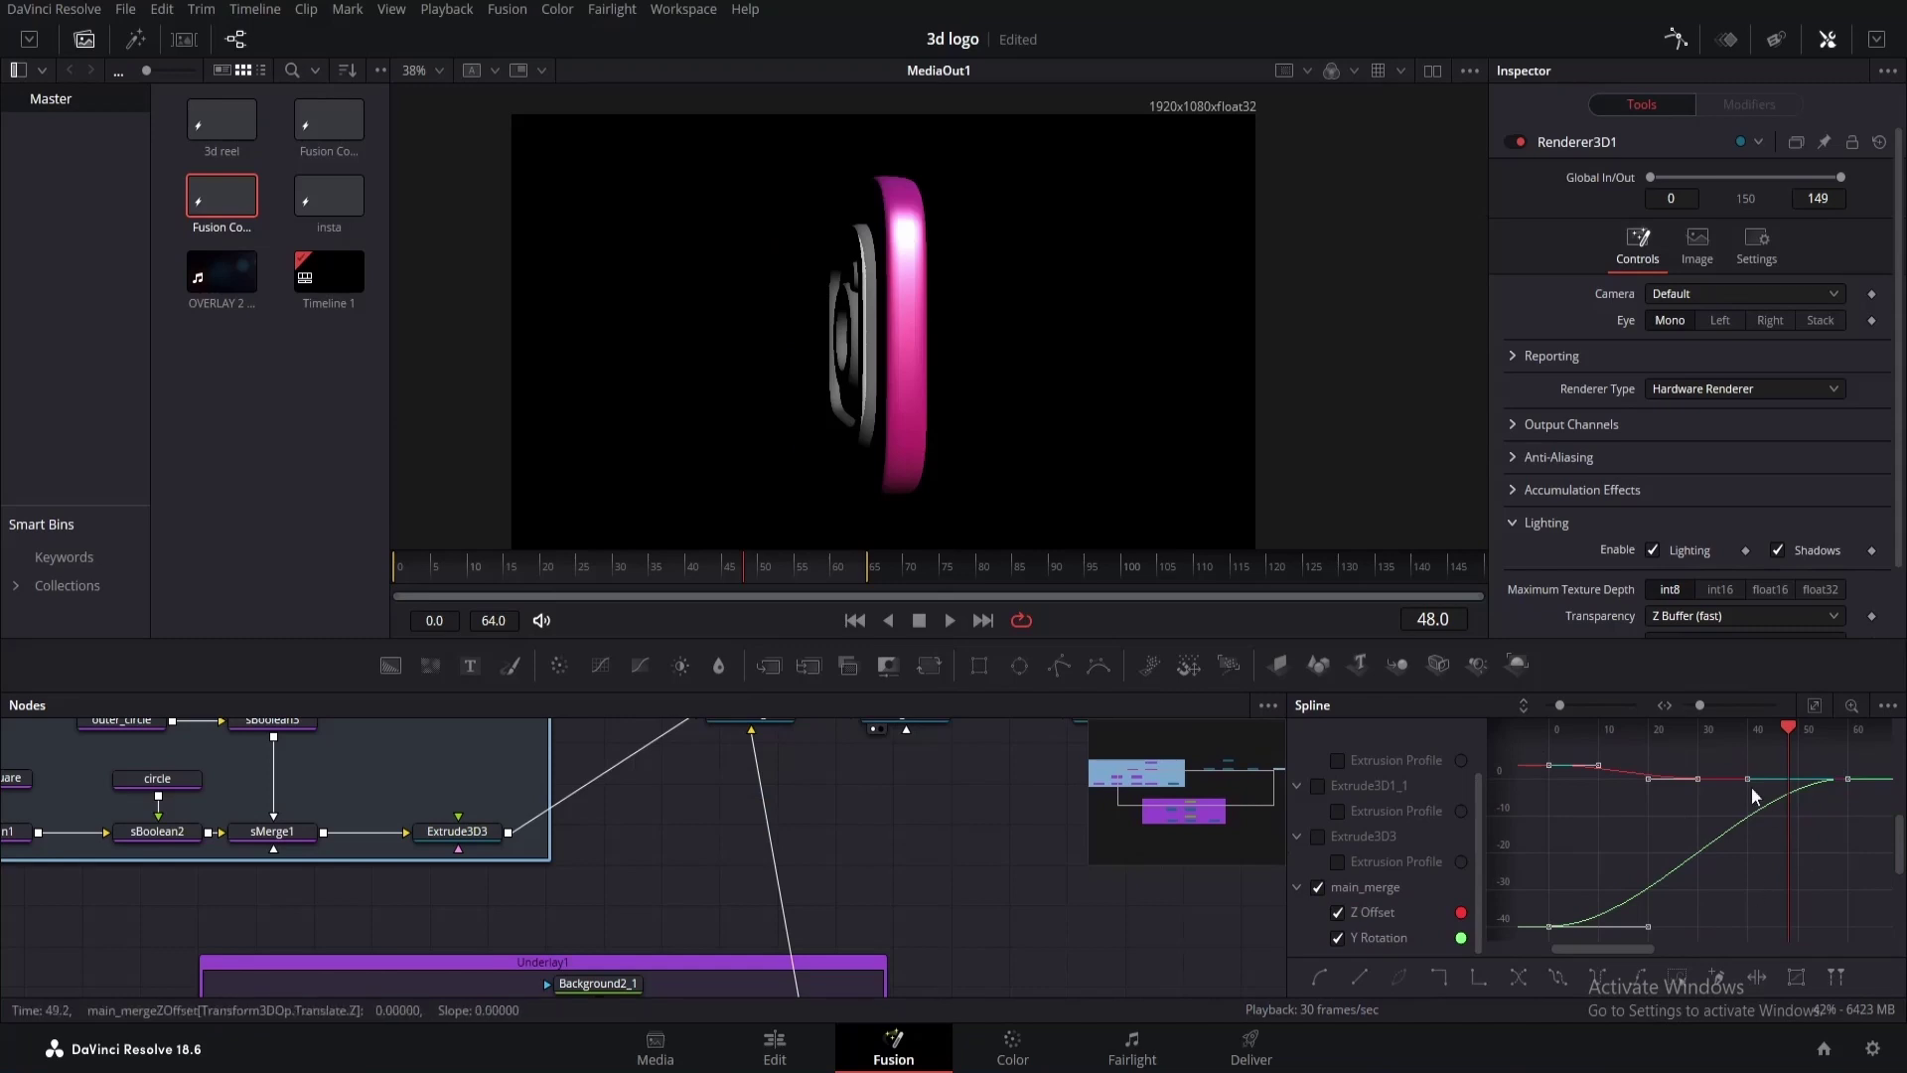
key(t)
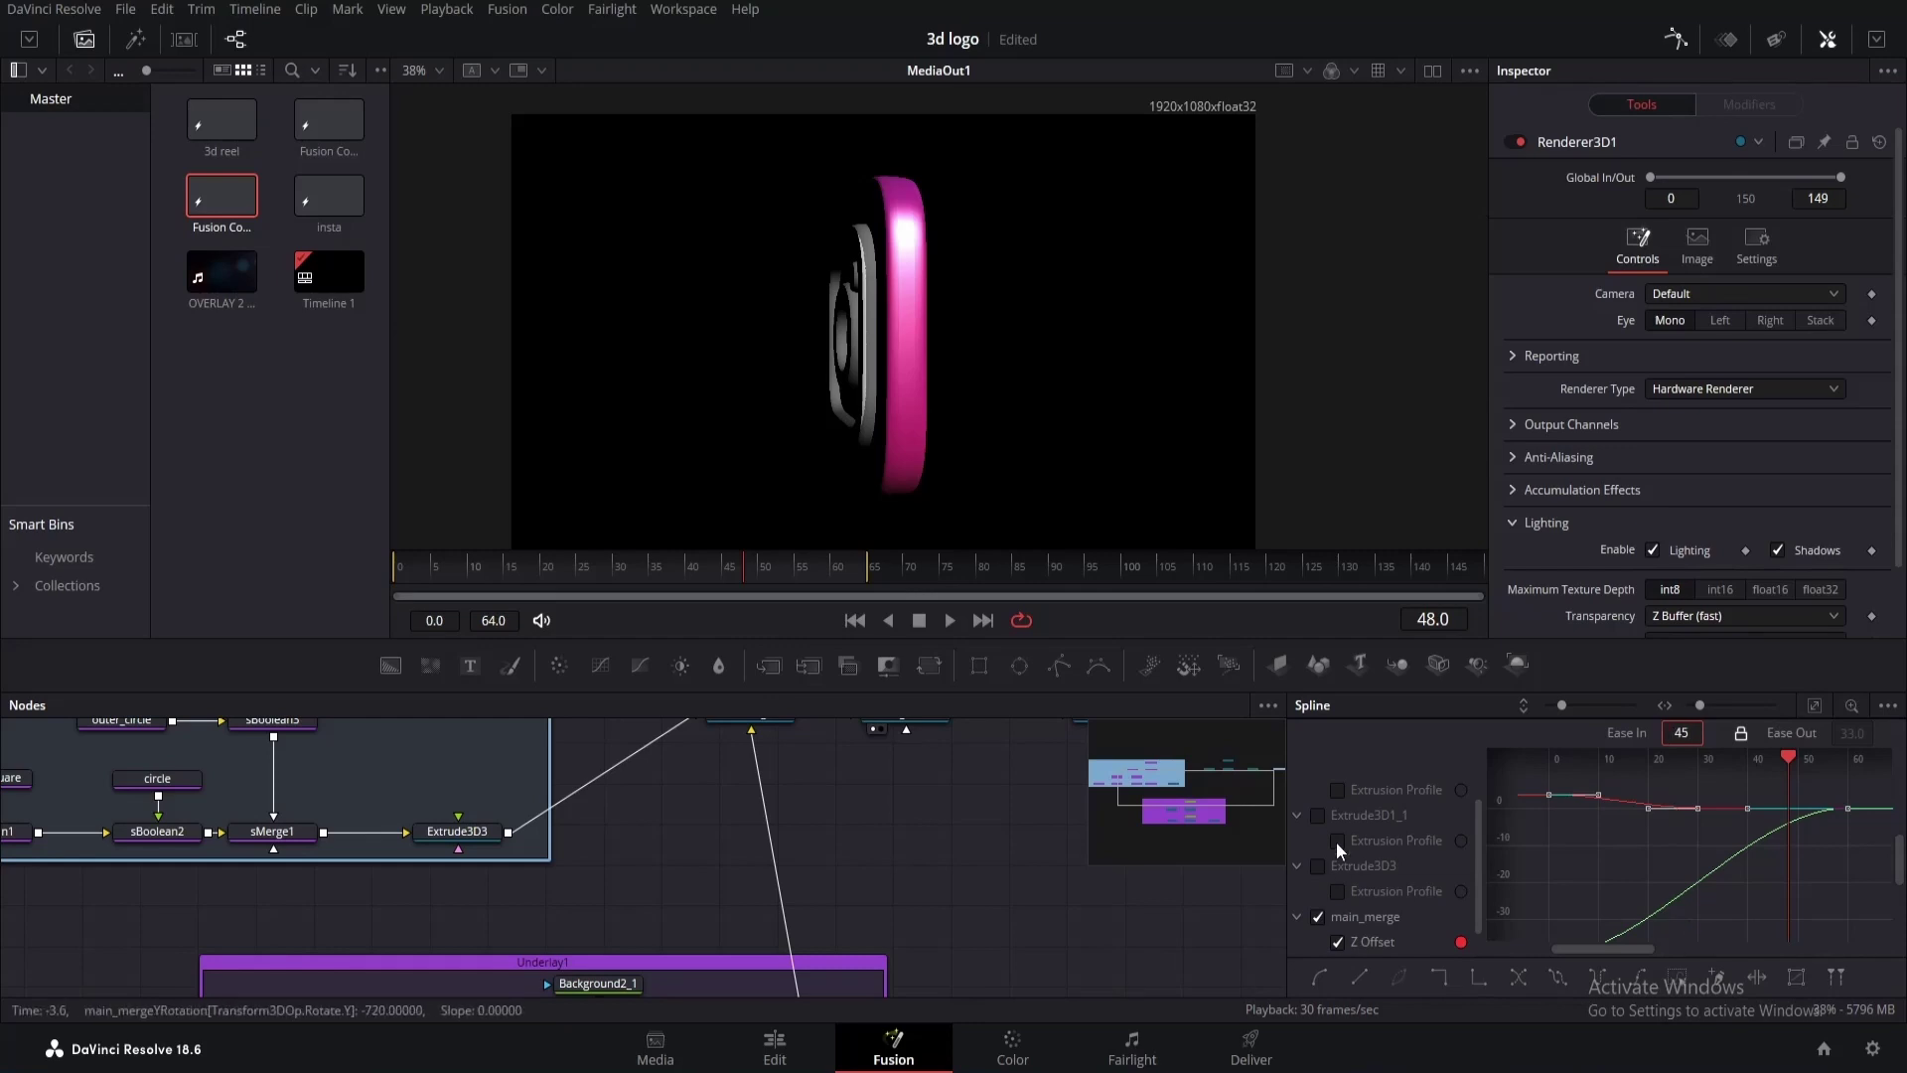
key(Return)
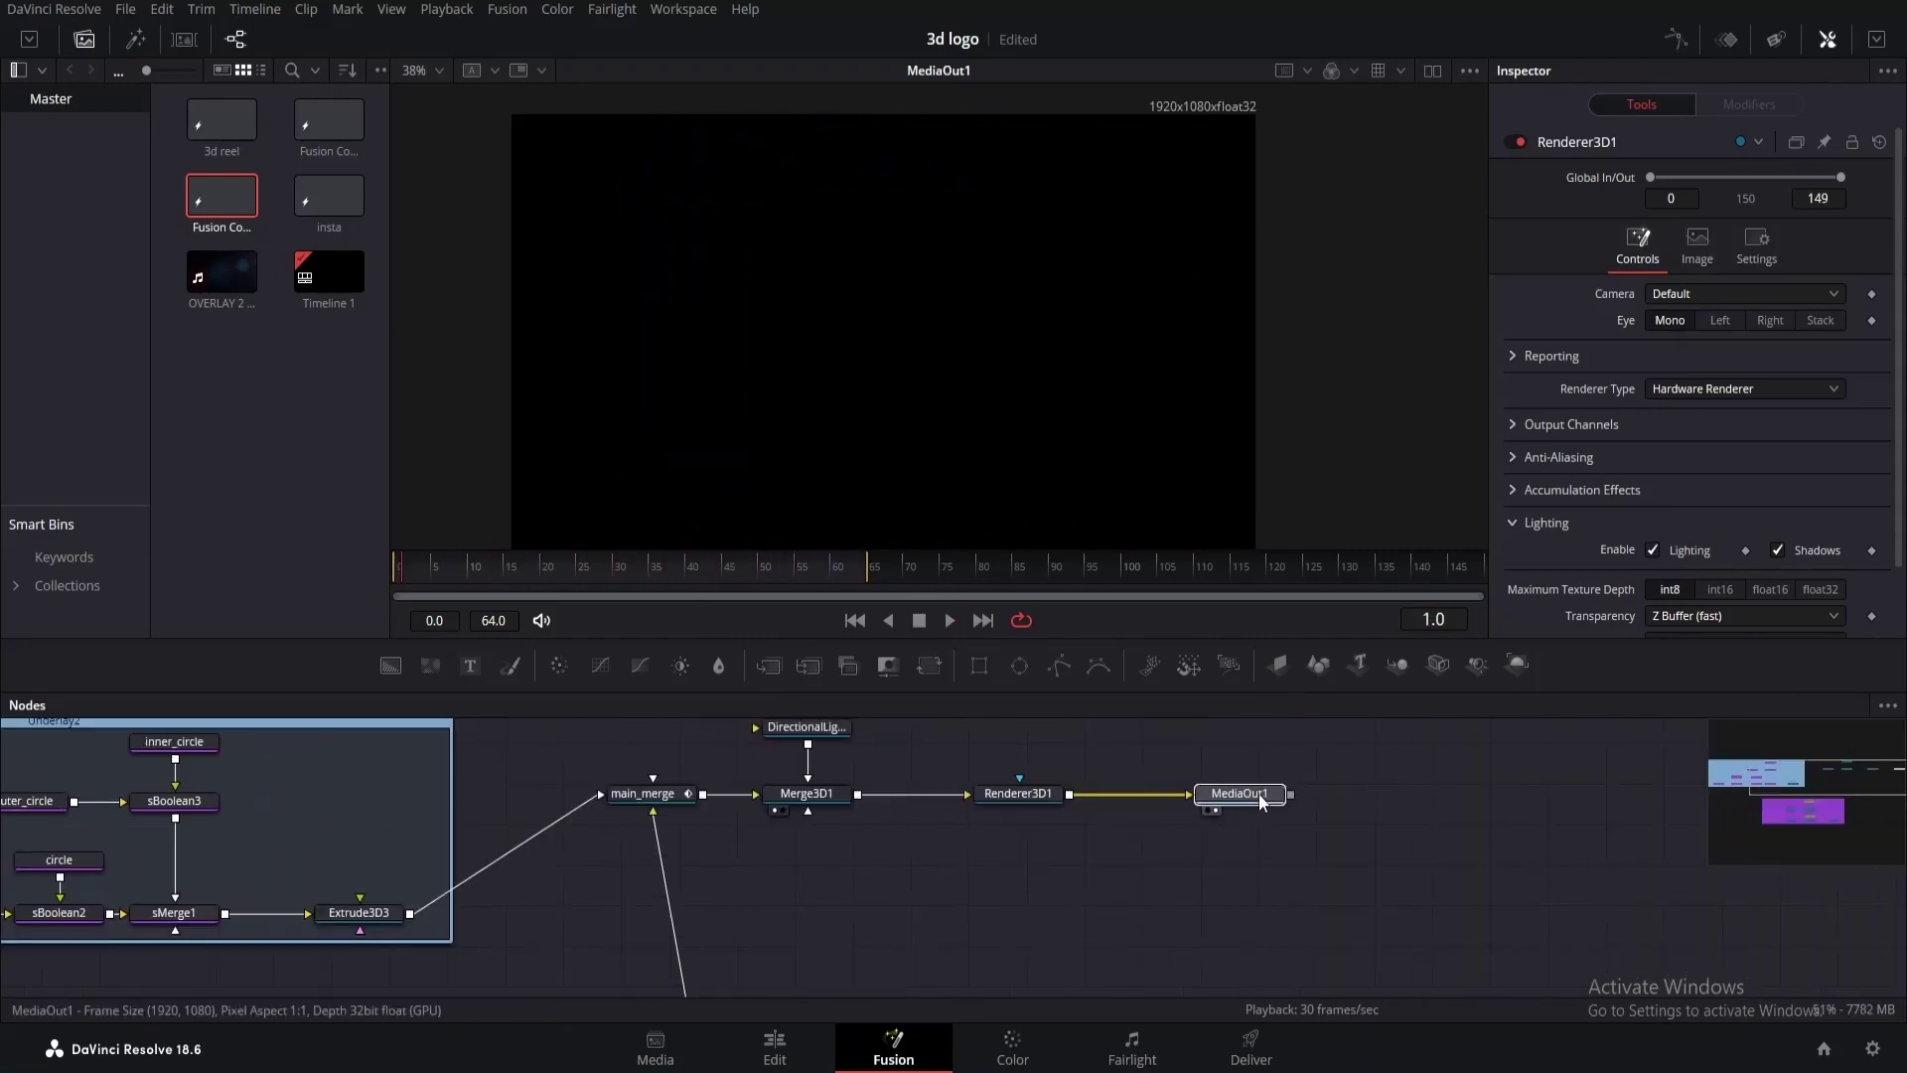
Move MediaOut1 away from Renderer3D1 and insert an Optical Flow node after Renderer3D1, previewing at frame 48.
click(1260, 794)
click(1019, 811)
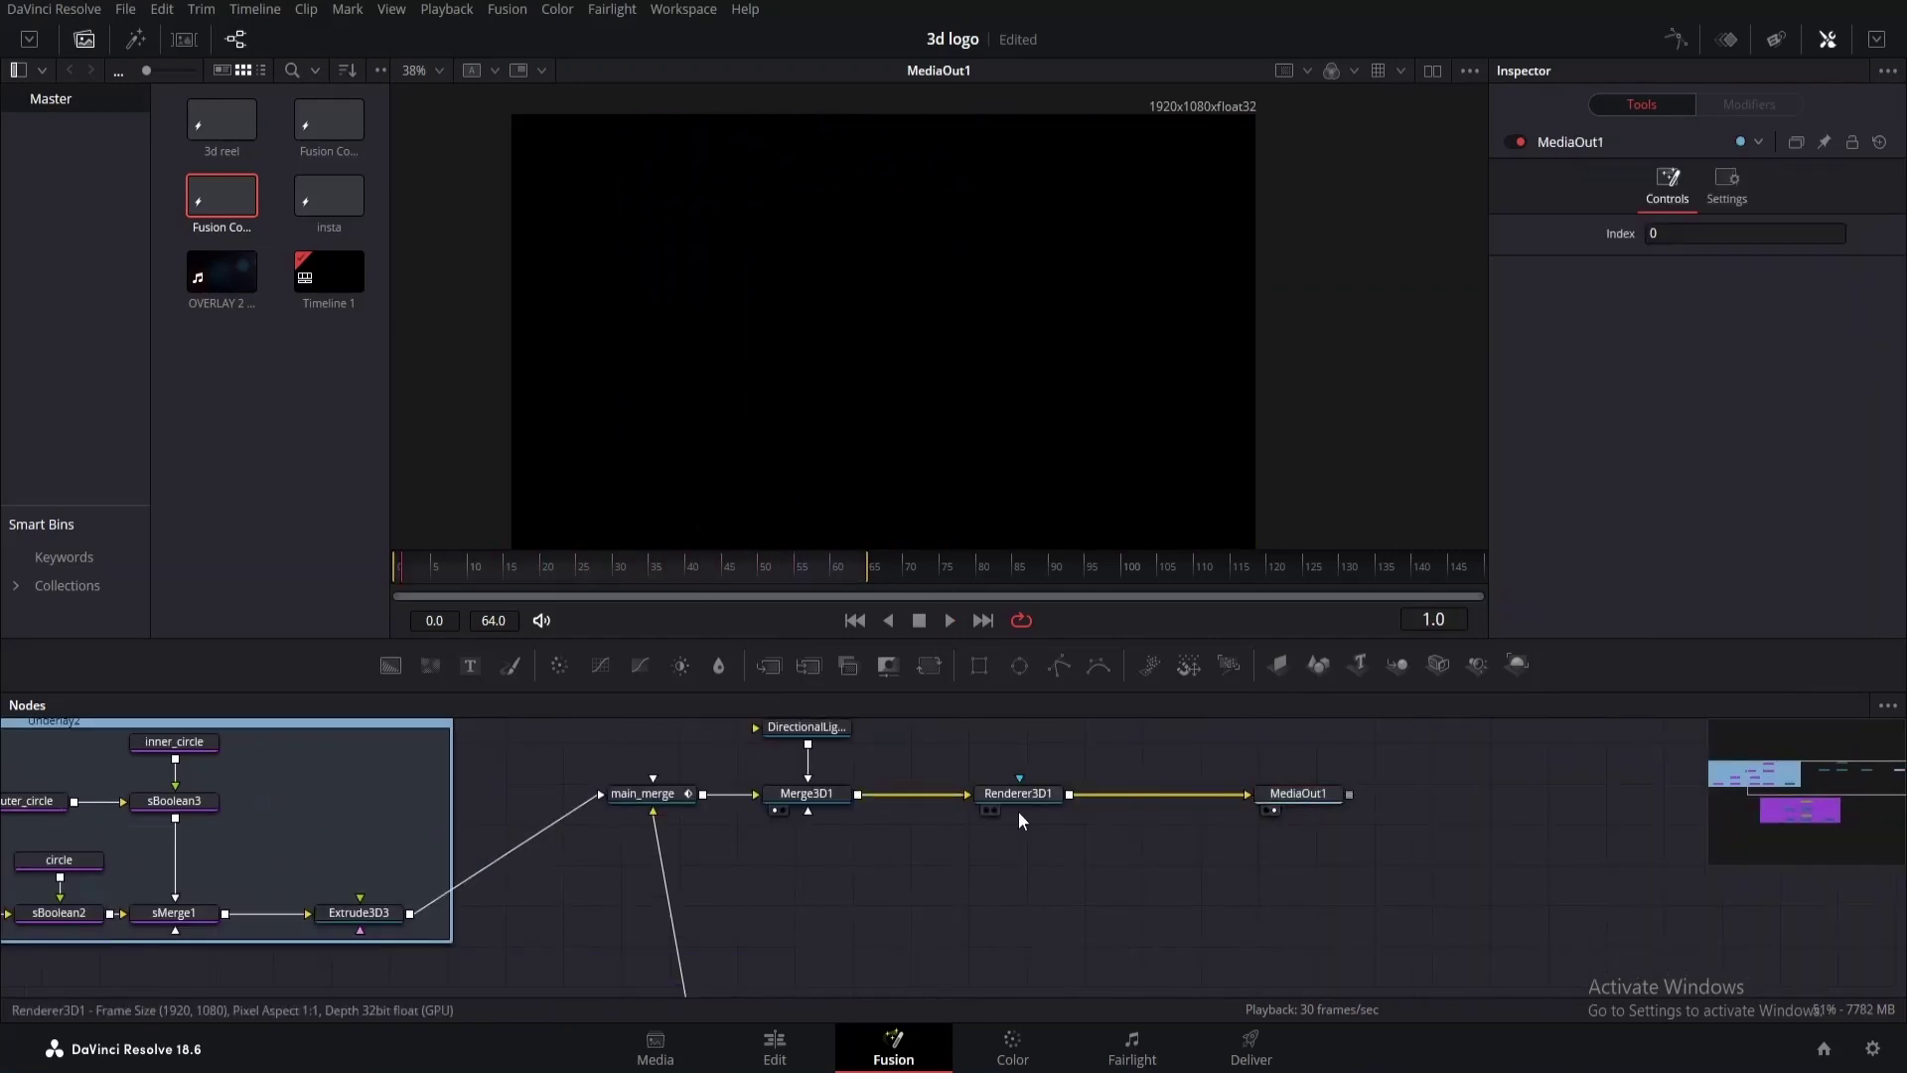
click(1017, 797)
drag(695, 563, 748, 586)
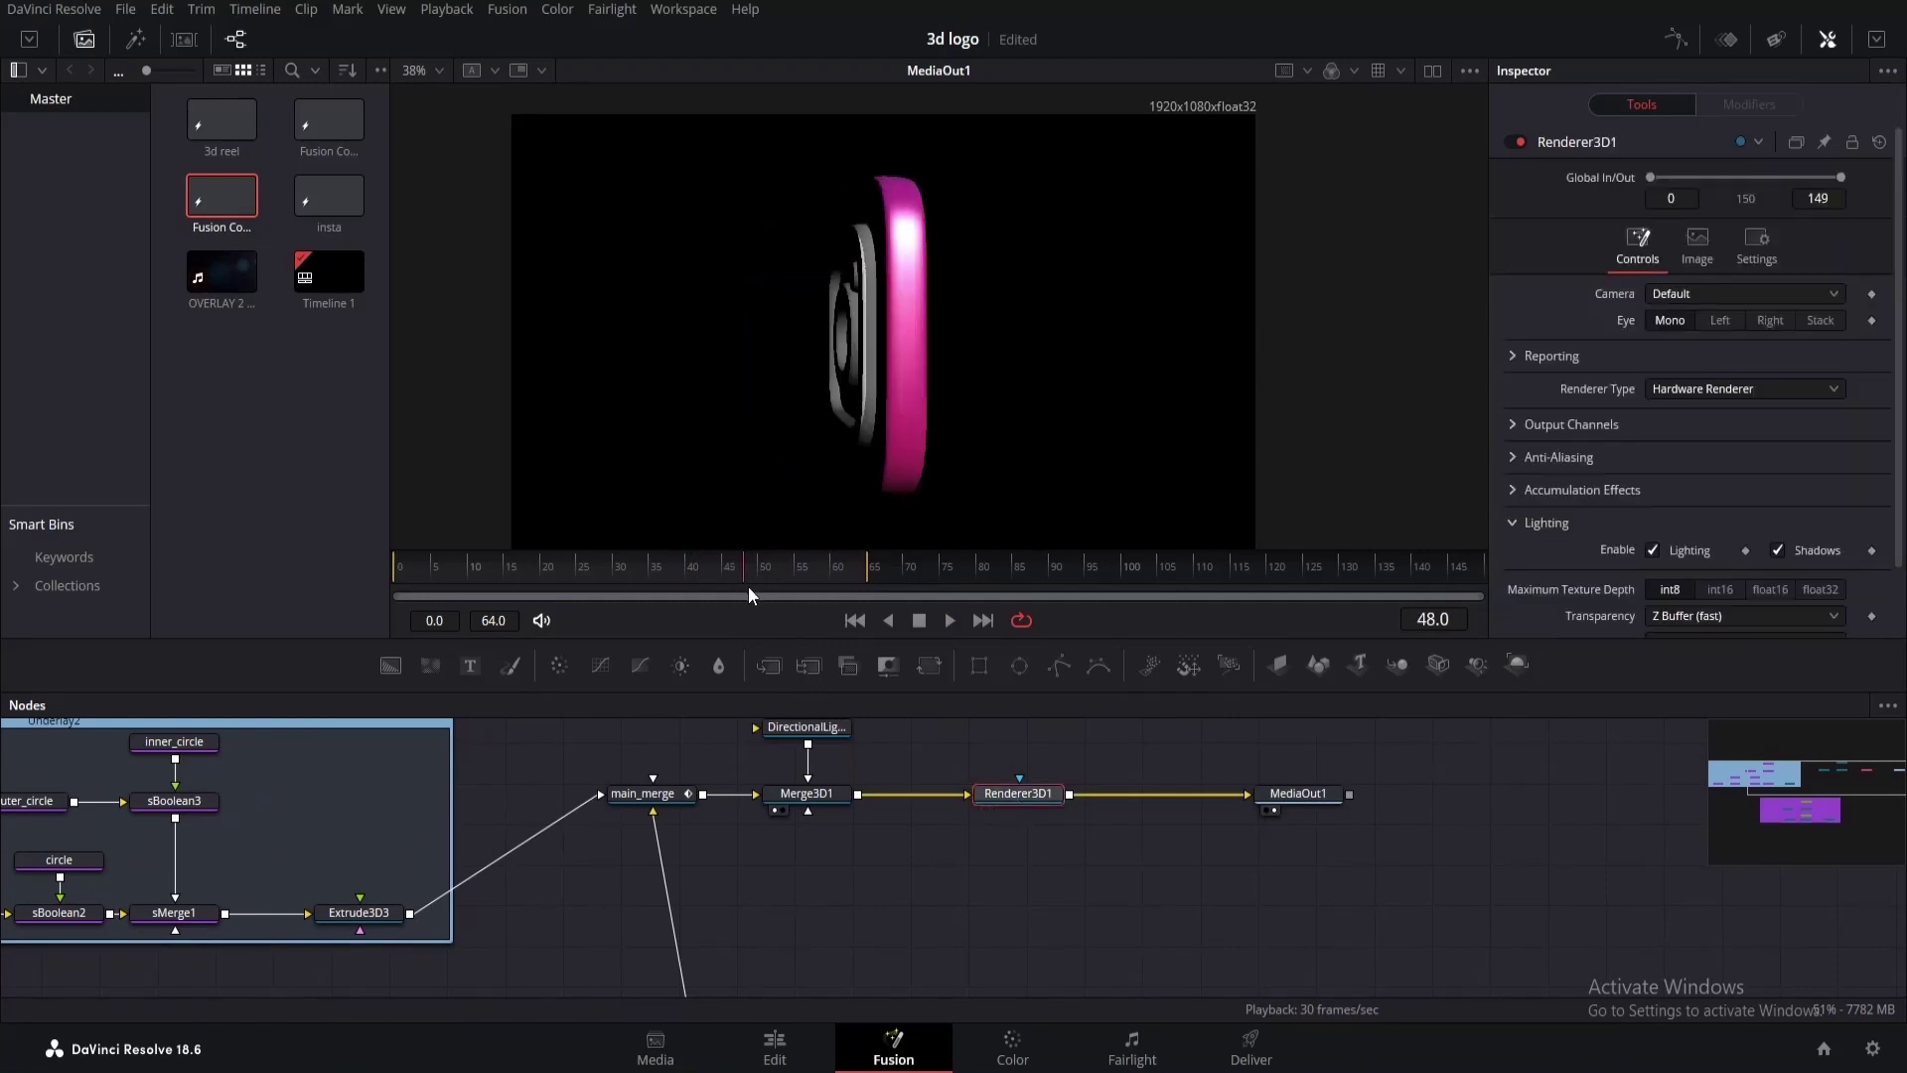
key(shift+space)
text(optic)
click(1039, 693)
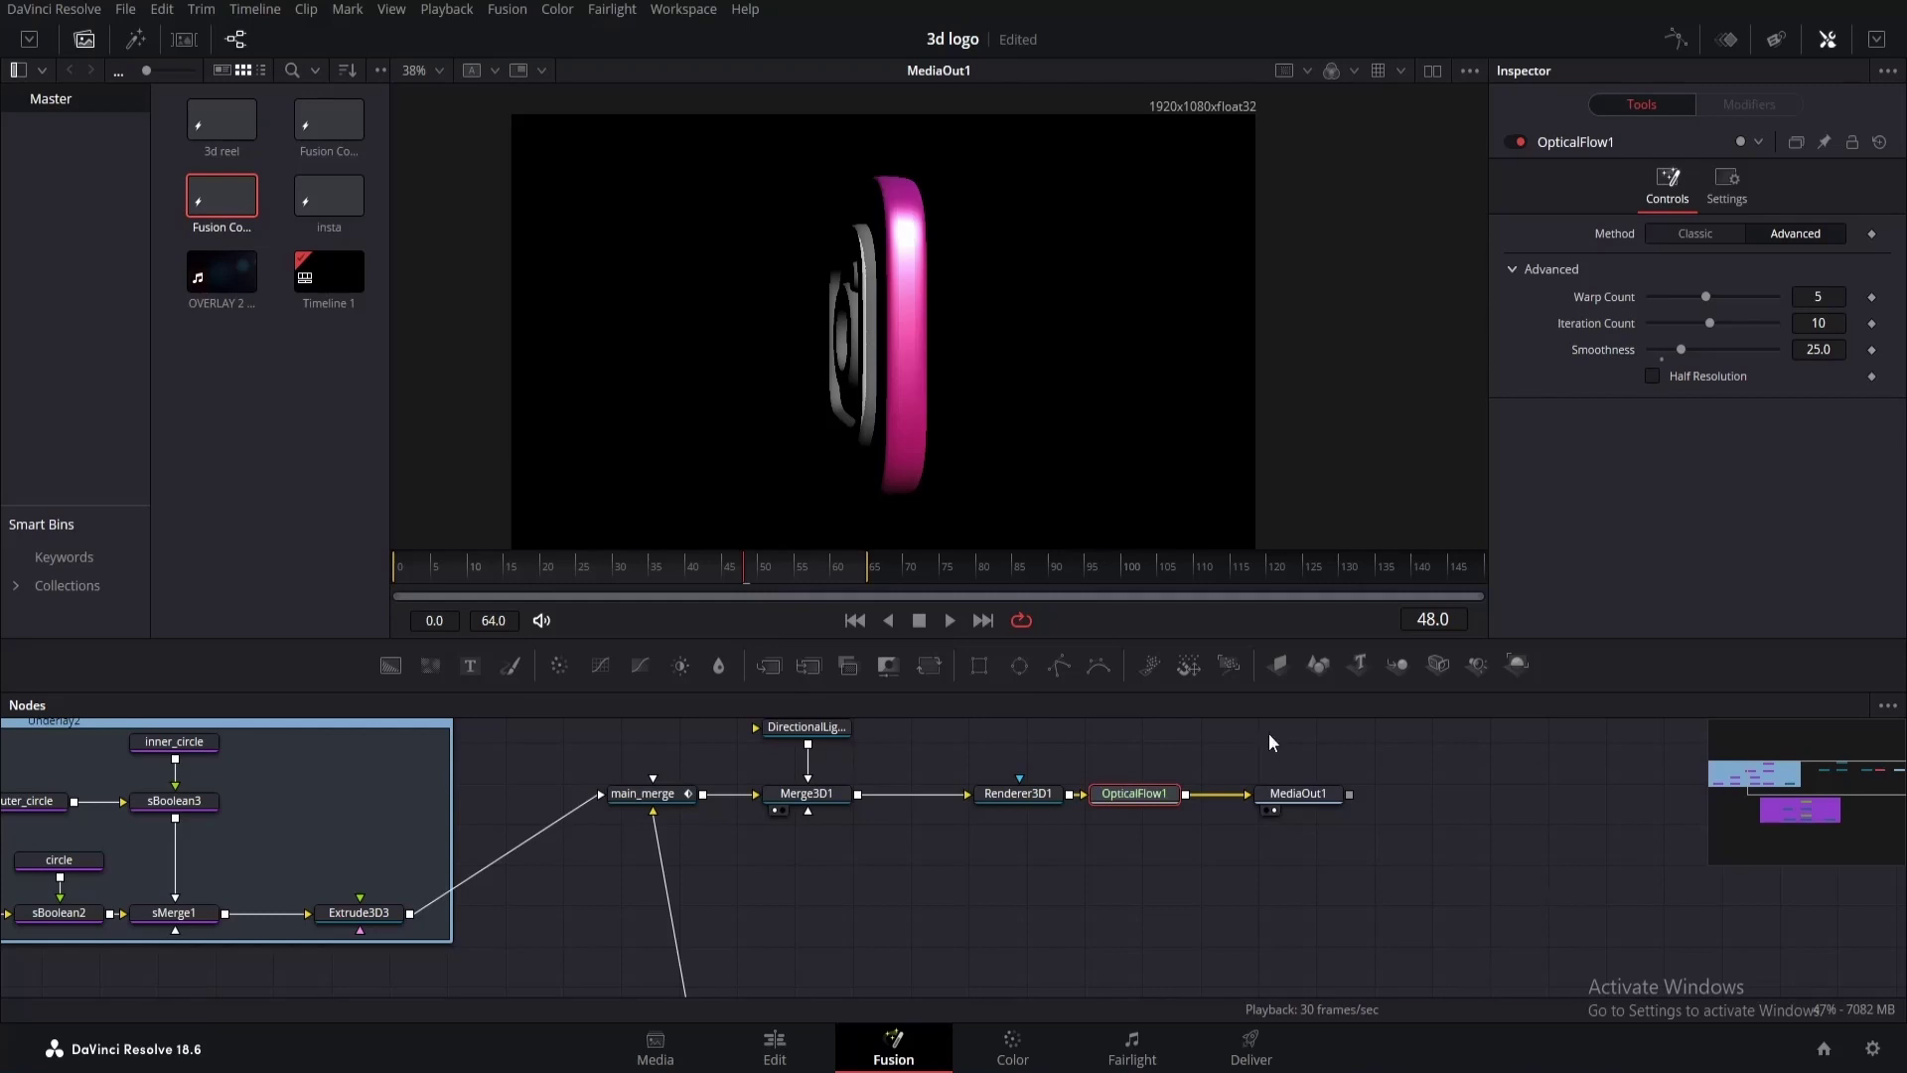
Insert a Vector Motion Blur node between OpticalFlow1 and MediaOut1 and space MediaOut1 slightly further along.
key(shift+space)
text(vecto)
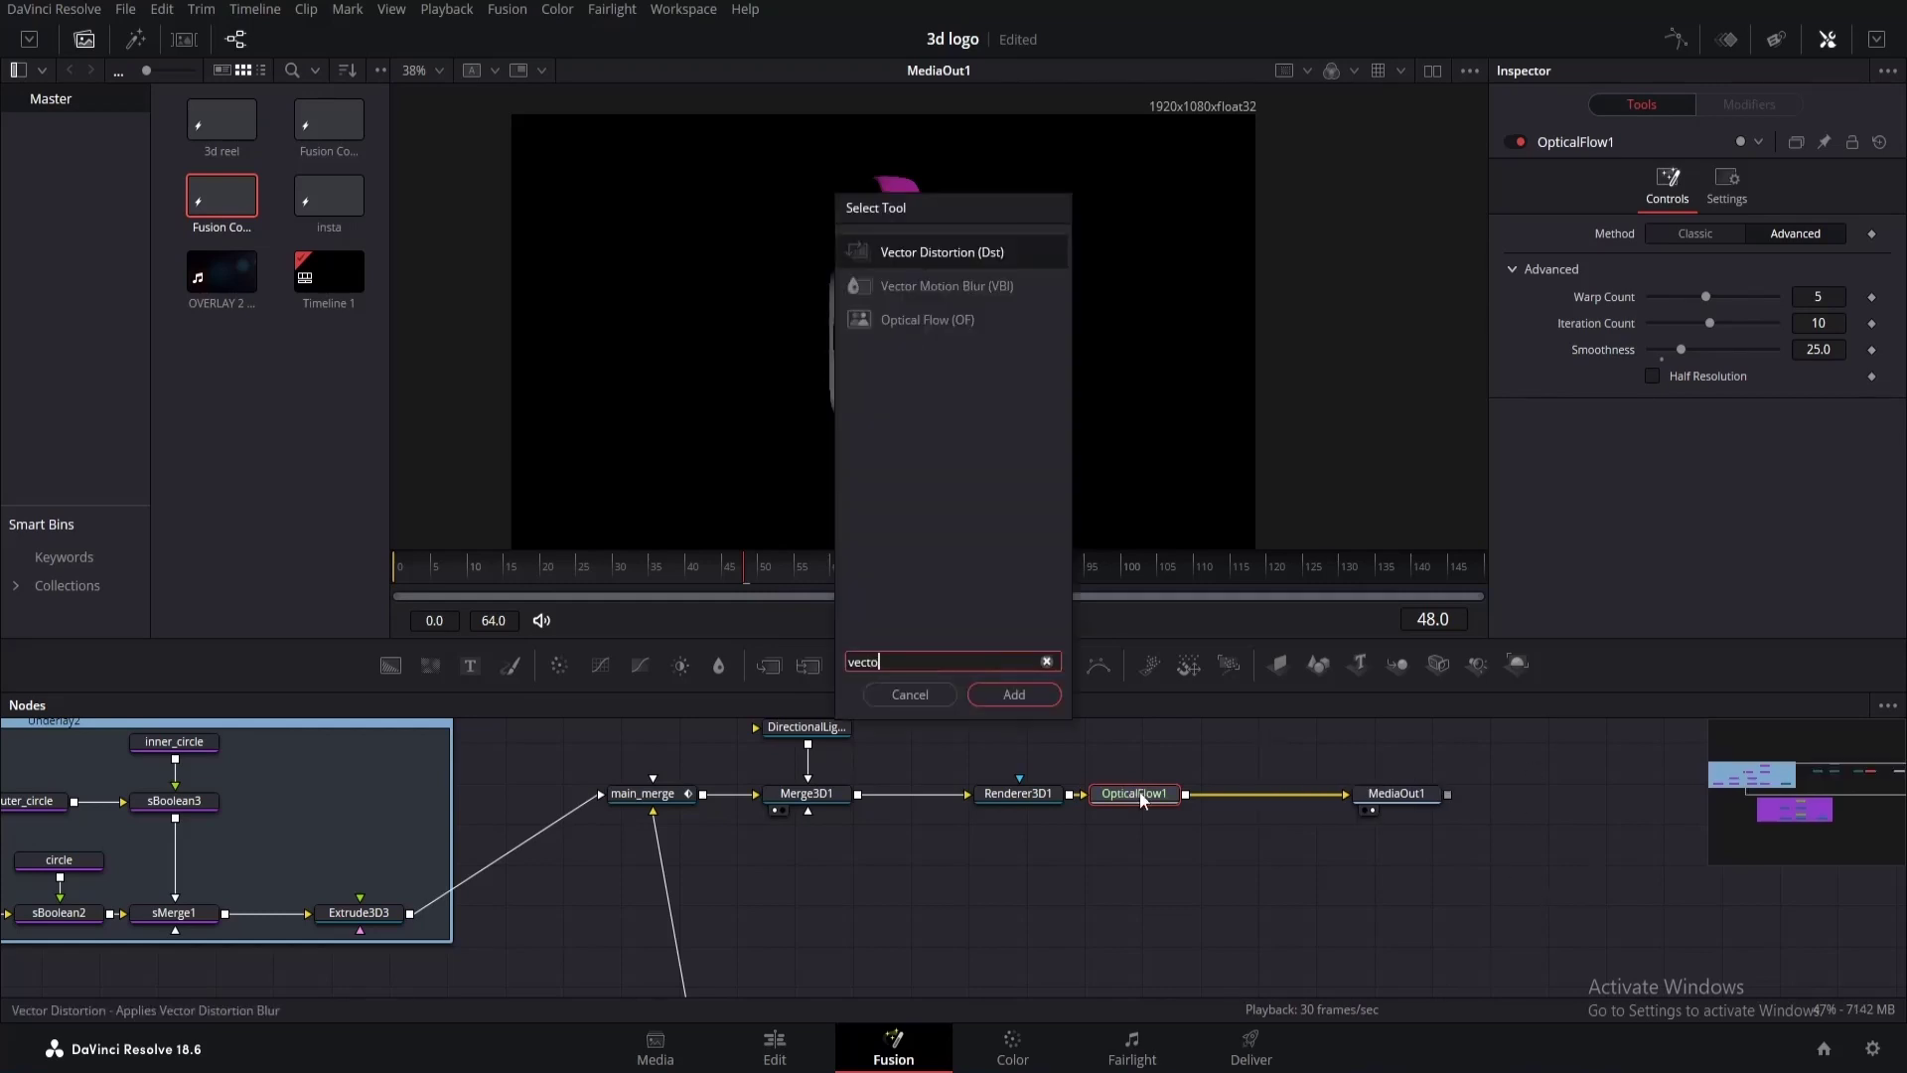
click(1006, 288)
click(1033, 685)
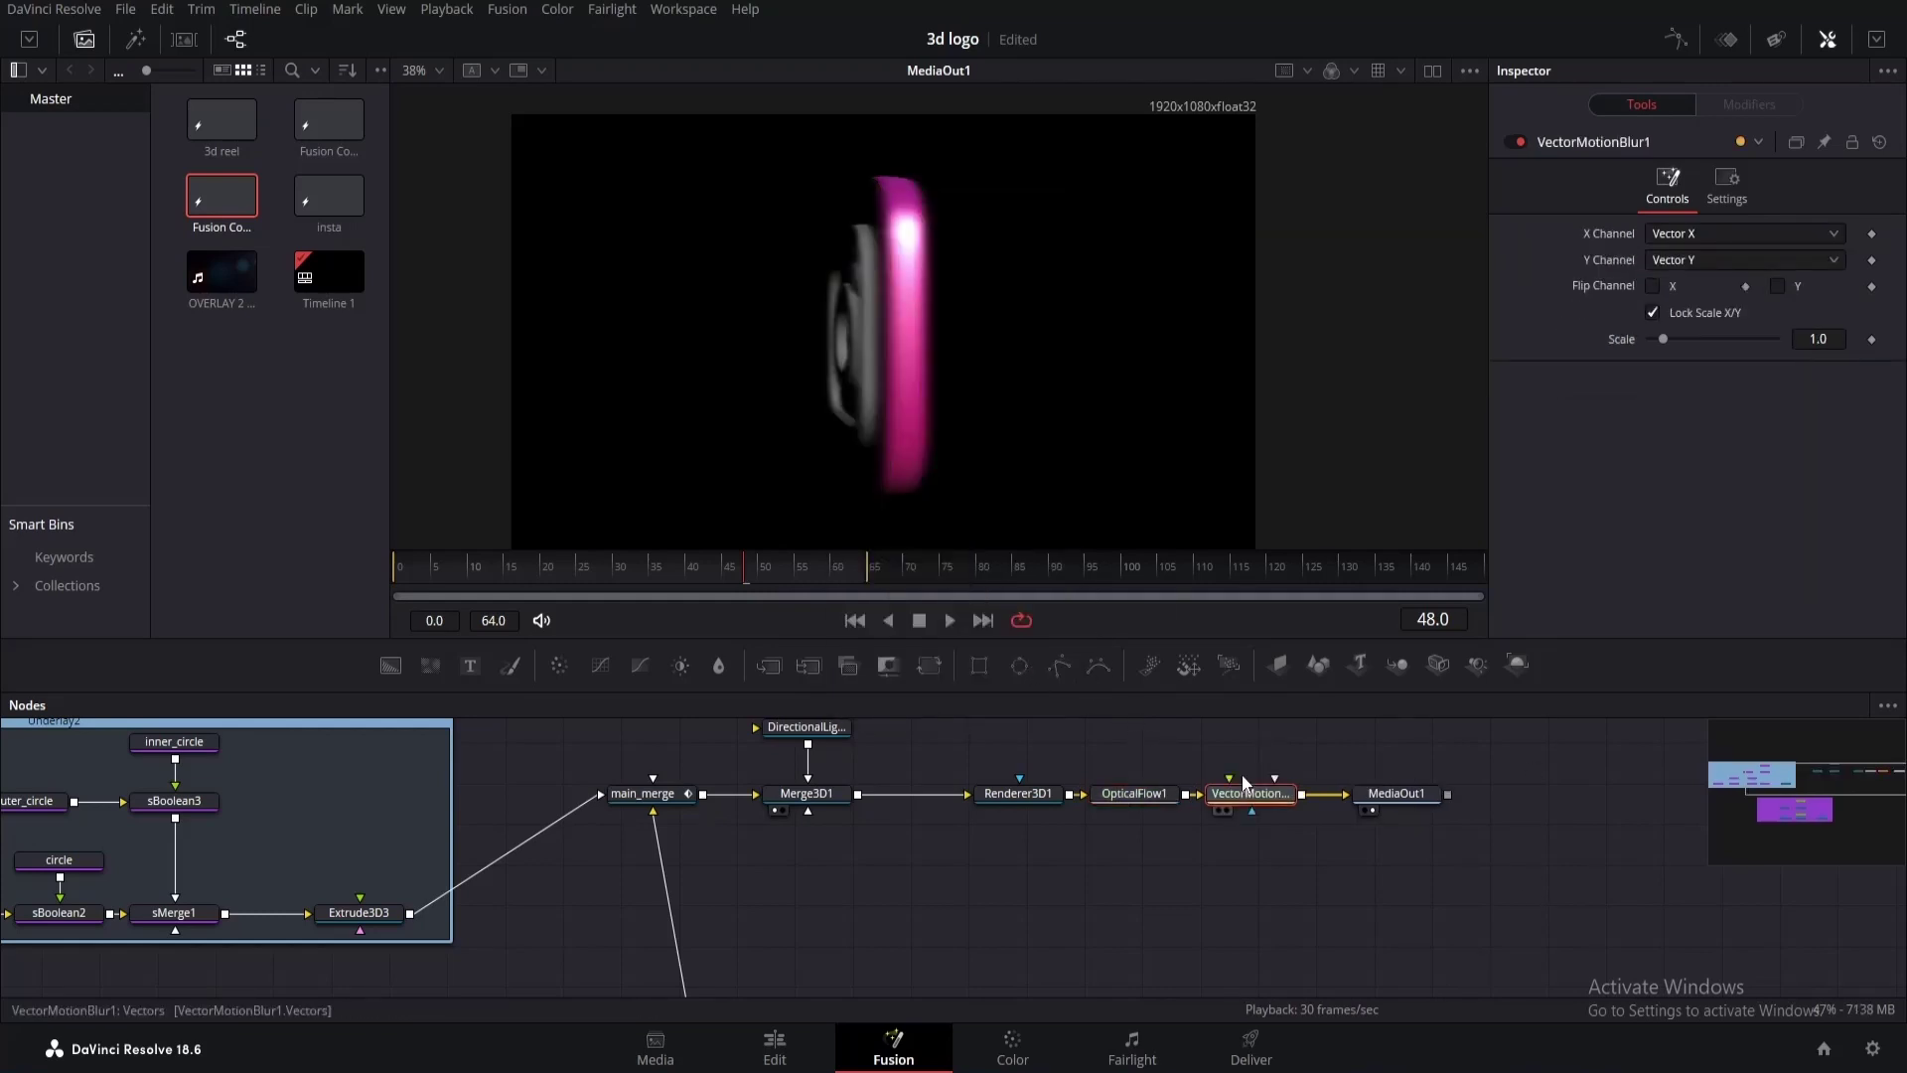
drag(1387, 797, 1403, 795)
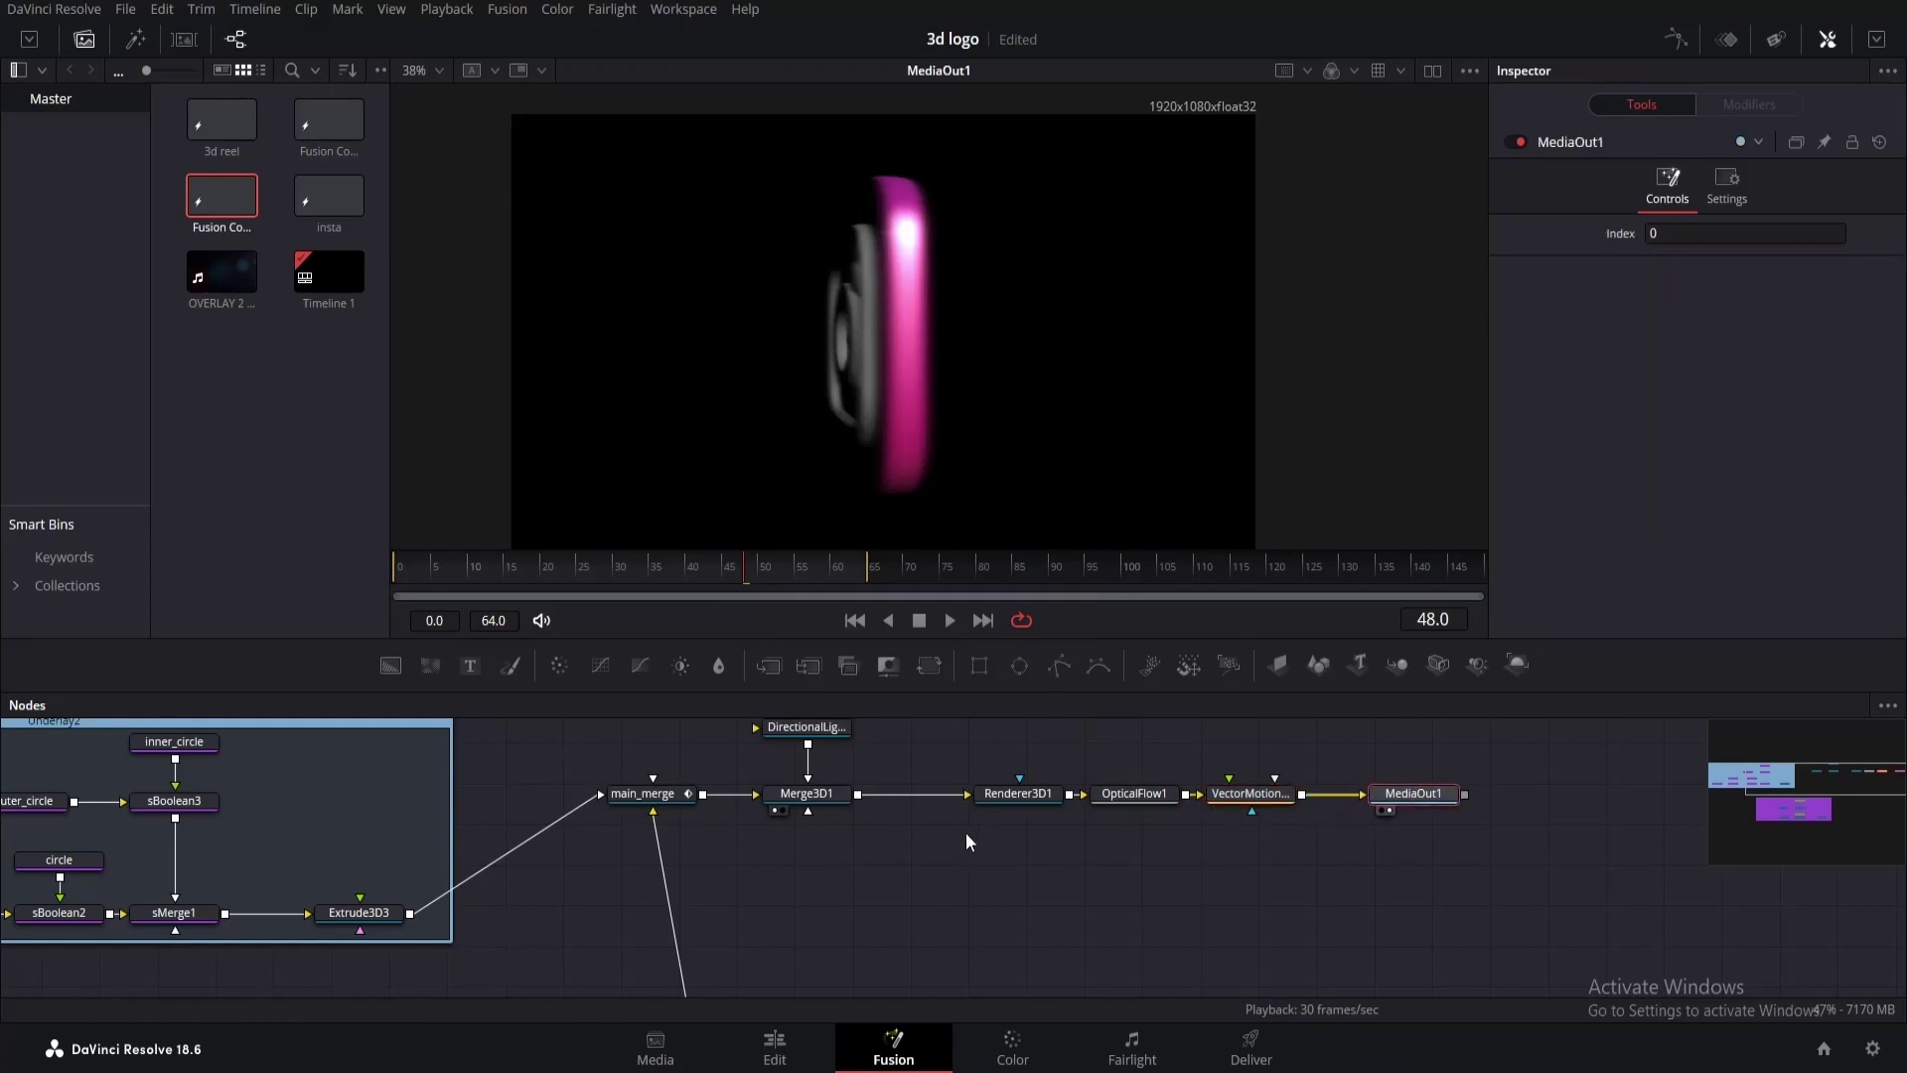
Switch to the Edit page and play the finished logo animation on the timeline.
click(1262, 797)
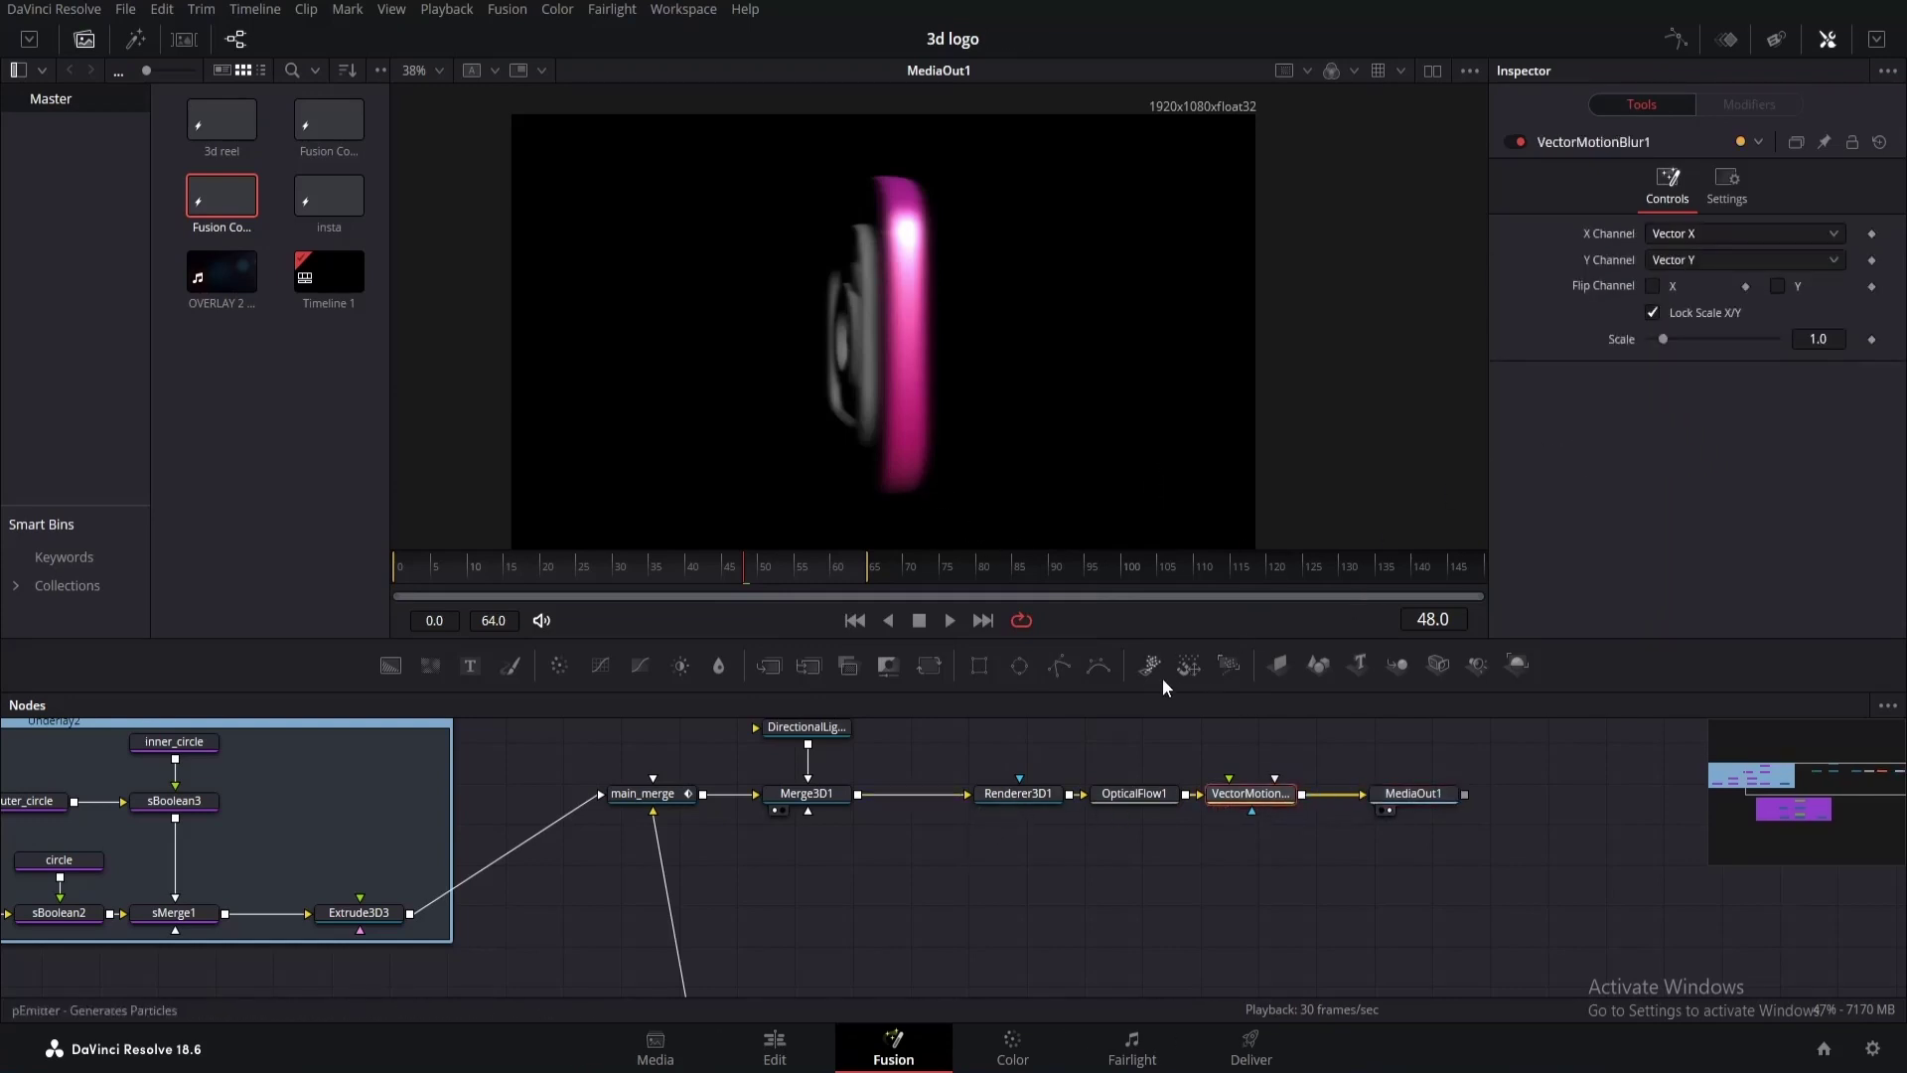
key(shift+4)
key(space)
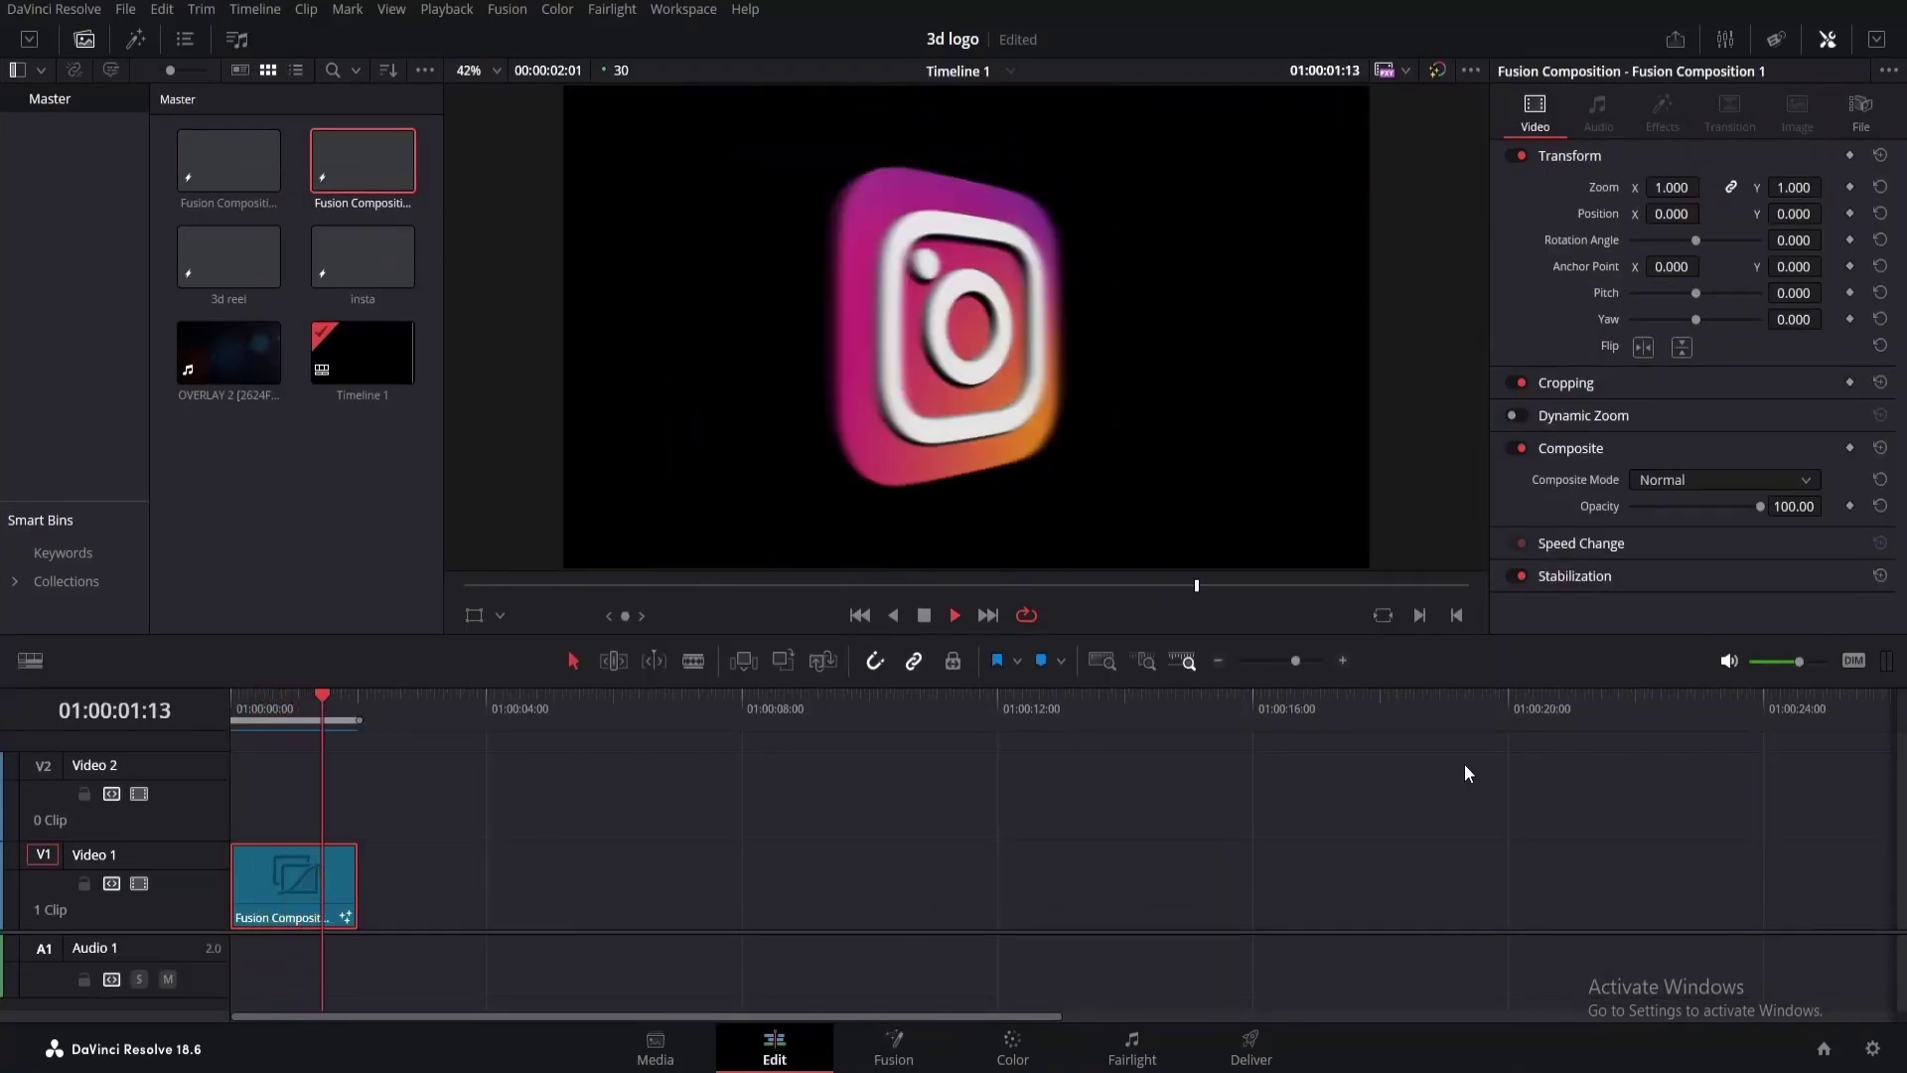